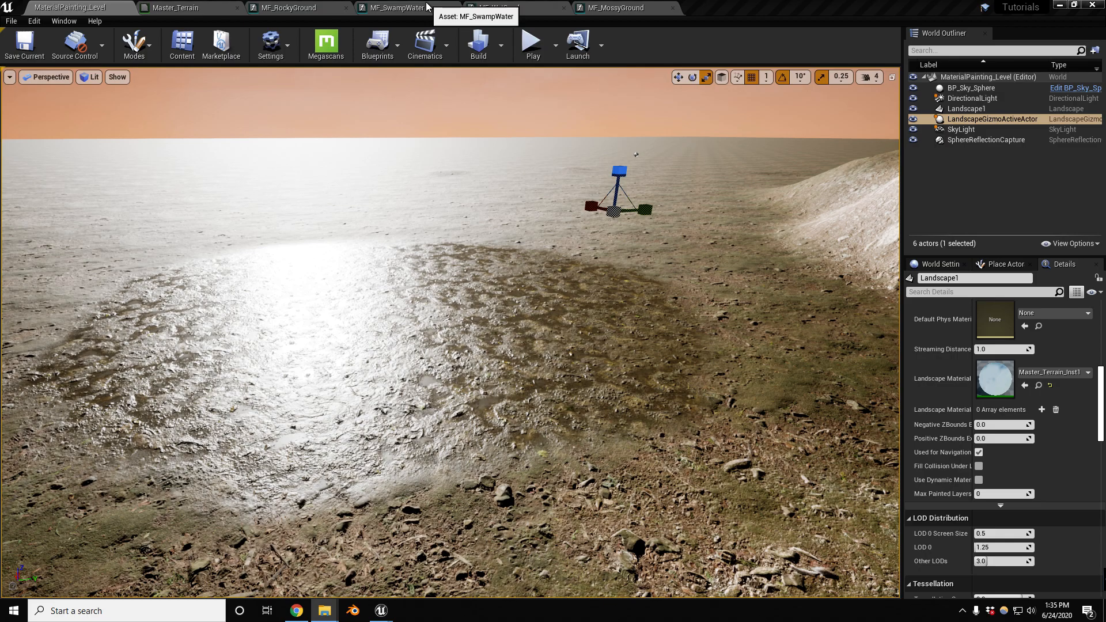
Step: Examine the Roughness and Normal layer blends and the output node in the Master_Terrain material graph
left_click(202, 6)
scroll(552, 272, "down", 2)
scroll(817, 296, "up", 3)
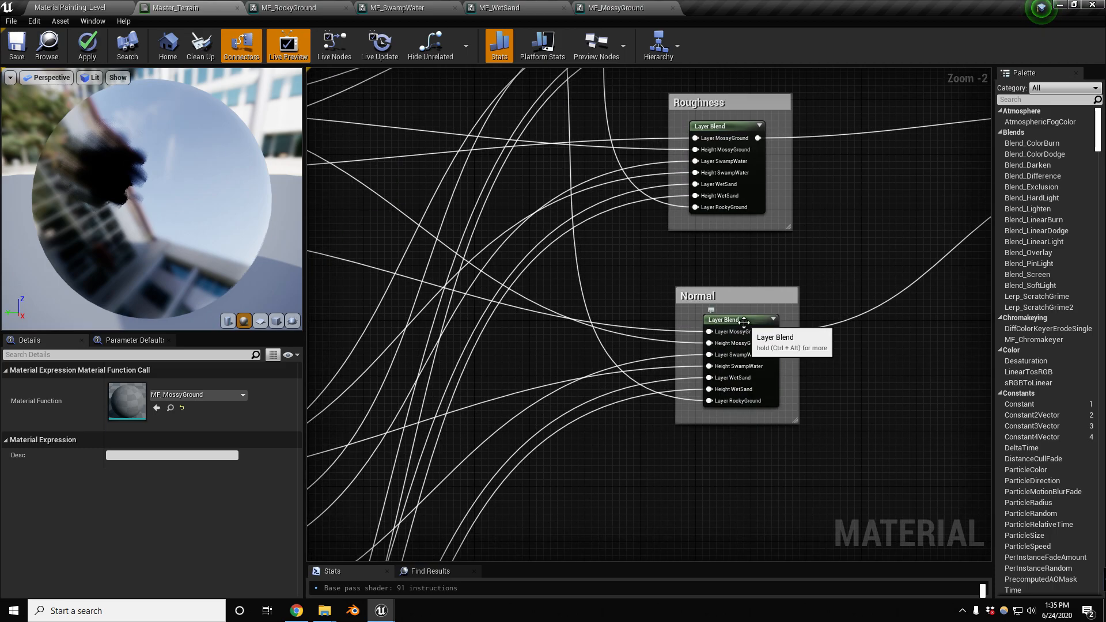
scroll(526, 291, "down", 4)
scroll(856, 254, "up", 4)
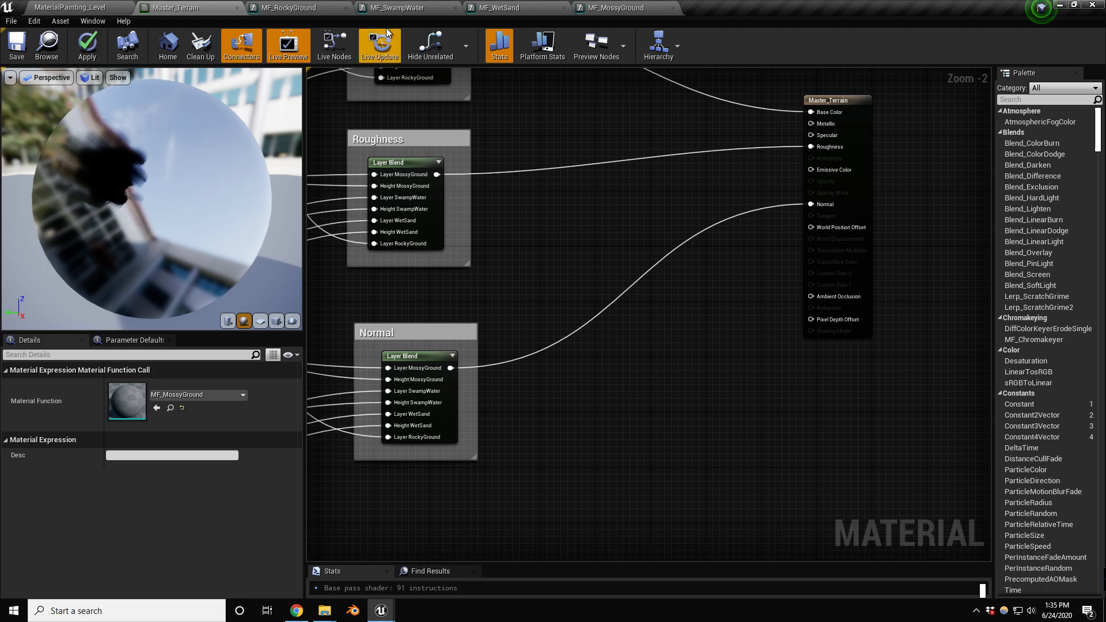
Step: Open the MF_RockyGround material function and examine its UV, height and texture sample nodes
left_click(315, 6)
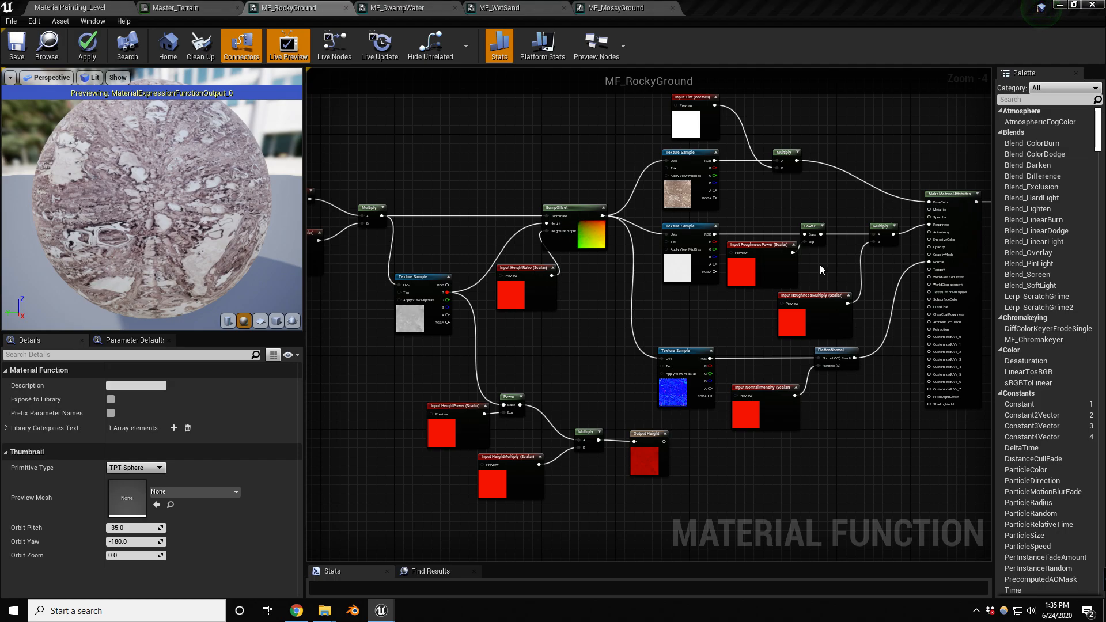
right_click_drag(527, 348, 571, 362)
left_click_drag(304, 348, 224, 342)
right_click_drag(293, 343, 303, 359)
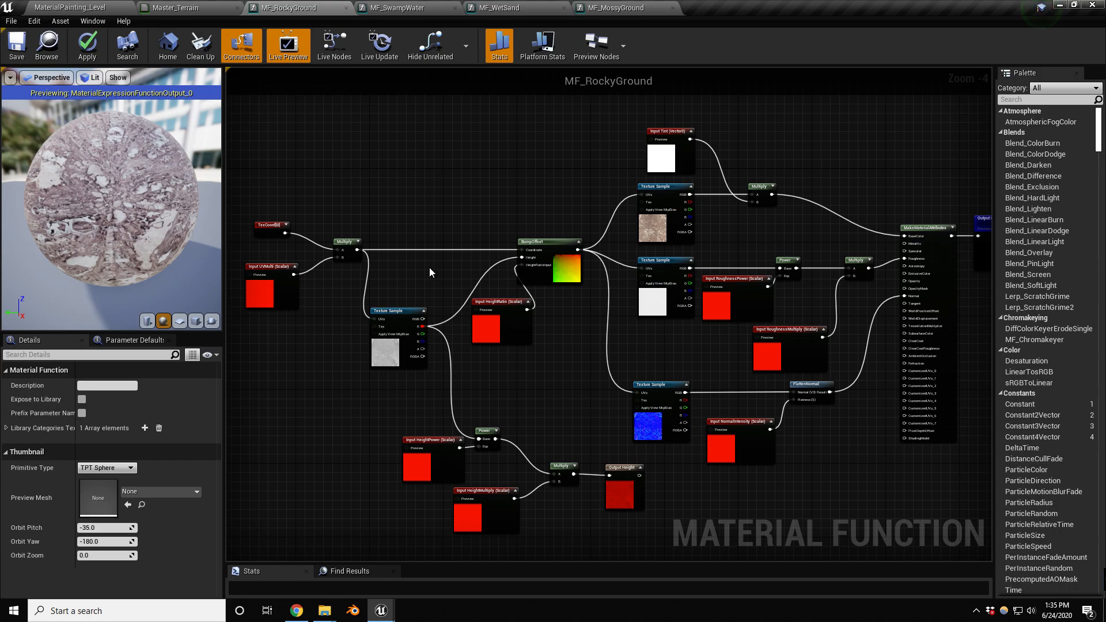
right_click_drag(430, 267, 481, 254)
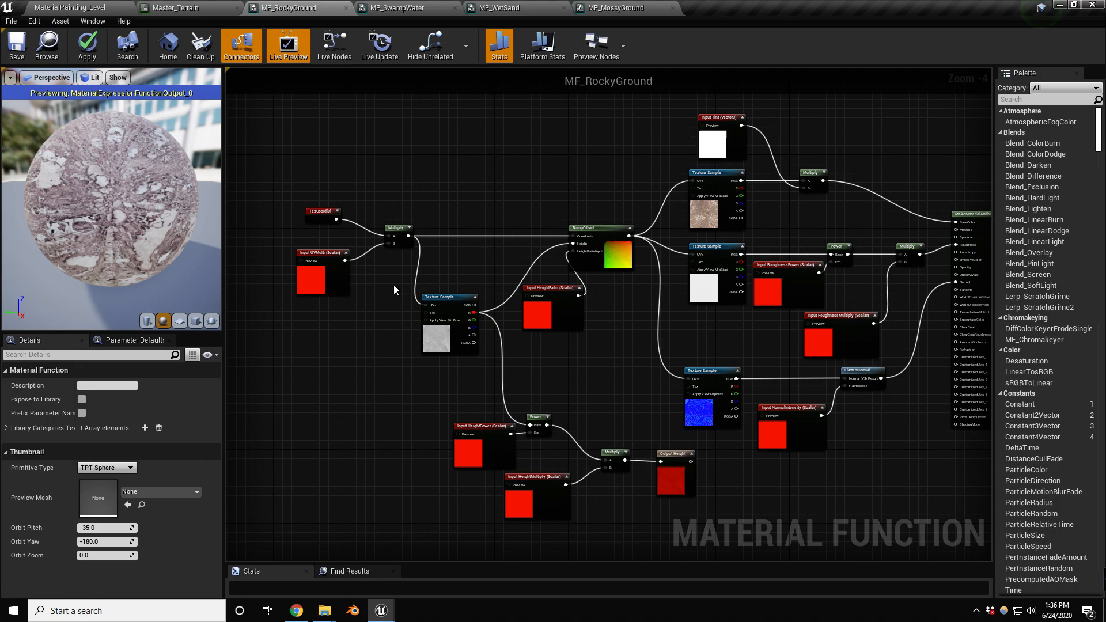
scroll(361, 299, "up", 3)
right_click_drag(401, 282, 418, 295)
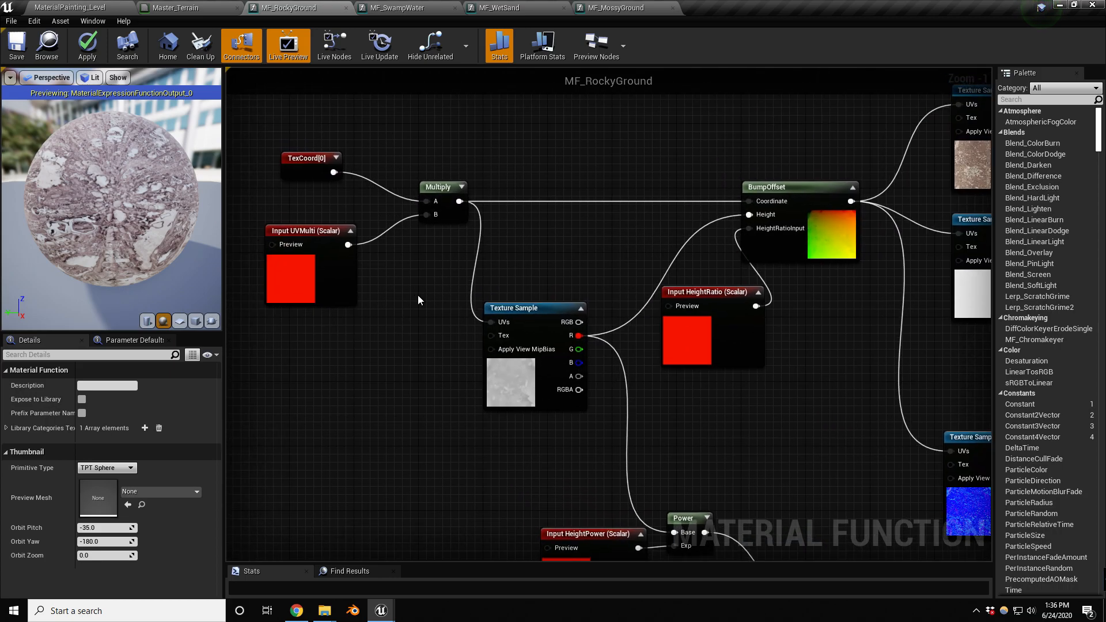
right_click_drag(558, 252, 539, 270)
scroll(506, 272, "down", 1)
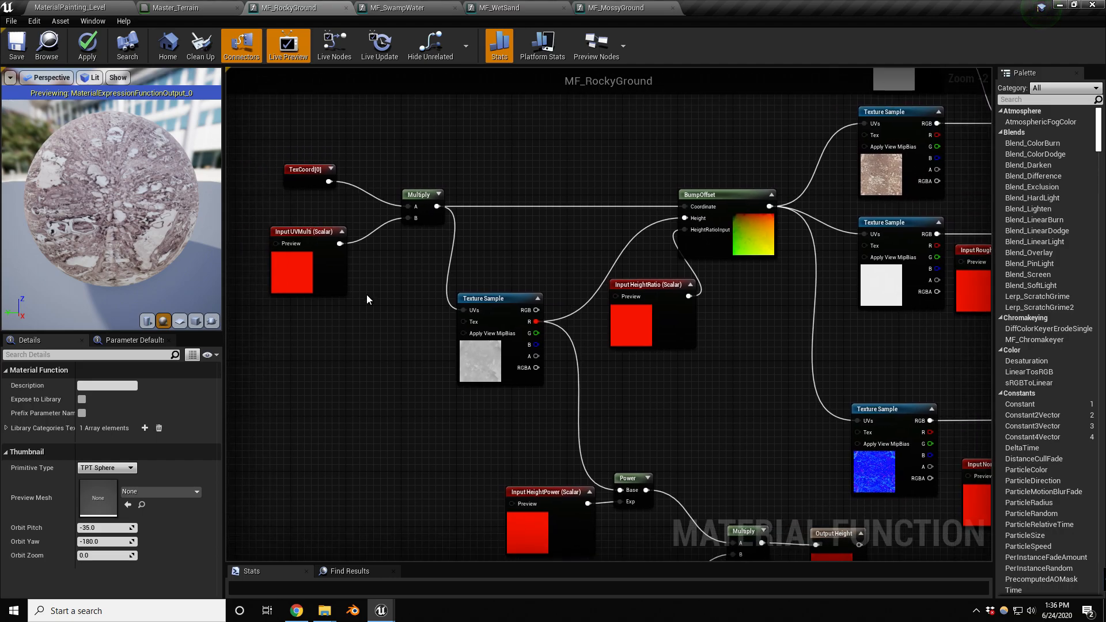
Step: Replace the TexCoord node with a LandscapeCoords node feeding input A of the Multiply that uses UVMulti
right_click_drag(370, 296, 362, 330)
right_click(335, 349)
type("landsc")
key("Down")
key("Return")
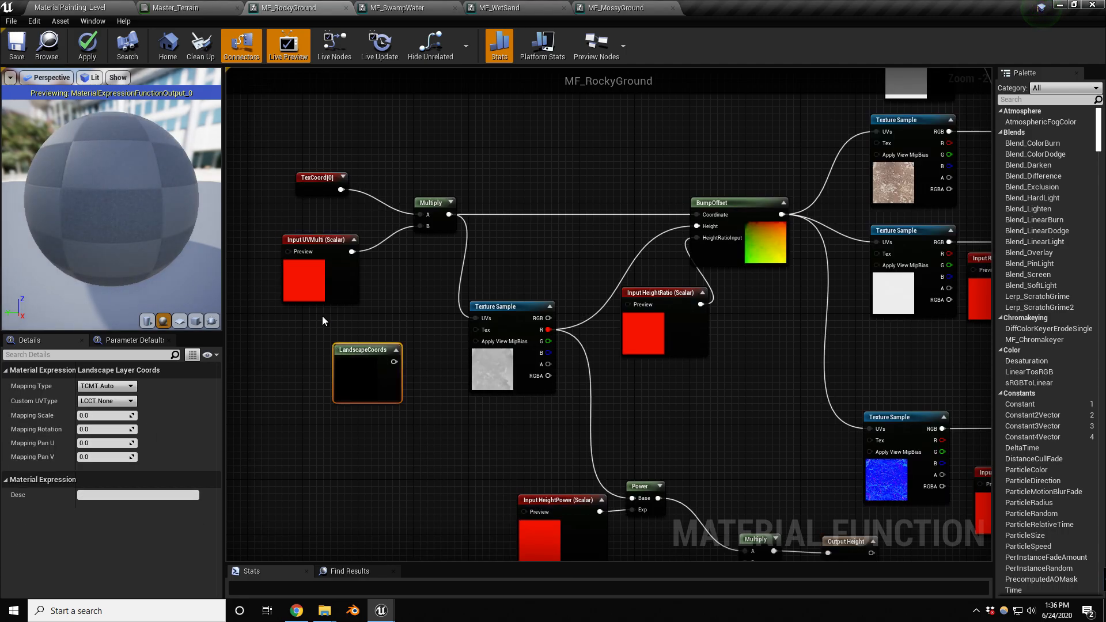
left_click_drag(367, 346, 419, 217)
left_click(315, 179)
right_click_drag(550, 173, 575, 186)
key("Delete")
Step: Delete the BumpOffset node together with its HeightRatio function input
left_click_drag(597, 175, 740, 336)
key("Delete")
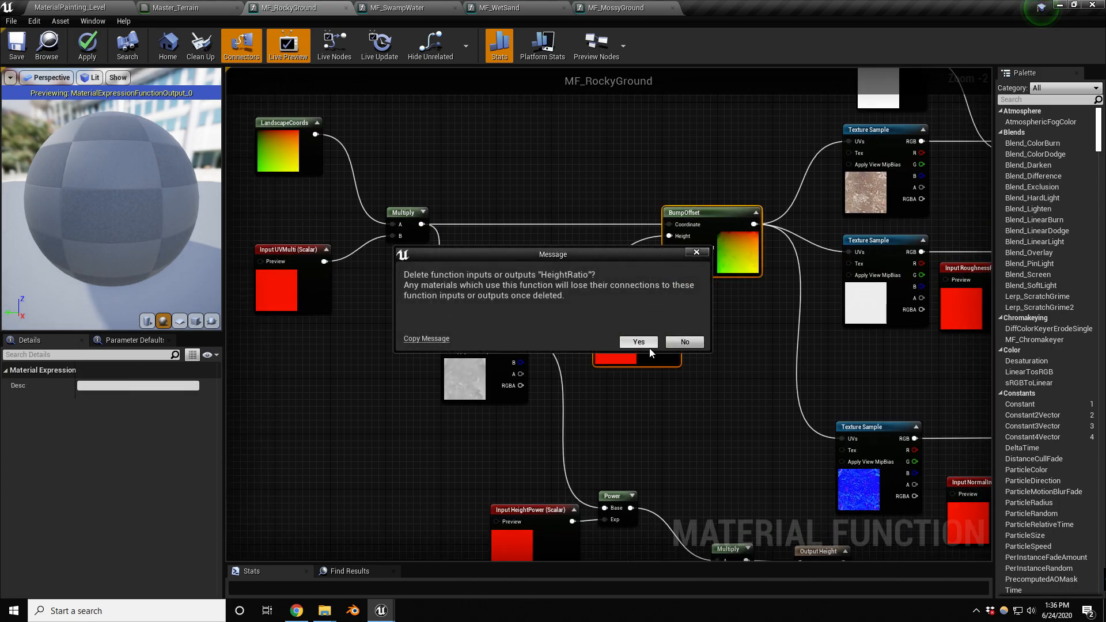
left_click(647, 344)
Step: Connect the UV Multiply output to the UVs of the color, roughness and normal texture samples
right_click_drag(596, 245, 574, 261)
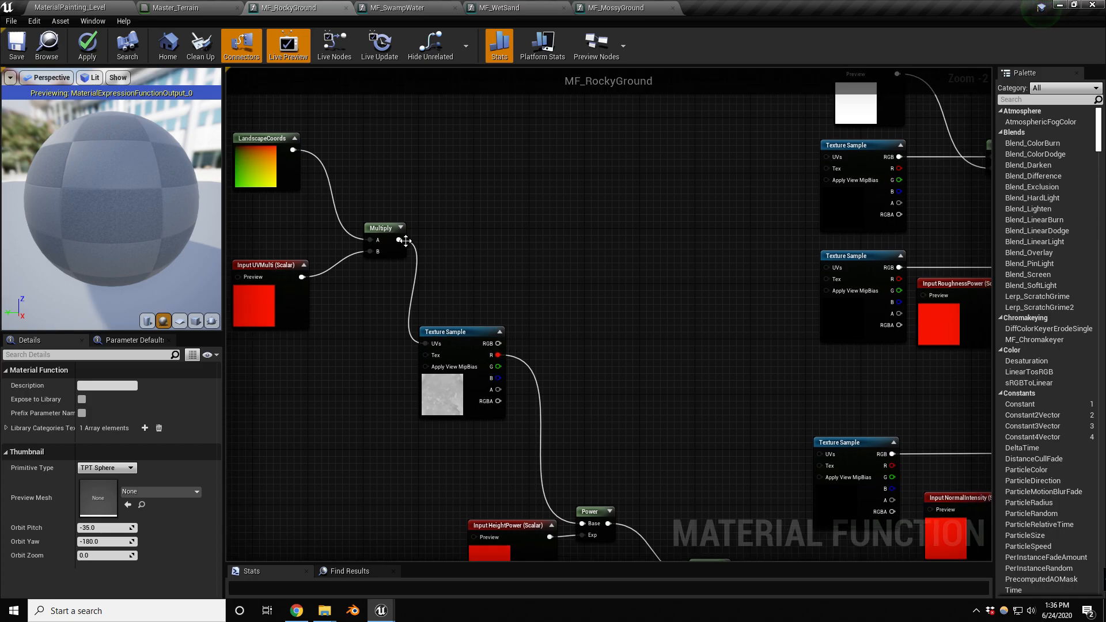
left_click_drag(400, 240, 825, 157)
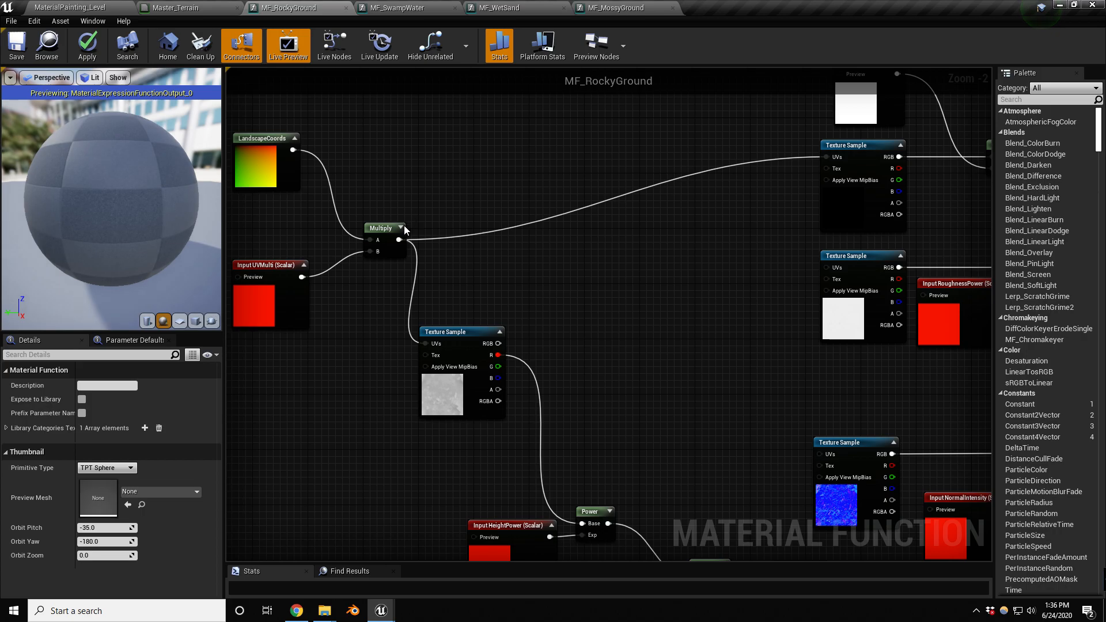
left_click_drag(400, 240, 817, 263)
left_click_drag(399, 240, 820, 454)
Step: Move the whole height node group, from HeightPower to Output Height, beneath the height texture sample
scroll(623, 261, "down", 2)
right_click_drag(623, 262, 527, 226)
left_click_drag(341, 328, 558, 431)
left_click(576, 368, "shift")
left_click_drag(576, 367, 479, 363)
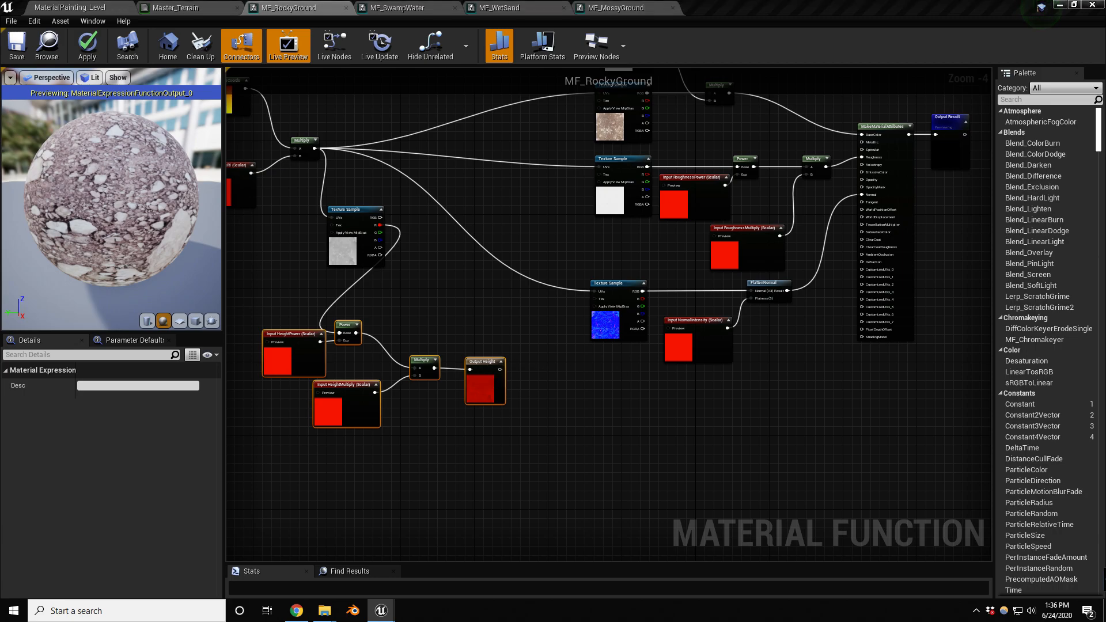
Step: Duplicate the HeightMultiply input node and place the copy in the empty space below Output Height
scroll(362, 407, "up", 2)
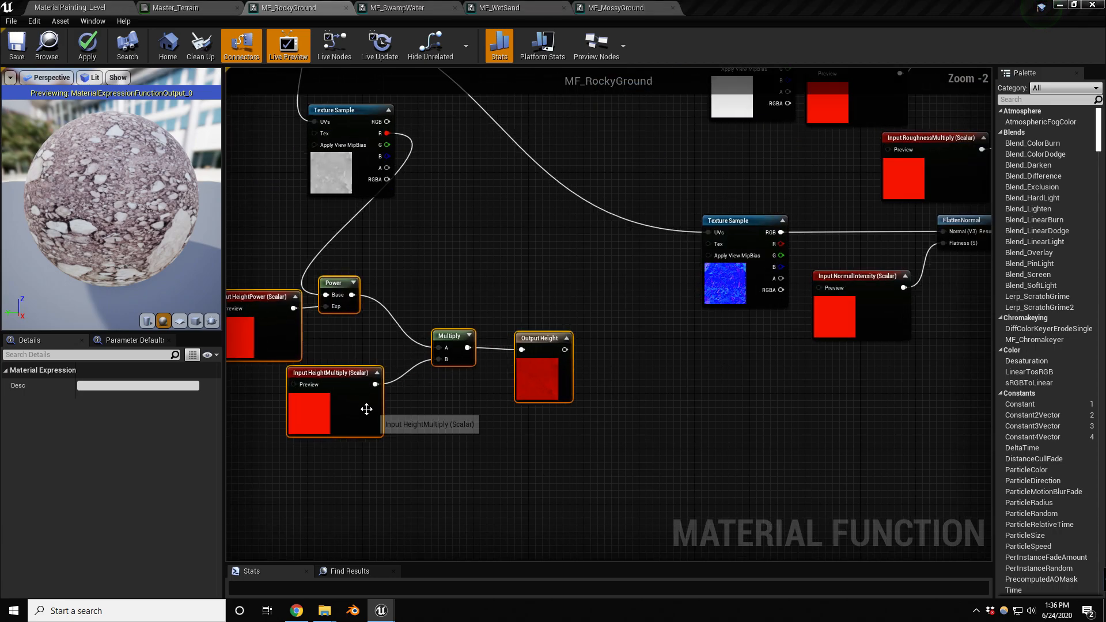
left_click(346, 345)
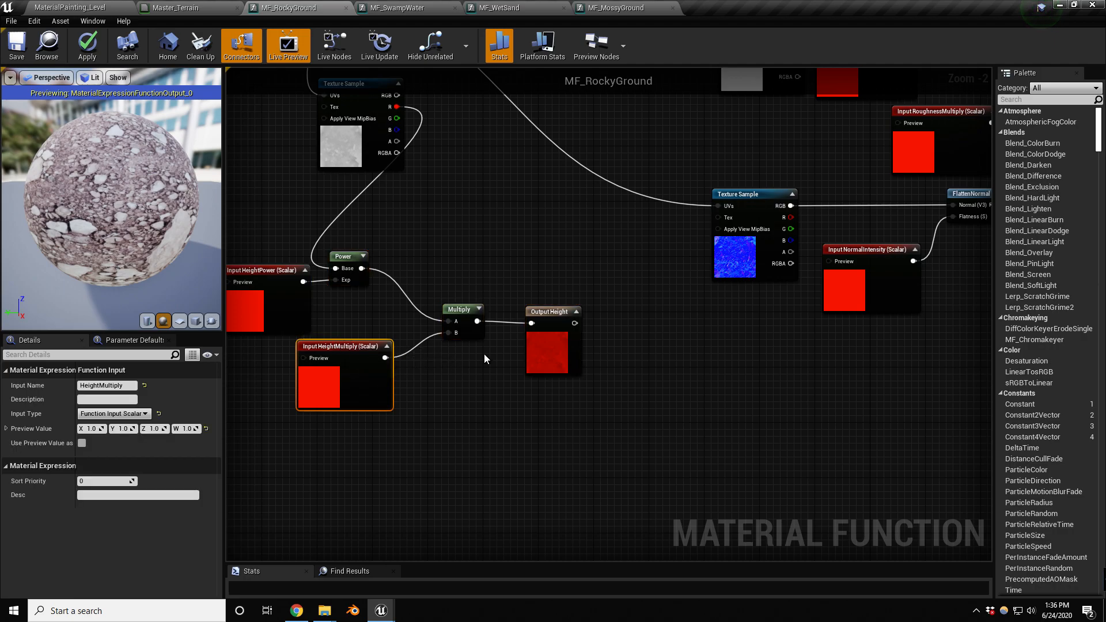
scroll(468, 358, "down", 1)
right_click_drag(538, 275, 544, 285)
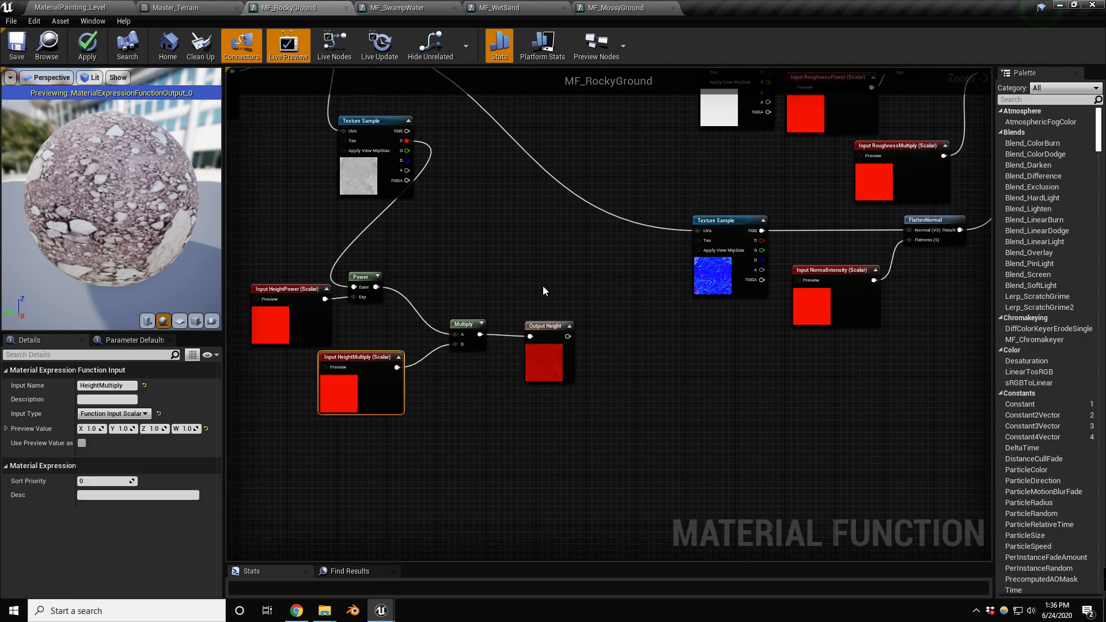
key("ctrl+v")
left_click_drag(586, 296, 592, 431)
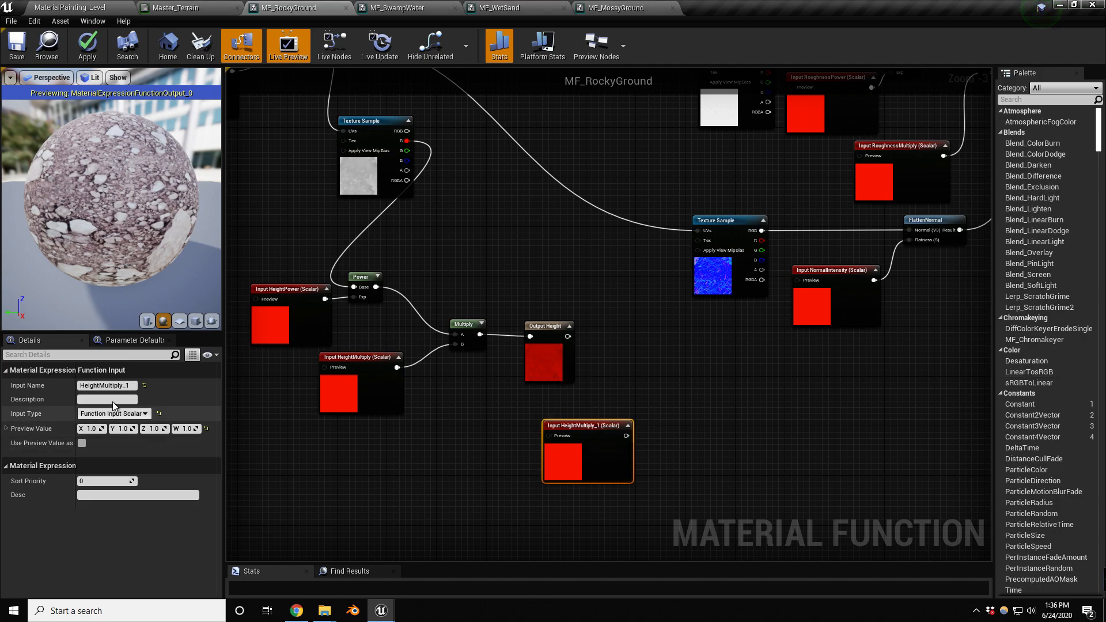
Step: Name the duplicated scalar function input Displacement Height
left_click(80, 385)
type("Ds")
type("splacemen")
type("t Height")
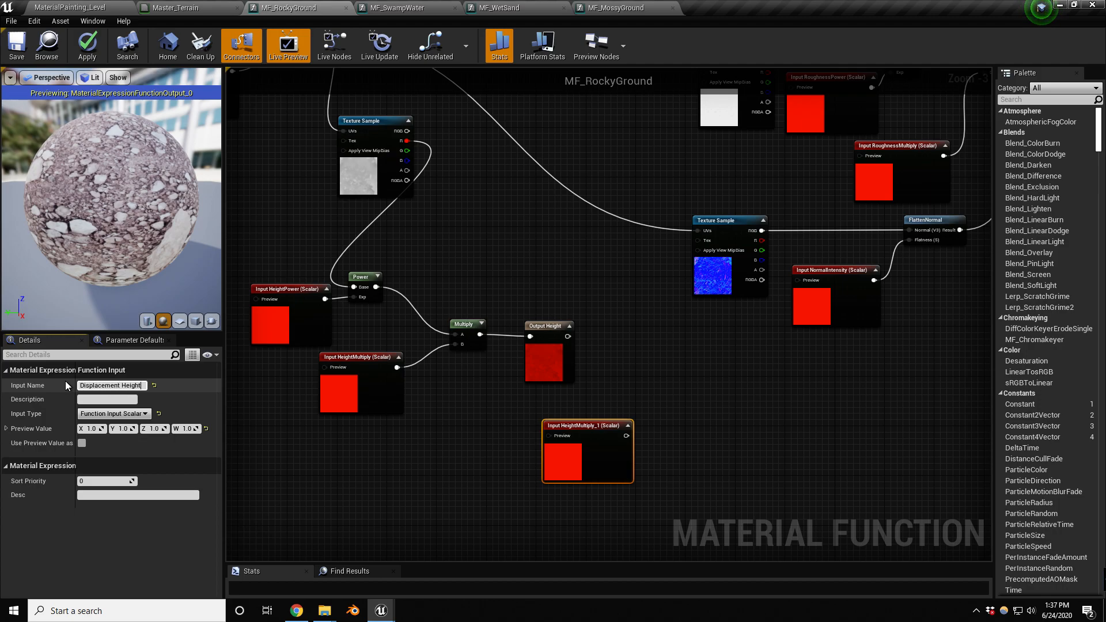
key("Return")
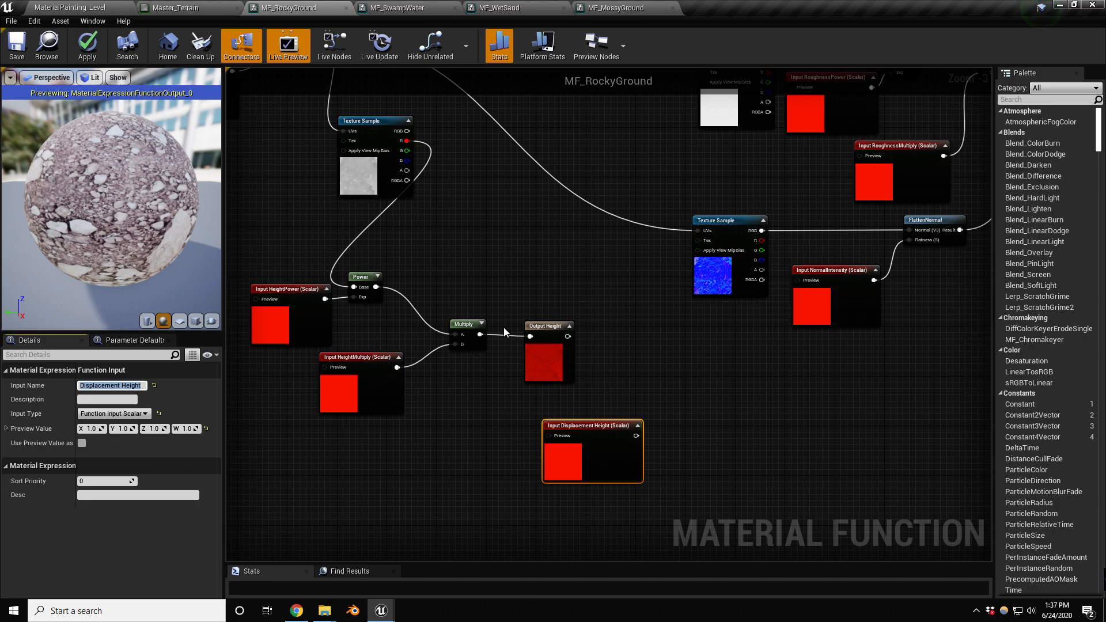
Step: Nudge the Output Height node closer to its Multiply and shift the Displacement Height input slightly
left_click_drag(545, 335, 531, 330)
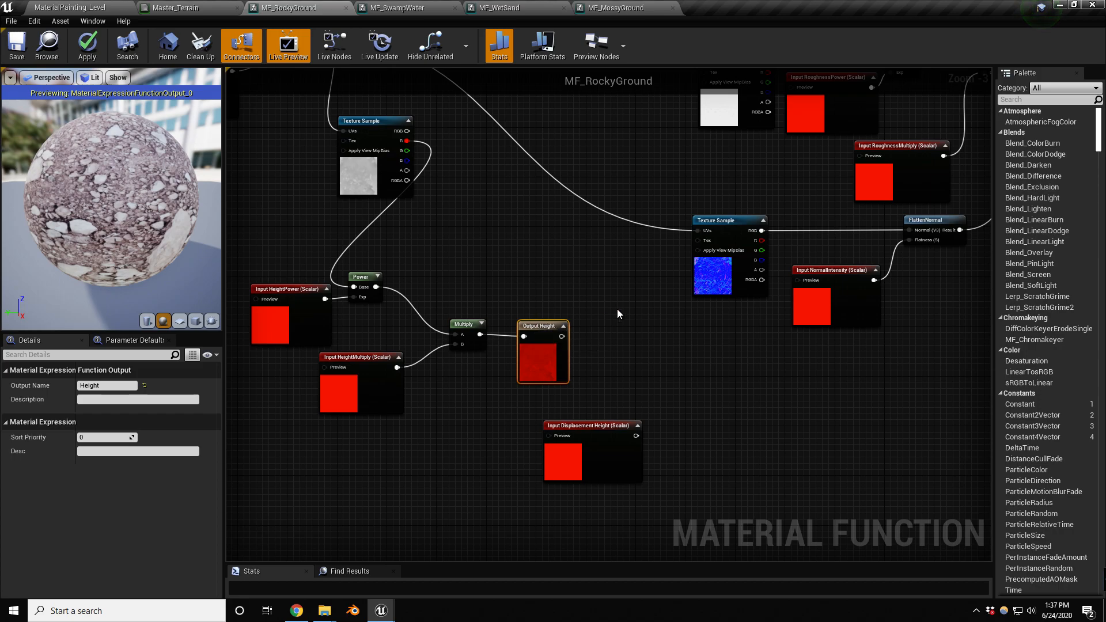
right_click_drag(603, 312, 534, 316)
left_click_drag(525, 429, 543, 429)
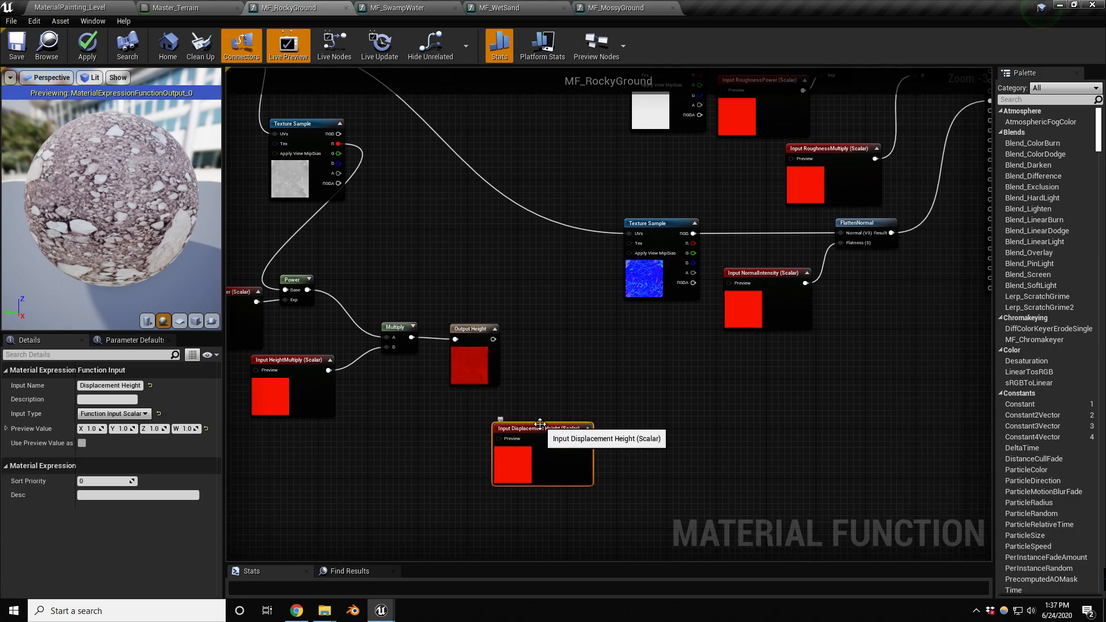
Step: Add a Multiply node combining the height texture's red channel (A) with the Displacement Height input (B)
scroll(593, 405, "down", 1)
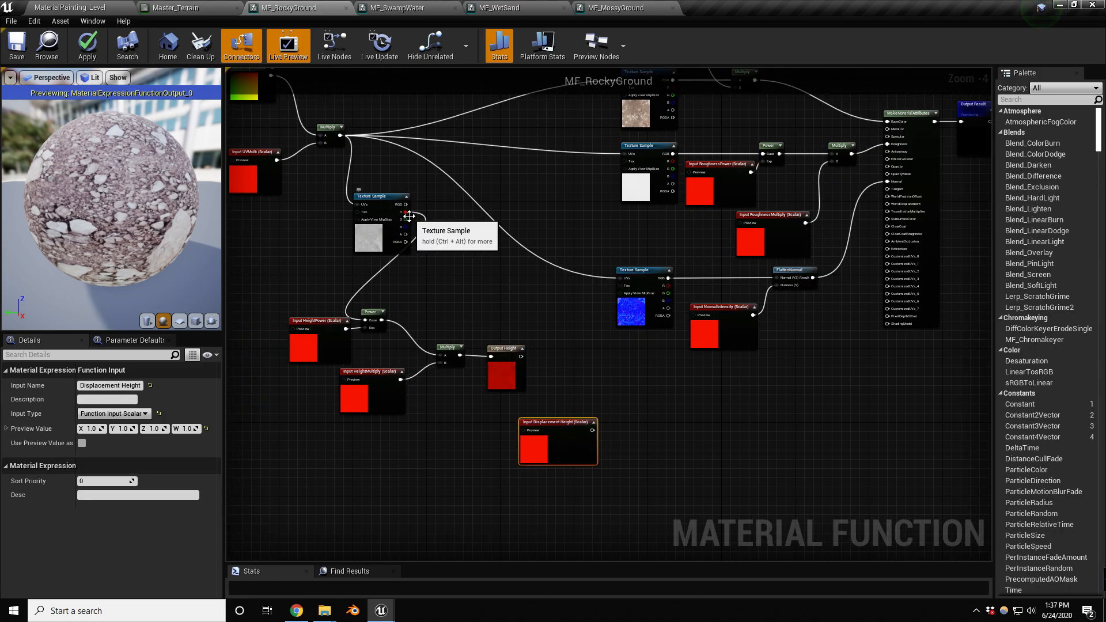
left_click_drag(406, 212, 606, 381)
type("multipl")
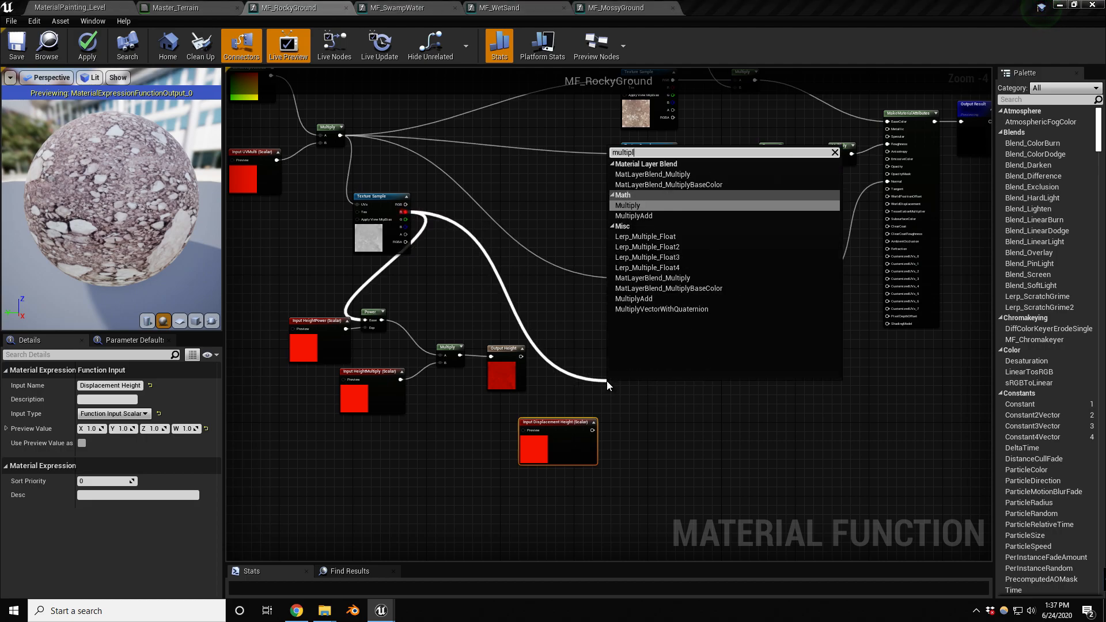
key("Return")
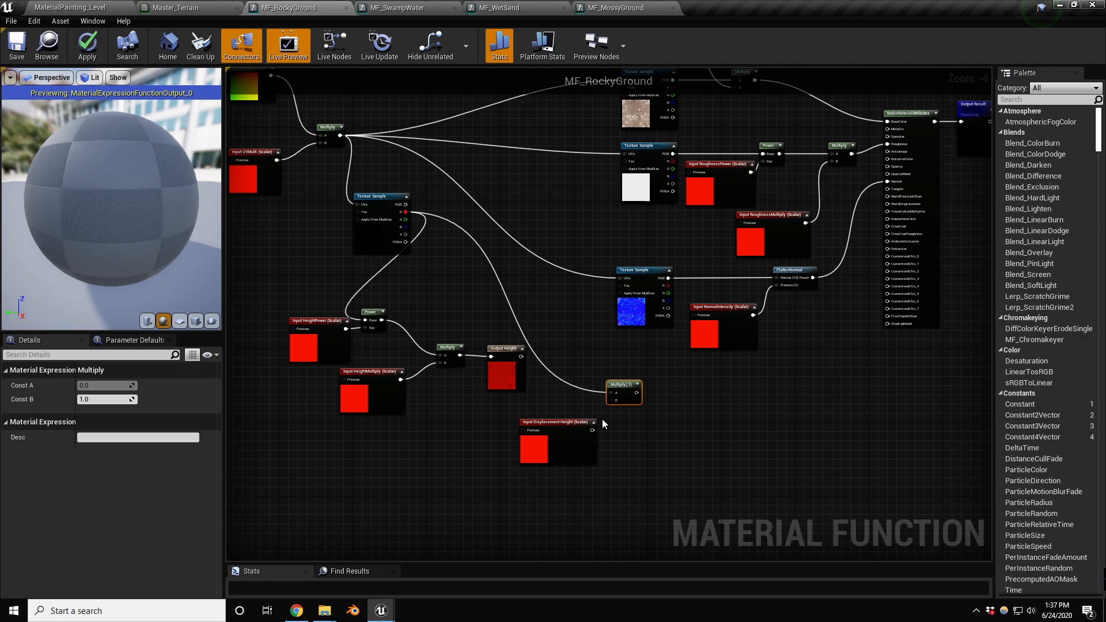
left_click_drag(593, 430, 627, 381)
scroll(612, 420, "up", 2)
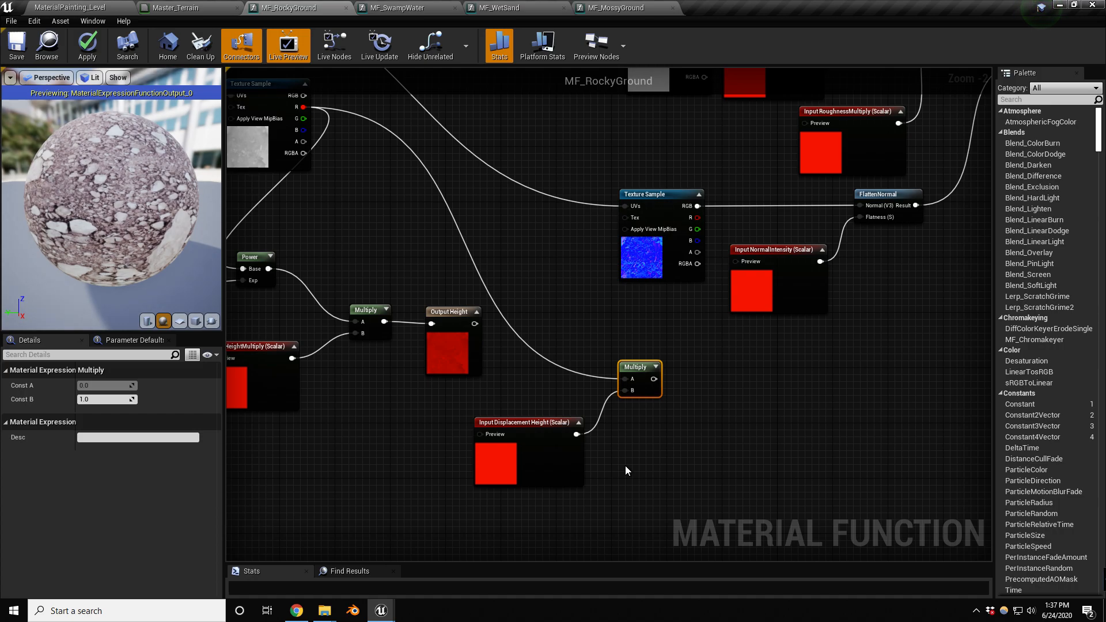
Step: Add a Divide node with Displacement Height connected to its A input, below the displacement Multiply
right_click_drag(628, 455, 614, 411)
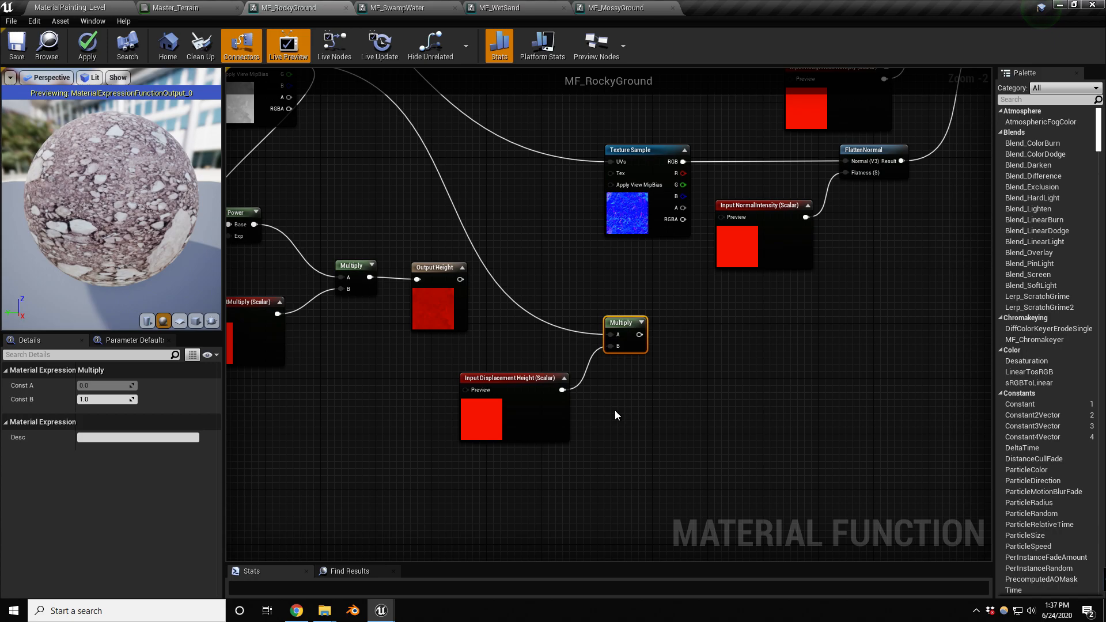
left_click(515, 375)
right_click_drag(601, 401, 565, 378)
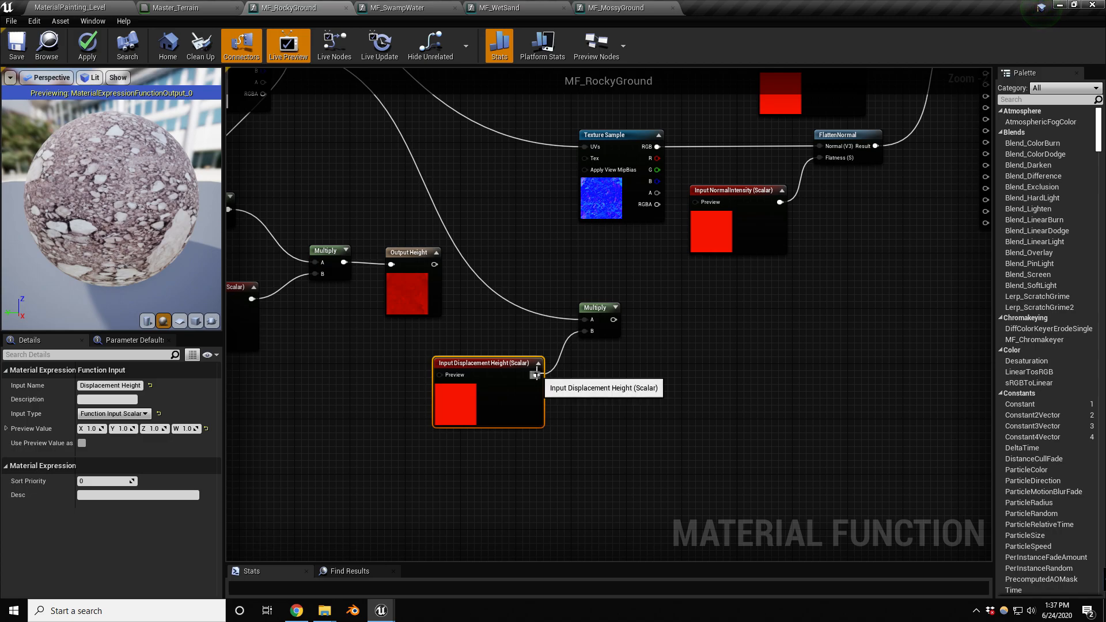
left_click_drag(594, 308, 616, 301)
left_click_drag(539, 373, 646, 373)
type("divide")
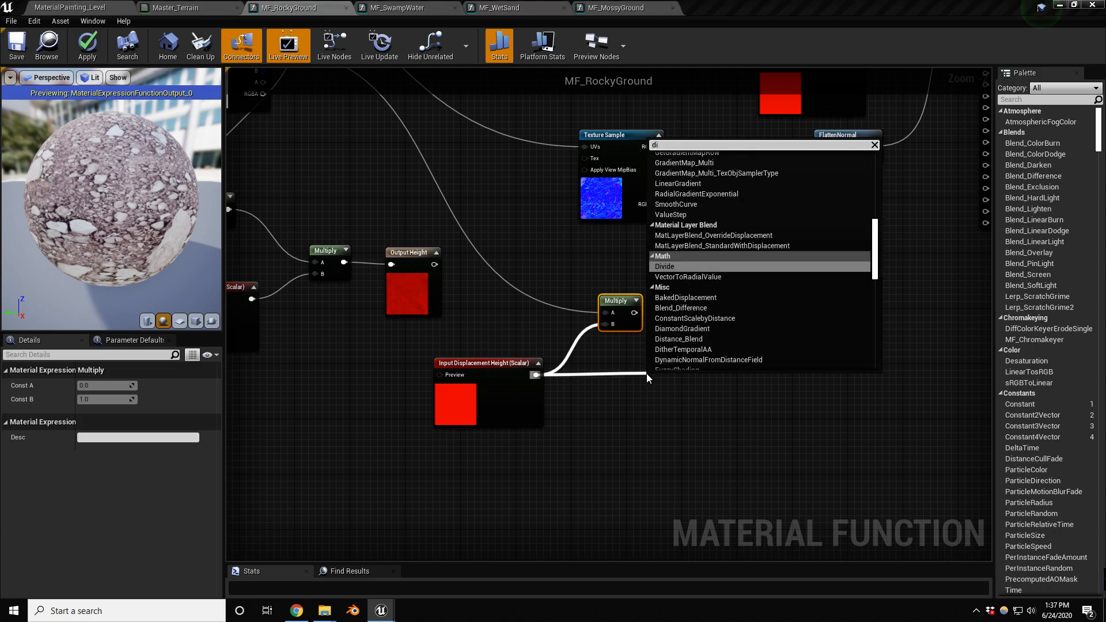
key("Return")
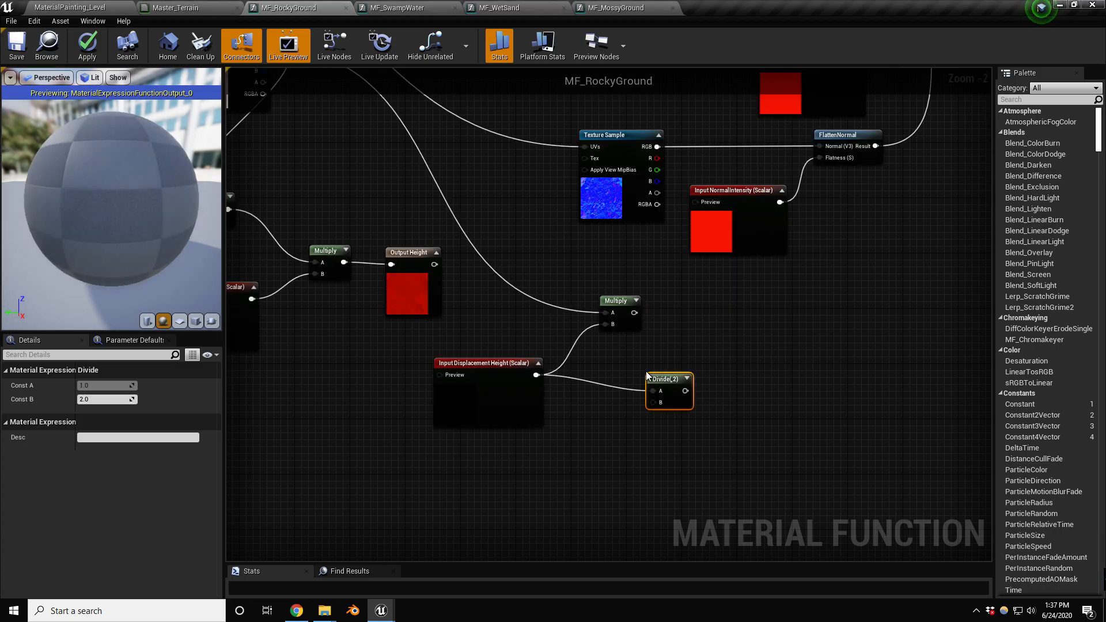
Step: Duplicate the Displacement Height input, name the copy Displacement Fade and connect it to the Divide node's B input
left_click(516, 369)
key("ctrl+w")
left_click_drag(583, 385, 555, 452)
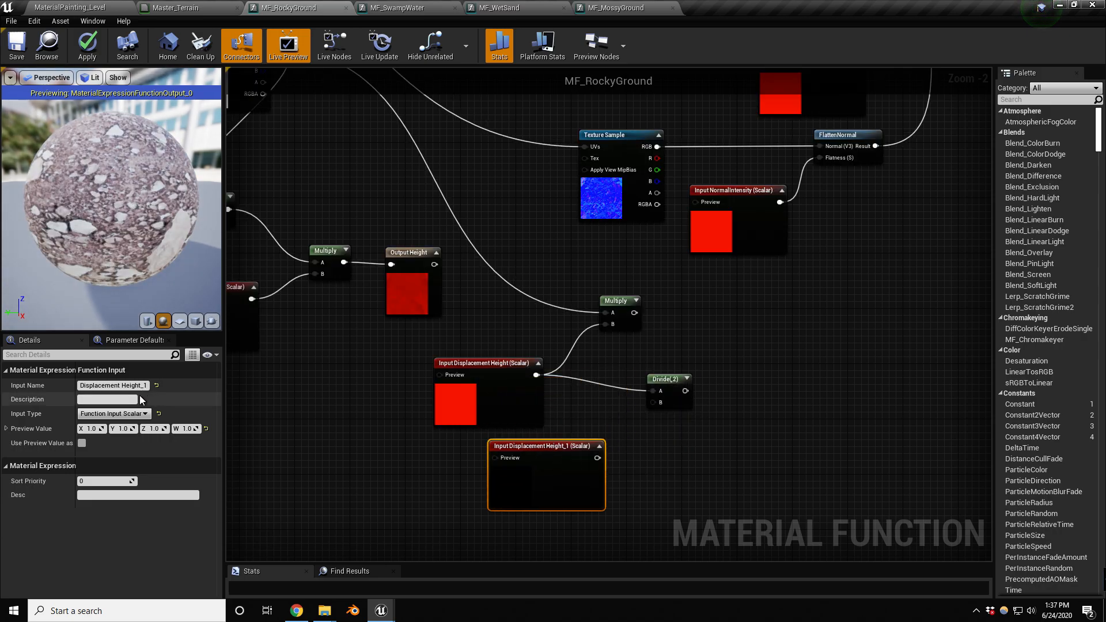
left_click_drag(122, 385, 161, 386)
type("Fade")
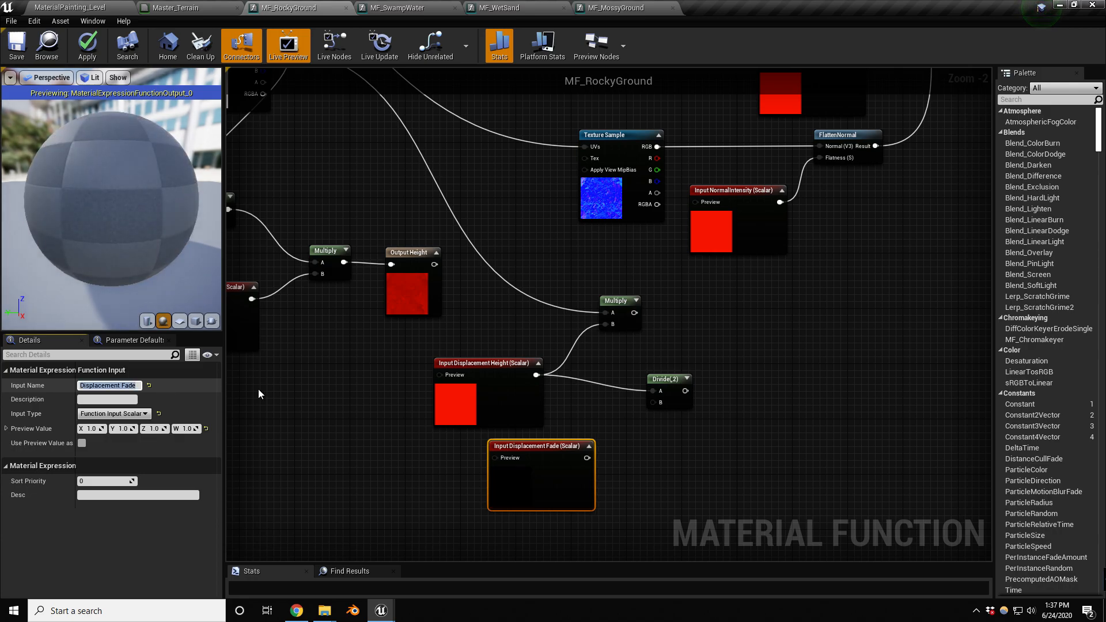
key("Return")
left_click_drag(587, 458, 653, 403)
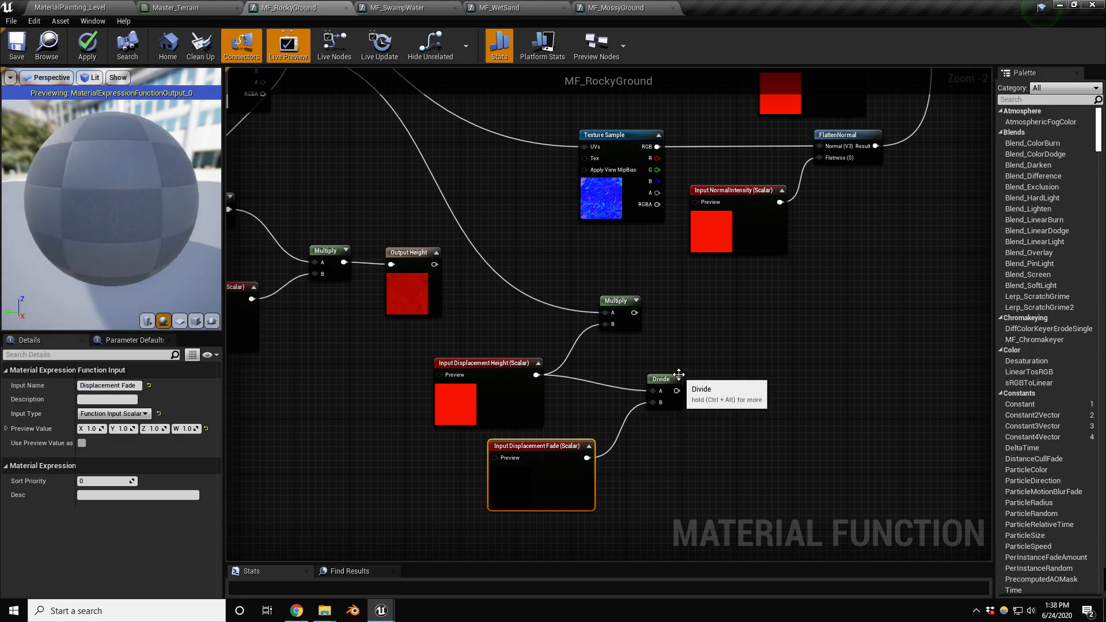
Step: Add a Subtract node taking the displacement Multiply output as A and the Divide output as B
left_click_drag(633, 312, 762, 330)
type("btract")
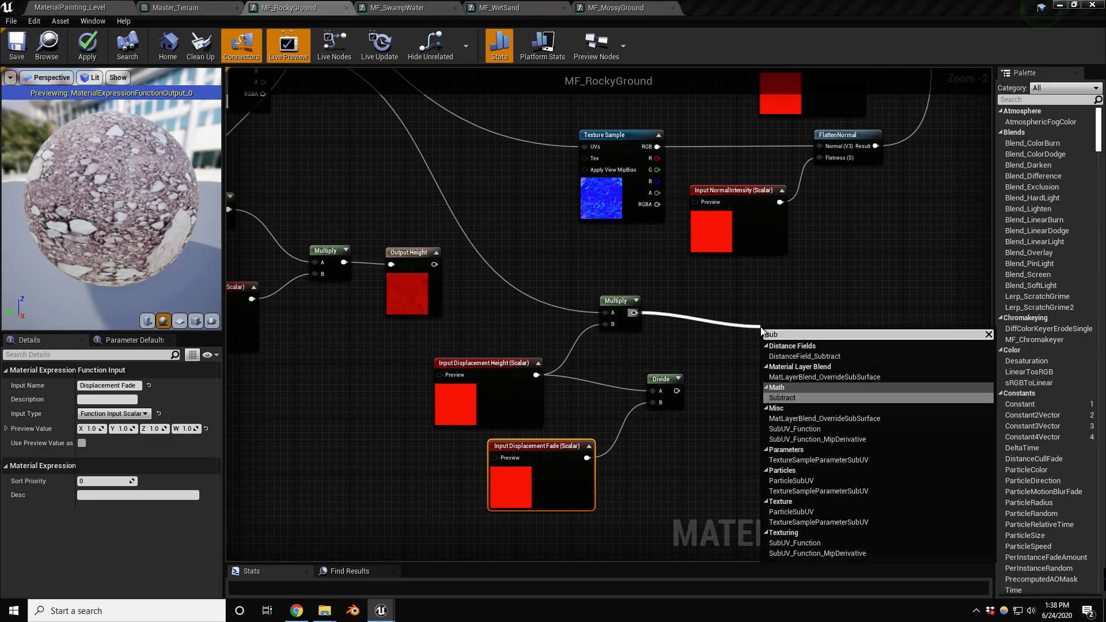
key("Return")
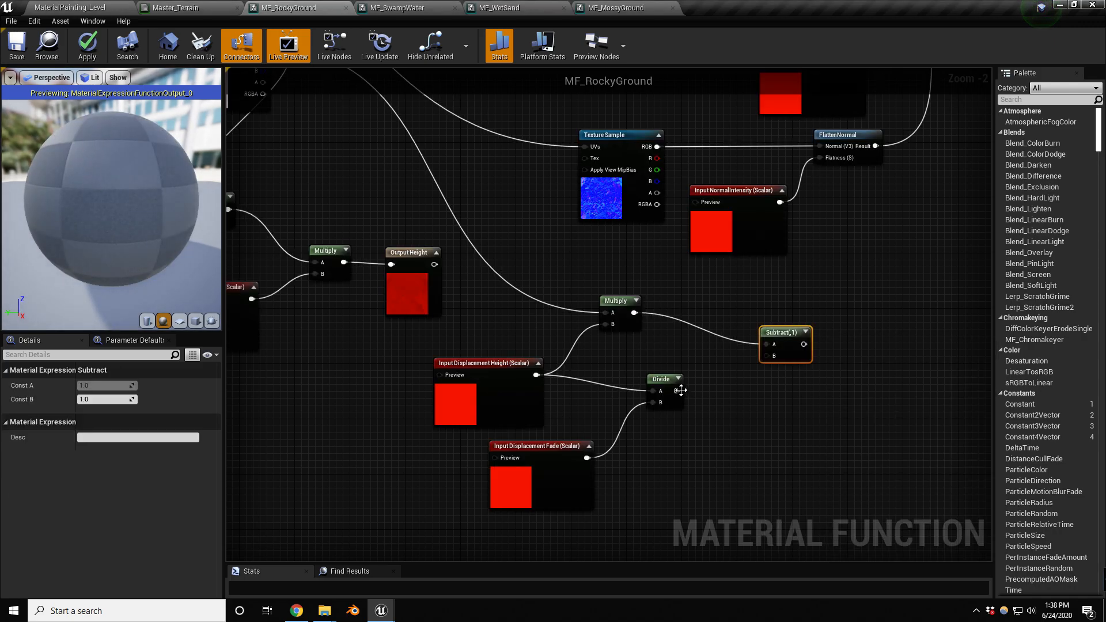
left_click_drag(677, 390, 755, 322)
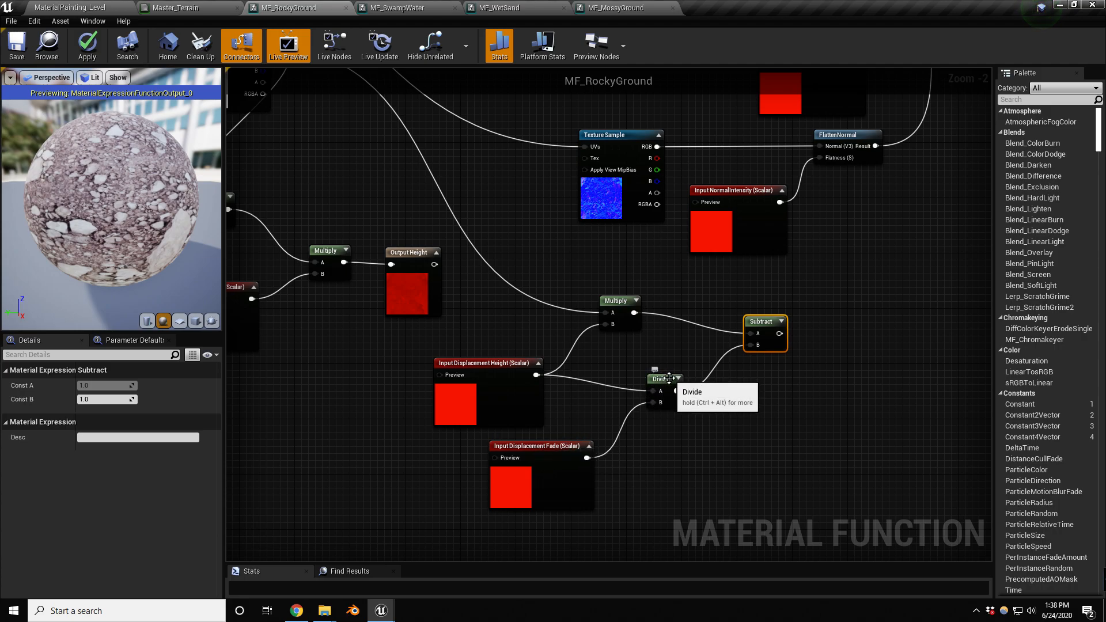
Step: Reposition the Divide and displacement Multiply nodes to align them with the Displacement Height input and Subtract
left_click_drag(660, 381, 661, 364)
right_click_drag(660, 364, 514, 388)
left_click_drag(469, 332, 472, 355)
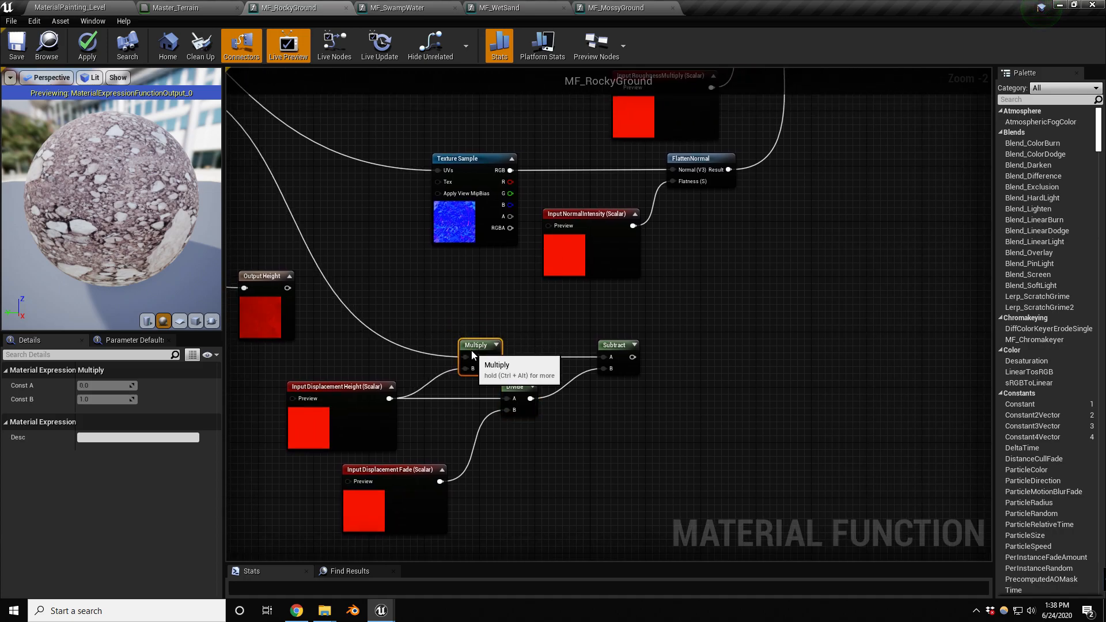
Step: Move the Subtract node closer to the displacement Multiply, then duplicate the Displacement Fade input and name the copy Displacement Offset
left_click_drag(623, 344, 587, 344)
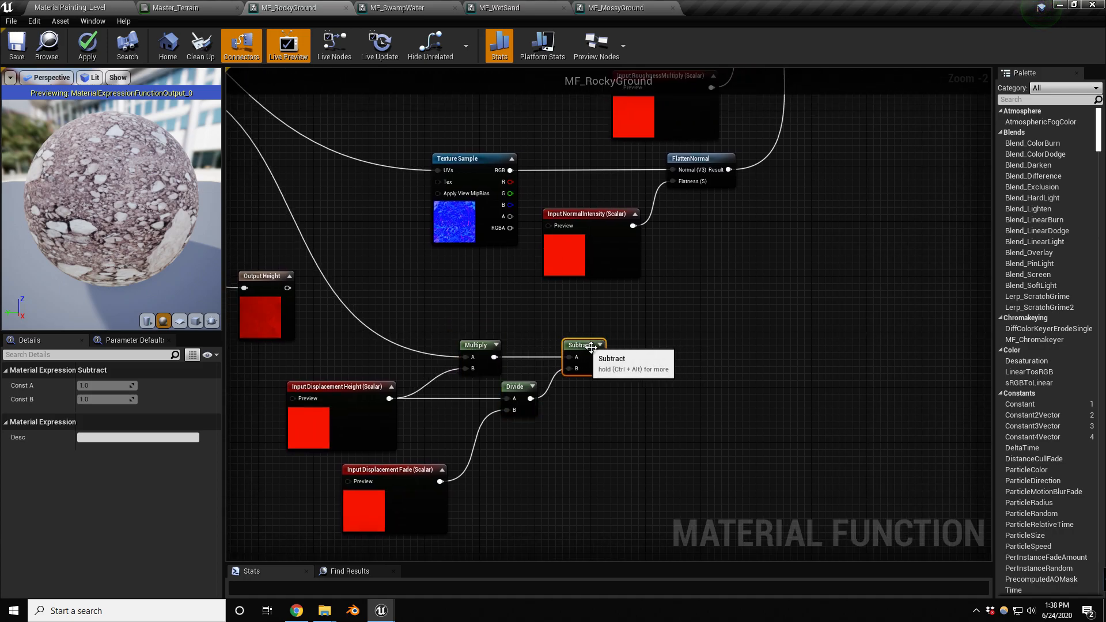
right_click_drag(753, 392, 723, 387)
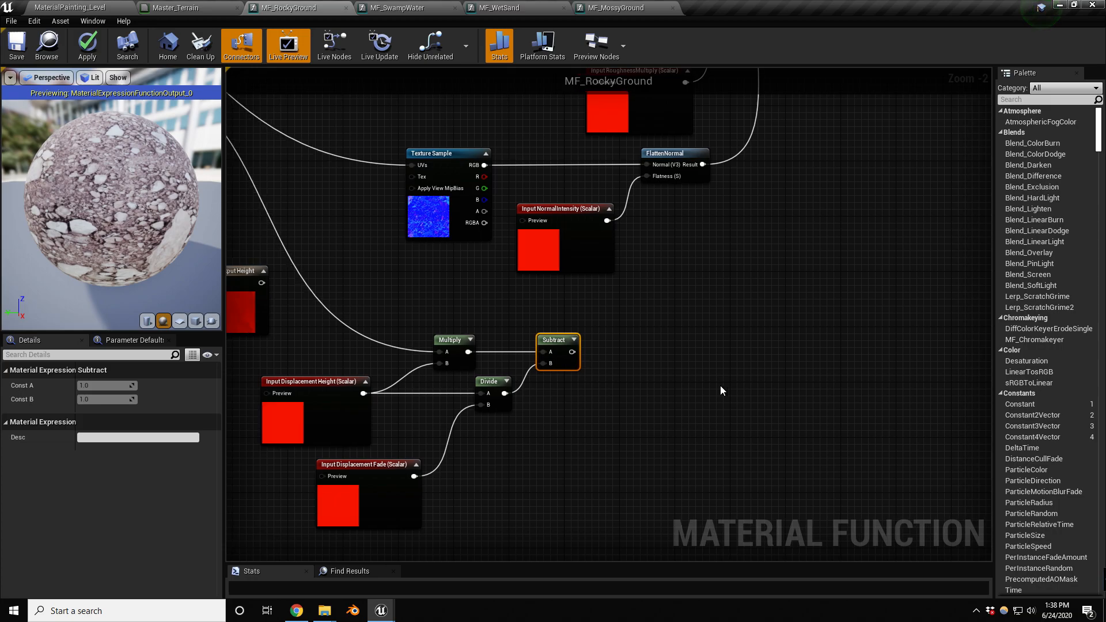
left_click(357, 464)
key("ctrl+c")
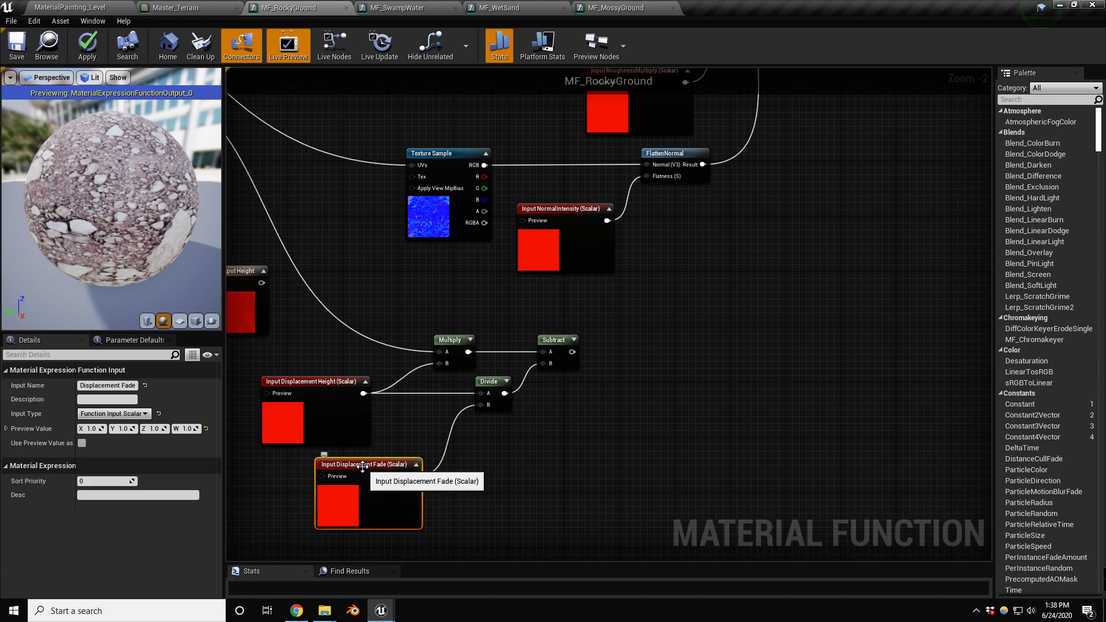
key("ctrl+v")
left_click_drag(511, 472, 548, 469)
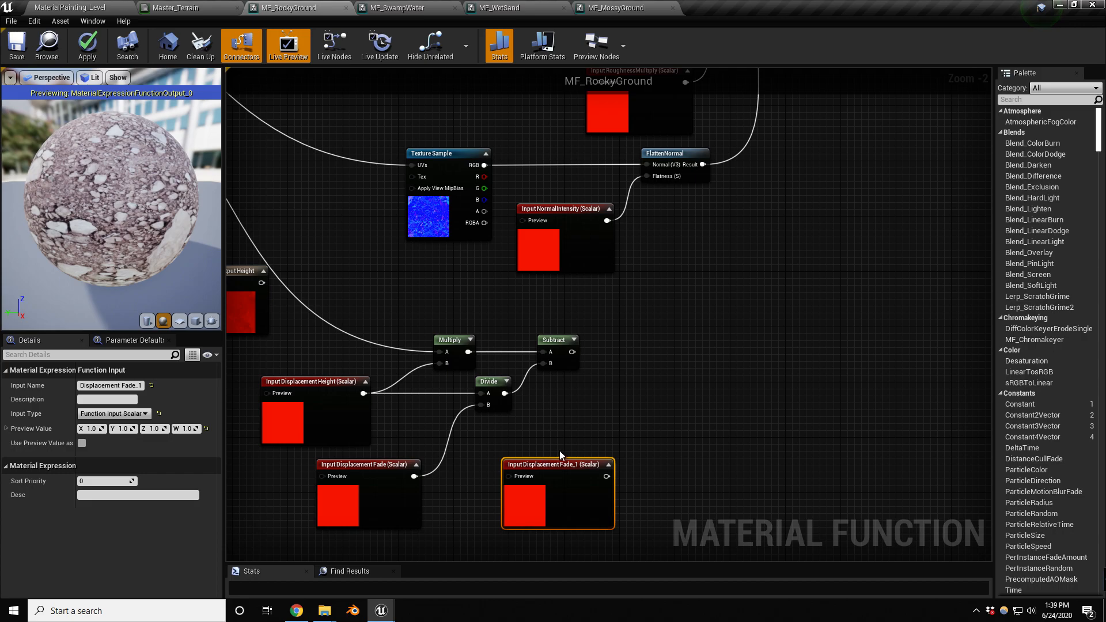
left_click_drag(121, 385, 156, 383)
type("Offset")
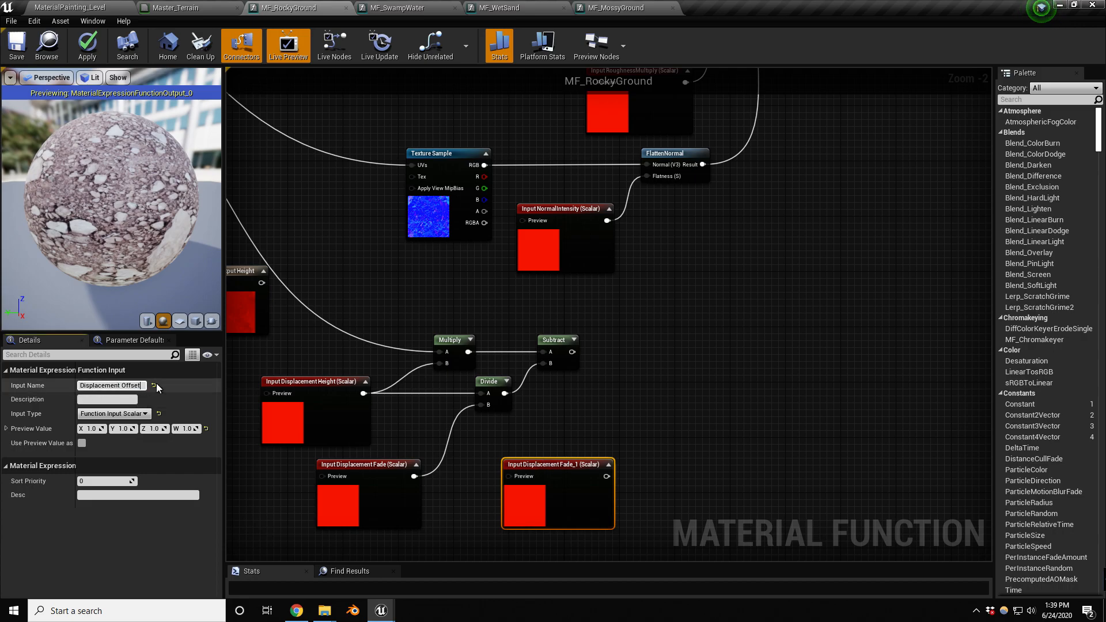
key("Return")
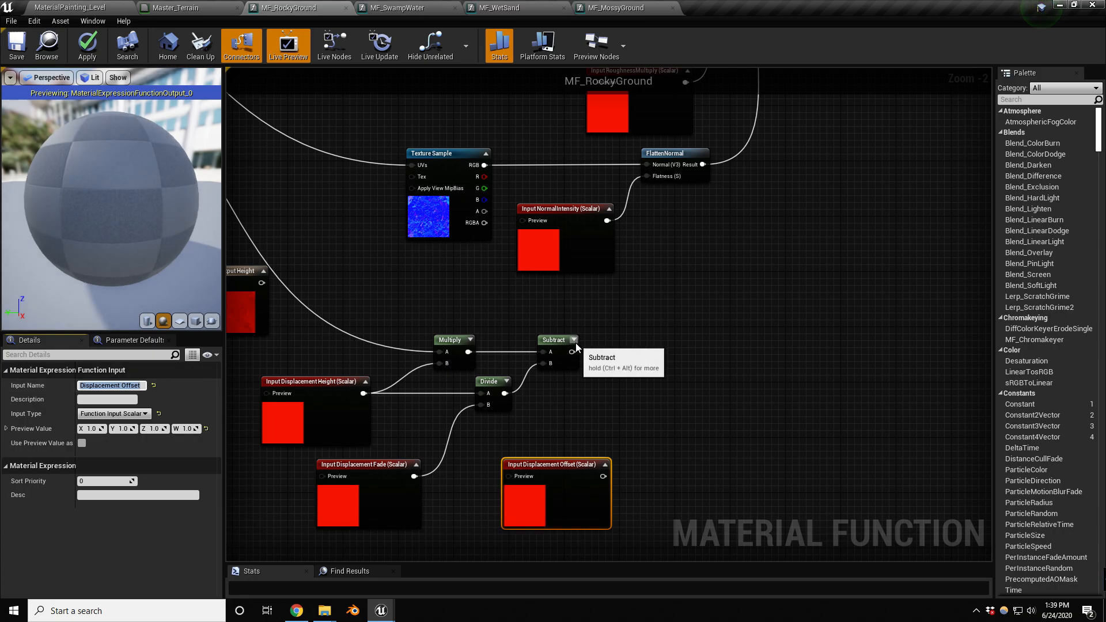
Step: Add an Add node taking the Subtract output as A and the Displacement Offset input as B
left_click_drag(571, 352, 687, 350)
type("add")
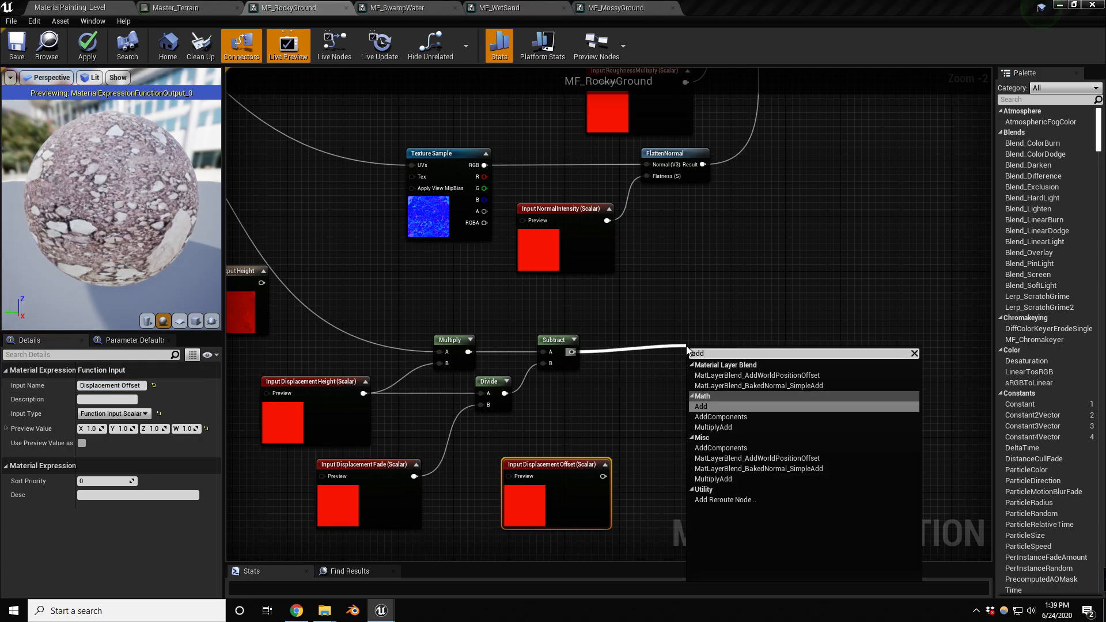
key("Return")
left_click_drag(606, 473, 655, 344)
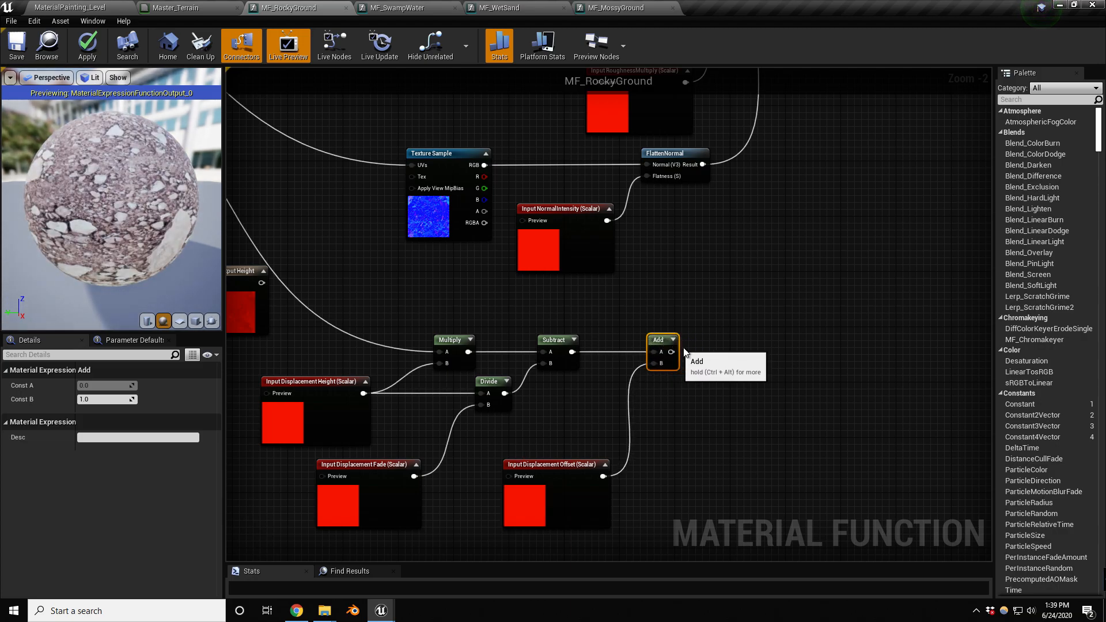
right_click_drag(718, 347, 689, 352)
left_click_drag(618, 361, 726, 364)
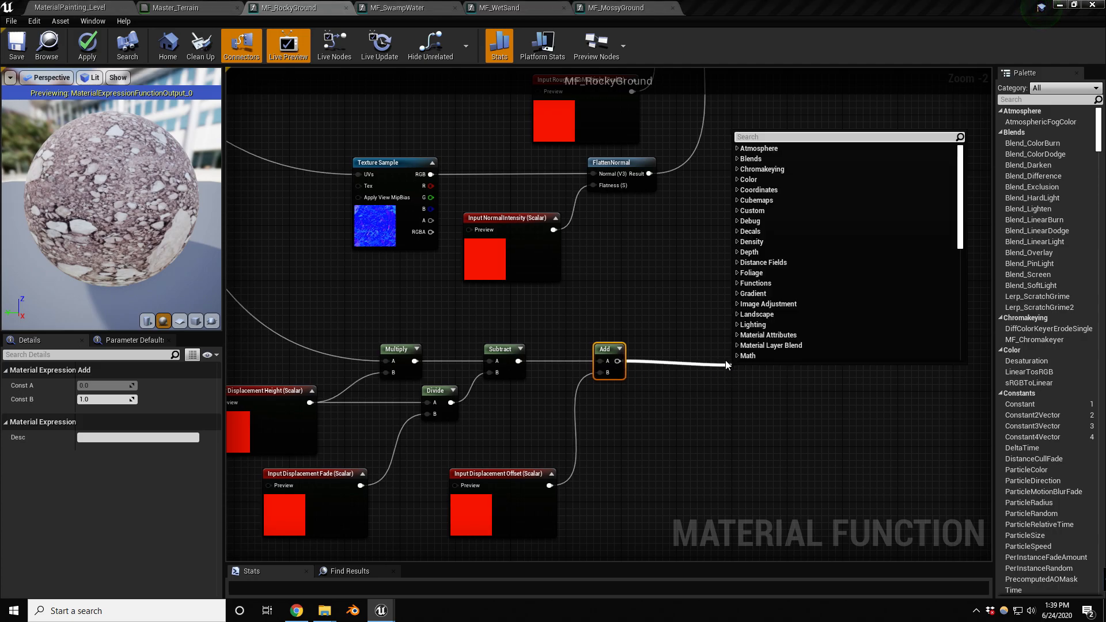
type("verte")
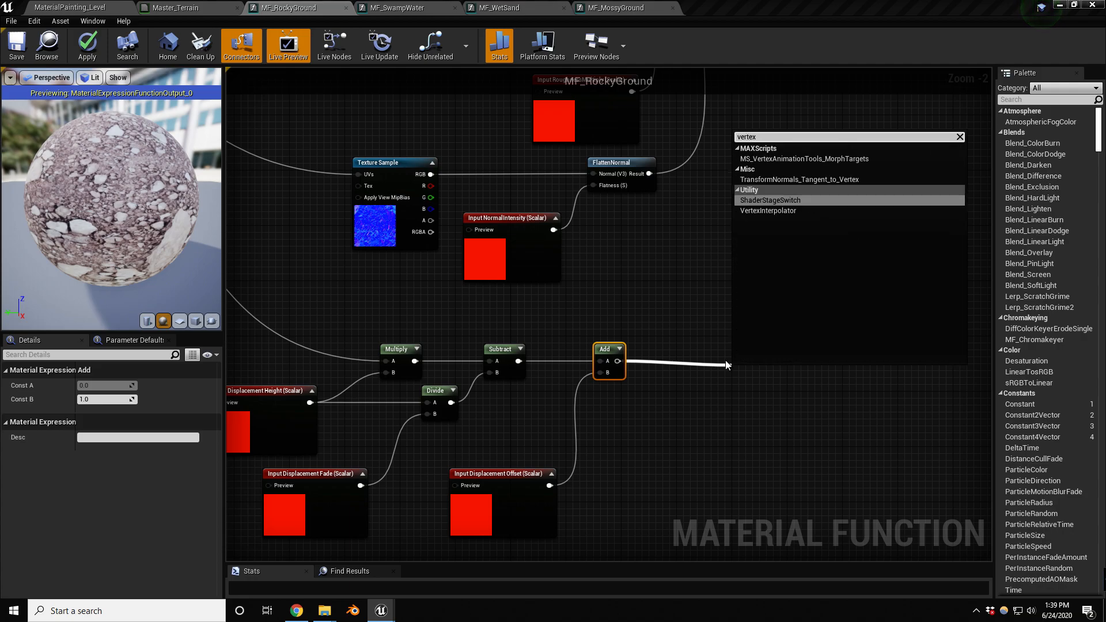
type("x")
key("BackSpace")
key("BackSpace")
key("BackSpace")
key("BackSpace")
key("BackSpace")
key("BackSpace")
type("world")
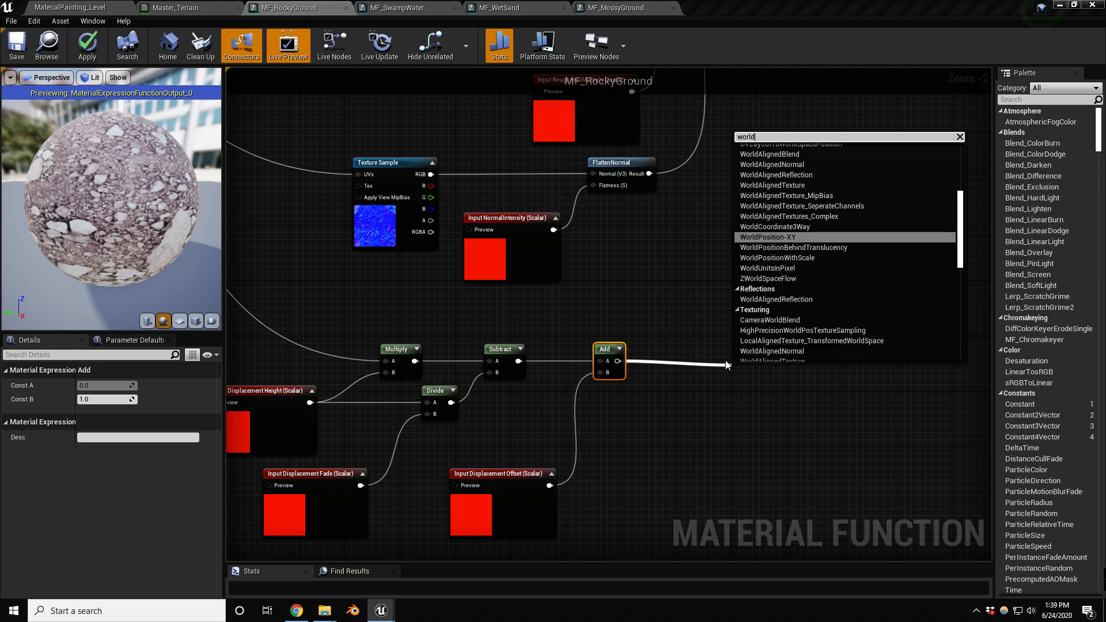
type(" nor")
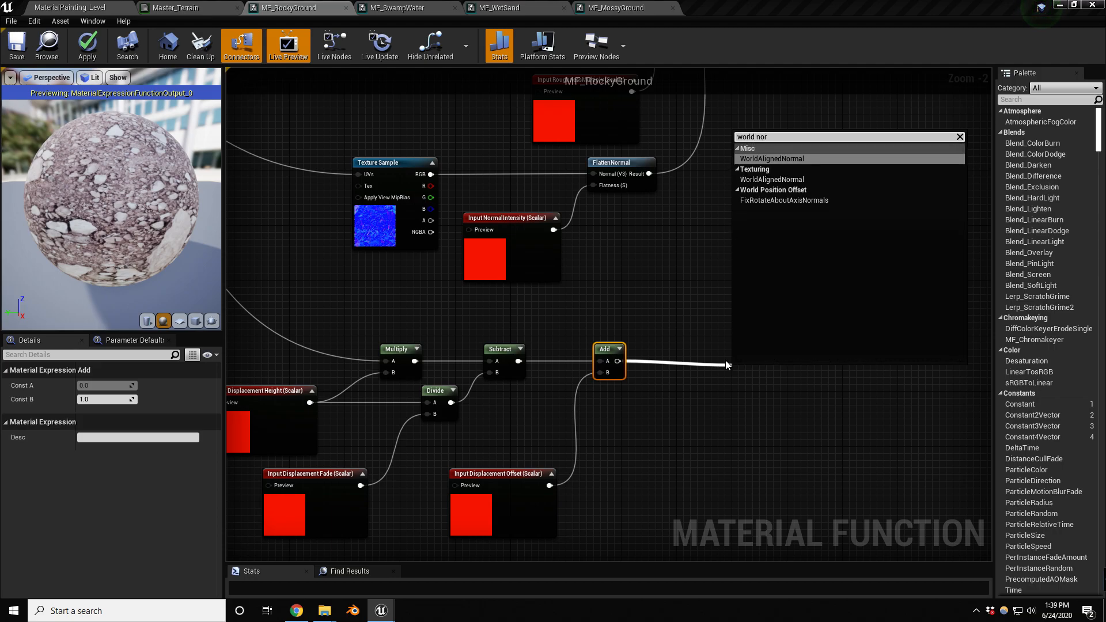
key("BackSpace")
key("BackSpace")
key("BackSpace")
key("BackSpace")
key("BackSpace")
key("BackSpace")
key("BackSpace")
key("BackSpace")
key("BackSpace")
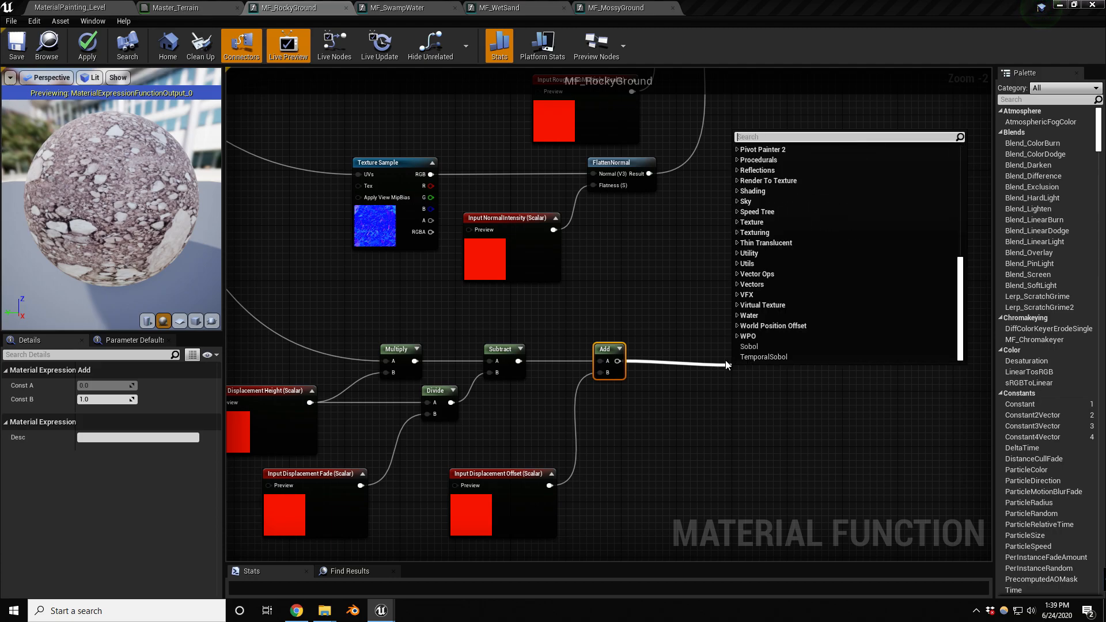
type("verte")
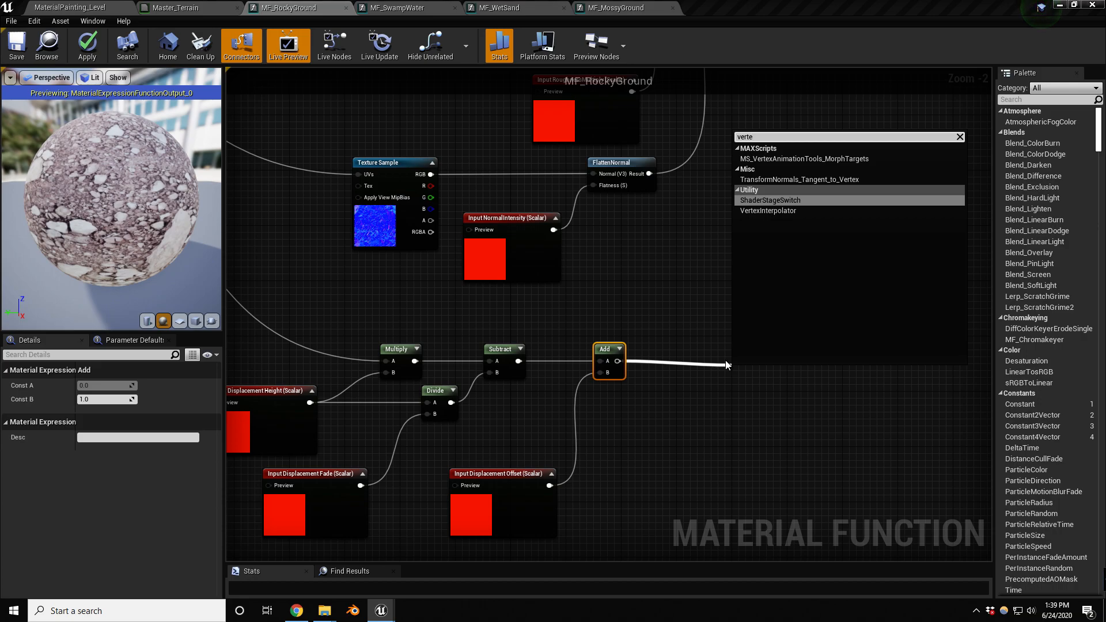
key("Escape")
Step: Add an unconnected VertexNormalWS node just below the displacement Add node
right_click(626, 407)
type("vete")
key("BackSpace")
key("BackSpace")
type("rte")
key("Down")
key("Down")
key("Up")
key("Return")
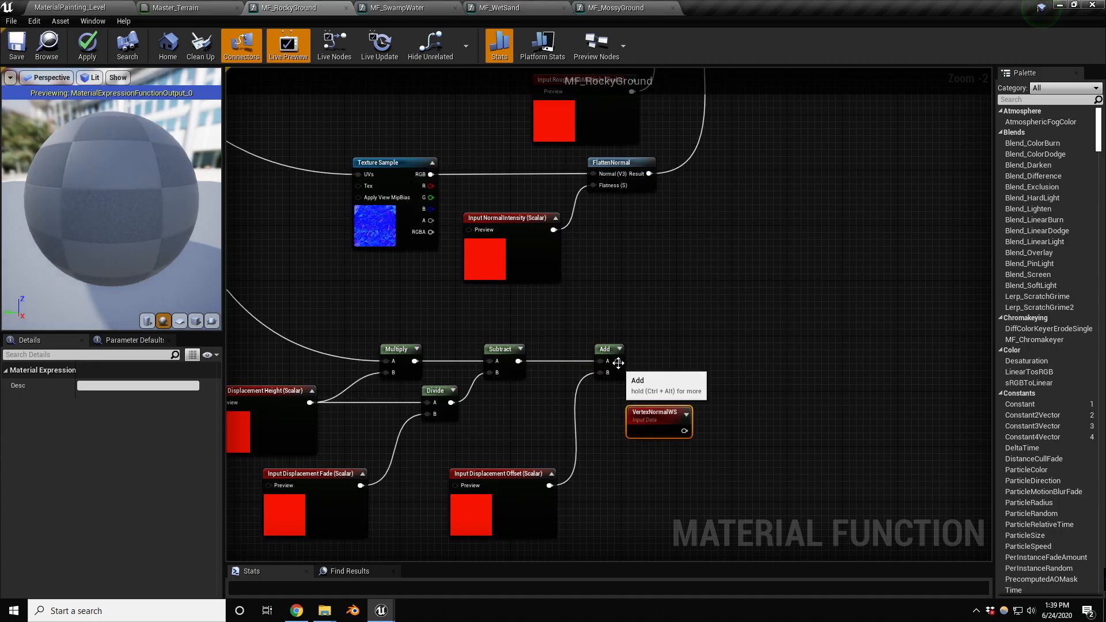
Step: Add a Multiply node taking the displacement Add output as A and VertexNormalWS as B
left_click_drag(617, 361, 774, 351)
type("multipl")
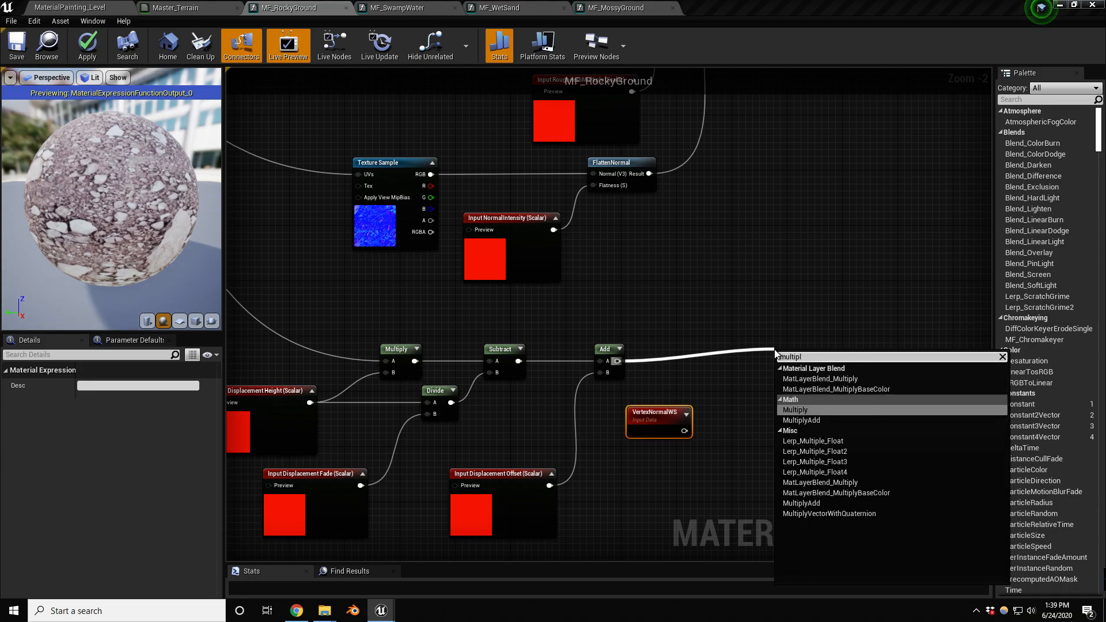
key("Return")
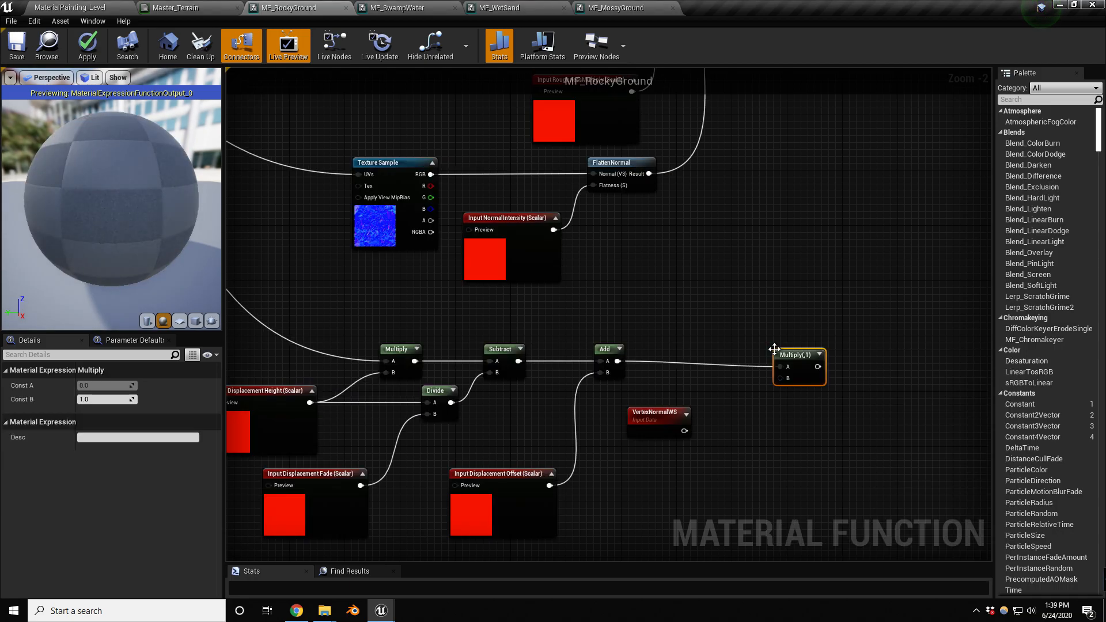
left_click_drag(685, 430, 743, 354)
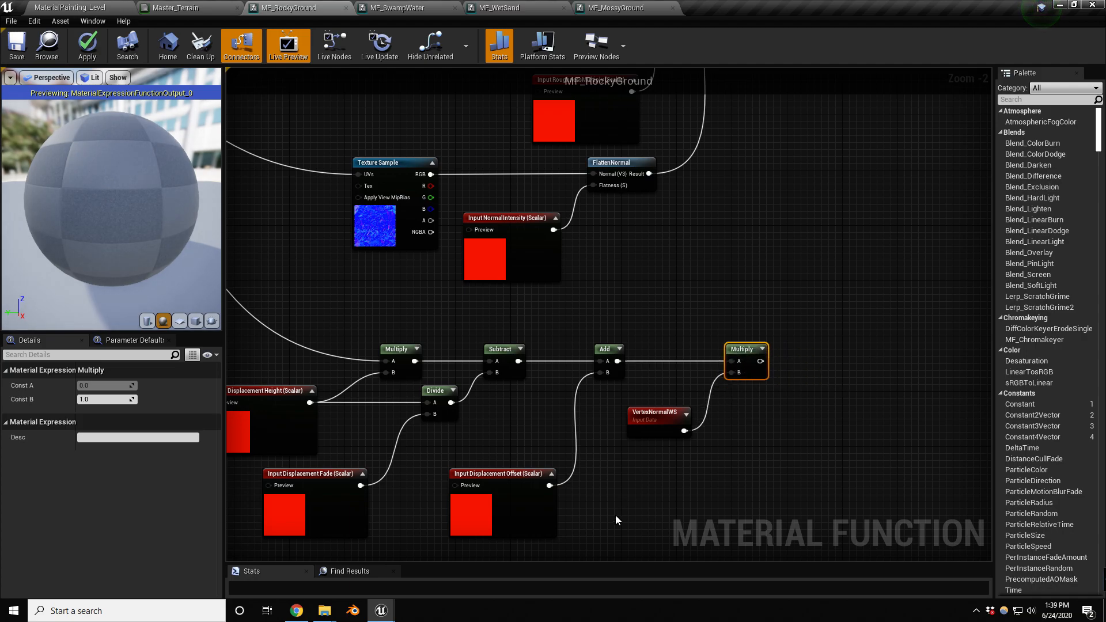
Step: Connect the VertexNormalWS Multiply output to the WorldDisplacement input of MakeMaterialAttributes
scroll(617, 509, "down", 2)
scroll(685, 469, "up", 2)
left_click_drag(683, 471, 684, 174)
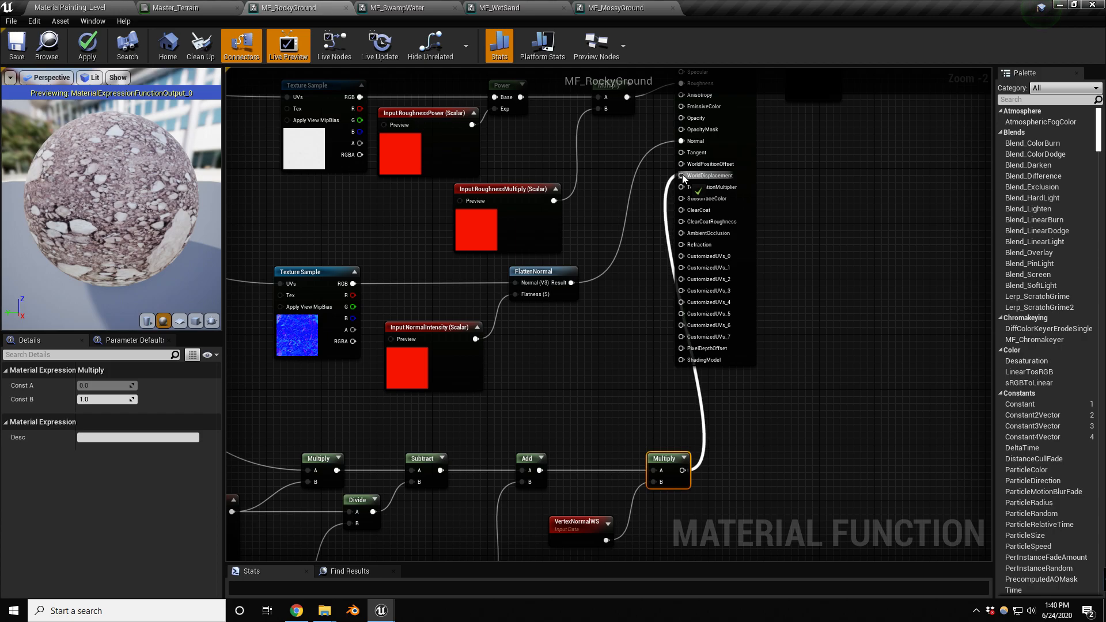
Step: Group all the displacement nodes in a comment box titled Displacement and move it clear of the Output Height node
scroll(743, 274, "down", 2)
left_click_drag(345, 395, 727, 515)
key("c")
key("BackSpace")
type("Displacement")
key("Return")
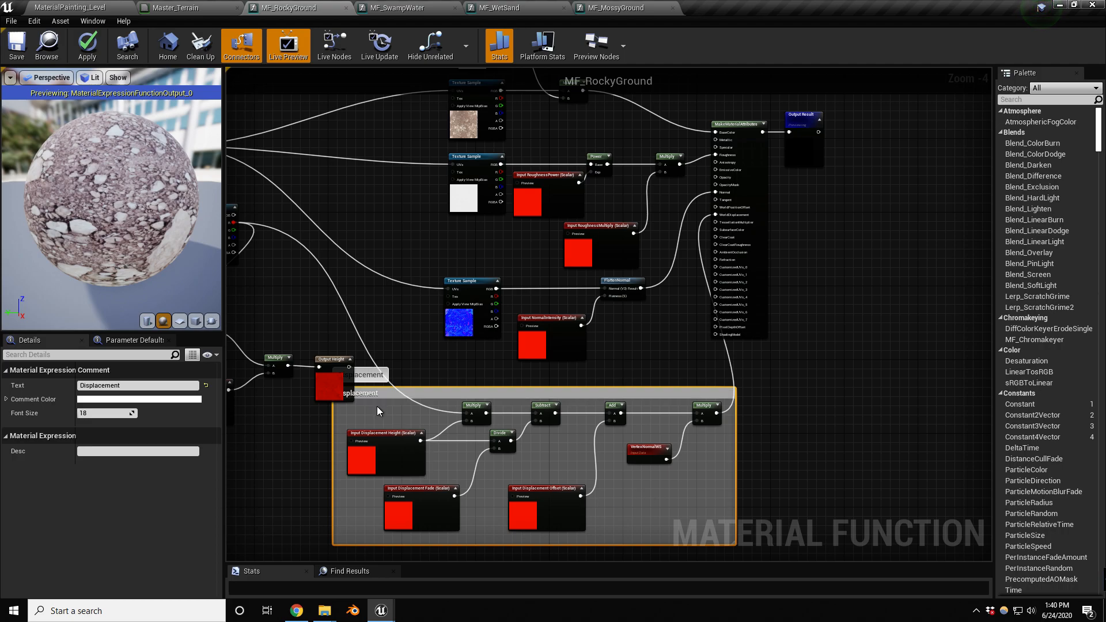
left_click_drag(388, 392, 426, 394)
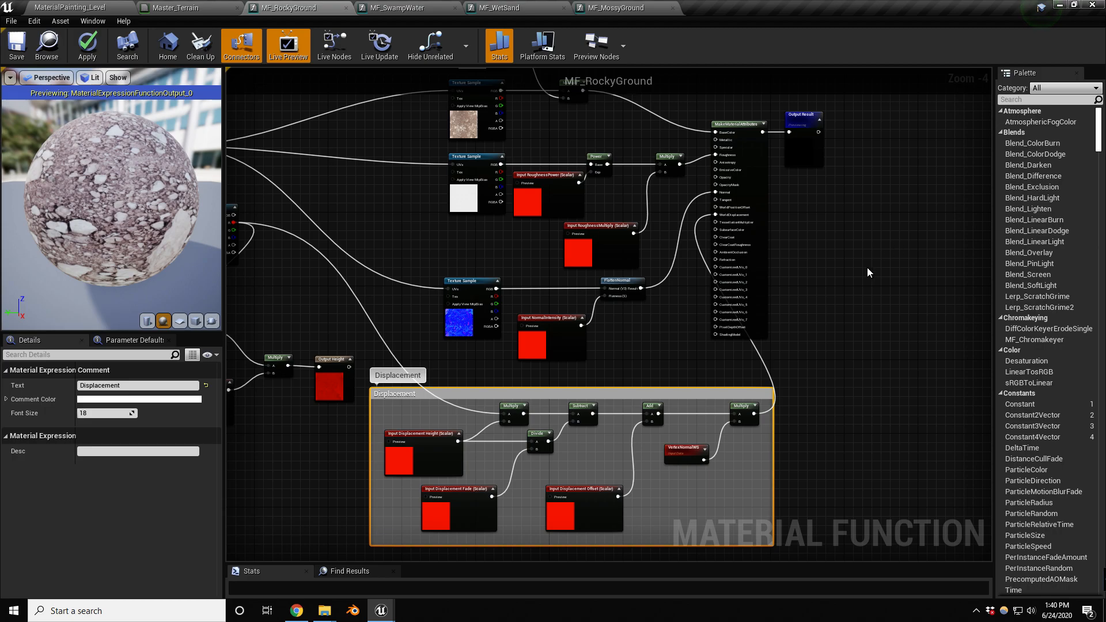
Step: Move the MakeMaterialAttributes node farther from the texture nodes to clear the Displacement group, and save the MF_RockyGround function
scroll(872, 264, "down", 2)
right_click_drag(772, 186, 678, 205)
left_click(750, 245)
left_click_drag(698, 229, 739, 234)
scroll(578, 331, "up", 2)
right_click_drag(586, 350, 679, 353)
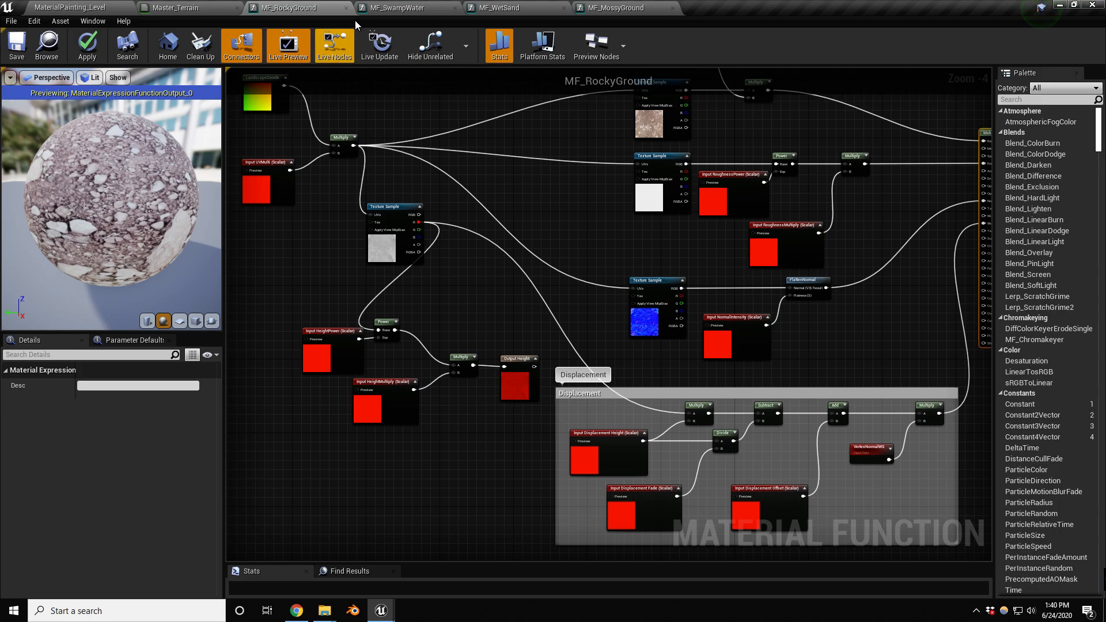
left_click(24, 47)
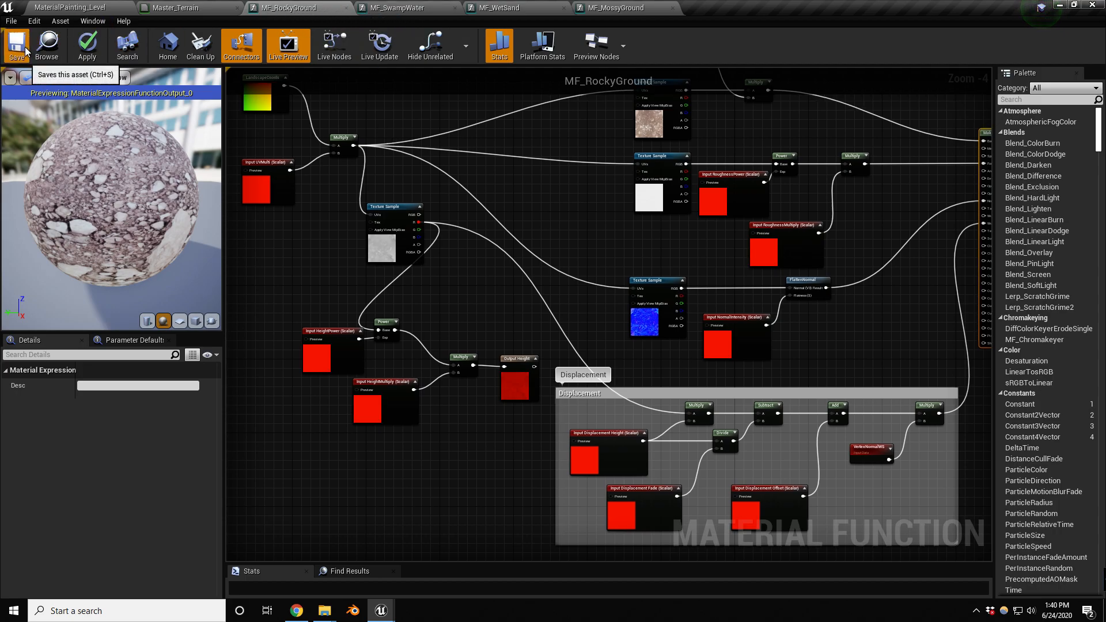
Step: In MF_SwampWater, replace the TexCoord node with a LandscapeCoords node feeding the A input of the UV Multiply
left_click(413, 7)
scroll(423, 243, "up", 2)
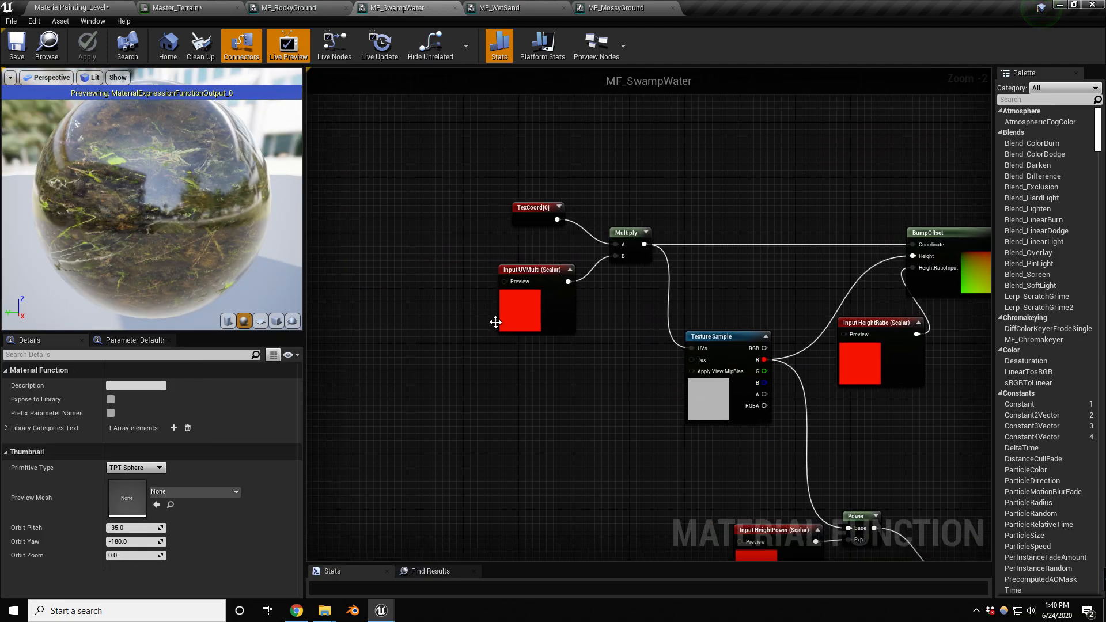
right_click(424, 243)
type("land")
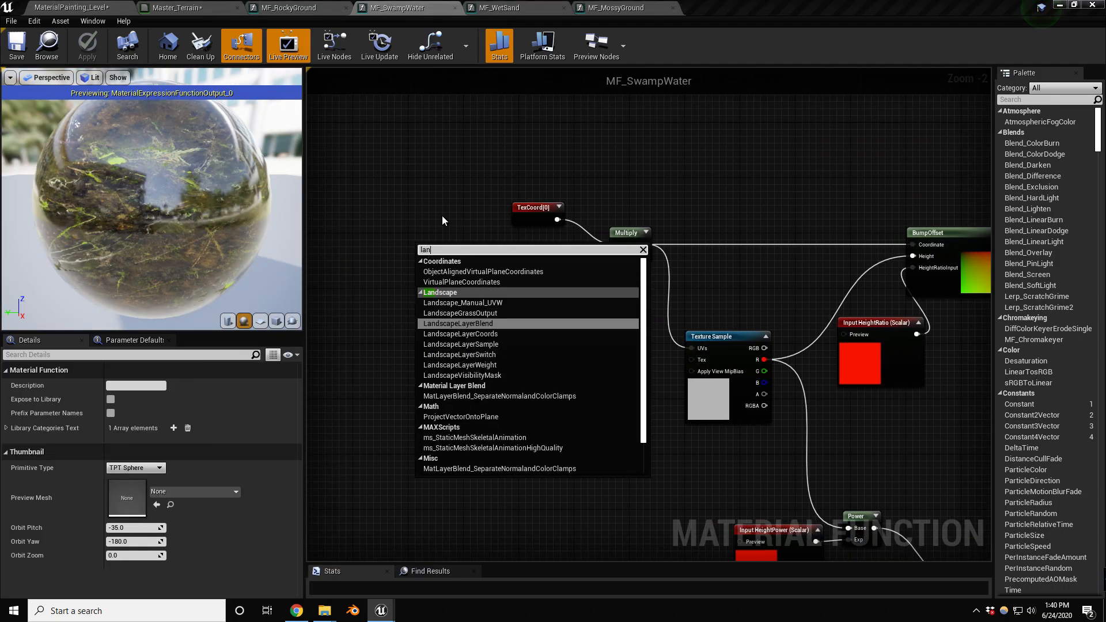
key("Down")
key("Return")
left_click_drag(476, 260, 619, 244)
left_click_drag(501, 193, 554, 215)
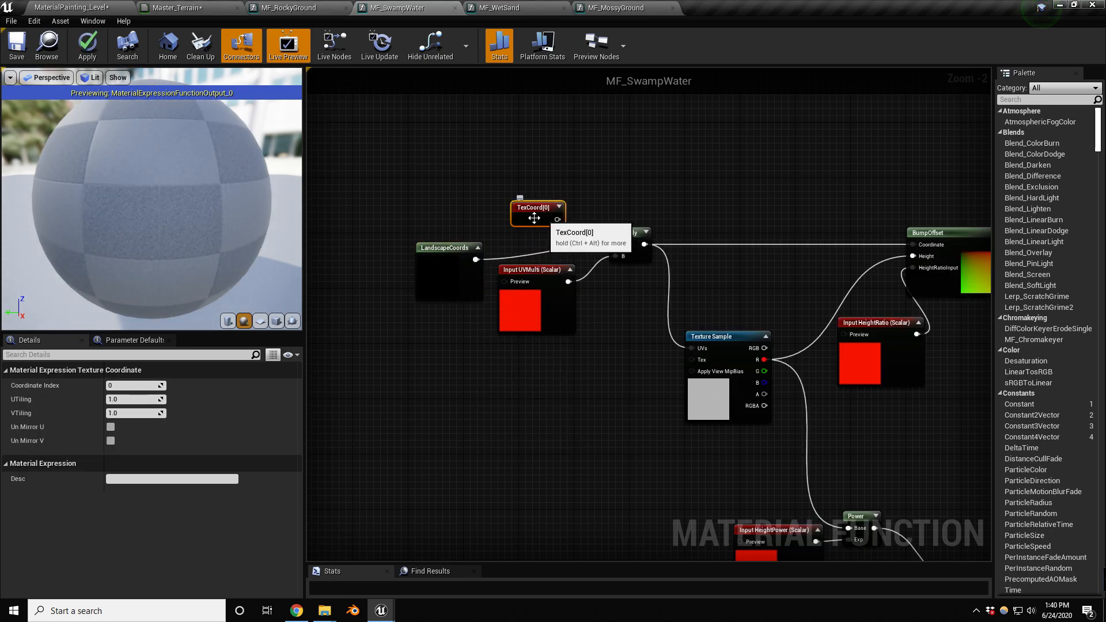
key("Delete")
left_click_drag(451, 246, 540, 209)
Step: Delete the BumpOffset node and the HeightRatio function input from MF_SwampWater
right_click_drag(540, 209, 330, 203)
left_click_drag(645, 196, 791, 378)
key("Delete")
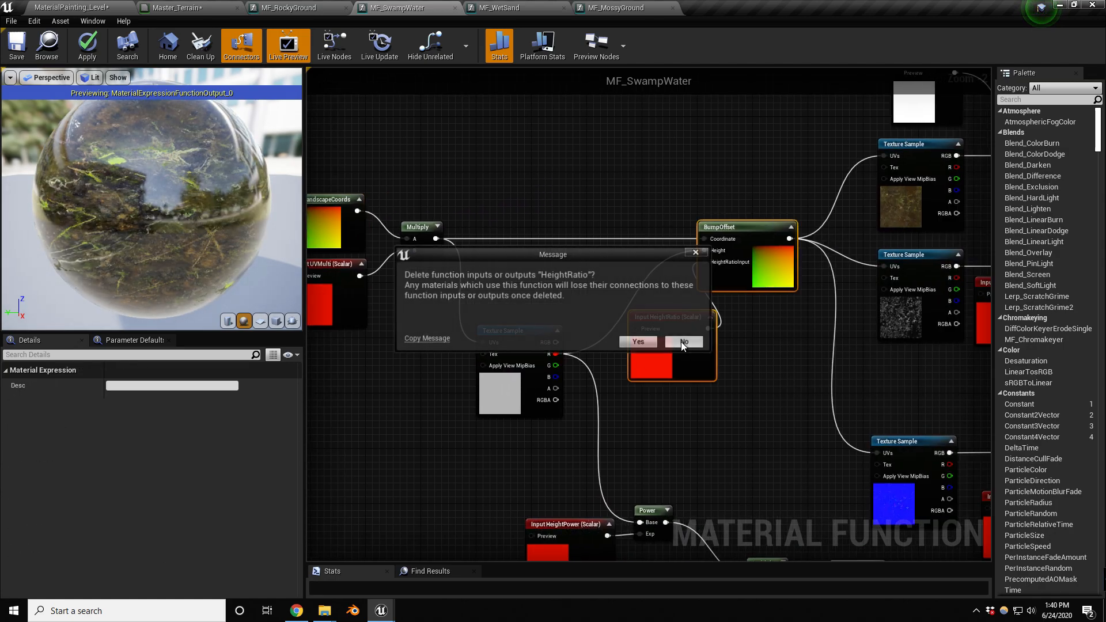
left_click(638, 346)
Step: Connect the UV Multiply output to the UVs of the base color, roughness and normal Texture Samples
left_click_drag(436, 238, 884, 156)
left_click_drag(436, 238, 881, 269)
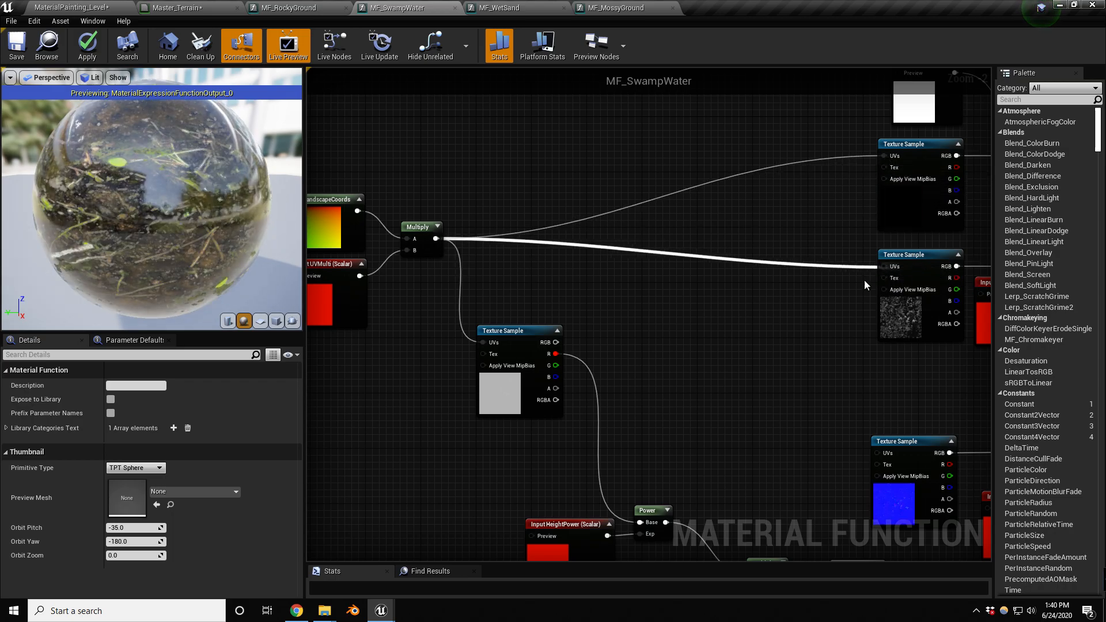
right_click_drag(638, 328, 577, 269)
left_click_drag(376, 179, 823, 392)
scroll(619, 277, "down", 2)
left_click(635, 275)
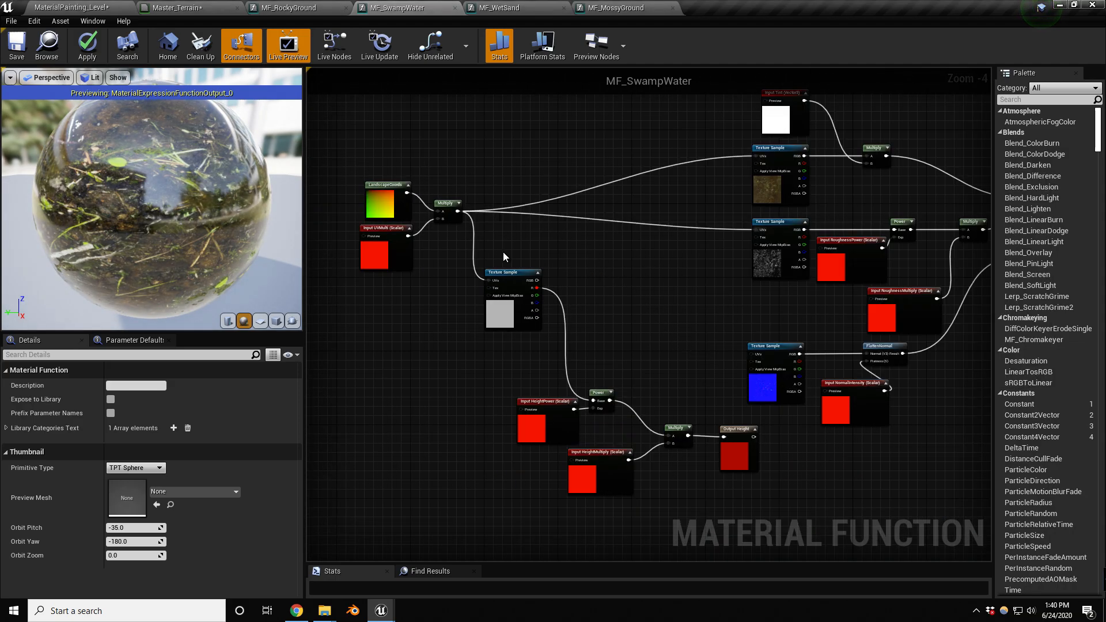
left_click_drag(458, 211, 754, 355)
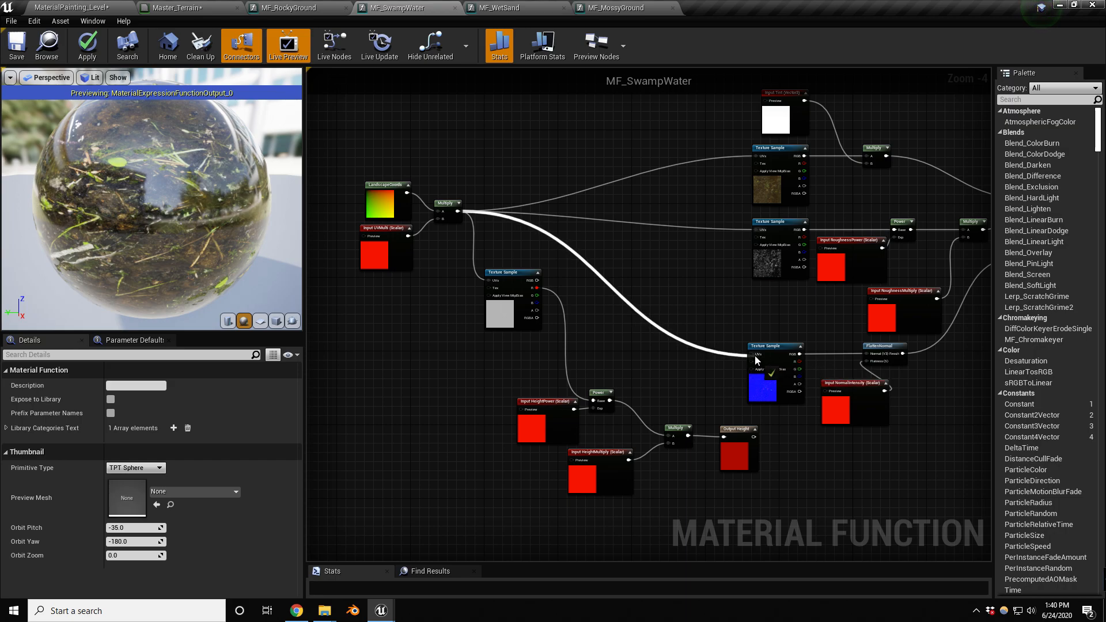
Step: Move the height nodes from HeightPower through Output Height away from the normal map nodes, beneath the height Texture Sample
right_click_drag(734, 299, 628, 251)
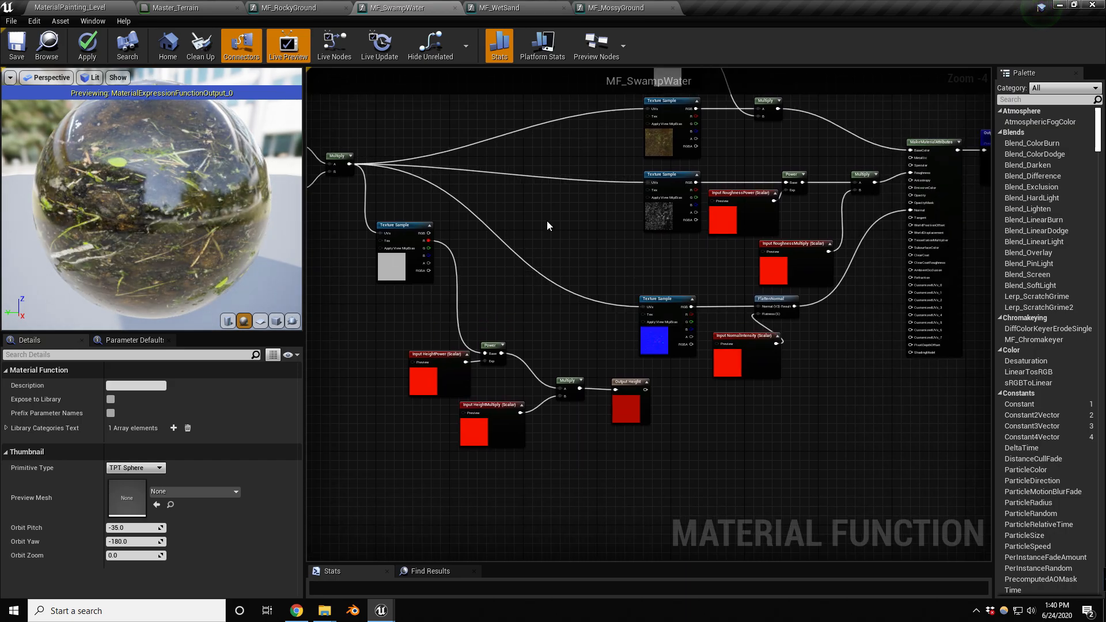
left_click_drag(474, 377, 624, 433)
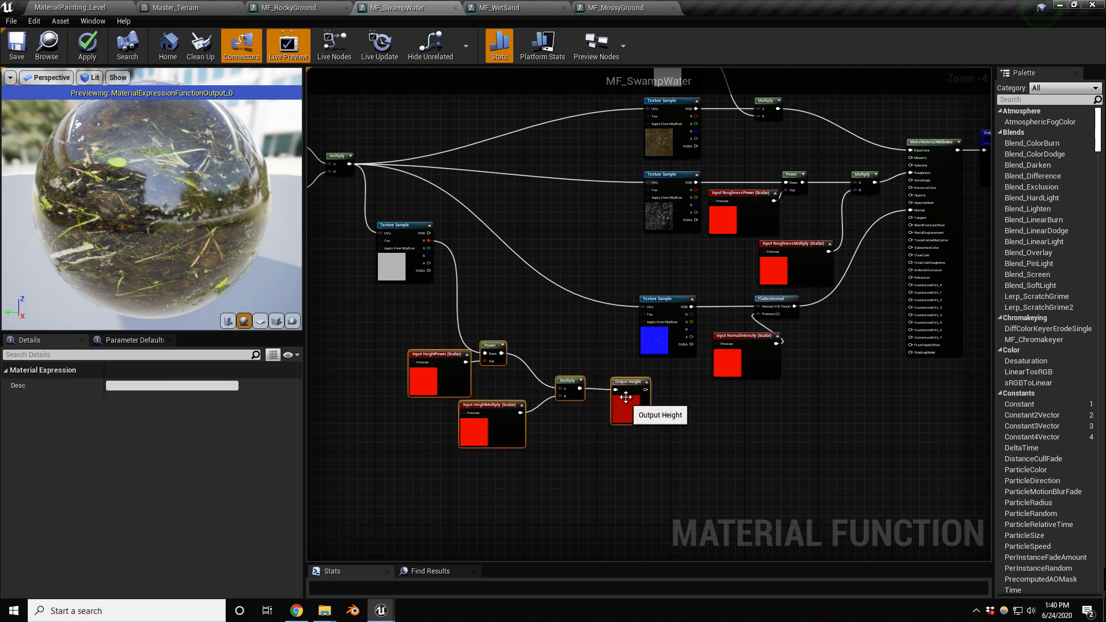
left_click_drag(621, 384, 552, 383)
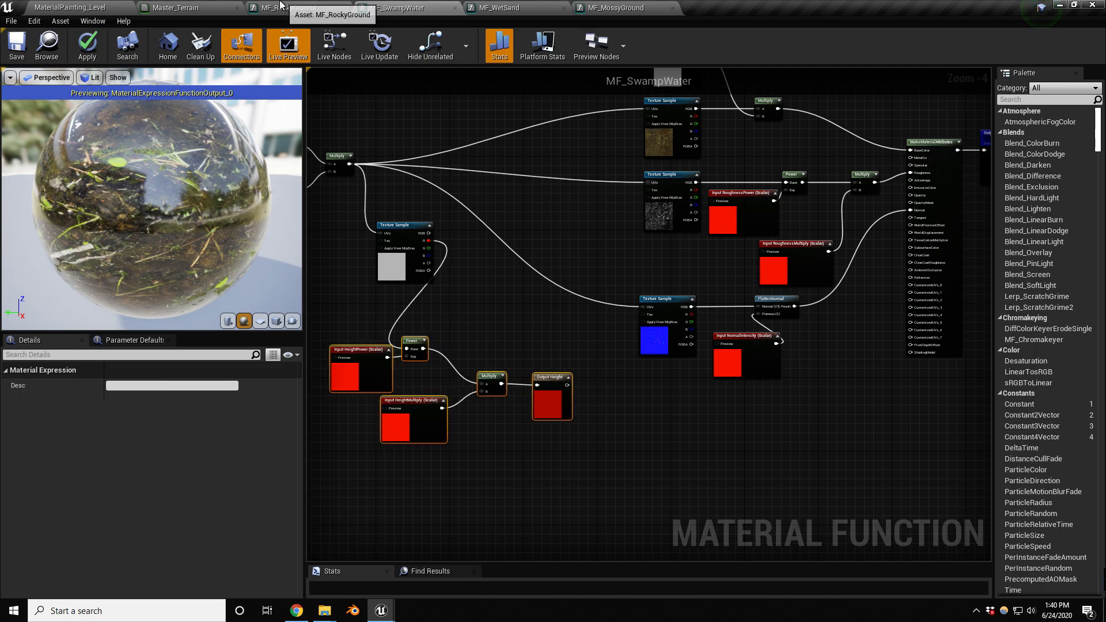
Step: Copy the Displacement node group from MF_RockyGround into MF_SwampWater and place it beneath the normal map nodes
left_click(288, 8)
right_click_drag(559, 253, 558, 252)
left_click_drag(503, 329, 883, 499)
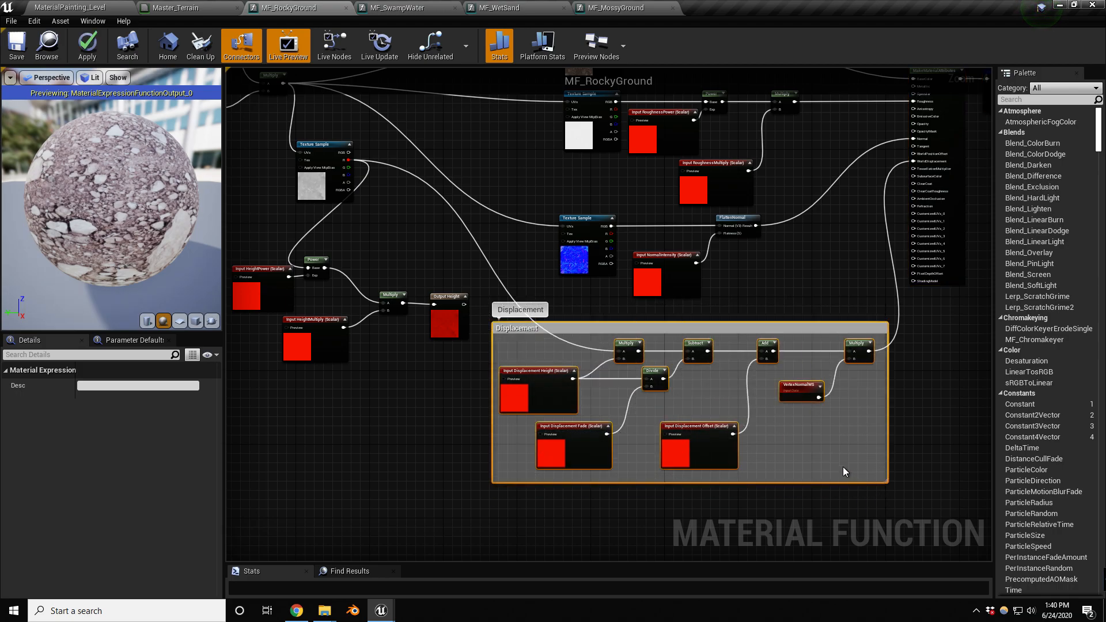
left_click(368, 10)
left_click(748, 475)
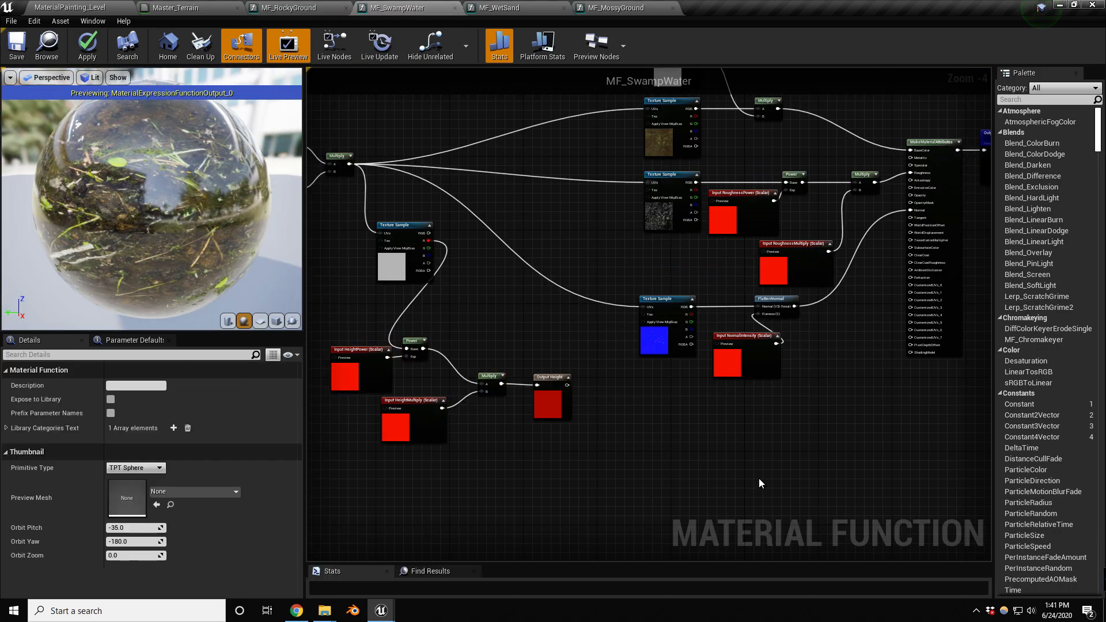
right_click_drag(768, 482, 725, 441)
key("ctrl+v")
left_click_drag(591, 409, 533, 400)
Step: In MF_SwampWater, connect the height Texture Sample's red output to the first displacement Multiply, and the final Multiply to WorldDisplacement
left_click_drag(385, 201, 631, 420)
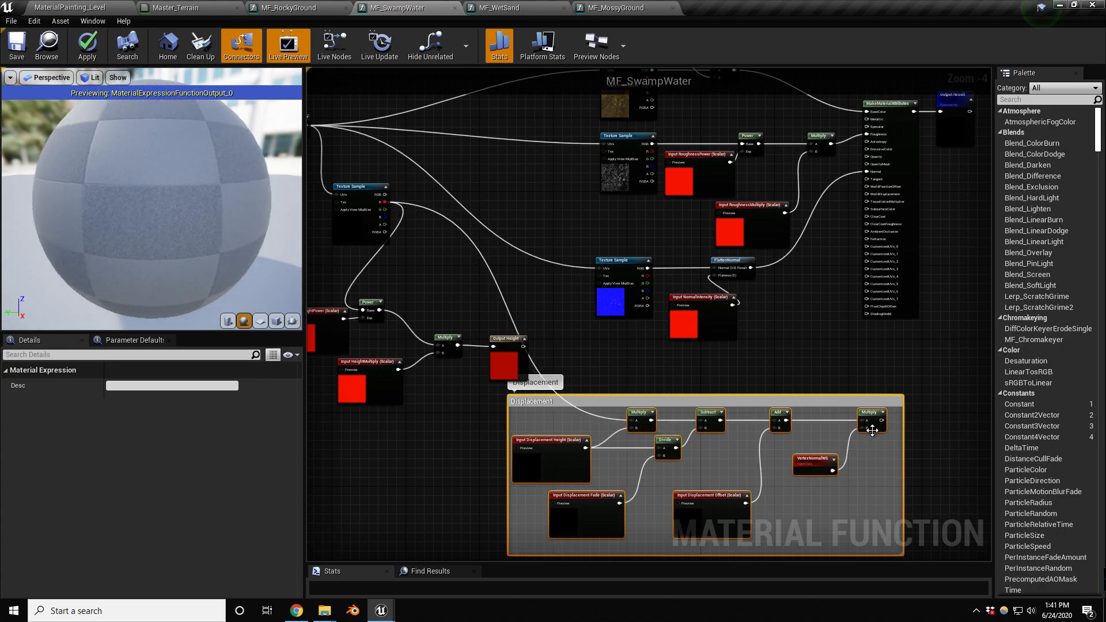
left_click_drag(881, 419, 860, 203)
scroll(845, 209, "up", 2)
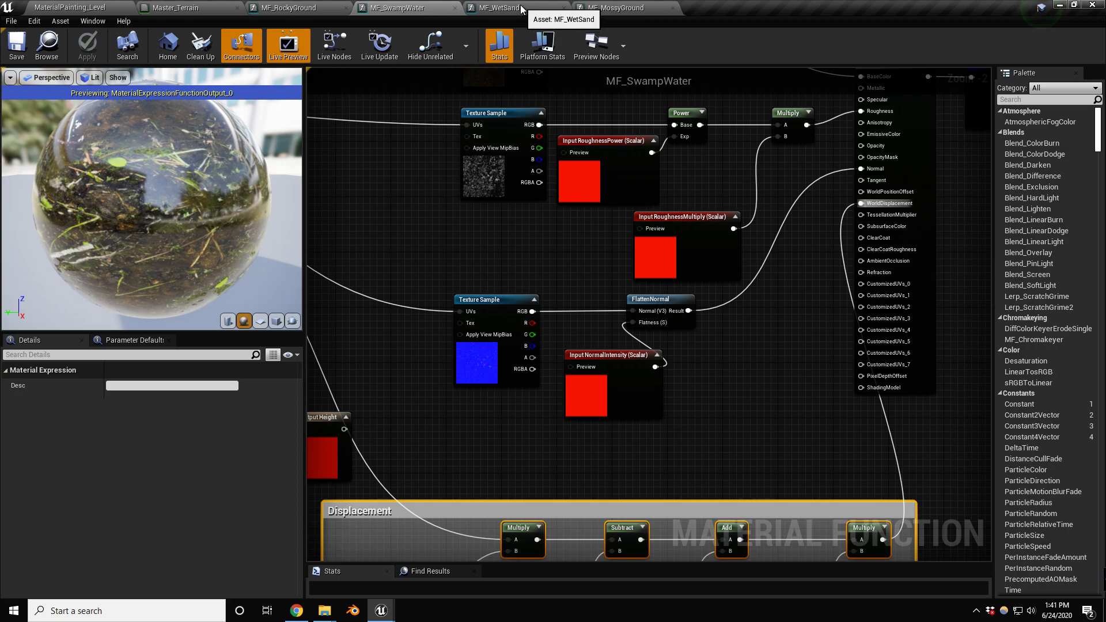
Step: Paste the Displacement node group into MF_WetSand and position it below Output Height
left_click(501, 8)
right_click_drag(655, 389, 623, 345)
key("ctrl+v")
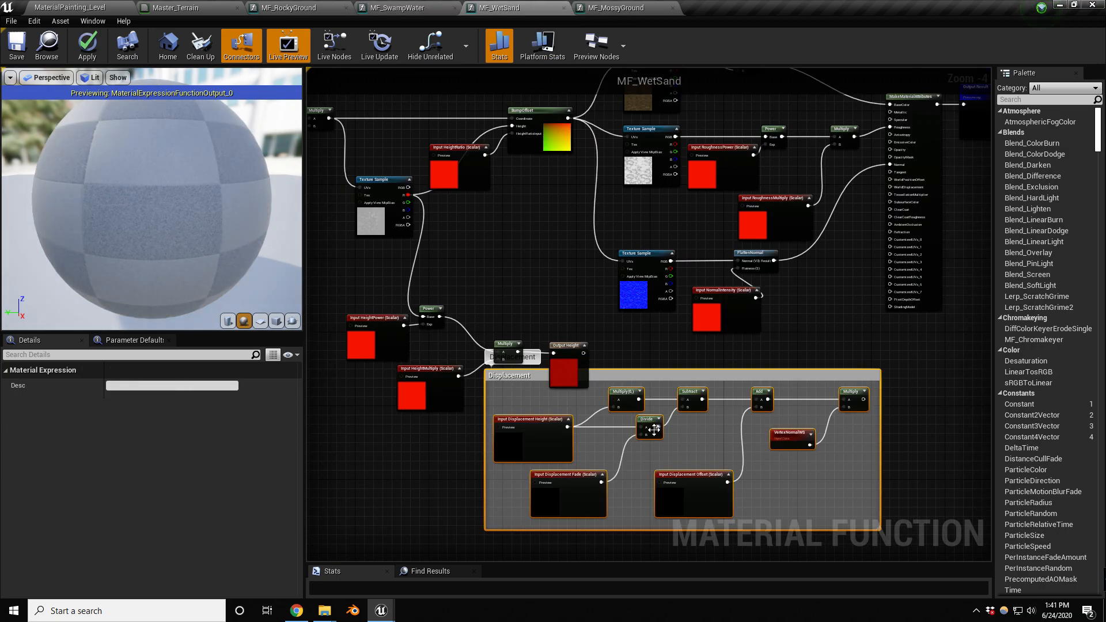
left_click_drag(614, 419, 547, 413)
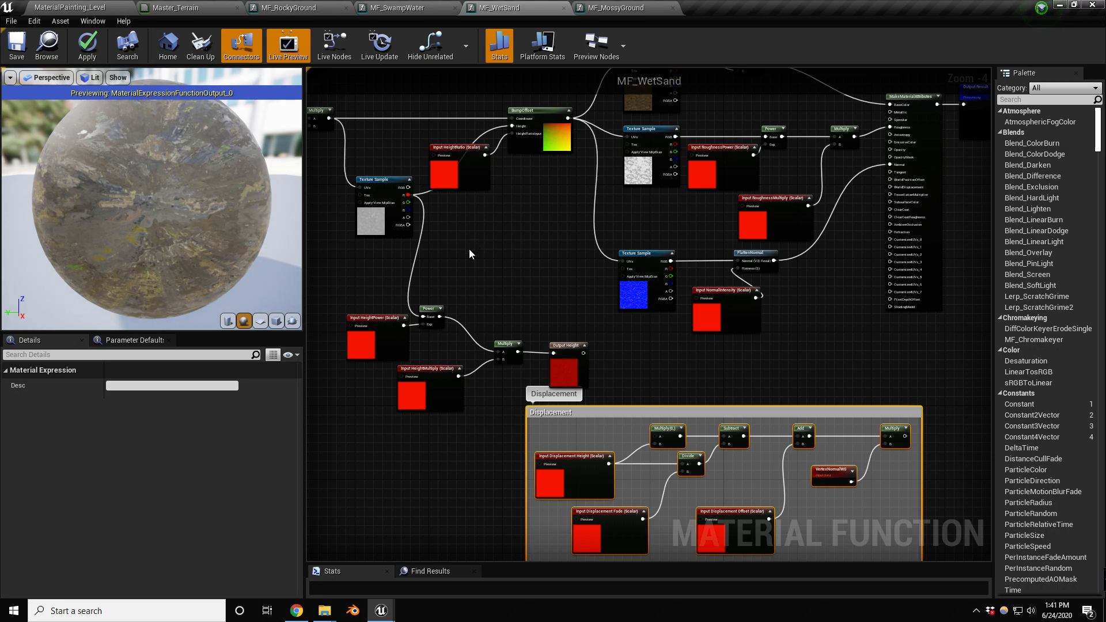
Step: In MF_WetSand, connect the height texture's red channel to the first displacement Multiply's A input, and the final Multiply to WorldDisplacement
left_click_drag(407, 195, 549, 468)
left_click_drag(632, 445, 657, 437)
left_click_drag(905, 436, 896, 182)
scroll(865, 215, "up", 3)
scroll(825, 257, "down", 1)
Step: Paste the Displacement node group into MF_MossyGround and position it below Output Height
left_click(588, 12)
scroll(622, 346, "down", 3)
key("ctrl+v")
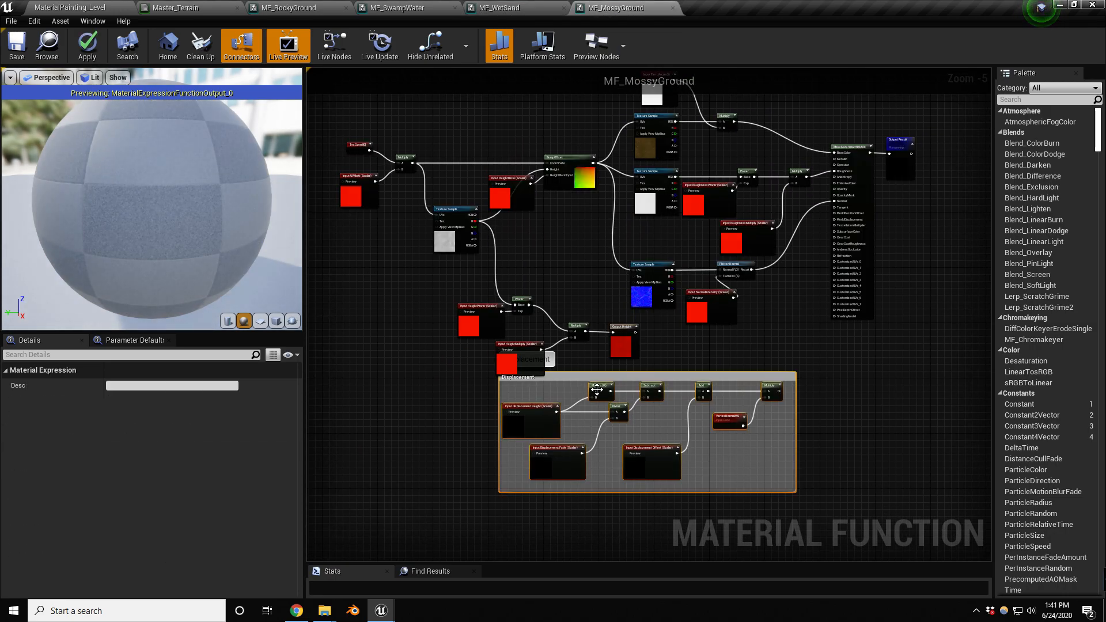
left_click_drag(574, 378, 651, 369)
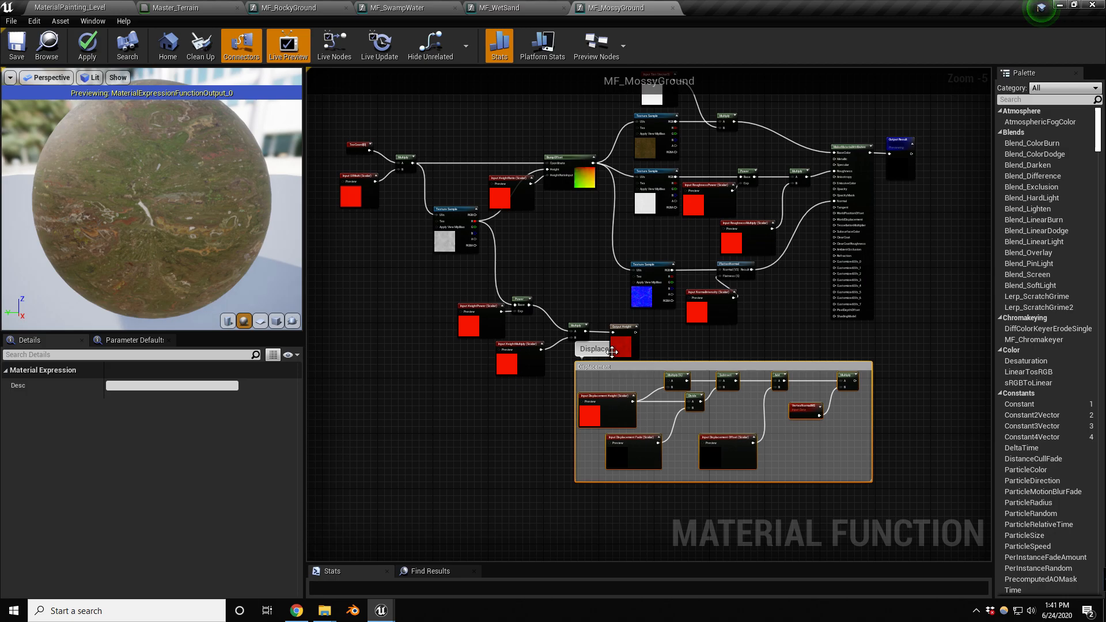
Step: In MF_MossyGround, connect the height texture's red channel to the first displacement Multiply's A input, and the final Multiply to WorldDisplacement
scroll(614, 367, "up", 2)
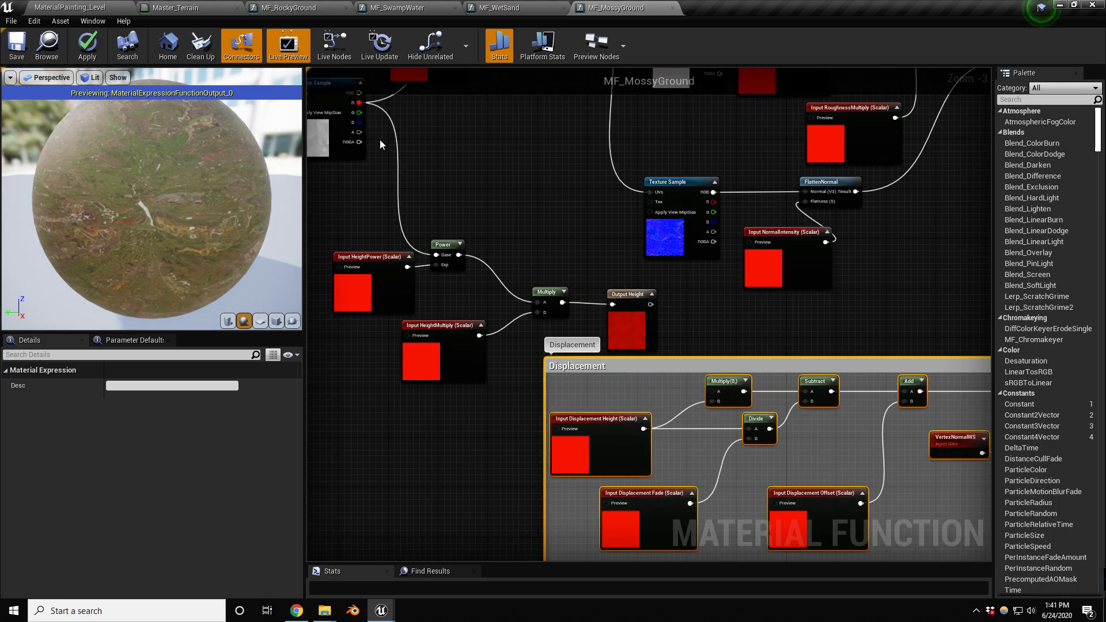
scroll(380, 142, "down", 1)
left_click_drag(365, 113, 628, 328)
right_click_drag(627, 327, 559, 353)
left_click_drag(792, 394, 763, 173)
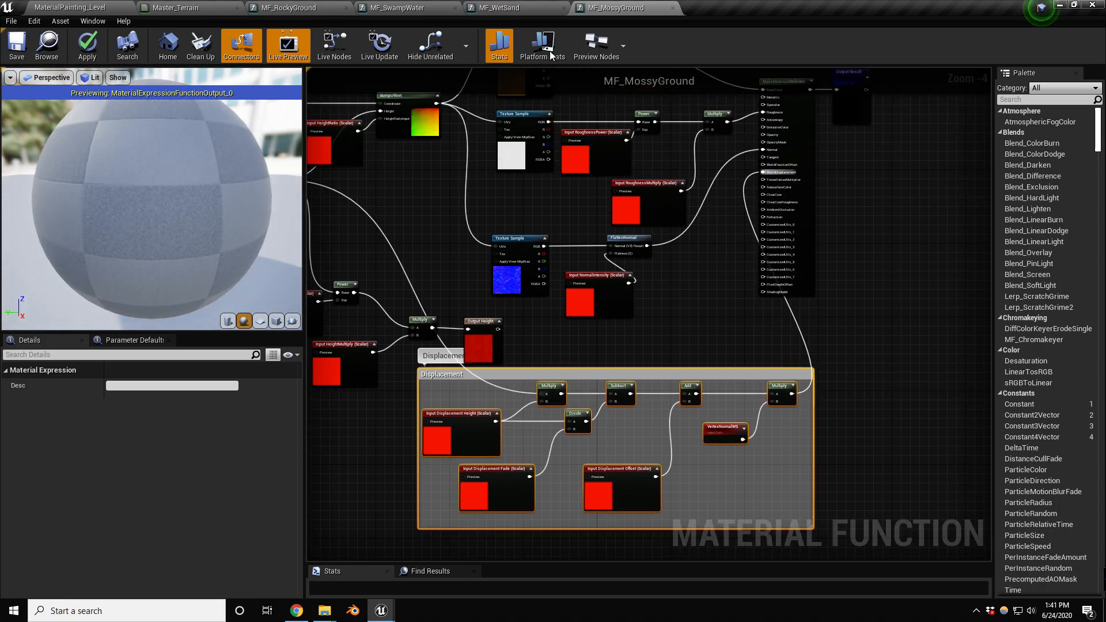
Step: In MF_WetSand, replace the TexCoord node with a LandscapeLayerCoords node feeding the A input of the UV Multiply
left_click(513, 8)
right_click_drag(576, 242, 667, 355)
right_click(412, 234)
type("lands")
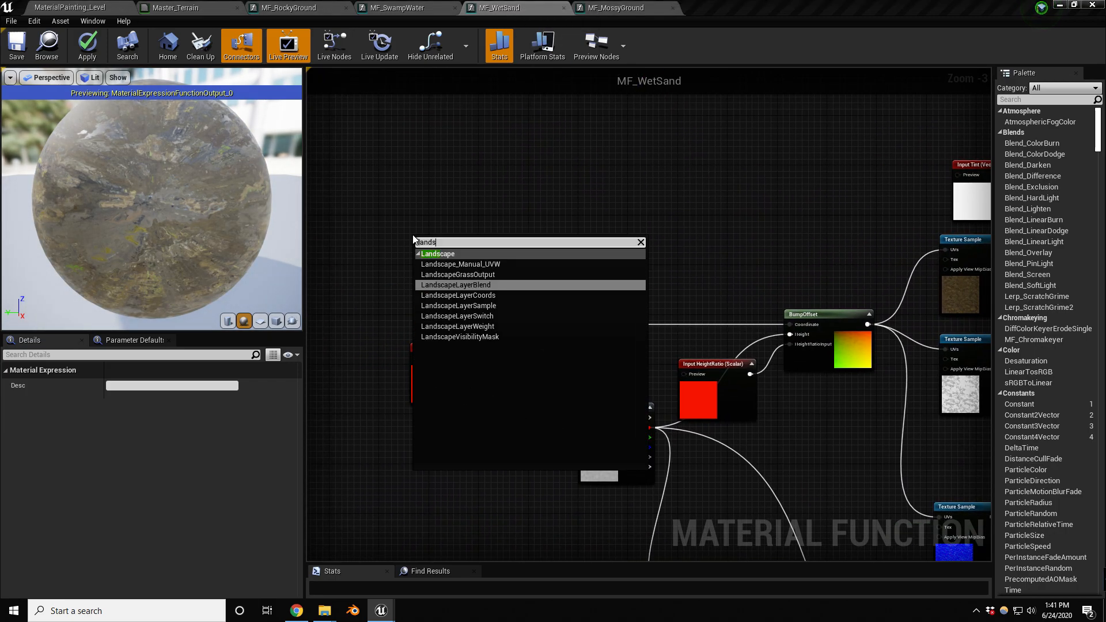
type("c")
key("Down")
key("Return")
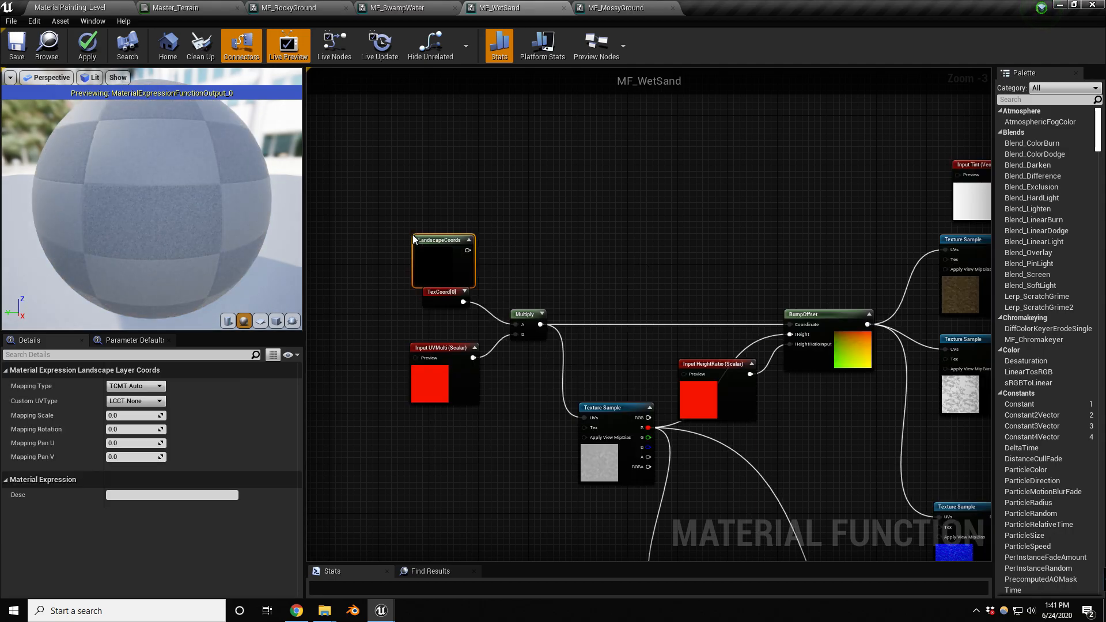
left_click(442, 294)
key("Delete")
left_click_drag(467, 250, 517, 324)
Step: Delete the BumpOffset node and the HeightRatio function input from MF_WetSand
right_click_drag(721, 294, 641, 268)
left_click_drag(641, 268, 743, 380)
key("Delete")
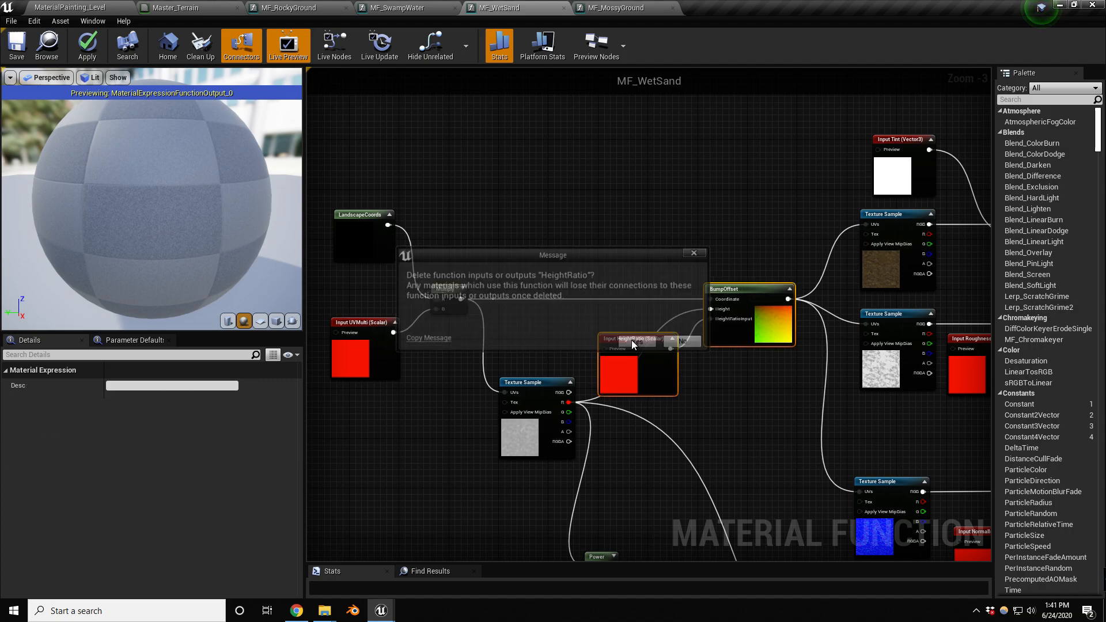
left_click(634, 342)
Step: Connect MF_WetSand's UV Multiply output to the UVs of the base color, roughness and normal Texture Samples, and save the function
left_click_drag(459, 299, 867, 224)
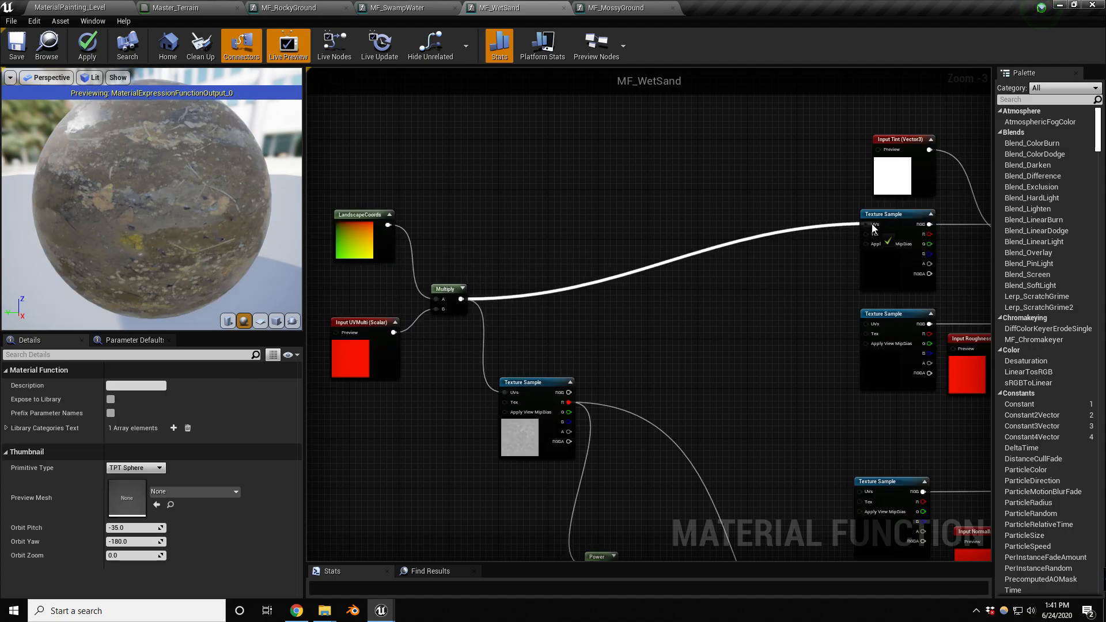
left_click_drag(459, 298, 866, 324)
right_click_drag(806, 294, 700, 197)
left_click_drag(356, 203, 758, 397)
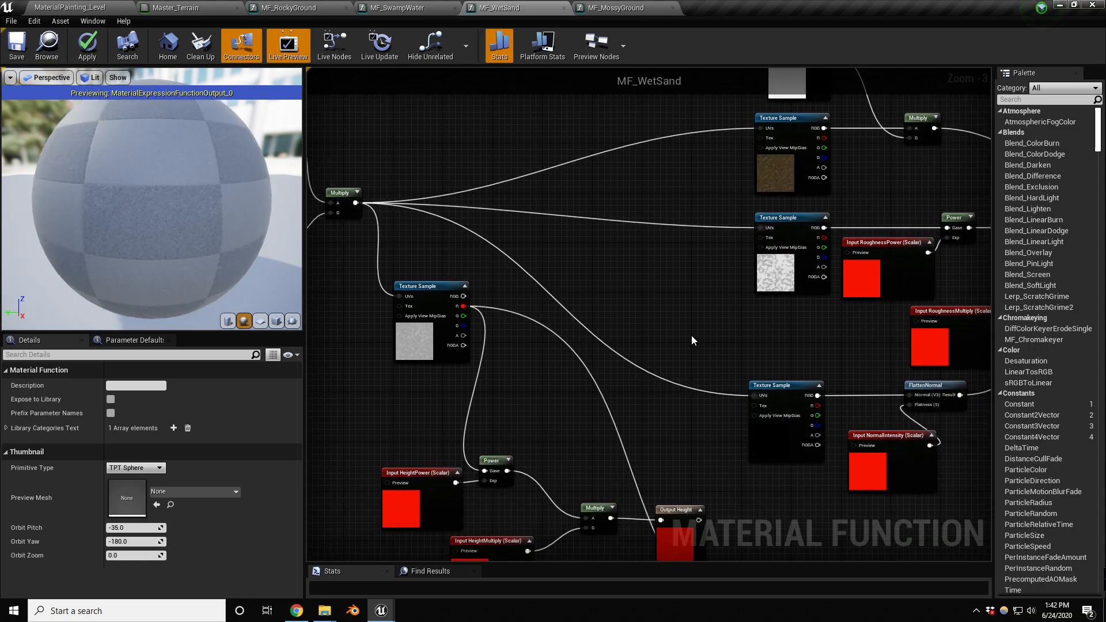
right_click_drag(695, 339, 549, 147)
right_click_drag(633, 344, 598, 303)
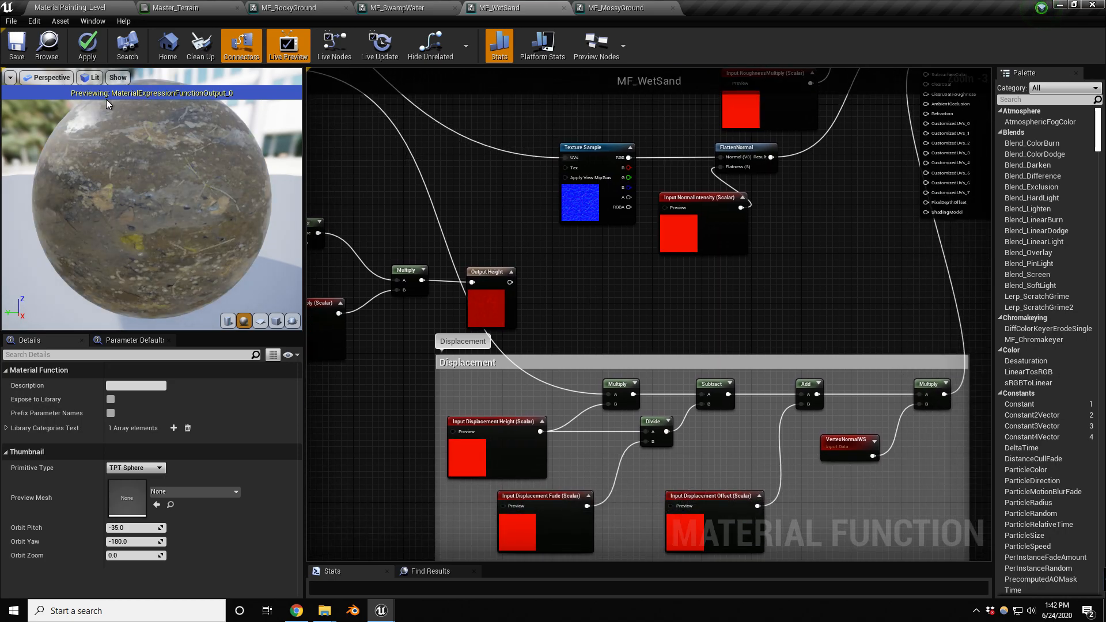
left_click(17, 46)
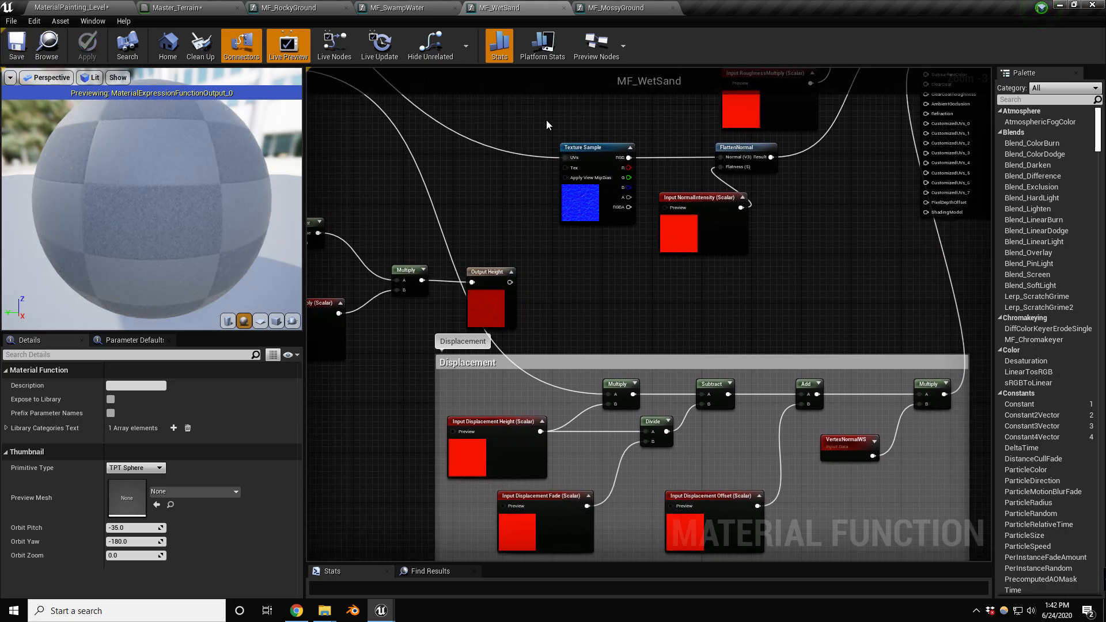
Step: In MF_MossyGround, replace the TexCoord node with a LandscapeLayerCoords node feeding the A input of the UV Multiply
left_click(615, 8)
scroll(891, 344, "up", 2)
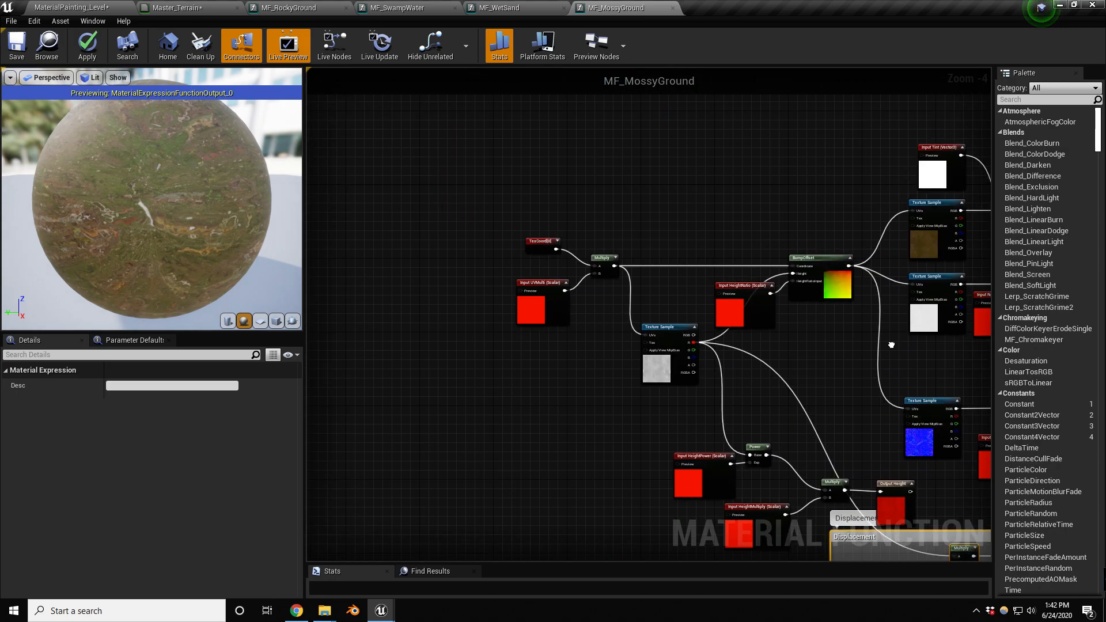
right_click(556, 209)
type("land")
key("Down")
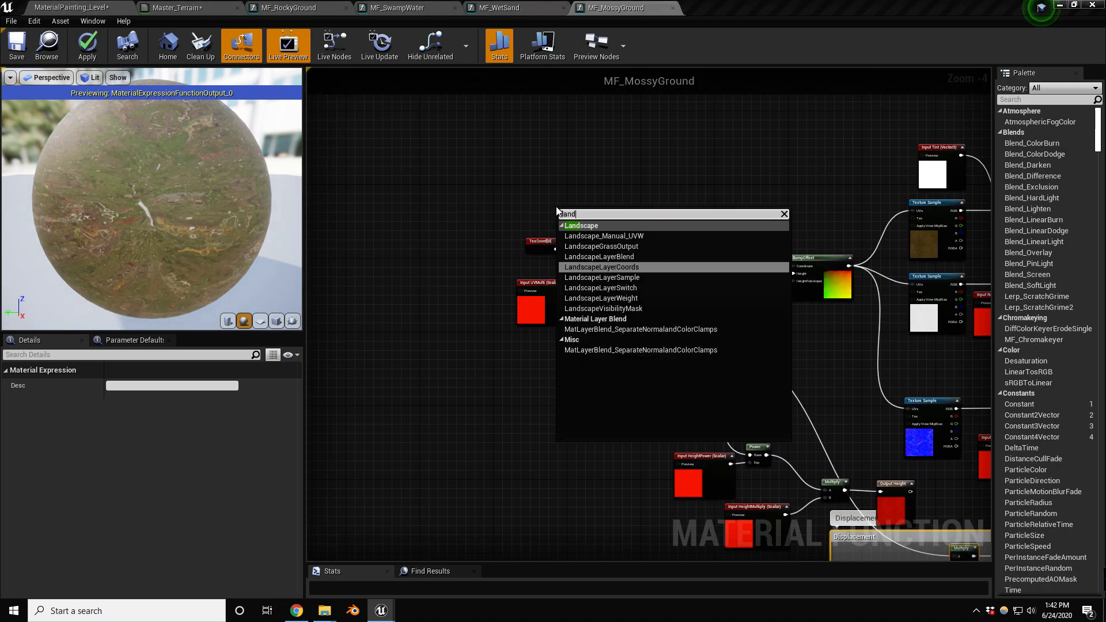
key("Return")
left_click_drag(587, 217, 596, 266)
left_click(540, 240)
key("Delete")
Step: Delete the BumpOffset node and the HeightRatio function input from MF_MossyGround
right_click_drag(615, 264, 575, 226)
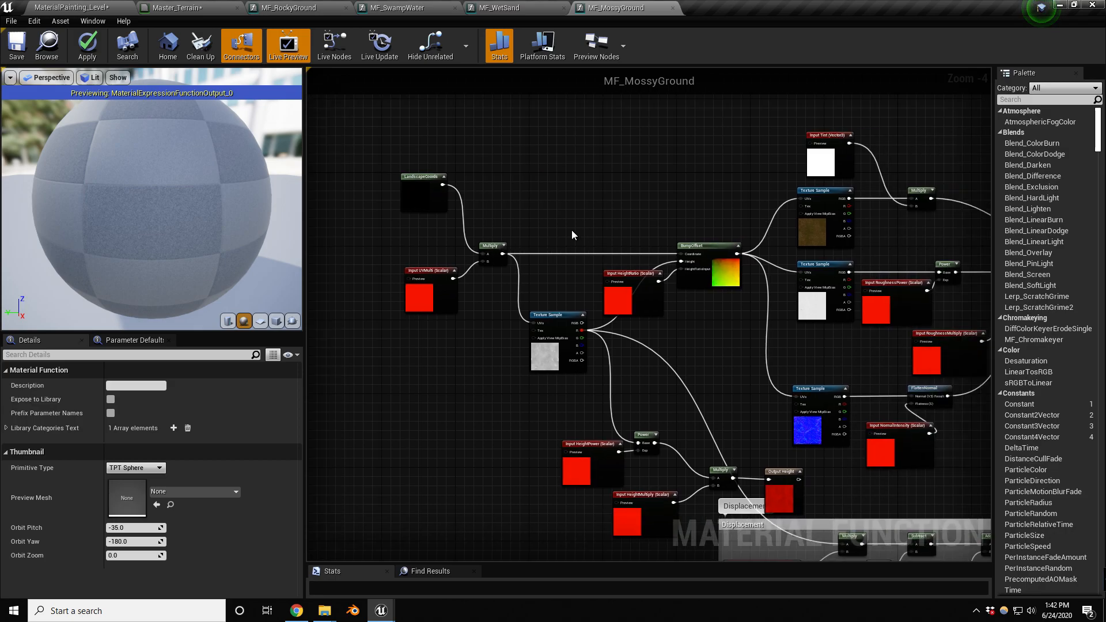
left_click_drag(718, 311, 718, 311)
key("Delete")
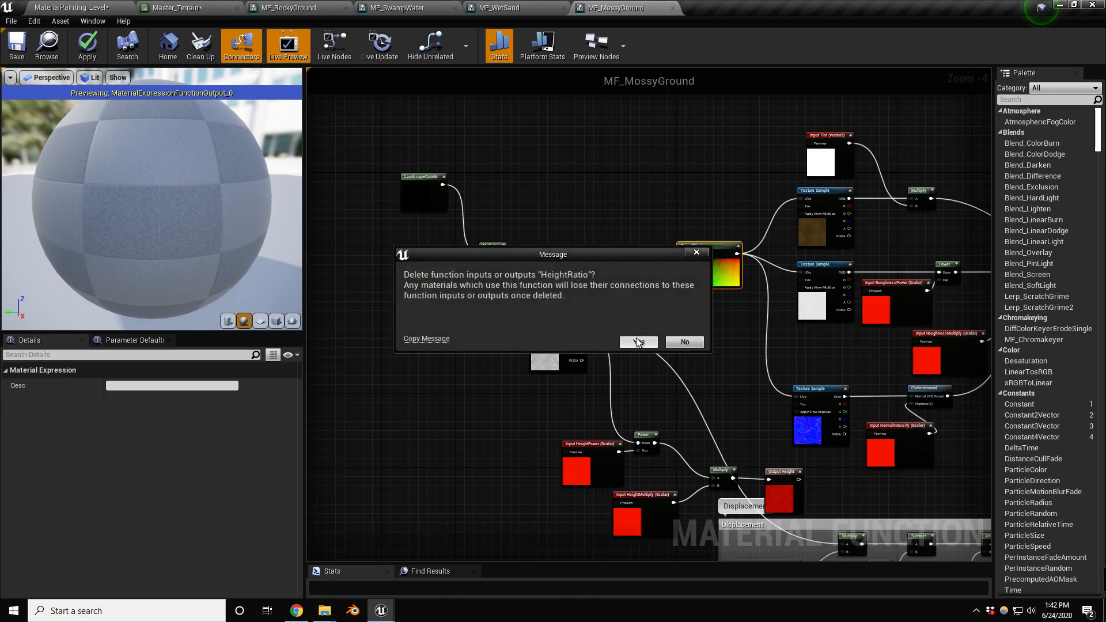
left_click(637, 342)
Step: Connect MF_MossyGround's UV Multiply output to the UVs of the base color, roughness and normal Texture Samples, and save the function
left_click_drag(503, 254, 801, 198)
left_click_drag(501, 254, 801, 272)
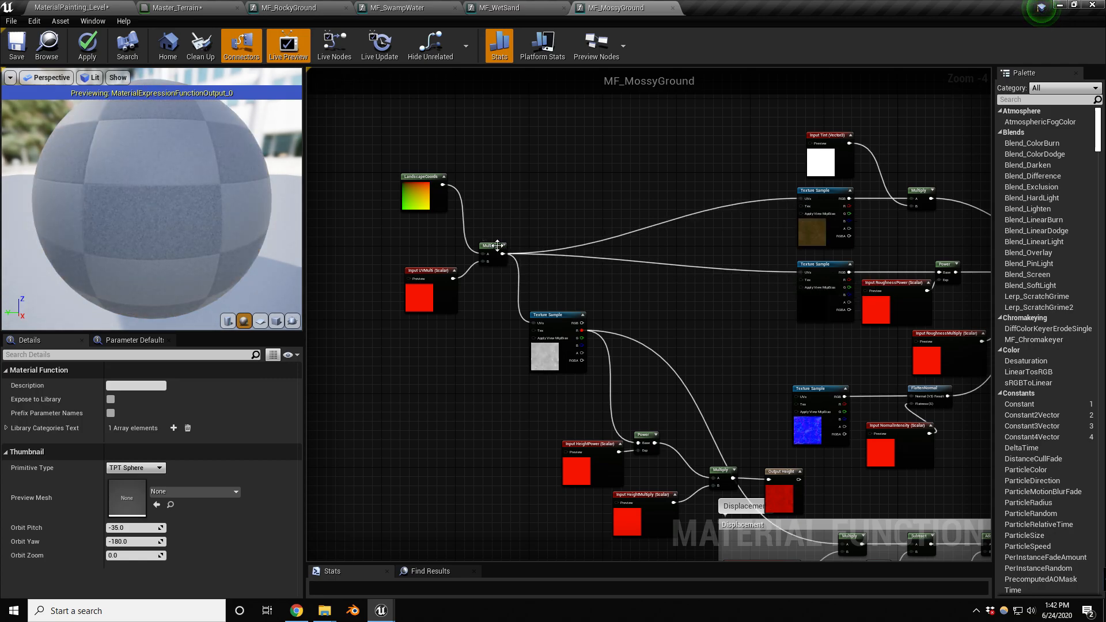
left_click_drag(503, 253, 799, 396)
right_click_drag(759, 354, 706, 300)
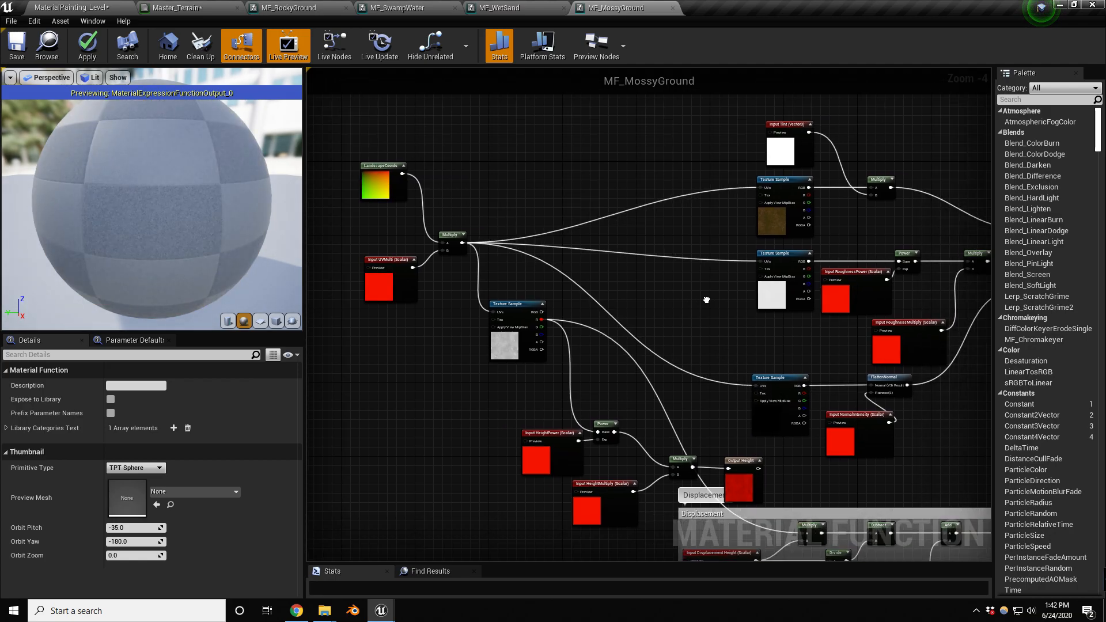
left_click(17, 45)
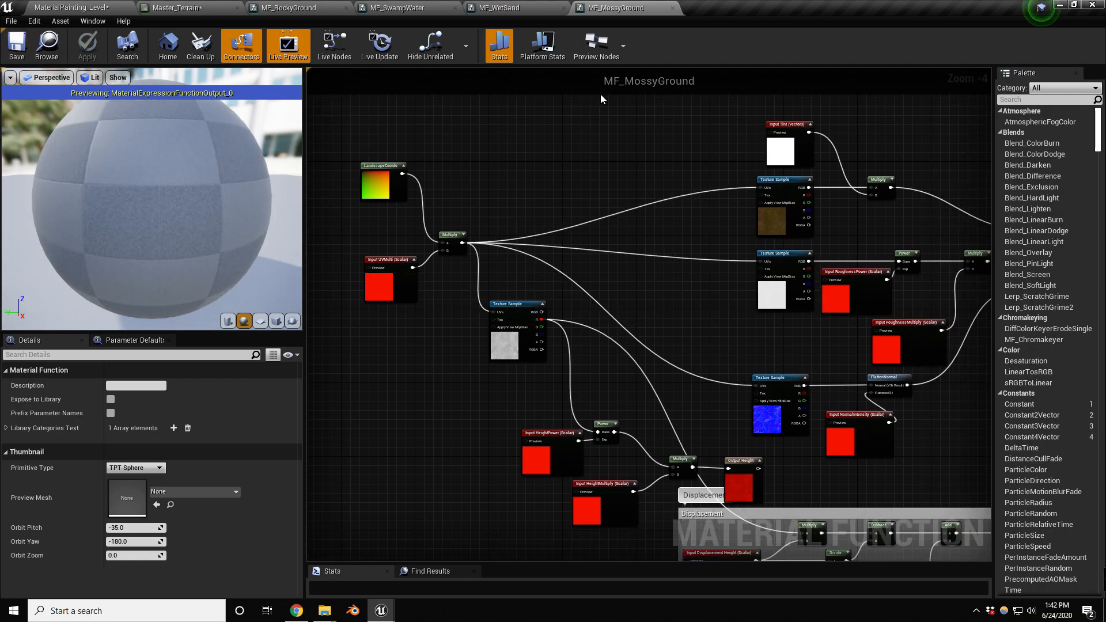
Step: Inspect the MF_MossyGround function node in Master_Terrain for the new displacement inputs
left_click(188, 12)
right_click_drag(512, 298, 707, 292)
scroll(674, 287, "down", 2)
left_click_drag(612, 315, 606, 312)
right_click_drag(536, 269, 852, 323)
right_click_drag(417, 327, 523, 364)
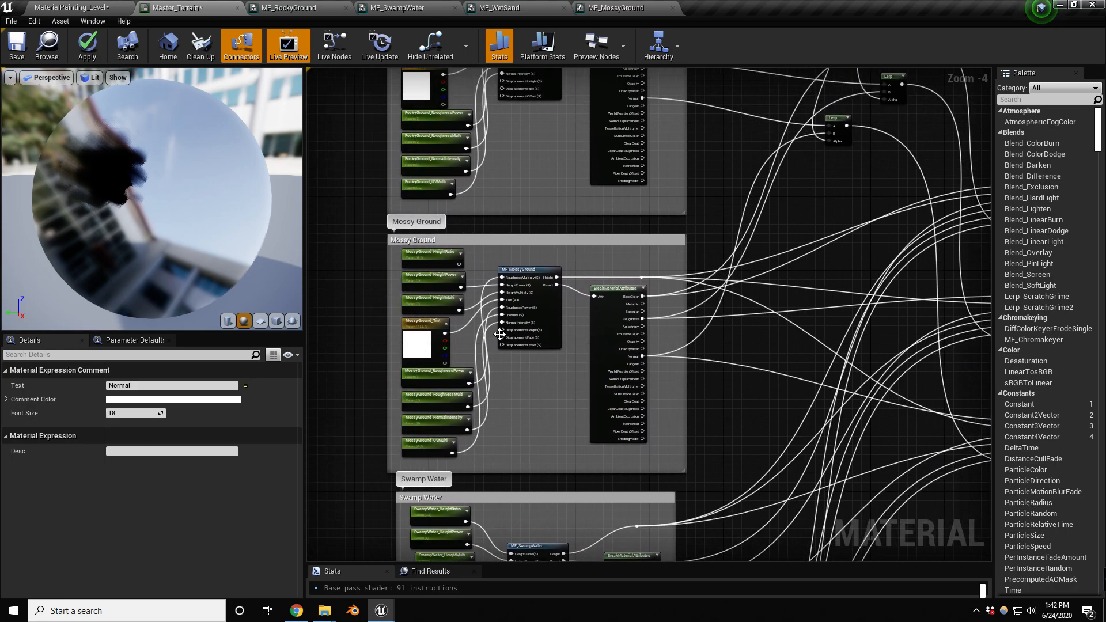
scroll(499, 337, "up", 3)
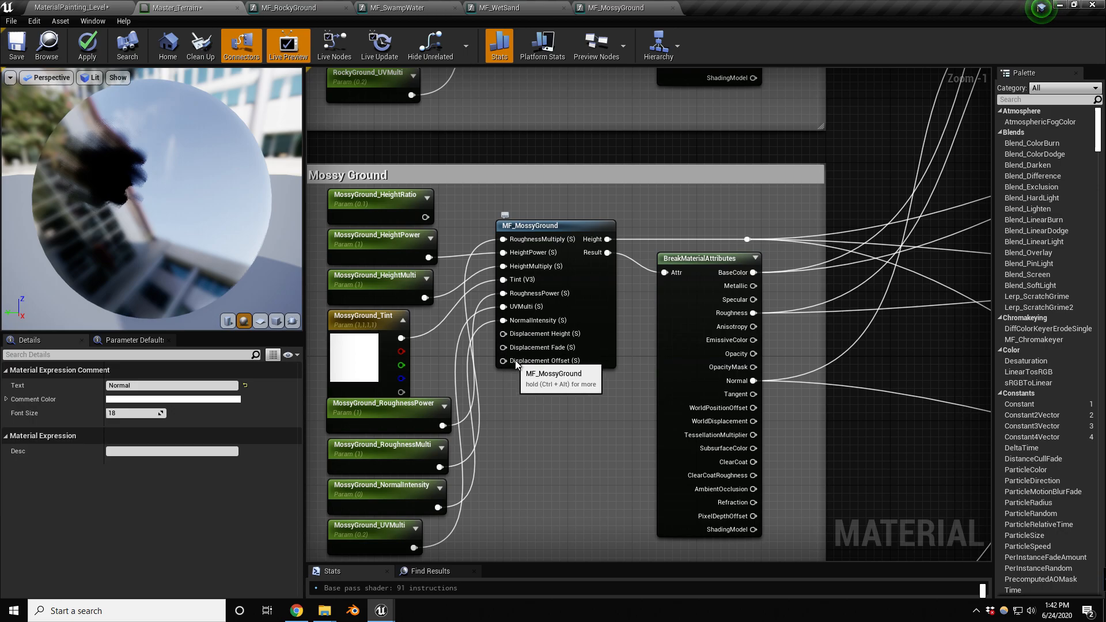
scroll(516, 364, "down", 2)
Step: Delete the unused RockyGround_HeightRatio and MossyGround_HeightRatio parameters from Master_Terrain
right_click_drag(492, 228, 529, 437)
left_click(433, 99)
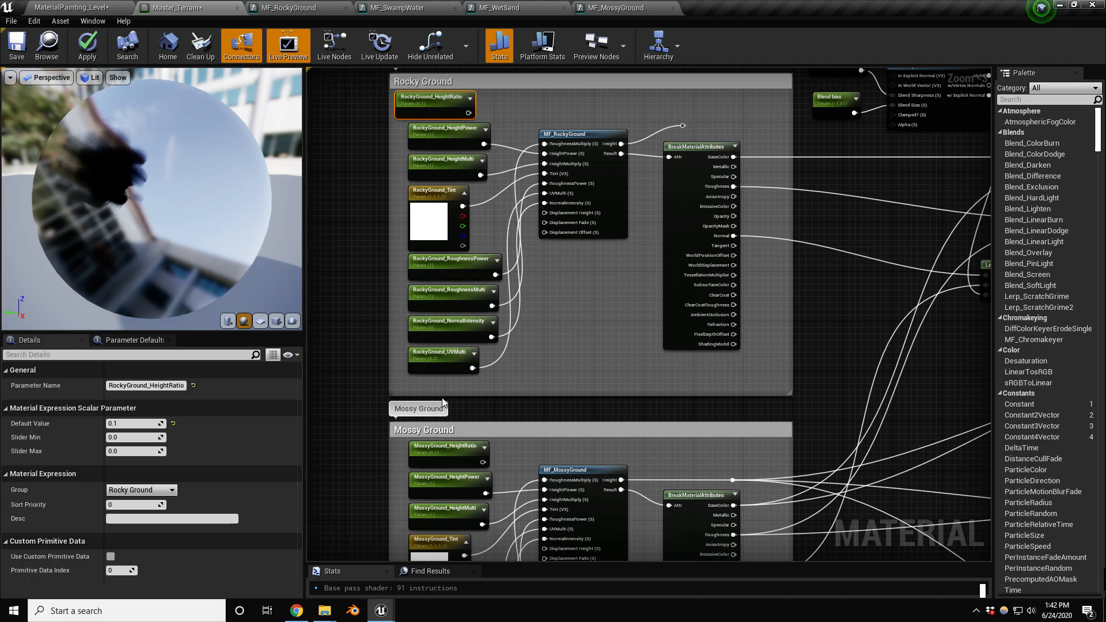
key("Delete")
left_click(446, 448)
key("Delete")
Step: Open the function behind Master_Terrain's MF_SwampWater node to check which version it references, and return to Master_Terrain
right_click_drag(517, 440, 490, 281)
right_click_drag(548, 353, 538, 102)
right_click_drag(563, 257, 573, 323)
double_click(610, 176)
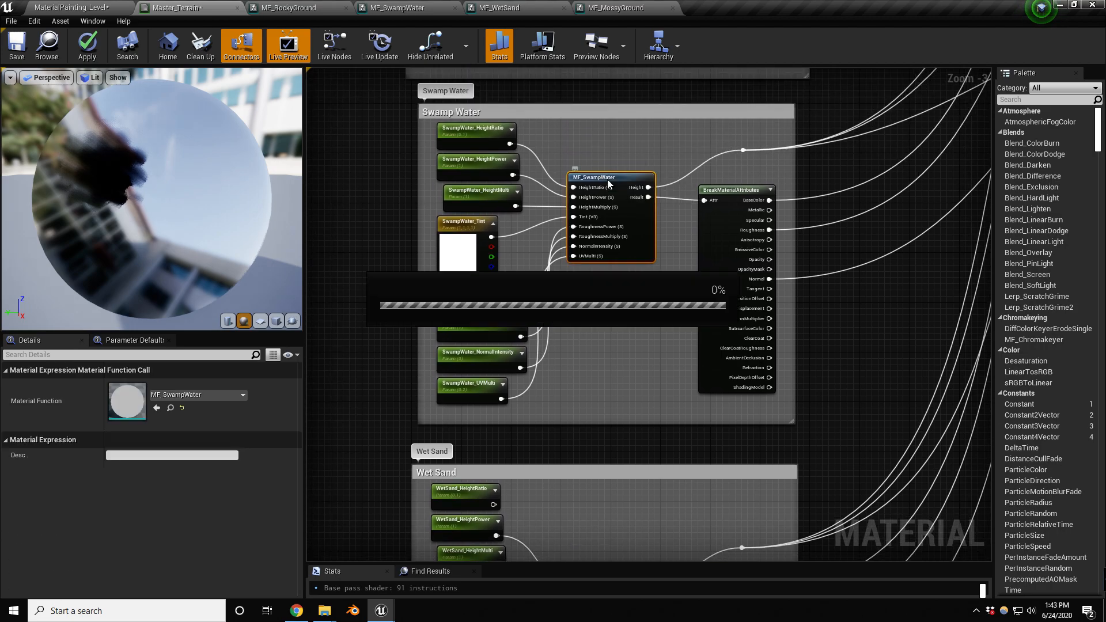
left_click(439, 54)
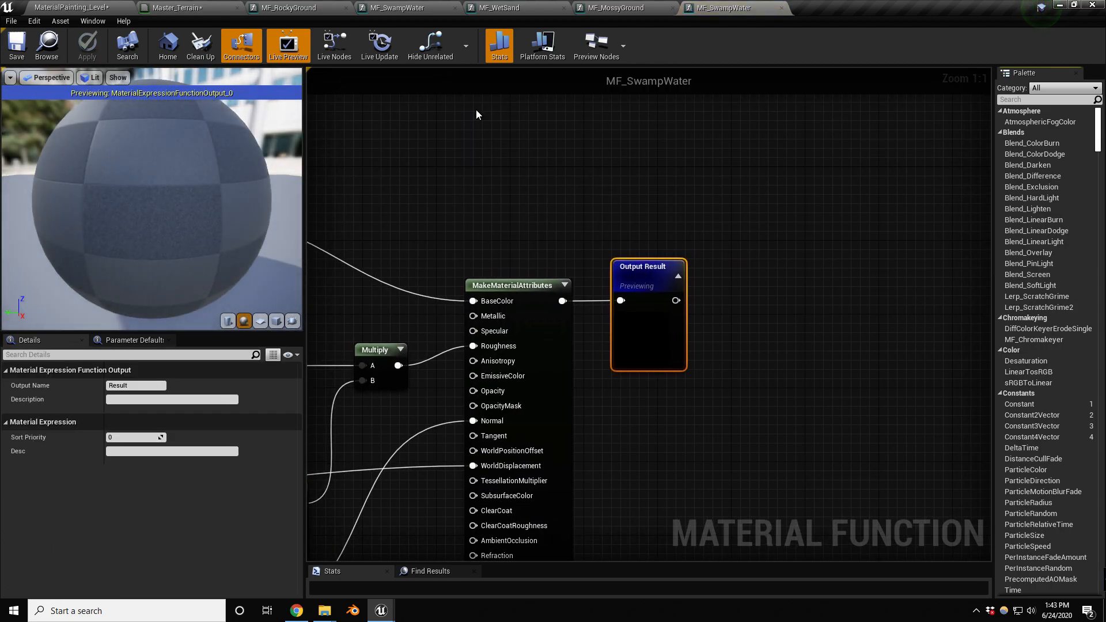
left_click(109, 8)
left_click(190, 8)
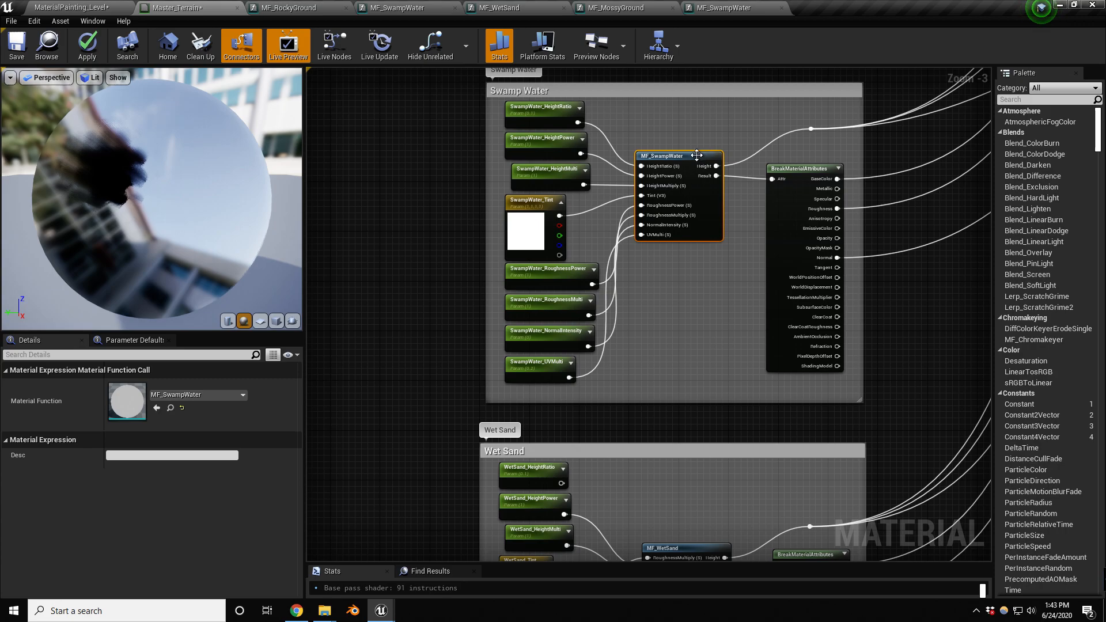
Step: Reassign the Swamp Water function node to the MF_SwampWater asset that contains the displacement inputs
right_click_drag(644, 357, 610, 313)
left_click(201, 394)
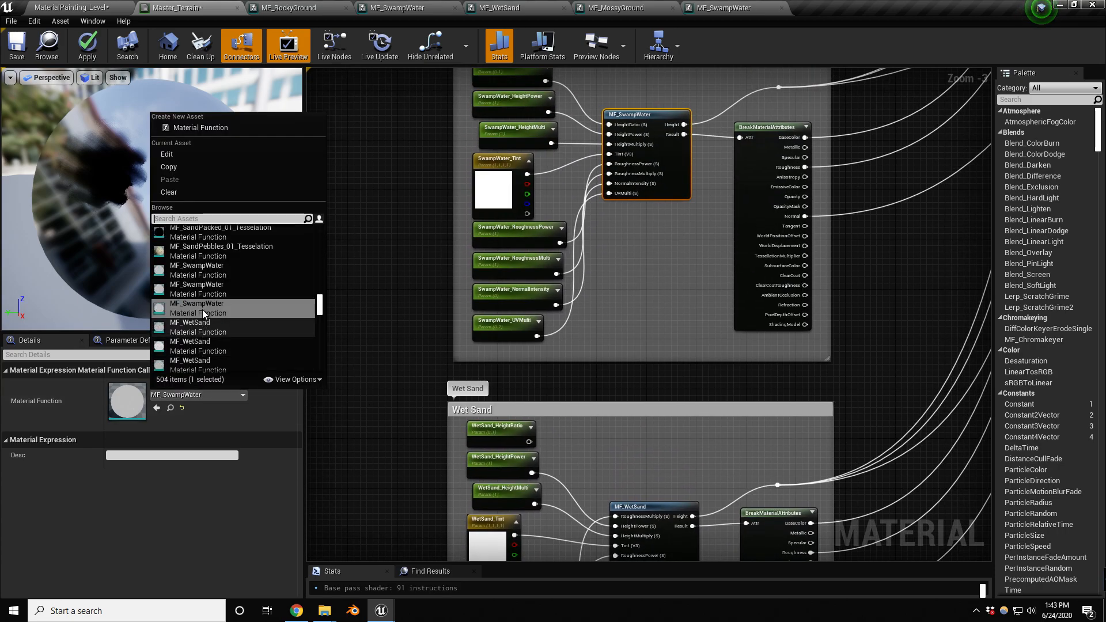
mouse_move(206, 291)
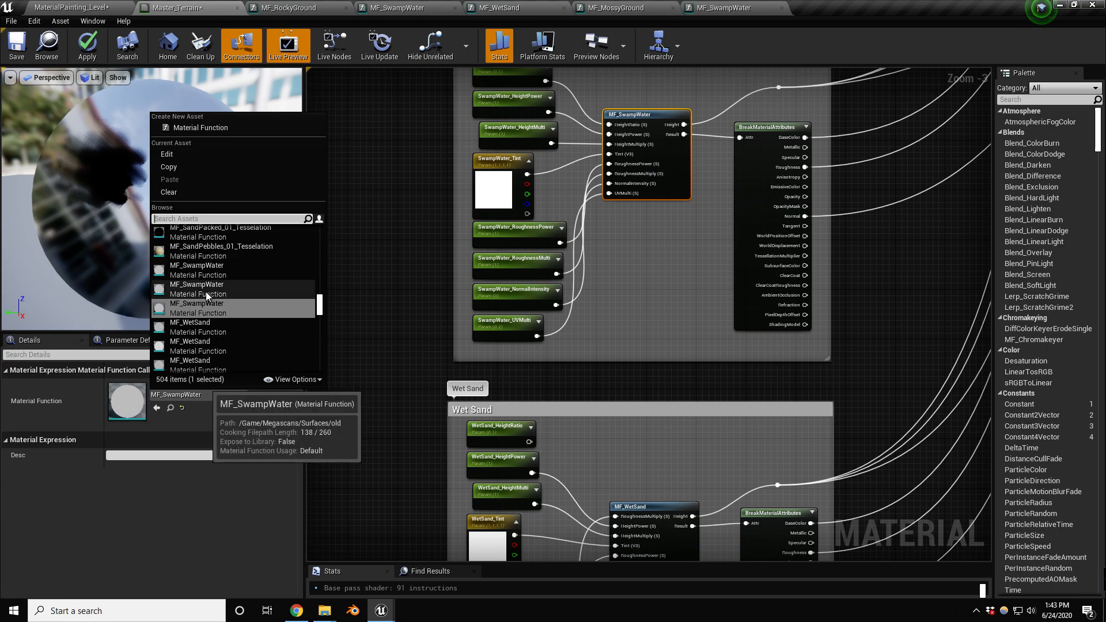
mouse_move(202, 324)
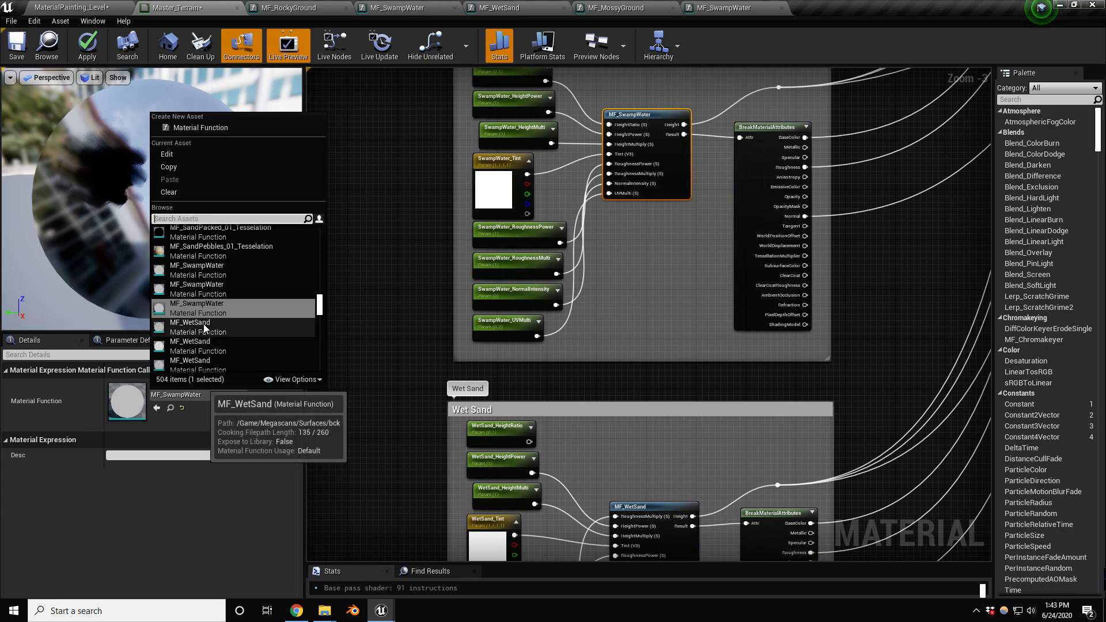
left_click(200, 280)
Step: Delete the unused SwampWater_HeightRatio parameter from the Swamp Water group
right_click_drag(644, 251, 426, 381)
left_click(480, 162)
key("Delete")
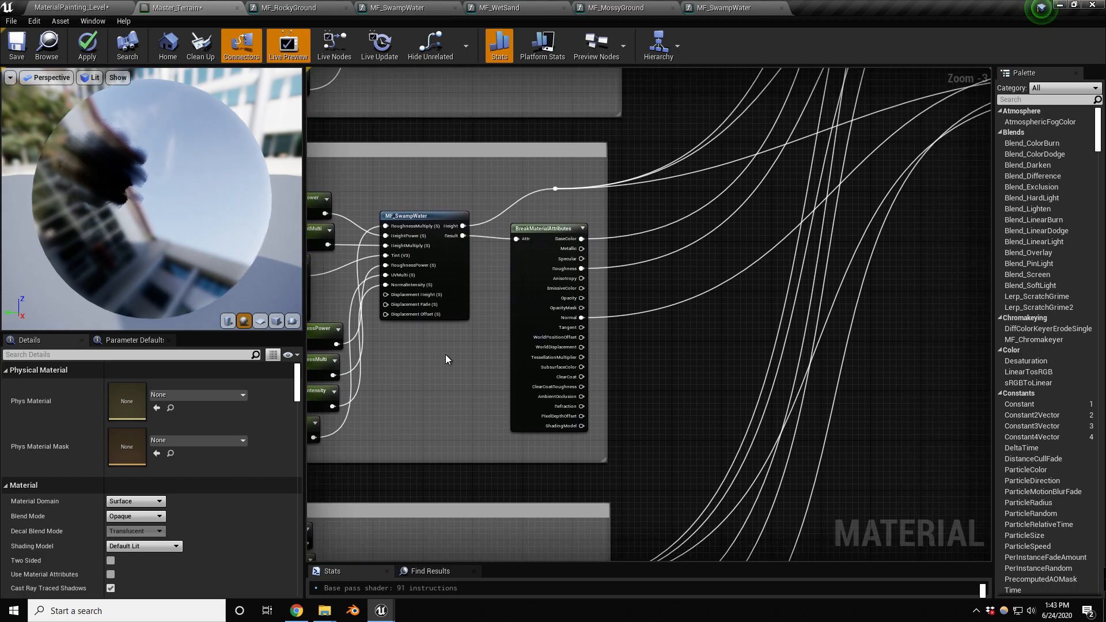
Step: Duplicate the Normal comment box with its Layer Blend node and place the copy directly below the original
scroll(445, 357, "down", 2)
right_click_drag(823, 272, 744, 341)
scroll(748, 277, "up", 3)
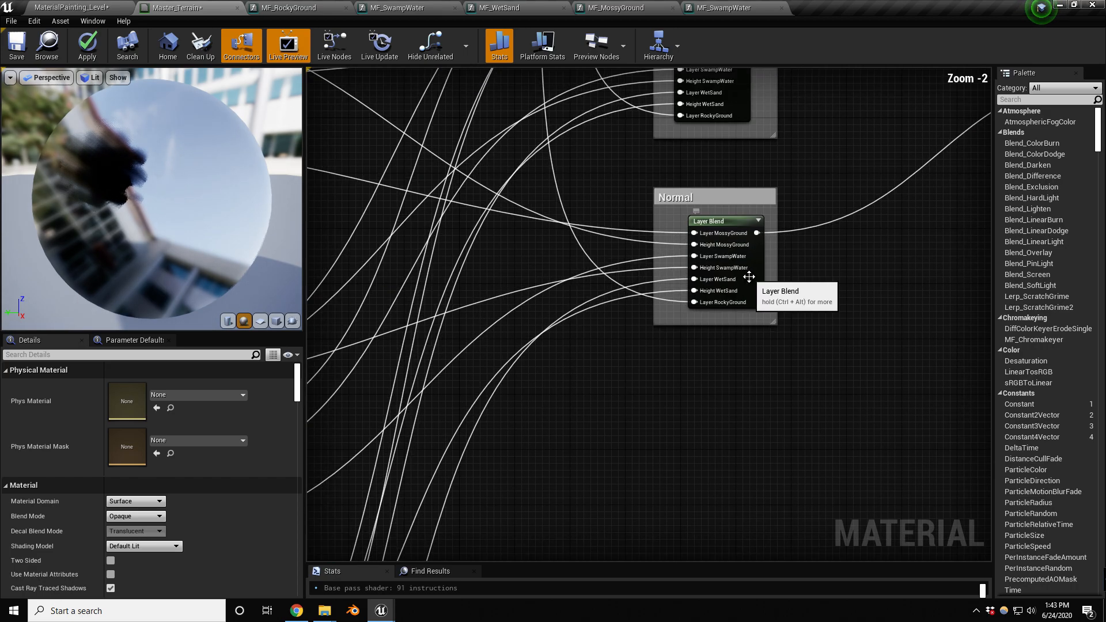
left_click_drag(648, 167, 706, 346)
key("ctrl+w")
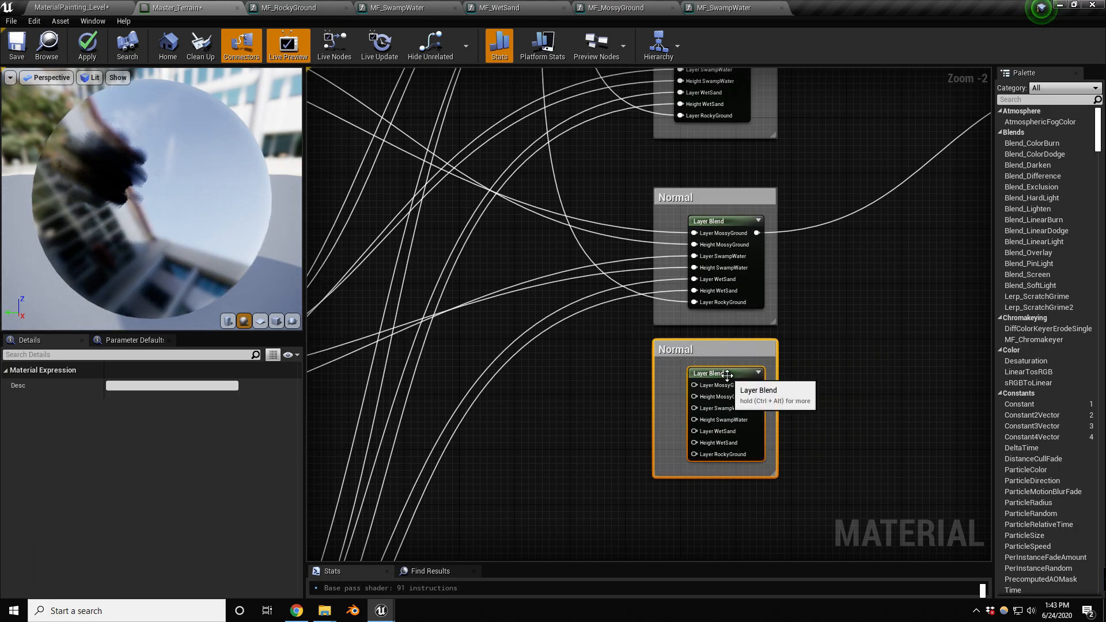
Step: Change the text of the duplicated Normal comment box to Displacement
left_click(727, 376)
left_click(682, 354)
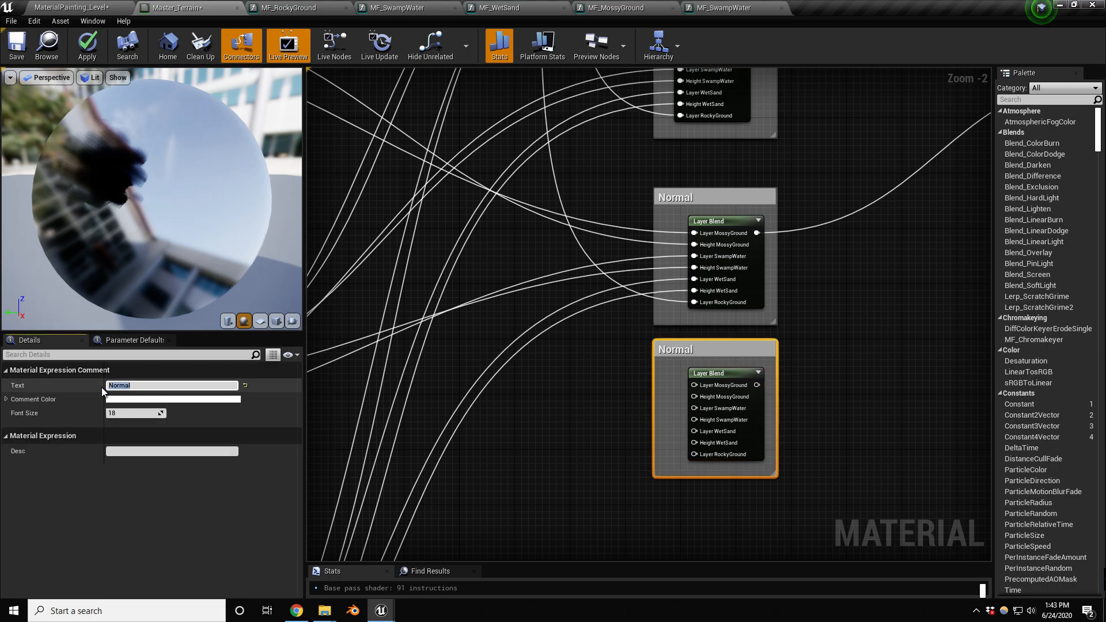
type("Displacement")
key("Return")
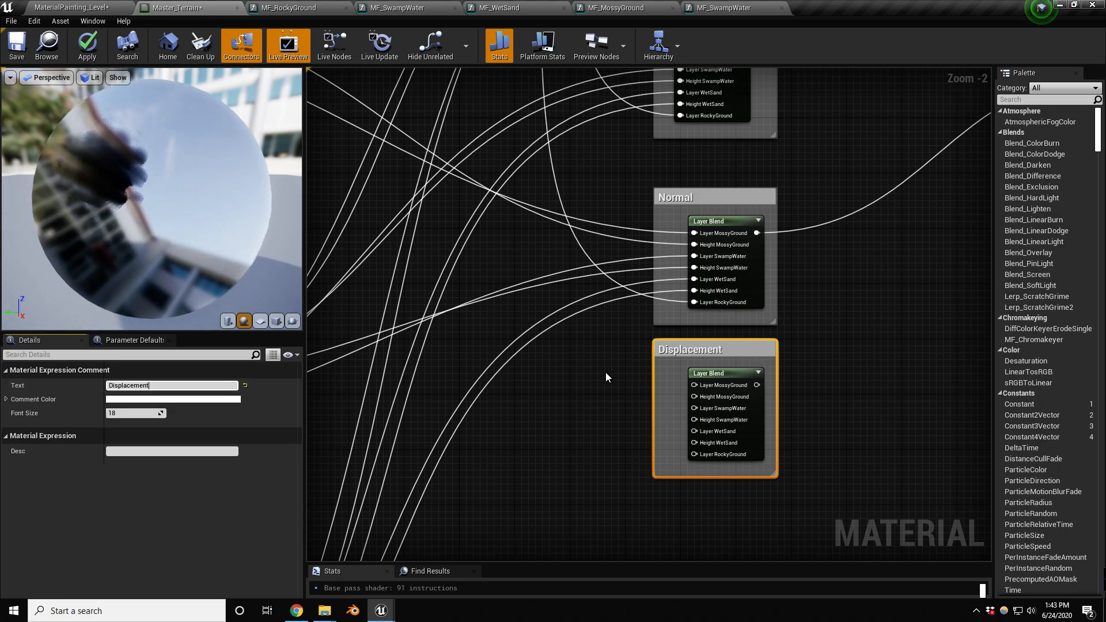
Step: Set the D3D11 Tessellation Mode of Master_Terrain to Flat Tessellation
scroll(606, 378, "down", 1)
left_click(587, 386)
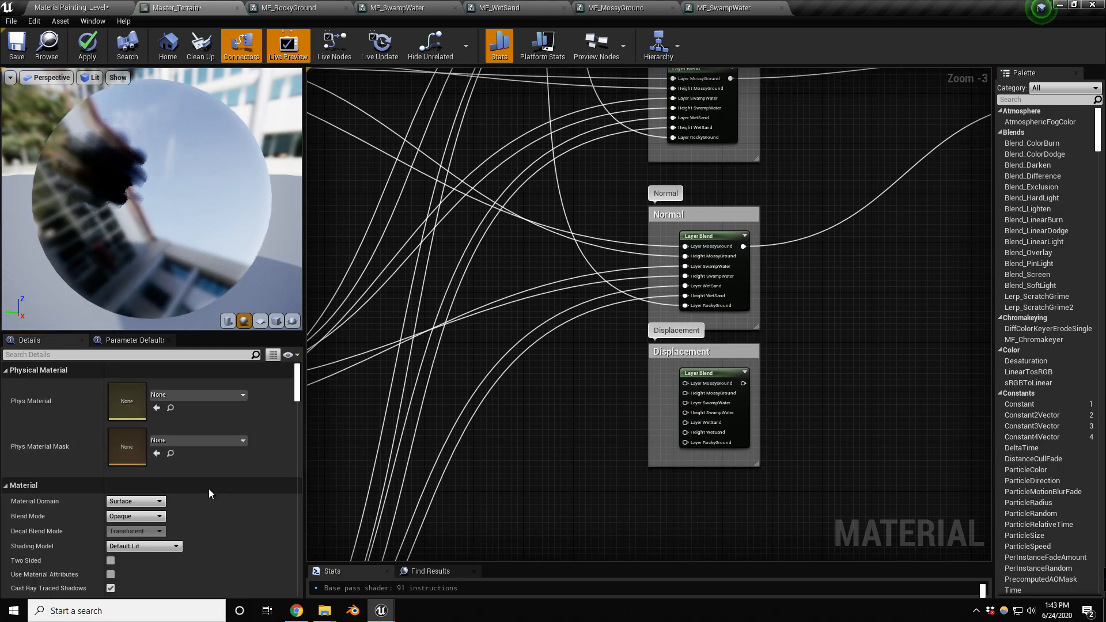
scroll(260, 481, "down", 5)
scroll(246, 490, "down", 5)
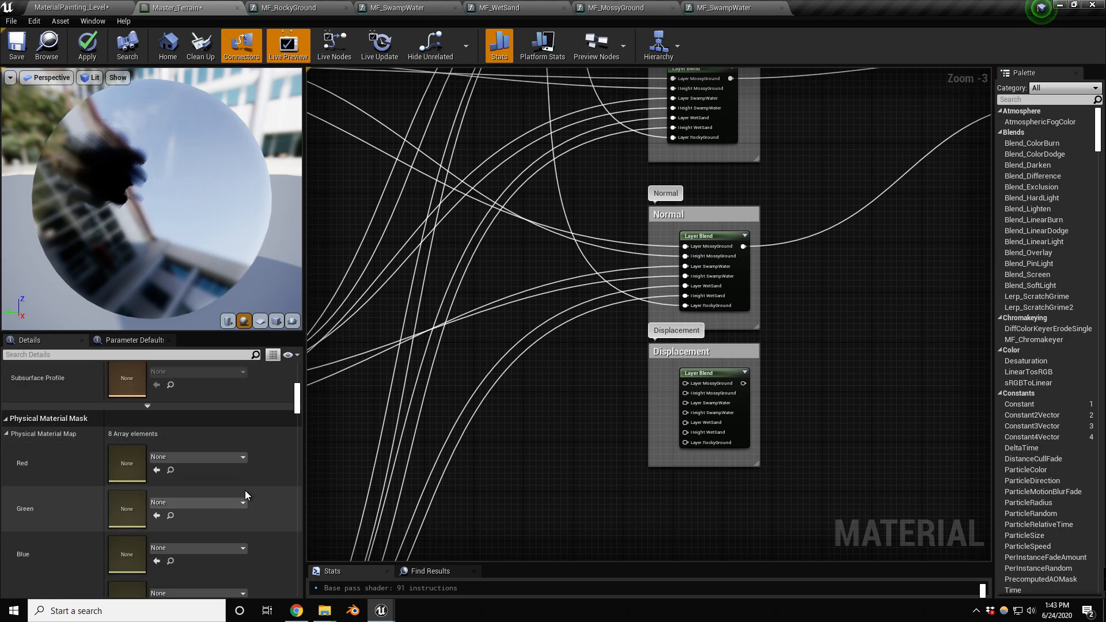
scroll(244, 490, "down", 10)
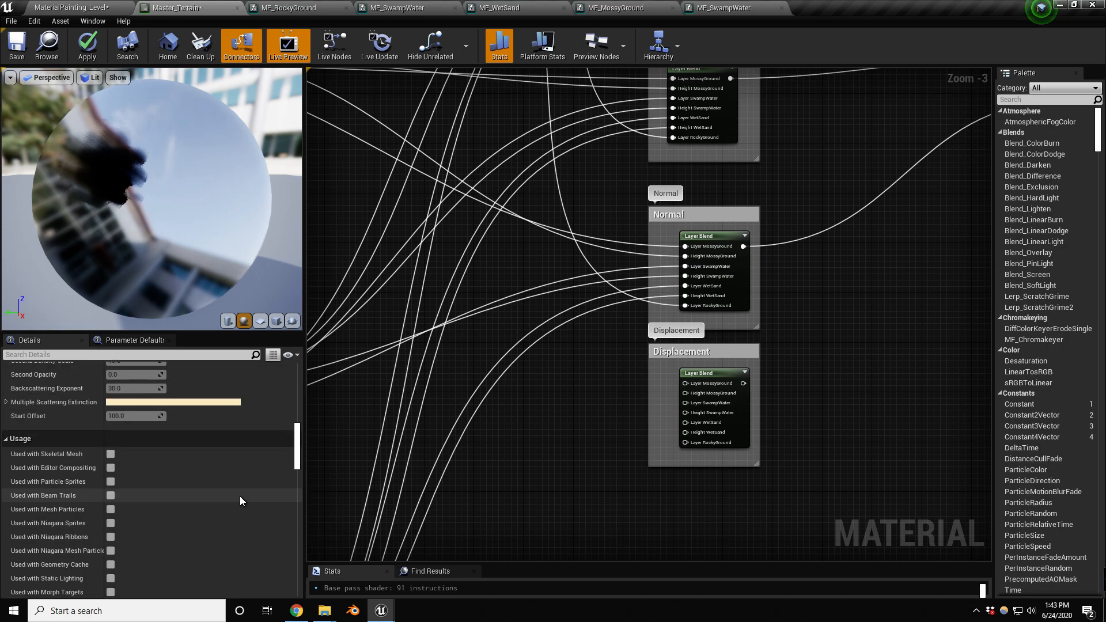
scroll(240, 496, "down", 4)
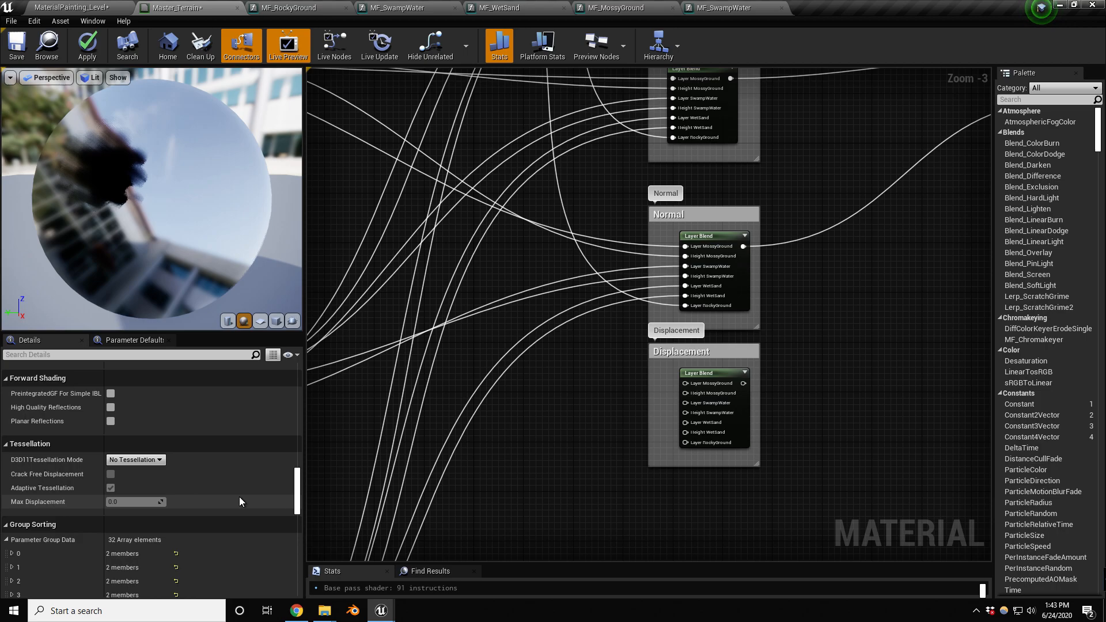
left_click(149, 461)
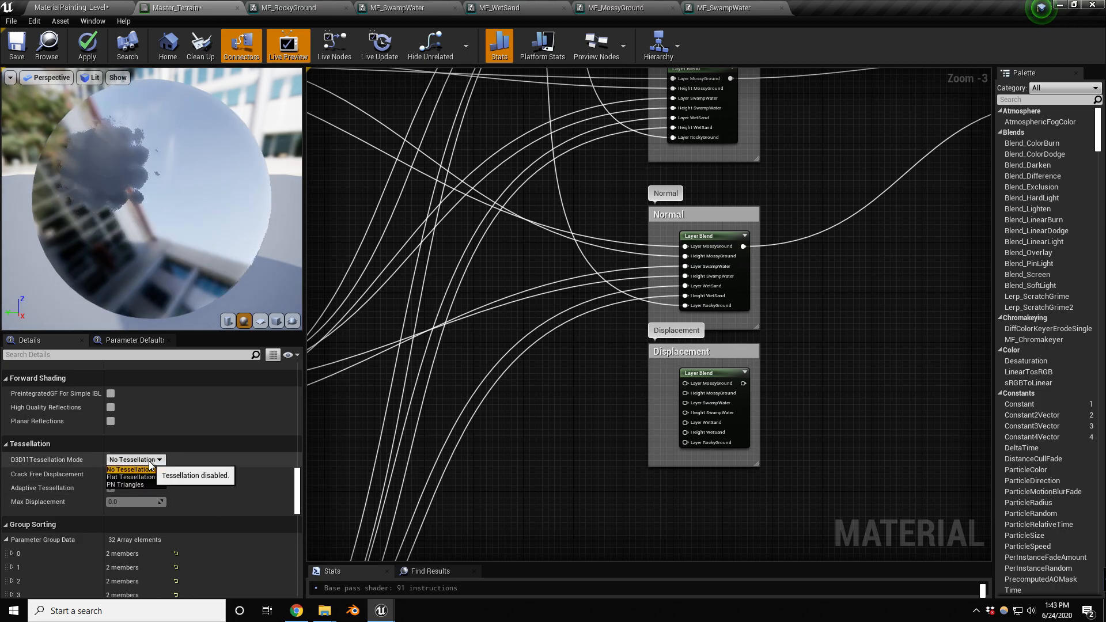
left_click(139, 477)
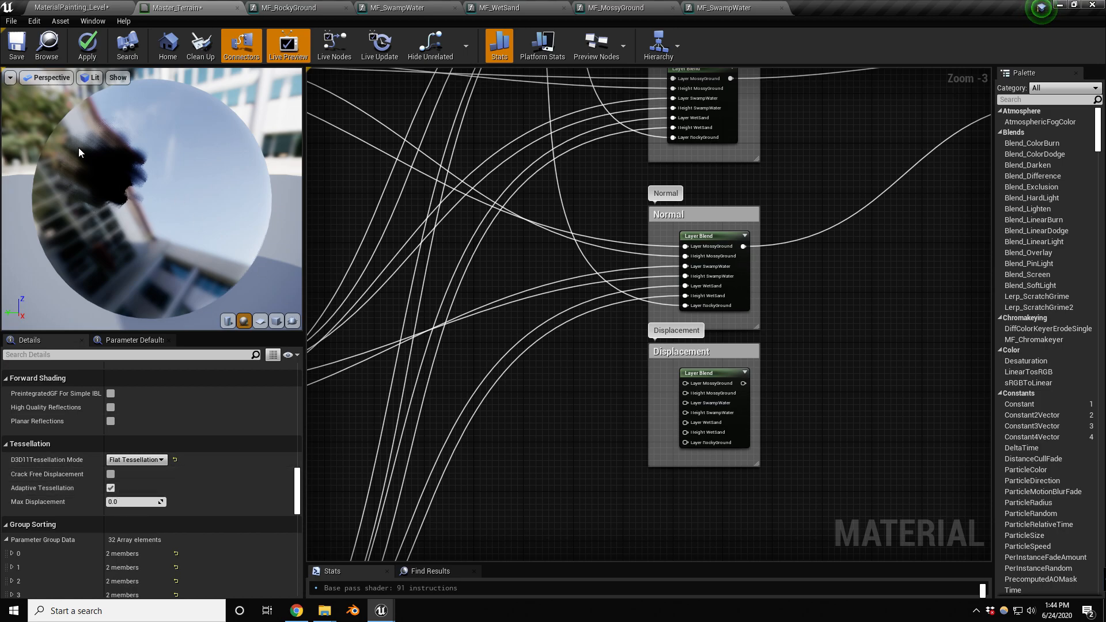
Step: Connect Mossy Ground's WorldDisplacement and height outputs to the Layer MossyGround and Height MossyGround inputs of the Displacement Layer Blend
right_click_drag(484, 211, 556, 258)
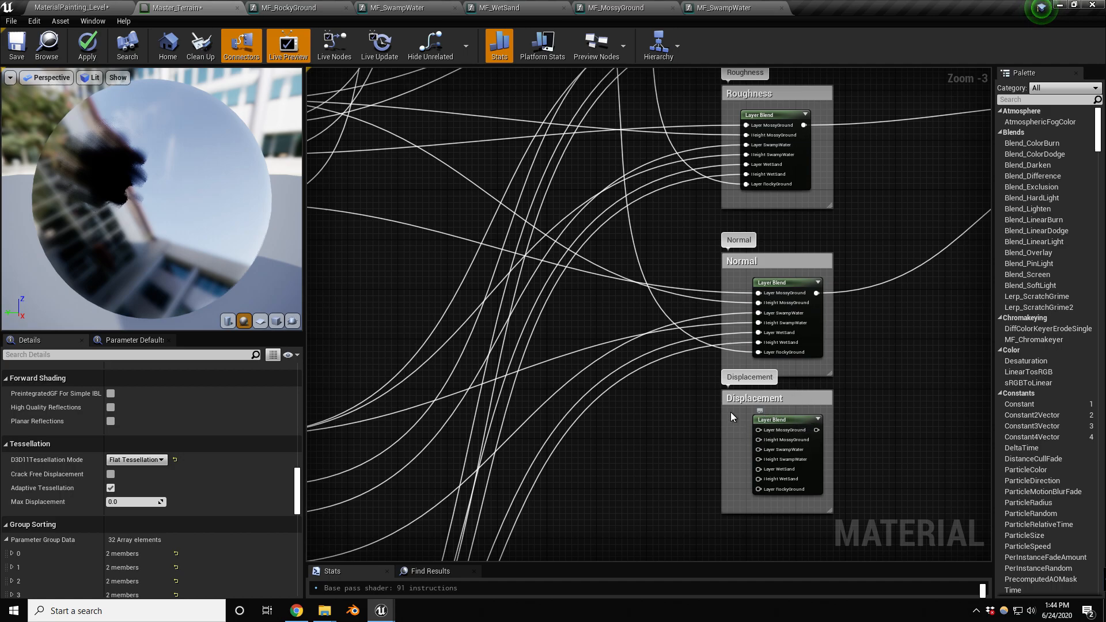
scroll(738, 418, "down", 2)
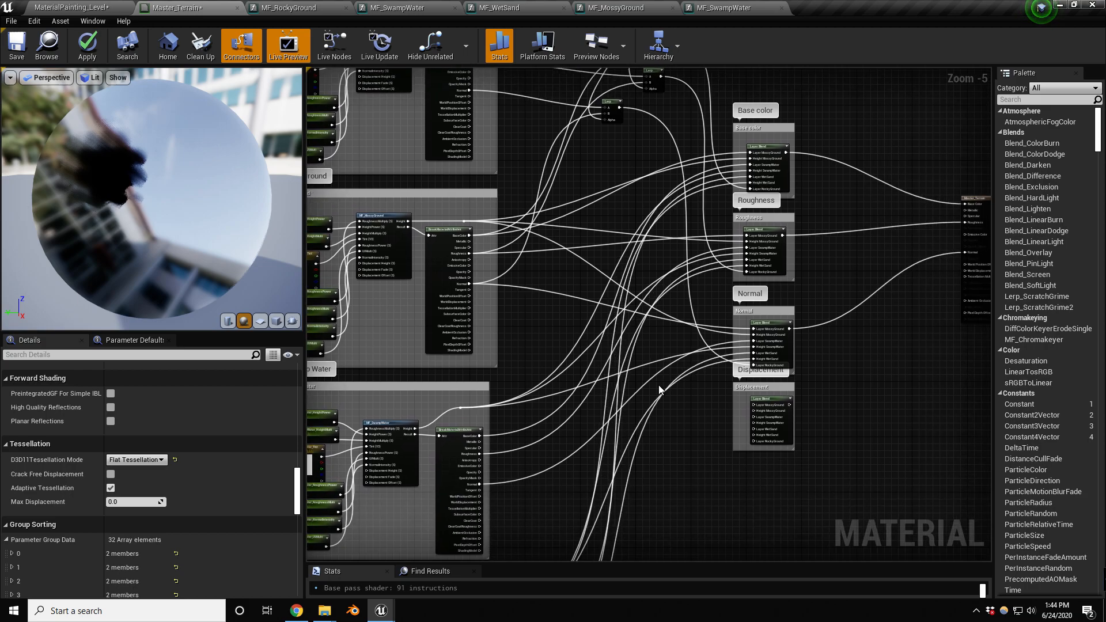
scroll(650, 382, "up", 2)
scroll(603, 347, "down", 2)
right_click_drag(588, 347, 607, 344)
scroll(607, 343, "up", 1)
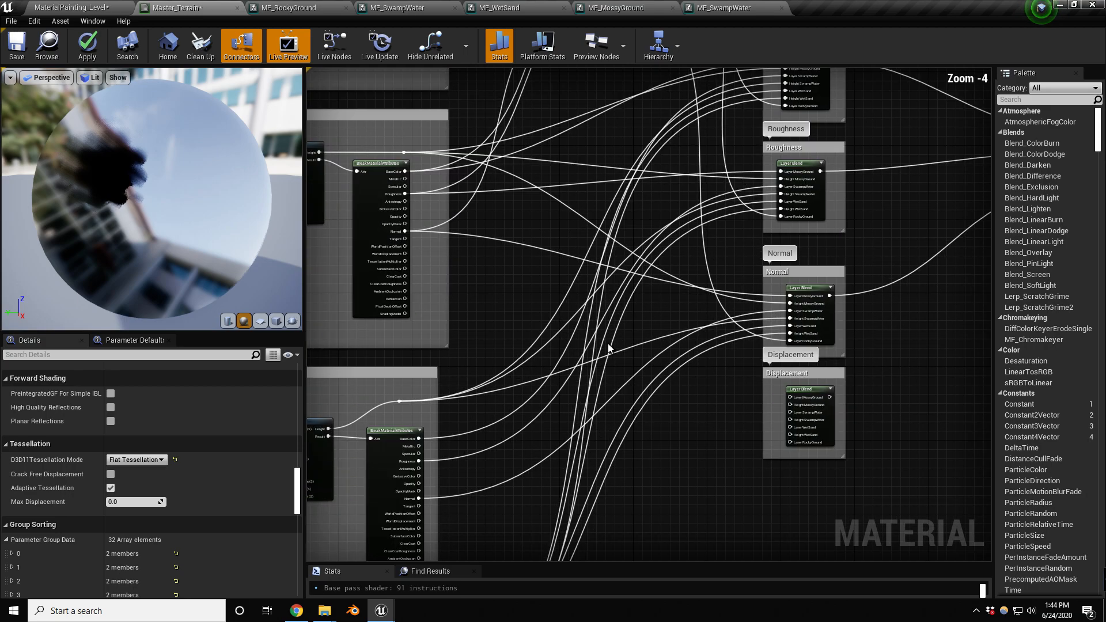
left_click_drag(303, 254, 130, 257)
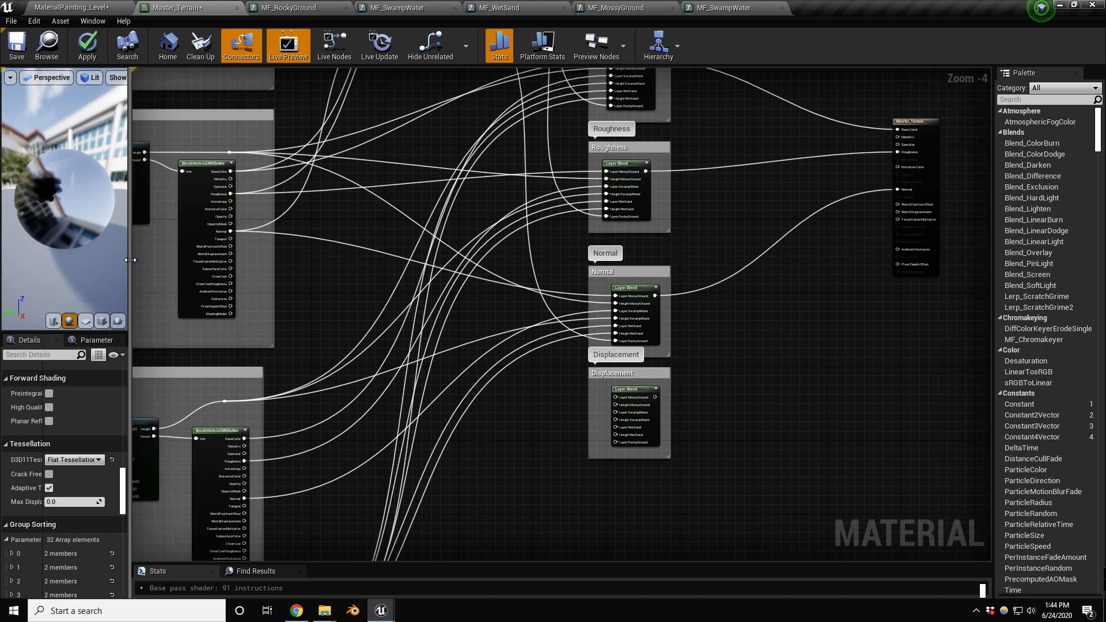
right_click_drag(332, 294, 419, 321)
scroll(350, 300, "up", 1)
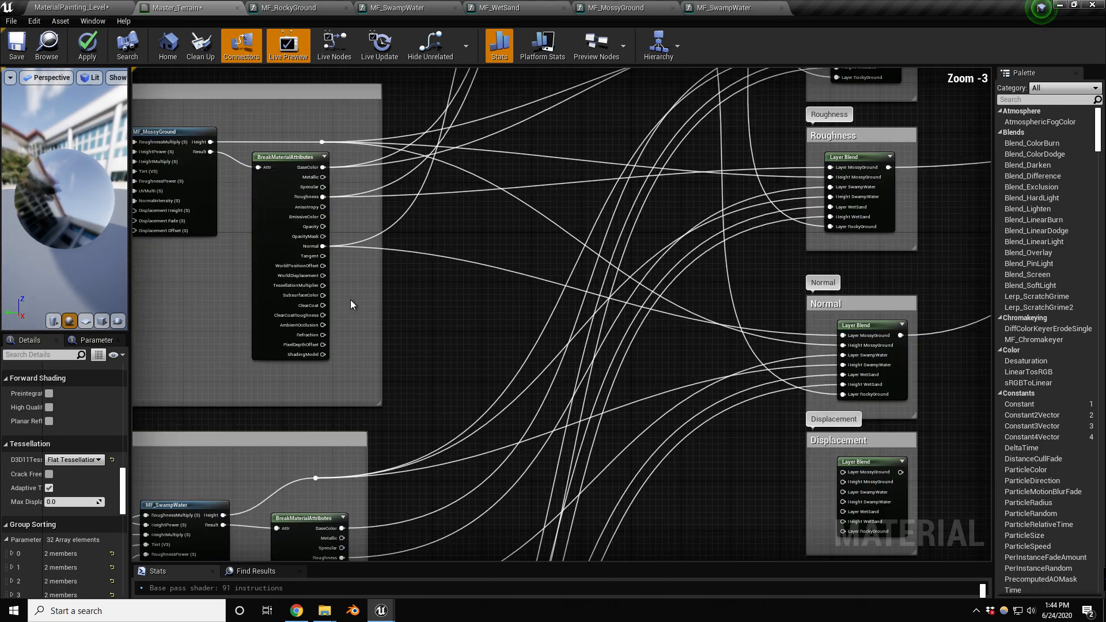
left_click_drag(323, 275, 848, 472)
left_click_drag(322, 141, 843, 481)
Step: Connect Swamp Water's WorldDisplacement and height outputs to the Layer SwampWater and Height SwampWater inputs of the Displacement Layer Blend
right_click_drag(789, 485, 715, 256)
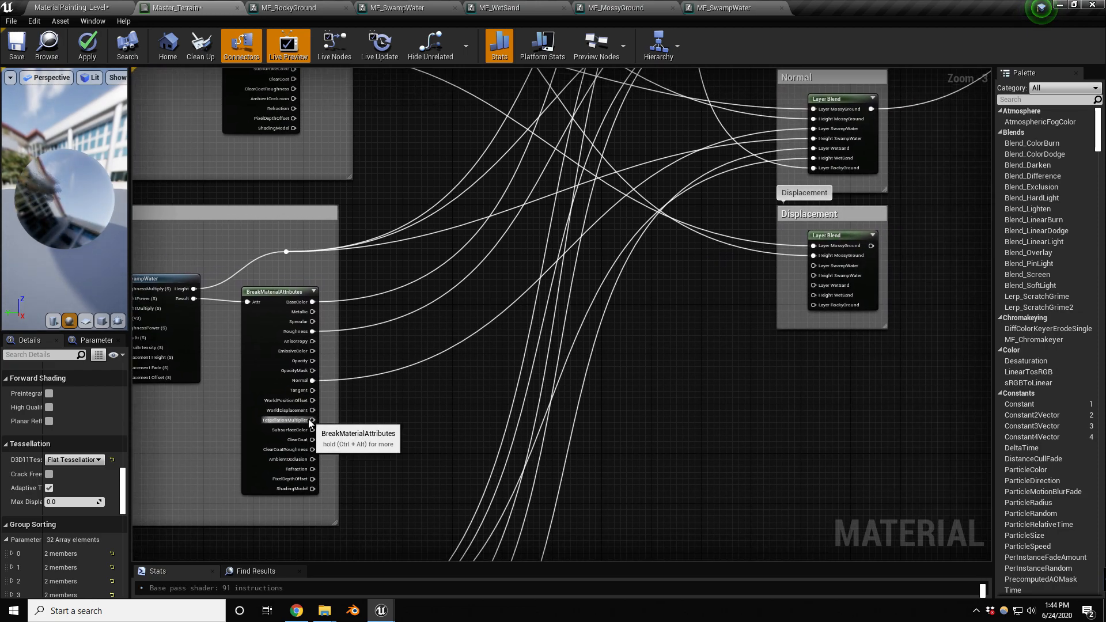
left_click_drag(312, 410, 815, 268)
left_click_drag(287, 251, 815, 275)
Step: Connect Wet Sand's WorldDisplacement and height outputs to the Layer WetSand and Height WetSand inputs of the Displacement Layer Blend
right_click_drag(685, 368, 859, 123)
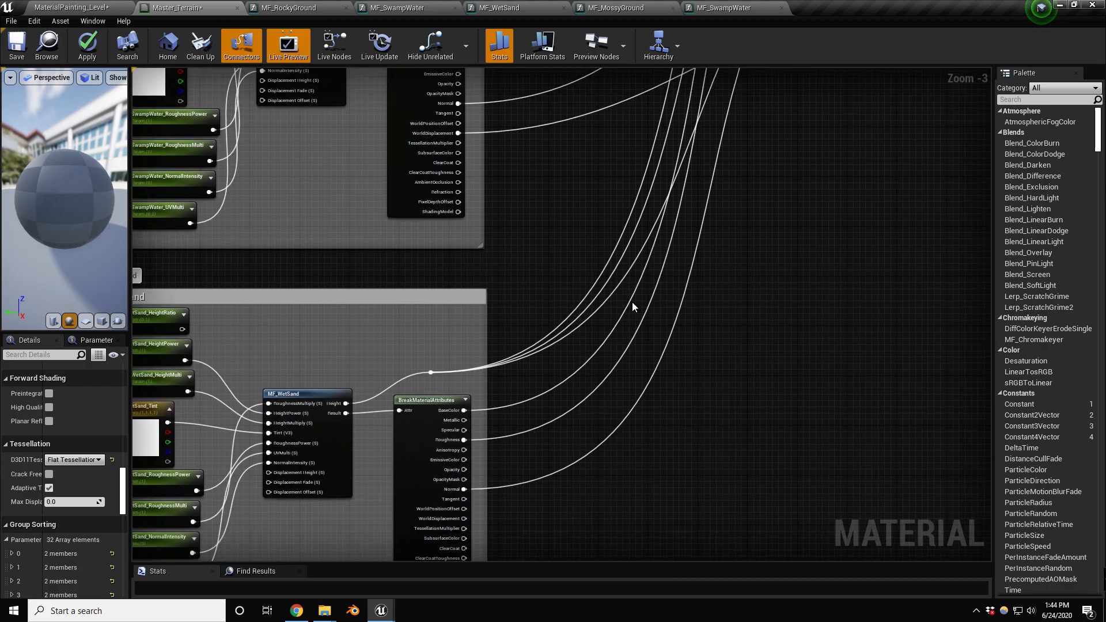
scroll(642, 294, "down", 1)
right_click_drag(676, 295, 703, 308)
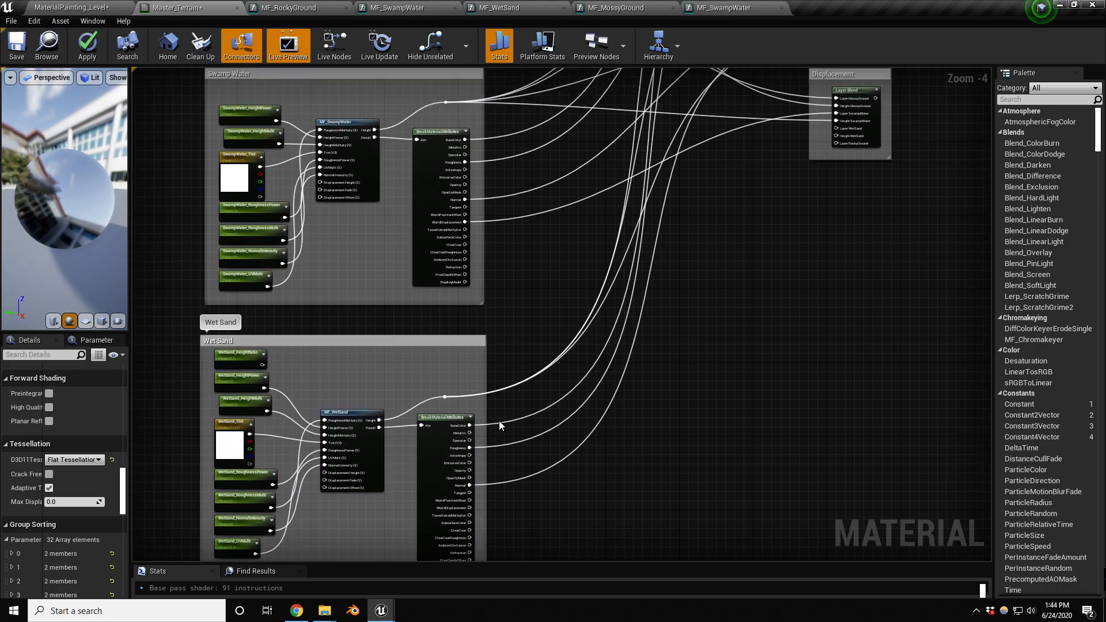
scroll(493, 522, "up", 1)
left_click_drag(461, 498, 945, 69)
left_click_drag(956, 134, 834, 140)
right_click_drag(674, 332, 731, 226)
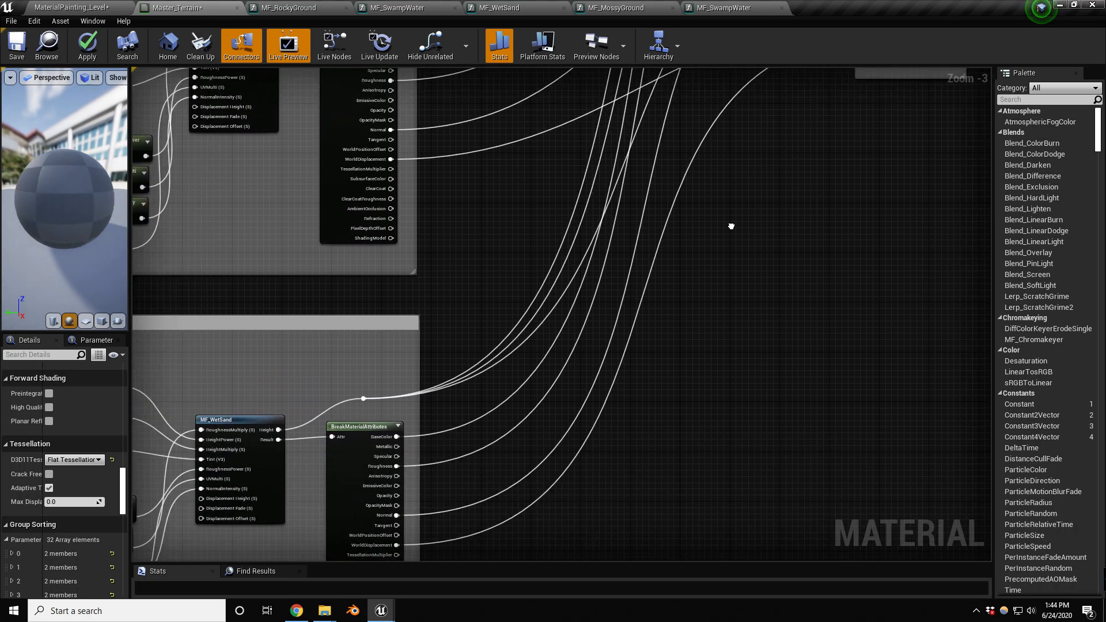
left_click_drag(363, 397, 892, 154)
Step: Duplicate the lowest Lerp node and connect WorldAlignedBlend's w/ Vertex Normals output to the copy's Alpha
right_click_drag(830, 204, 549, 499)
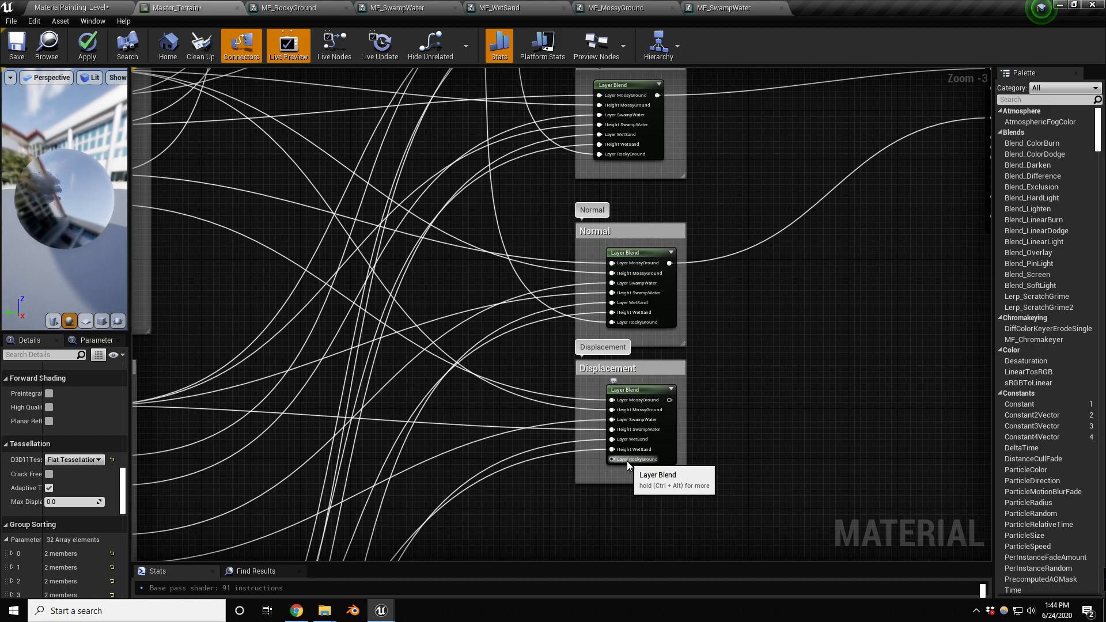
right_click_drag(462, 210, 520, 561)
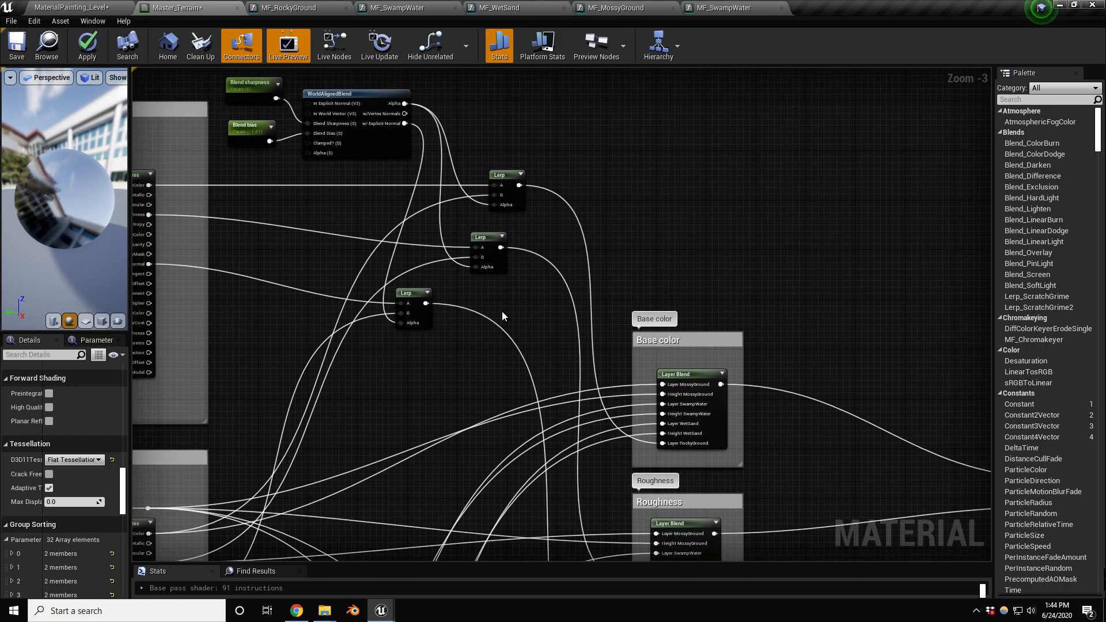
left_click(408, 294)
right_click_drag(407, 293, 454, 295)
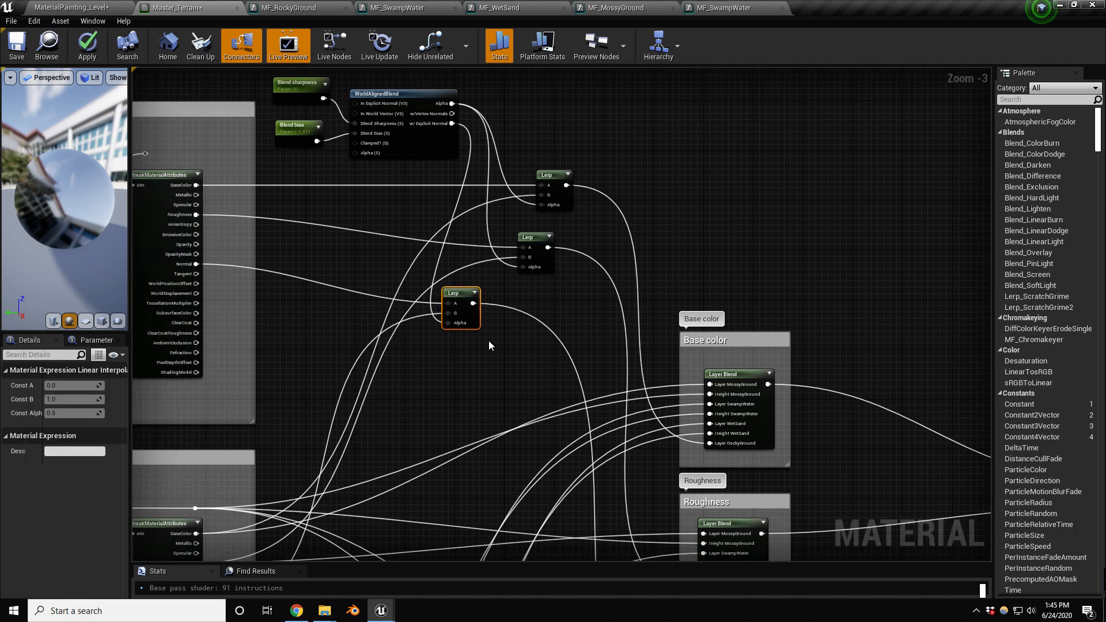
key("ctrl+w")
left_click_drag(486, 358, 472, 357)
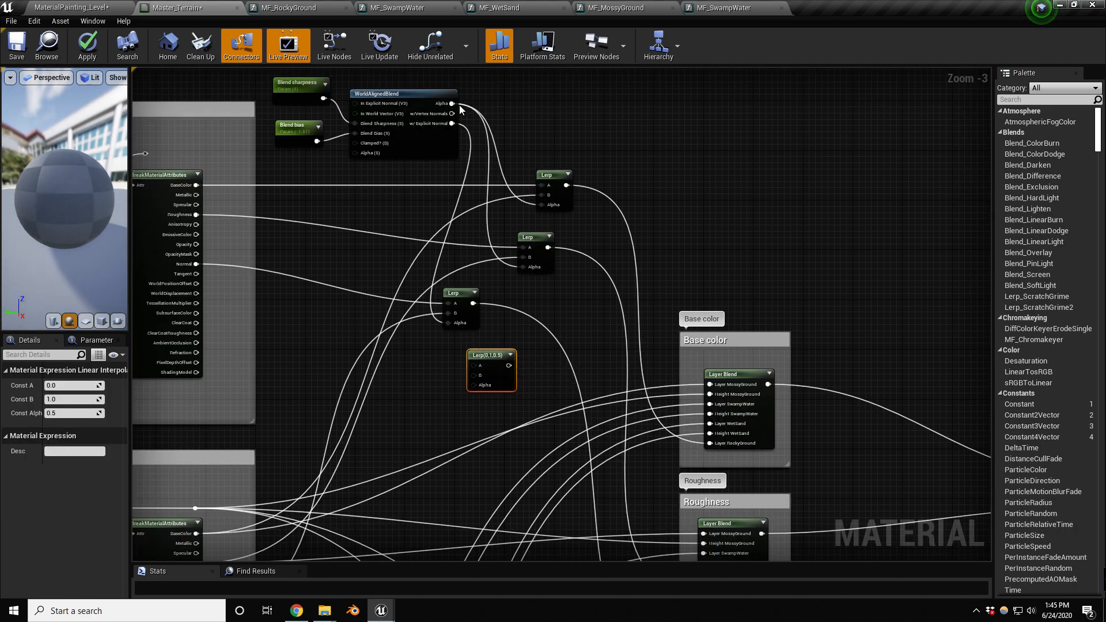
left_click_drag(452, 113, 474, 384)
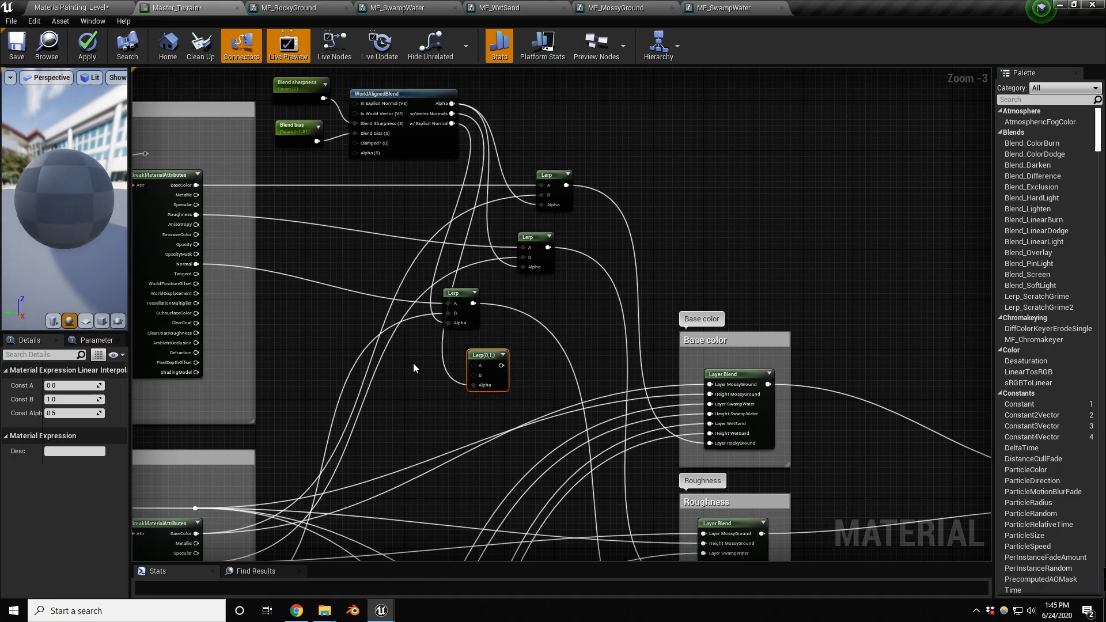
Step: Connect the WorldDisplacement outputs of Rocky Ground and Mossy Ground to inputs A and B of the new Lerp
right_click_drag(413, 363, 527, 324)
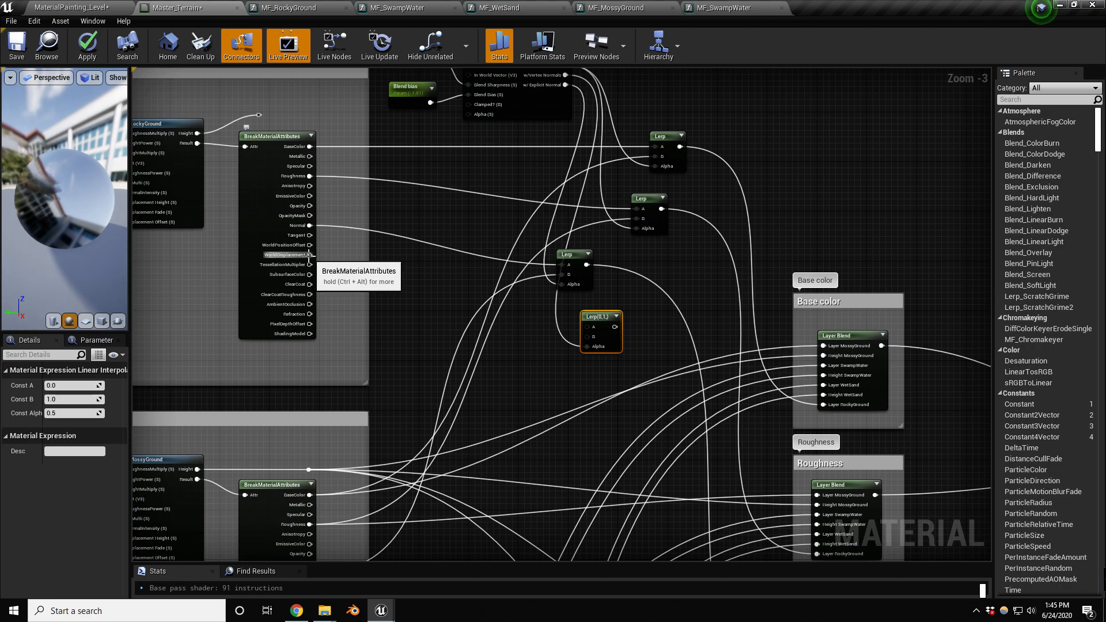
left_click_drag(310, 256, 585, 327)
right_click_drag(509, 363, 670, 259)
left_click_drag(471, 499, 751, 233)
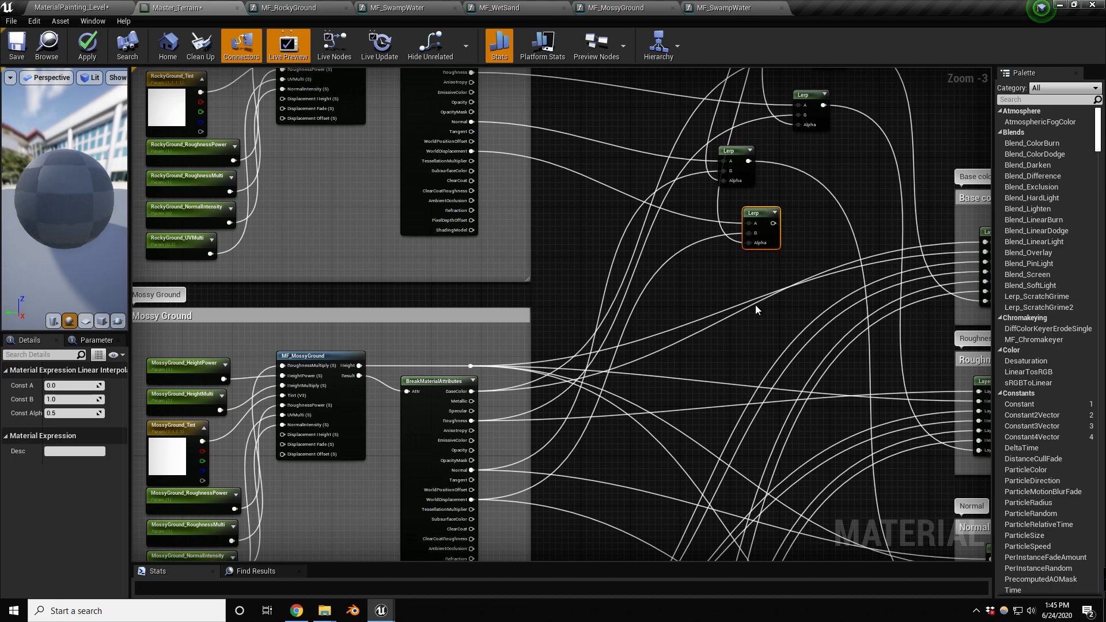
Step: Feed the new Lerp into Layer RockyGround of the Displacement Layer Blend and connect that blend to Master_Terrain's World Displacement
right_click_drag(752, 301, 609, 236)
left_click_drag(616, 151, 834, 342)
right_click_drag(946, 296, 456, 388)
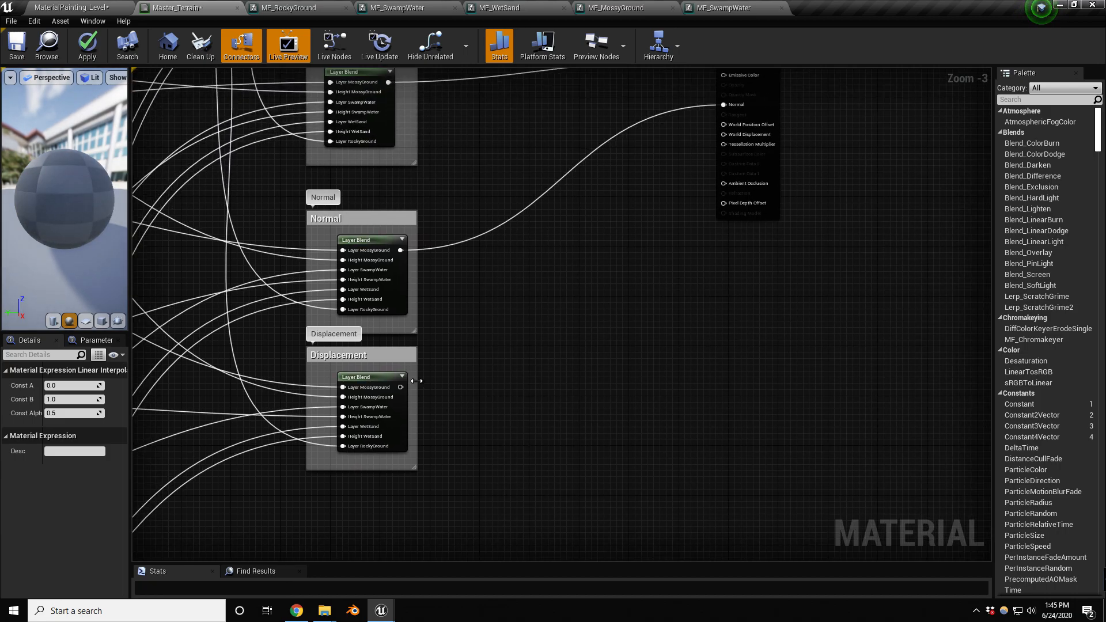
left_click_drag(401, 387, 728, 136)
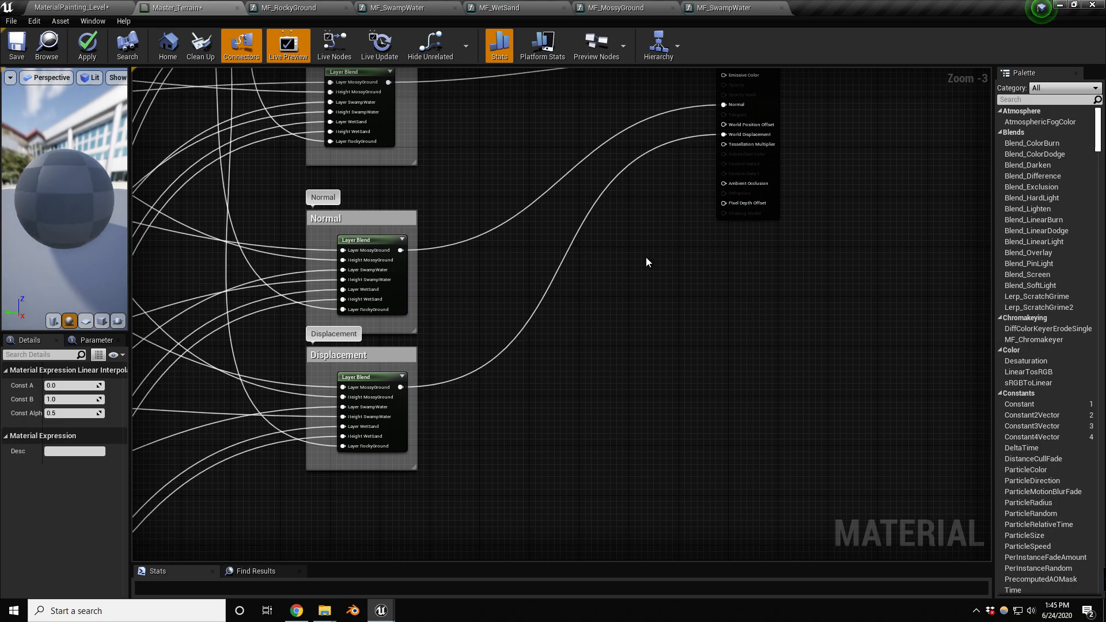
Step: Duplicate the RockyGround_UVMulti parameter and place the copy below the MF_RockyGround node
right_click_drag(647, 257, 678, 257)
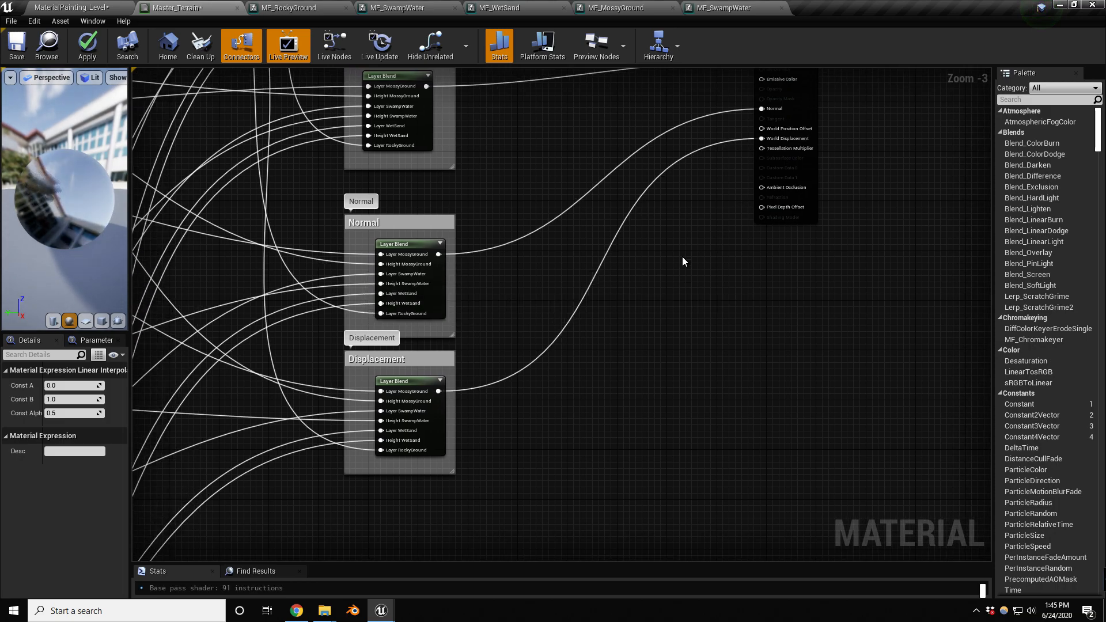
right_click_drag(492, 347, 716, 303)
right_click_drag(284, 296, 762, 317)
right_click_drag(308, 239, 477, 391)
right_click_drag(539, 214, 542, 467)
right_click_drag(538, 285, 542, 362)
scroll(492, 256, "up", 3)
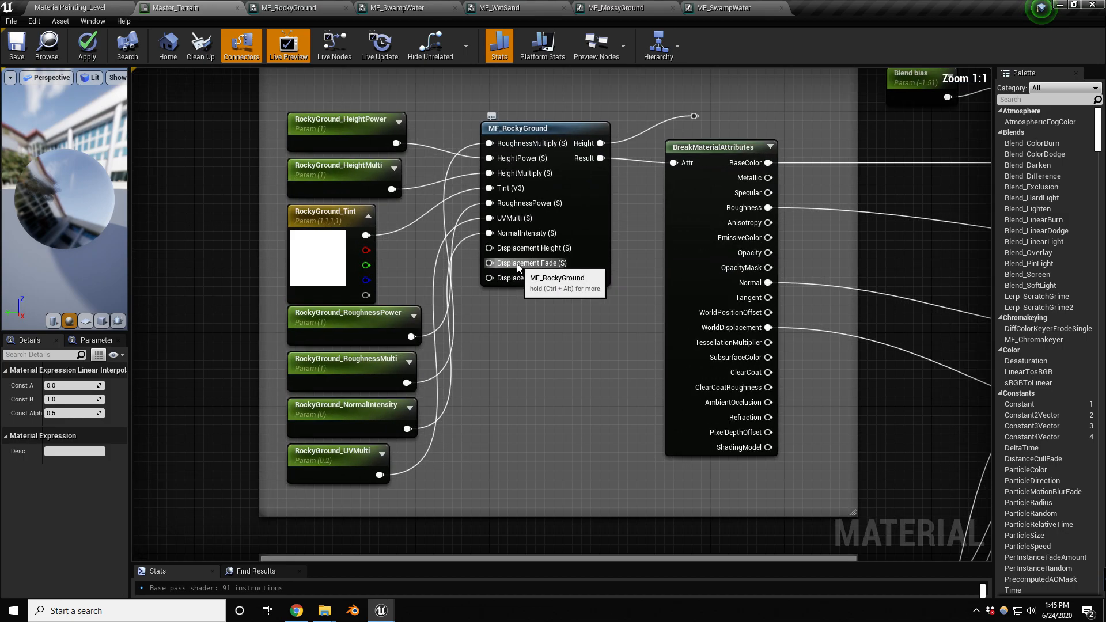
right_click_drag(522, 316, 542, 304)
left_click(375, 451)
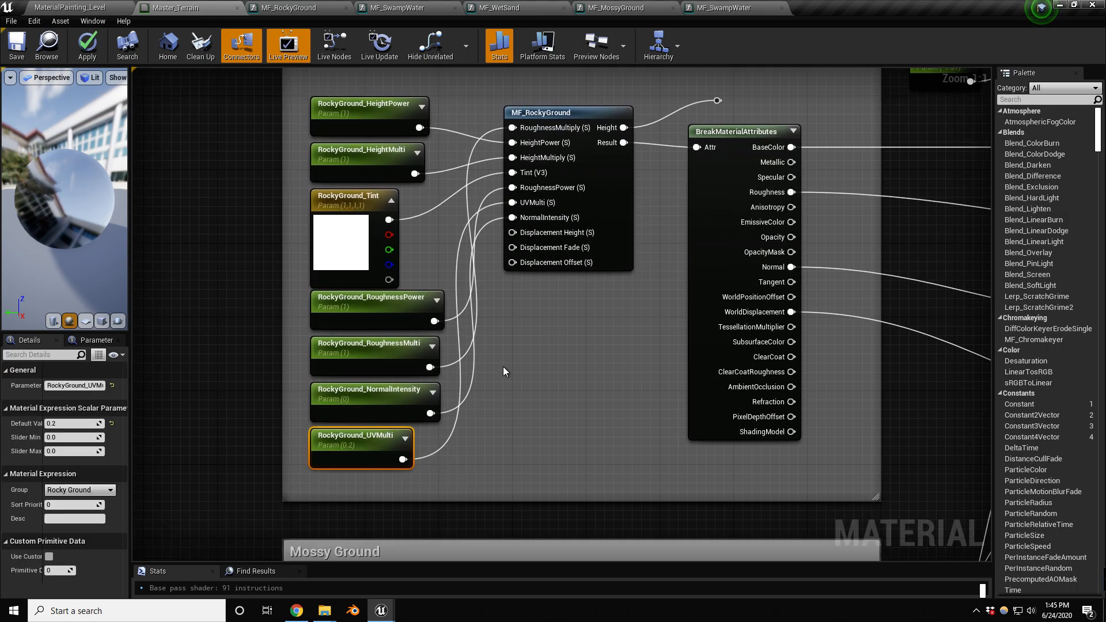
key("ctrl+c")
key("ctrl+v")
left_click_drag(521, 389, 605, 331)
Step: Rename the copied Rocky Ground parameter to RockyGround_Displacemnt Height
double_click(573, 339)
left_click(572, 334)
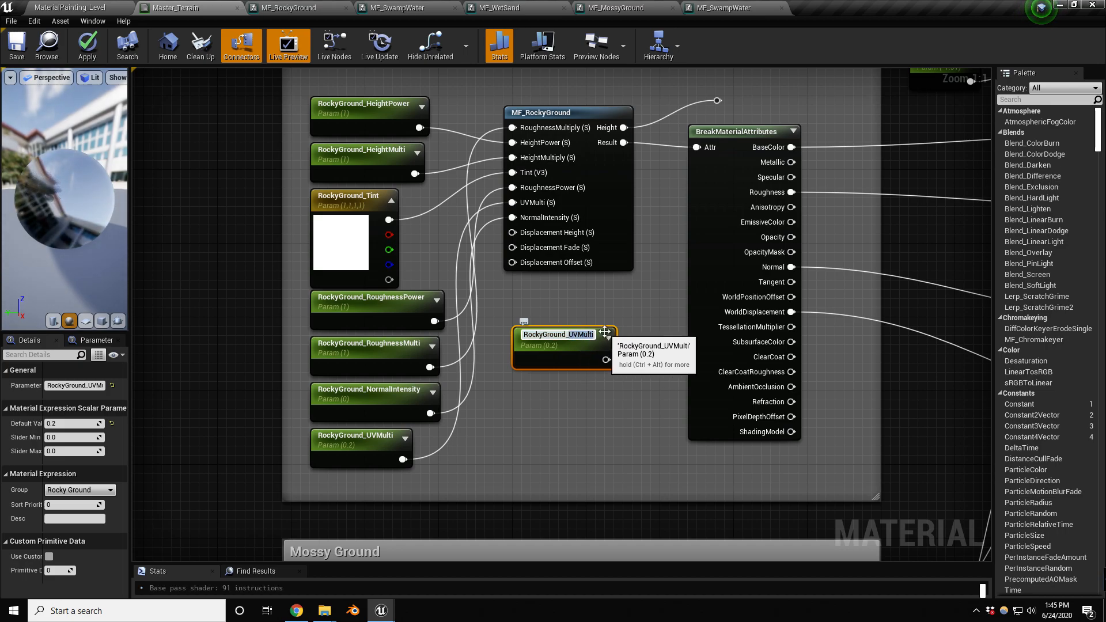
type("Displace")
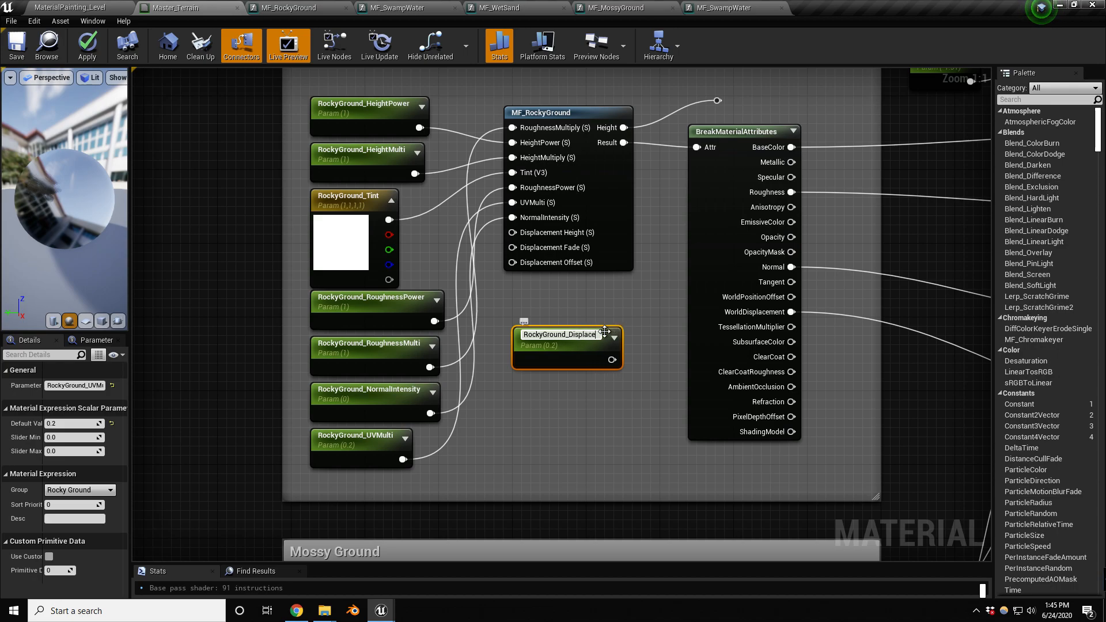
type("ment Height")
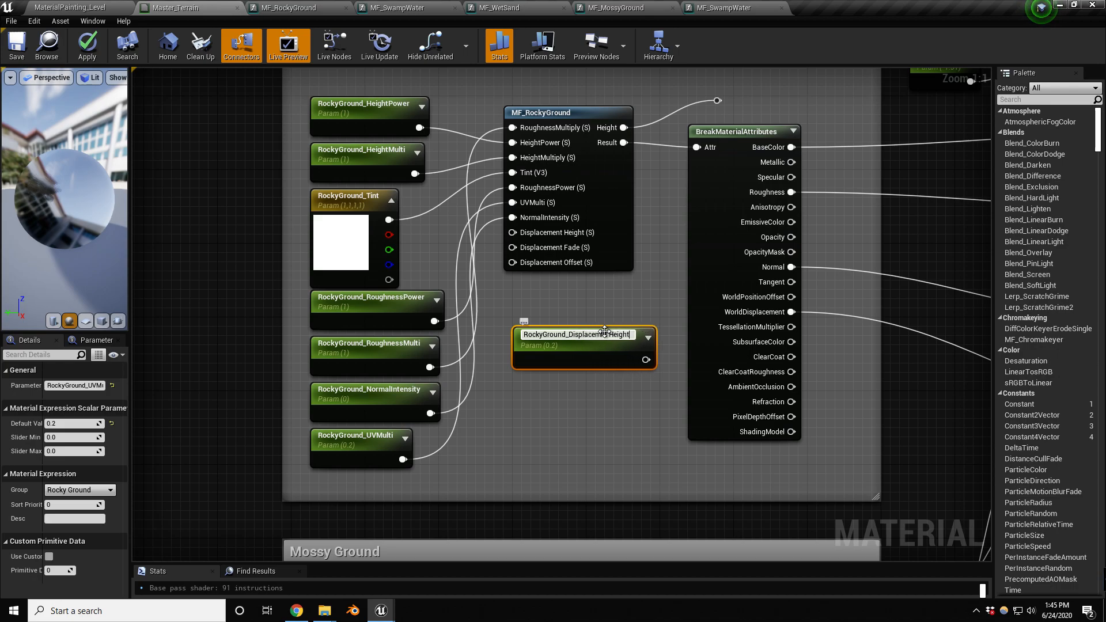
key("Return")
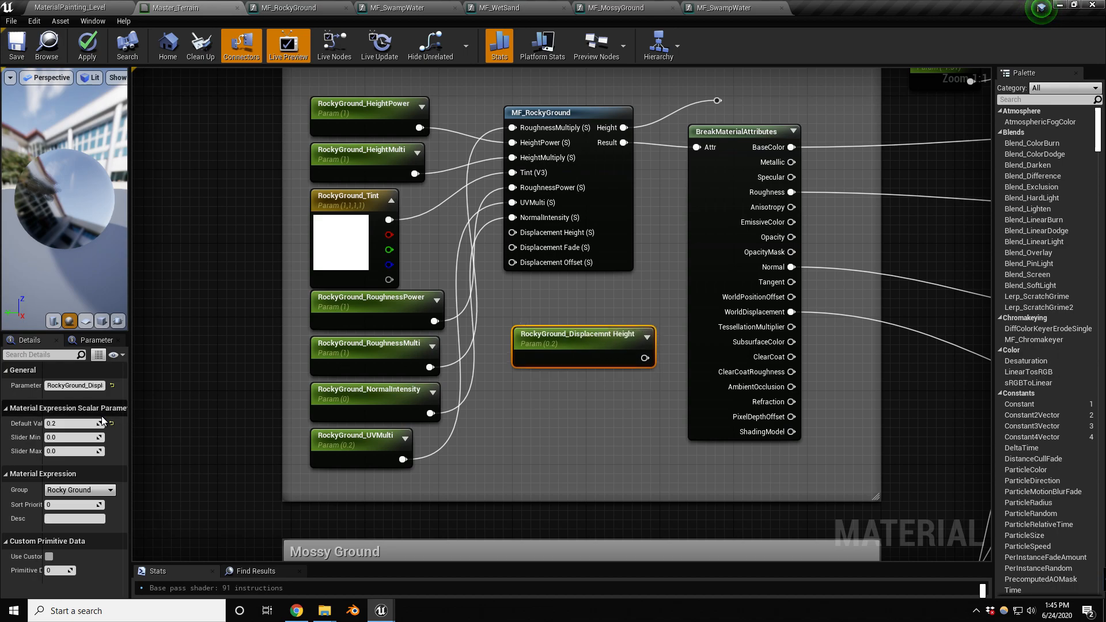
Step: Set RockyGround_Displacemnt Height's default value to 10 and connect it to the Displacement Height input of MF_RockyGround
left_click(86, 423)
type("10")
key("Return")
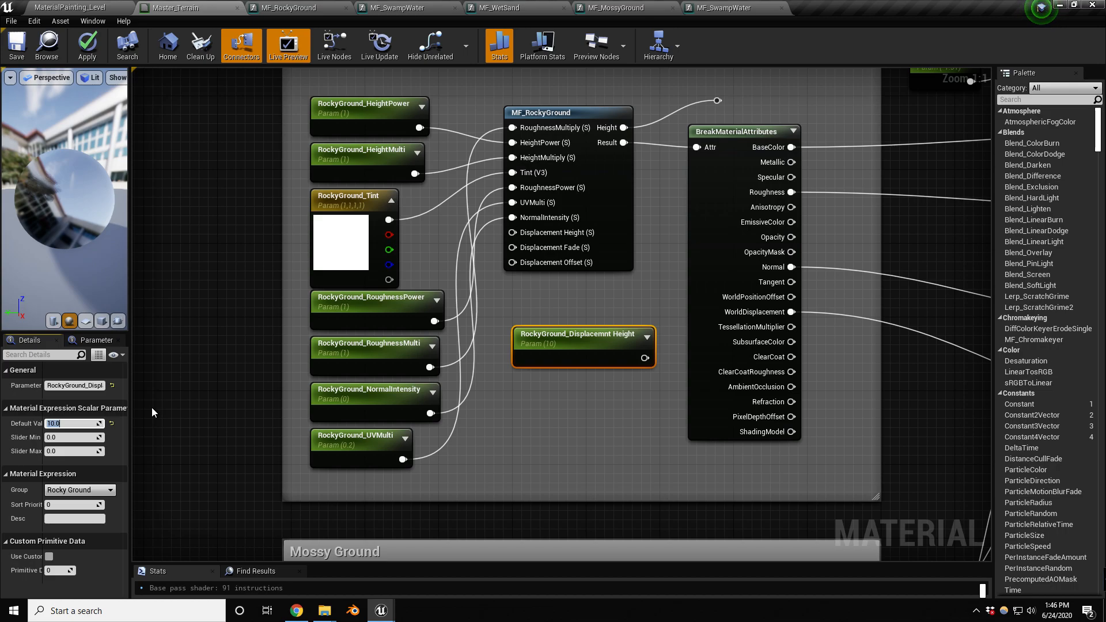
left_click_drag(645, 358, 512, 232)
left_click_drag(582, 332, 564, 313)
Step: Duplicate the RockyGround_Displacemnt Height parameter directly below the original and rename the copy to RockyGround_Displacement Fade
key("ctrl+w")
left_click_drag(647, 328, 584, 362)
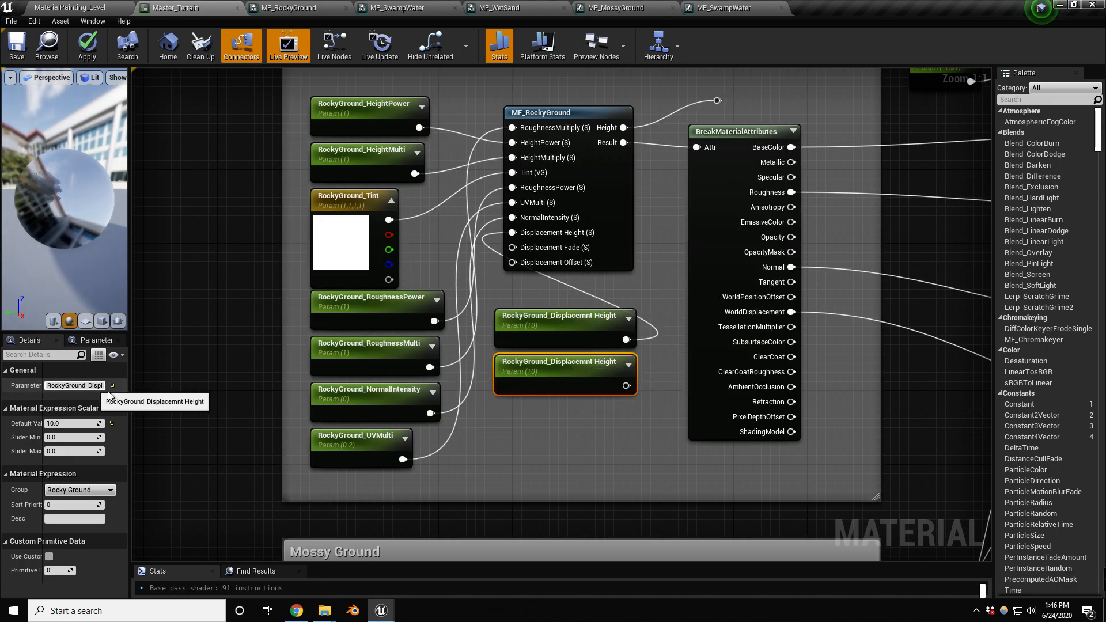
left_click_drag(131, 386, 224, 385)
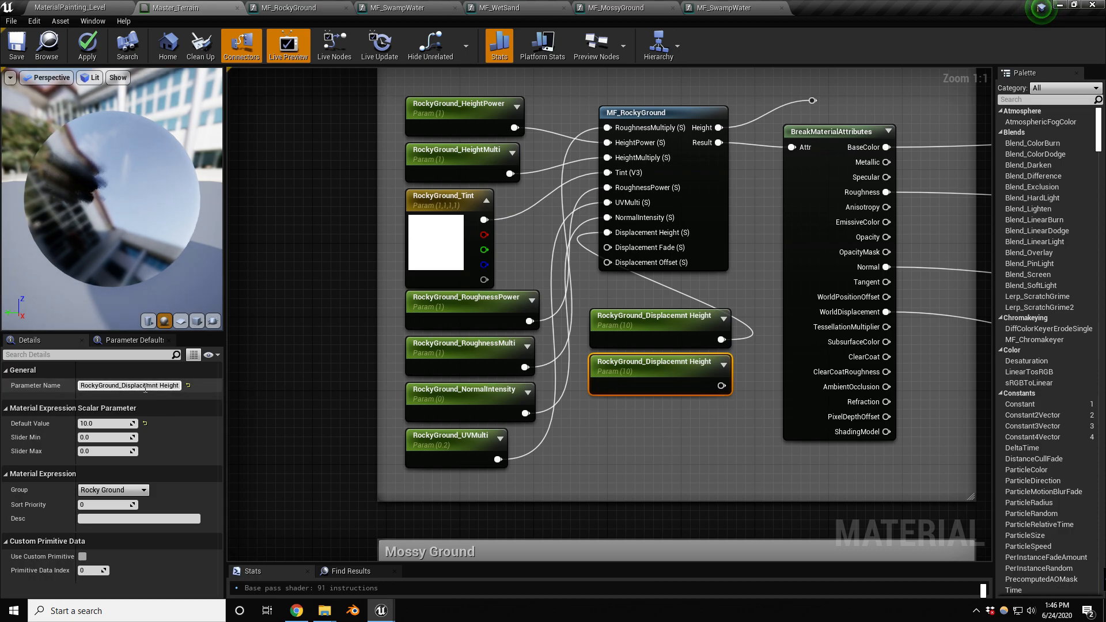
left_click(145, 387)
type("e")
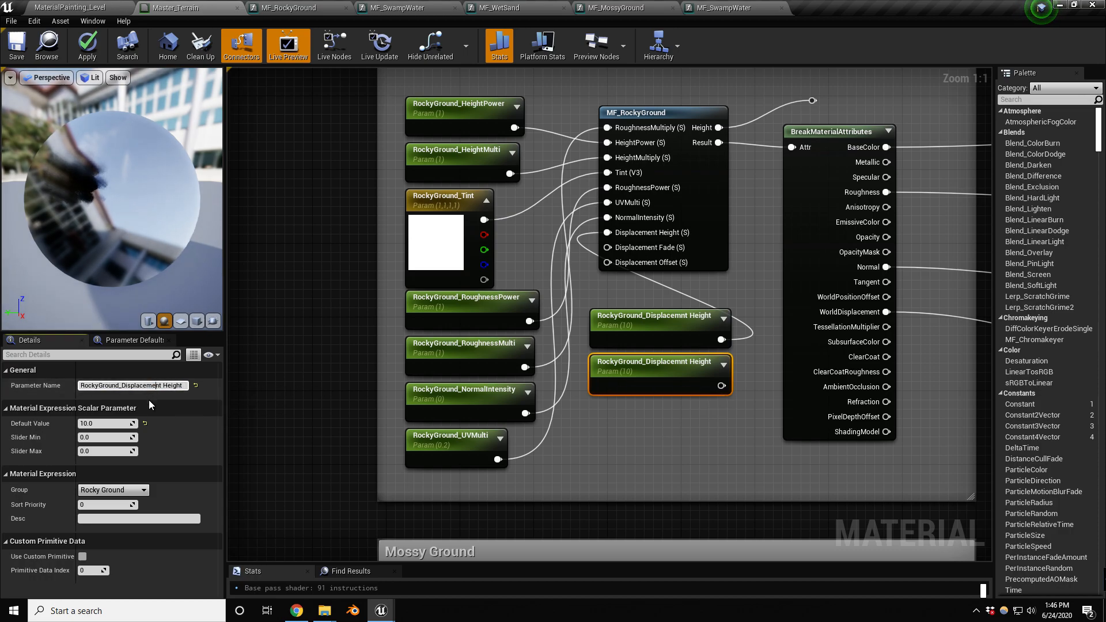
key("Return")
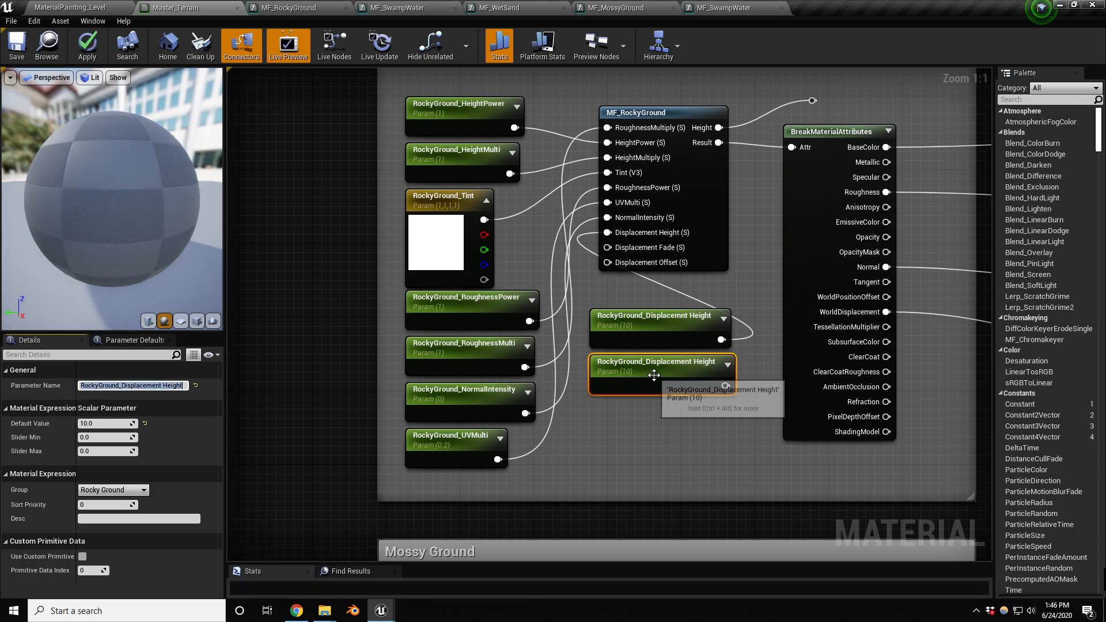
left_click(177, 386)
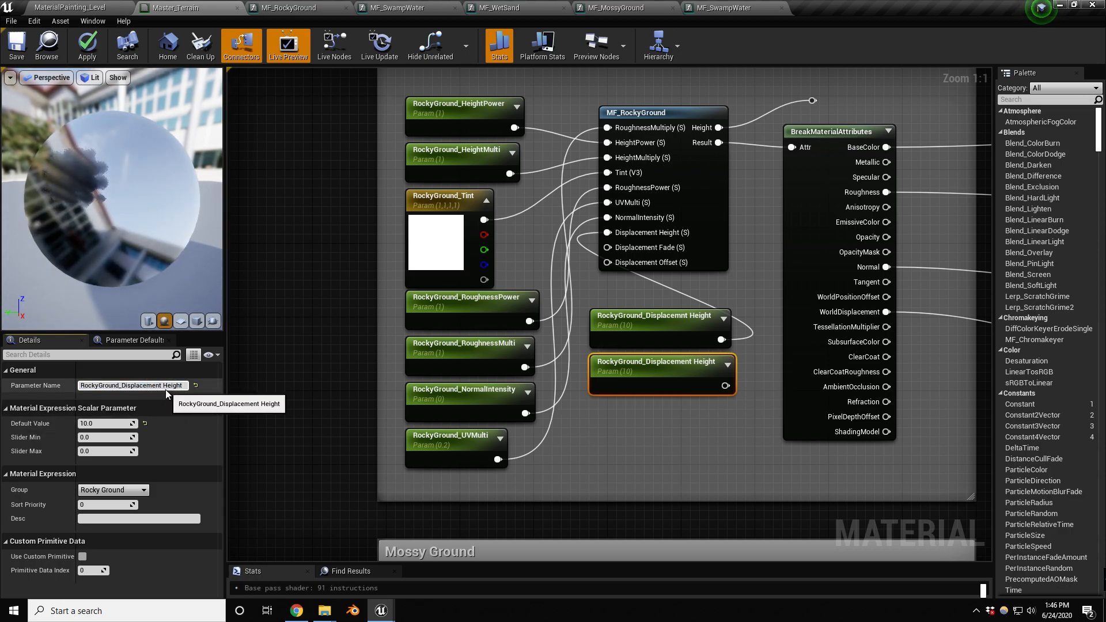
left_click_drag(165, 389, 183, 387)
type("Fad")
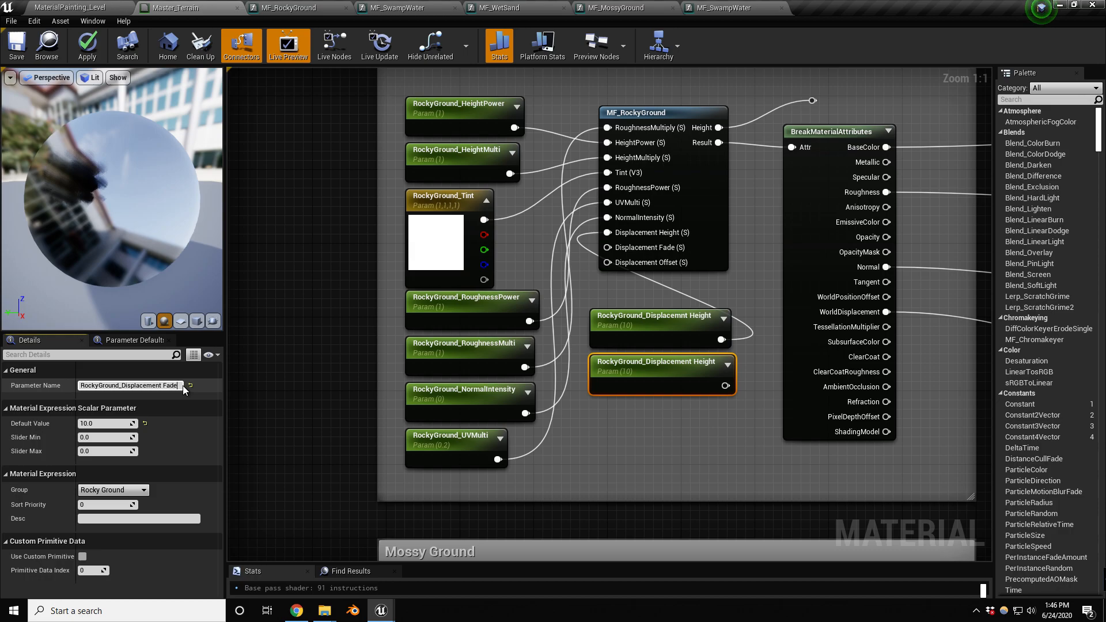
type("e")
key("Return")
Step: Connect RockyGround_Displacement Fade to MF_RockyGround's Displacement Fade input and set its default value to 0.5
left_click_drag(719, 386, 607, 247)
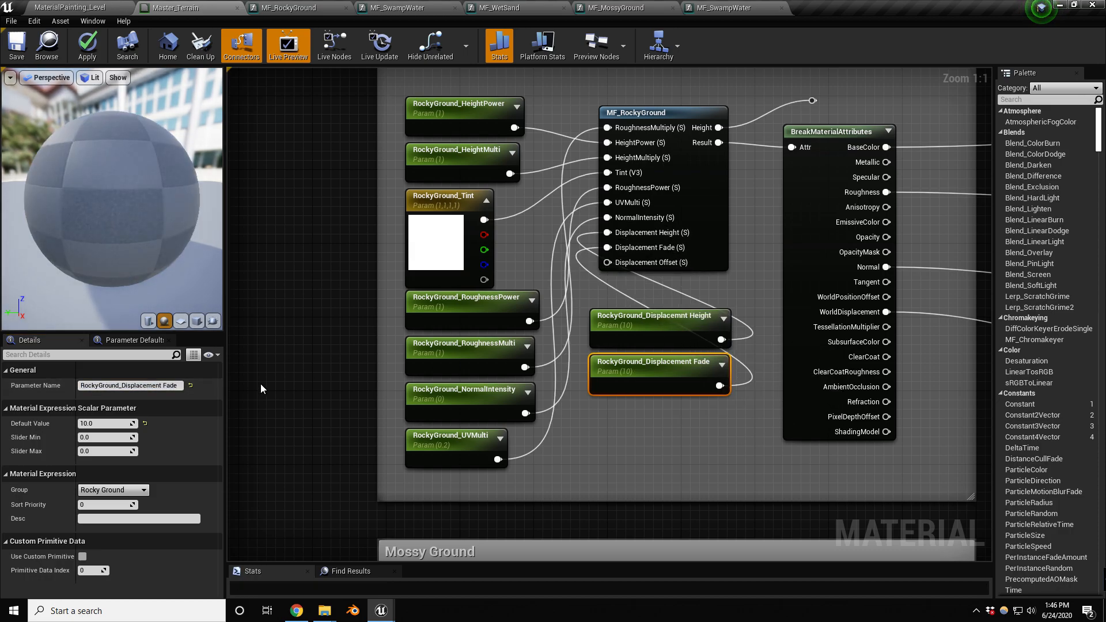
left_click(131, 422)
type("0.5")
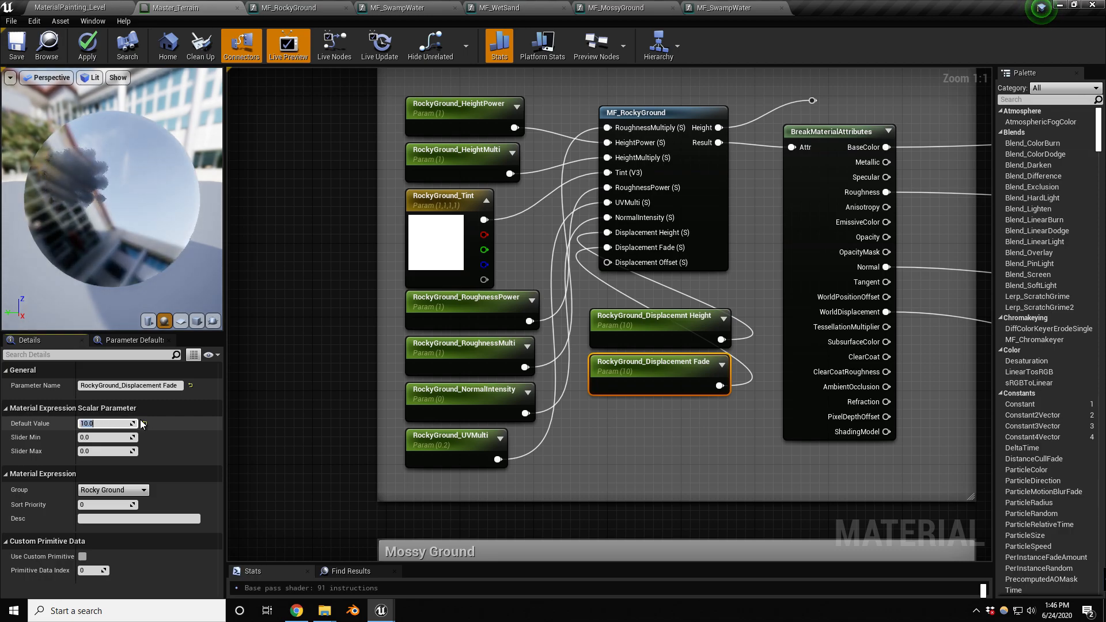
key("Return")
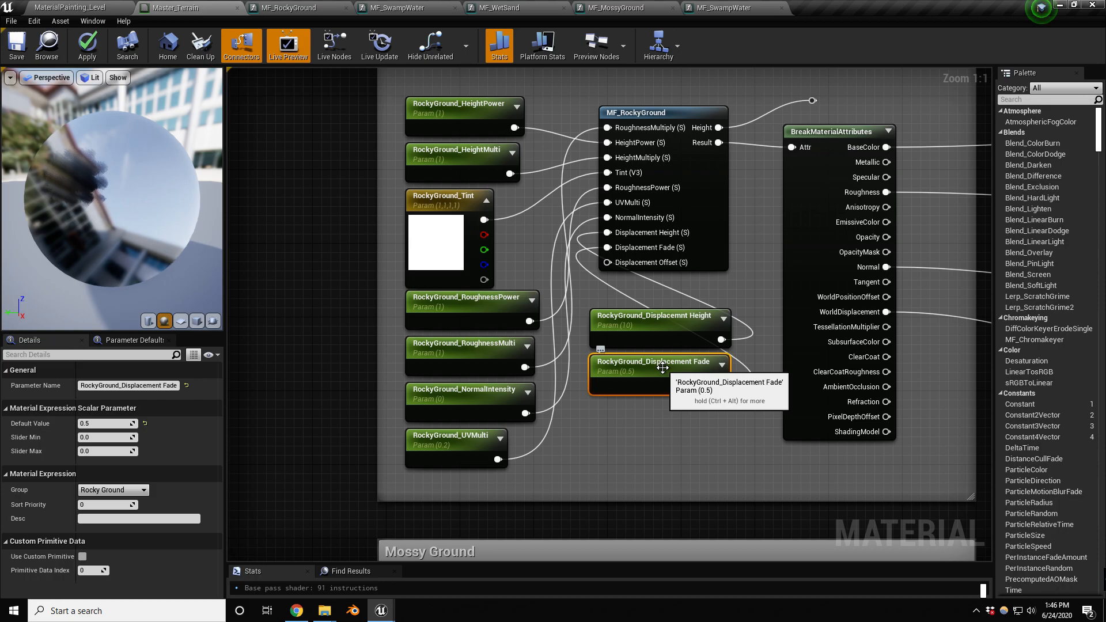
Step: Duplicate the RockyGround_Displacement Fade parameter below the original and rename the copy to RockyGround_Displacement Offset
key("ctrl+c")
key("ctrl+v")
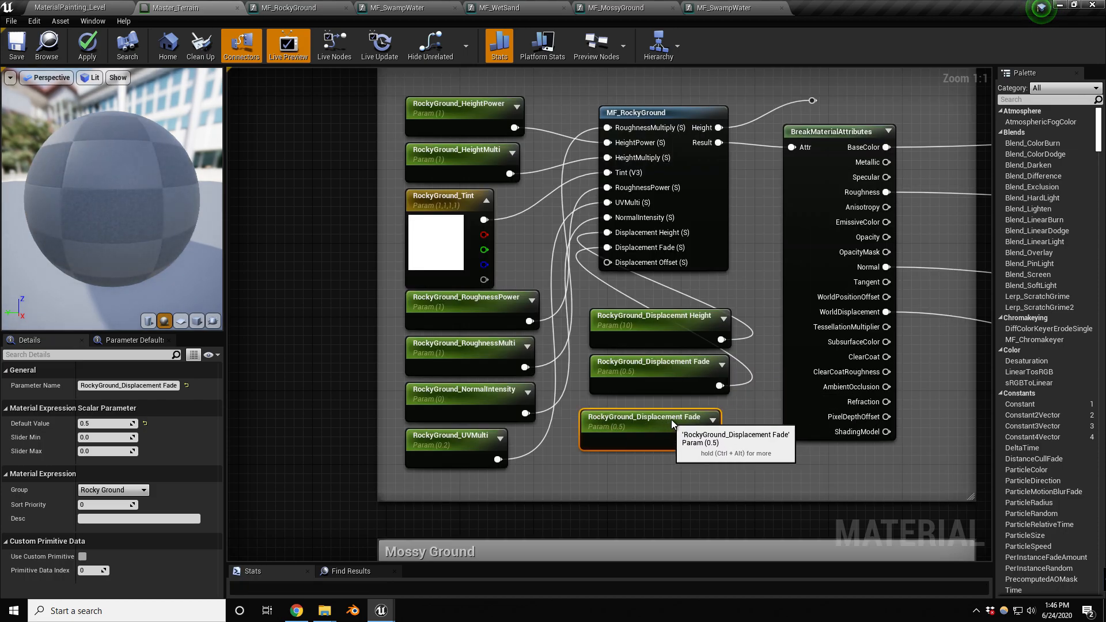
key("F2")
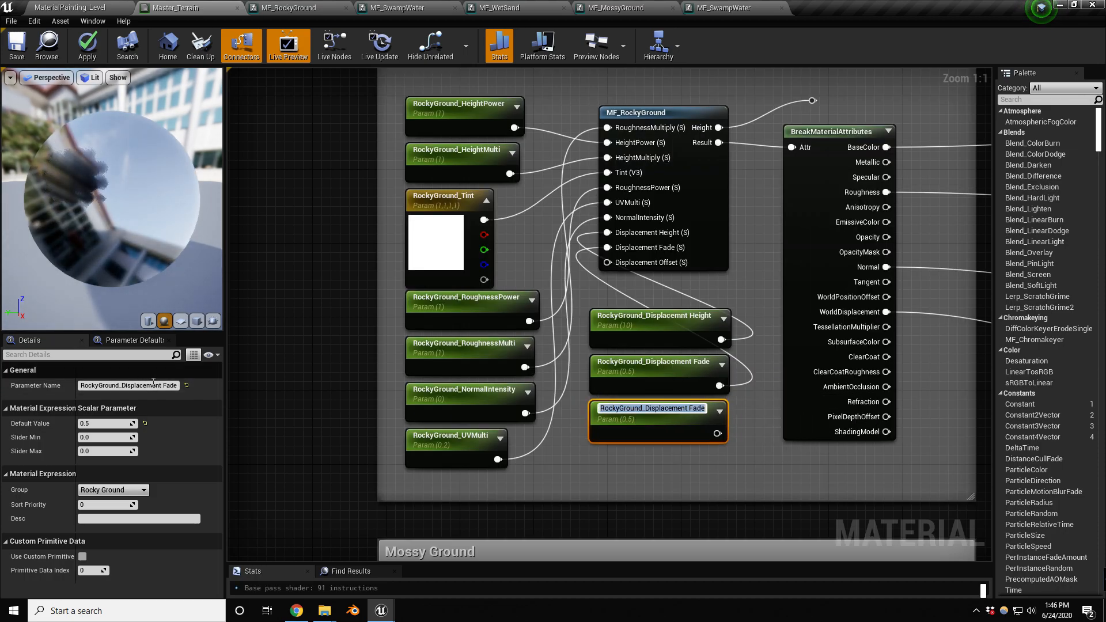
double_click(168, 386)
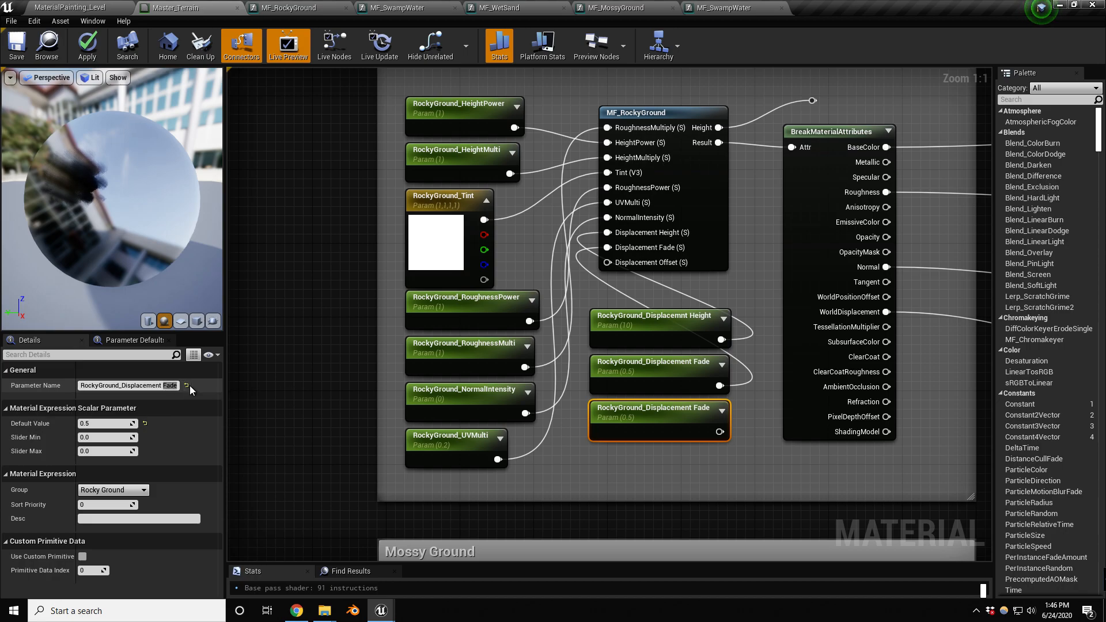
left_click(166, 386)
left_click(165, 386)
left_click_drag(165, 385, 180, 386)
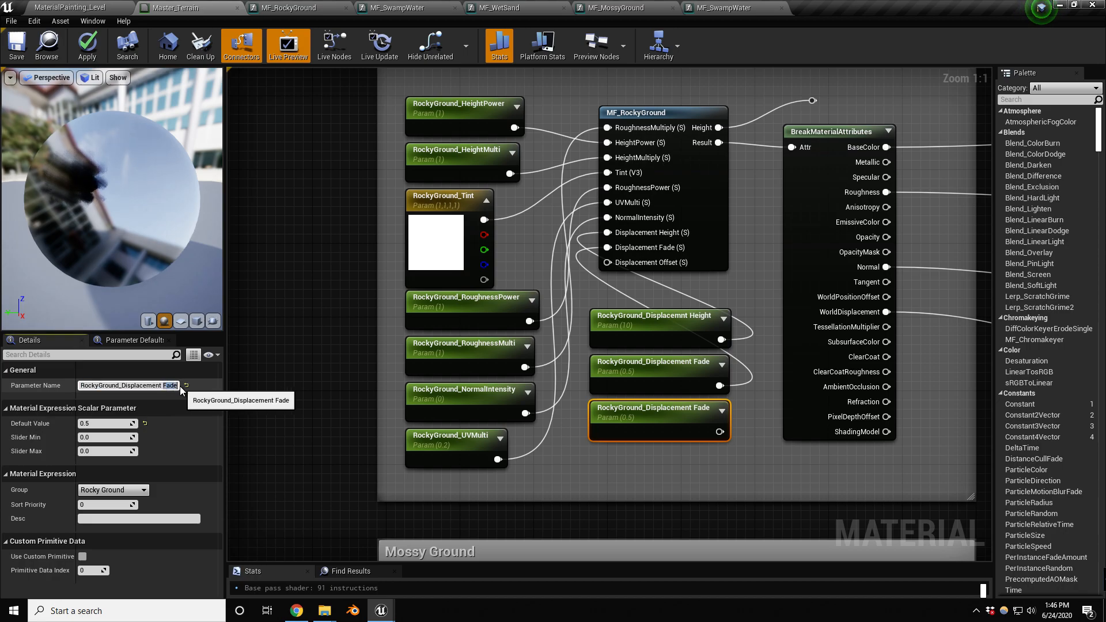
type("Offset")
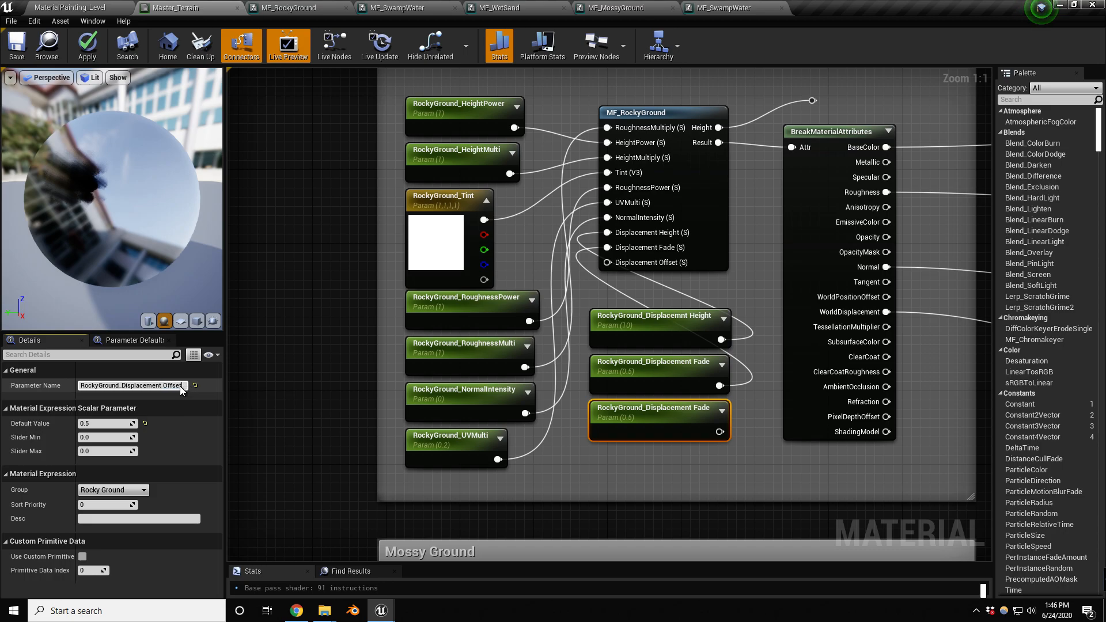
key("Return")
Step: Connect RockyGround_Displacement Offset to MF_RockyGround's Displacement Offset input and set its default value to 1
left_click_drag(724, 431, 616, 258)
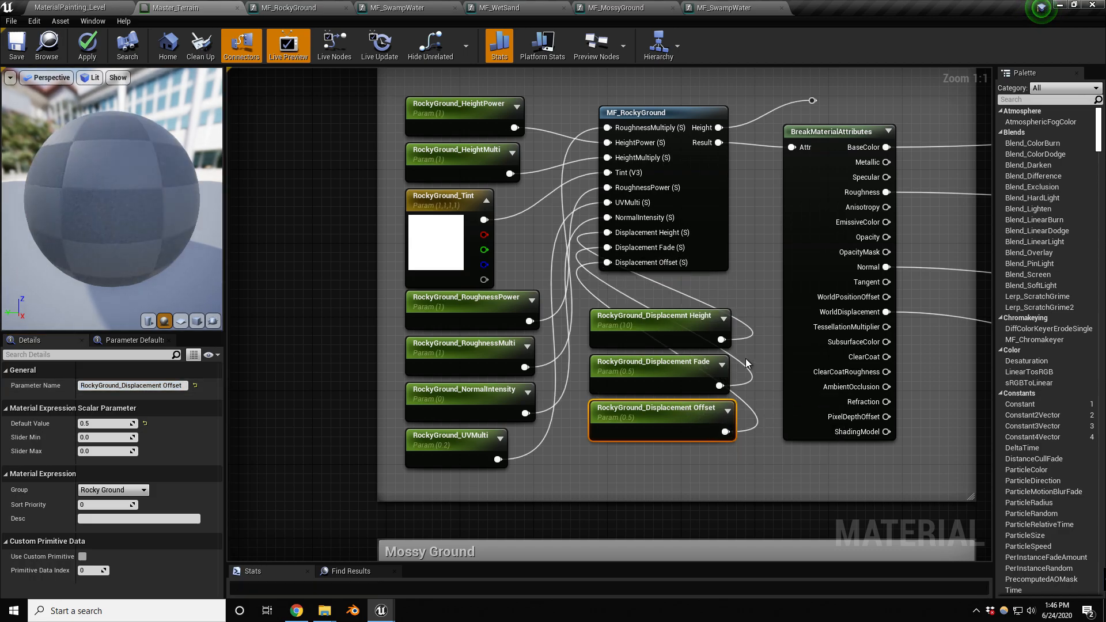
left_click(108, 424)
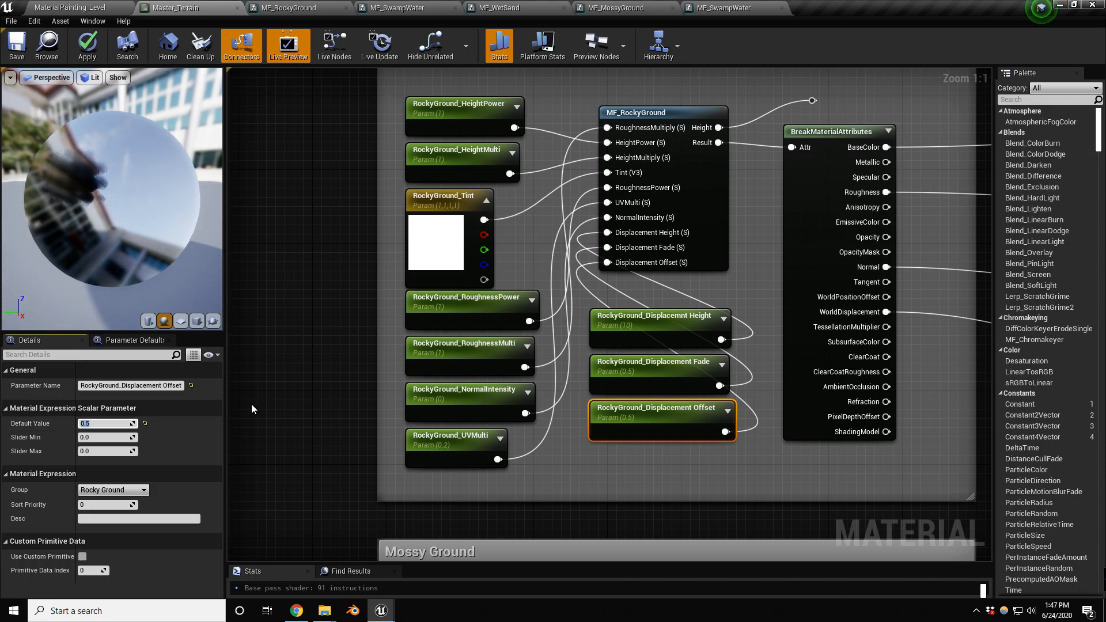
type("1")
key("Return")
Step: Duplicate the three Rocky Ground displacement parameters and place the copies below the MF_MossyGround node
right_click_drag(548, 329, 537, 246)
scroll(537, 245, "down", 1)
right_click_drag(535, 372, 489, 125)
right_click_drag(503, 222, 536, 318)
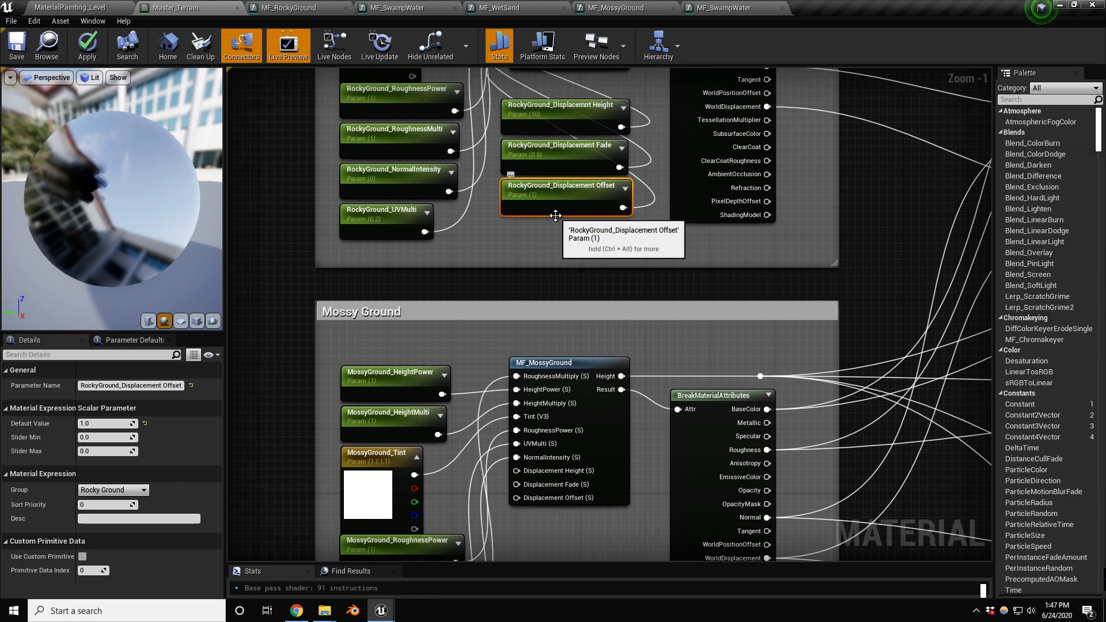
left_click_drag(565, 191, 569, 116)
key("ctrl+c")
key("ctrl+v")
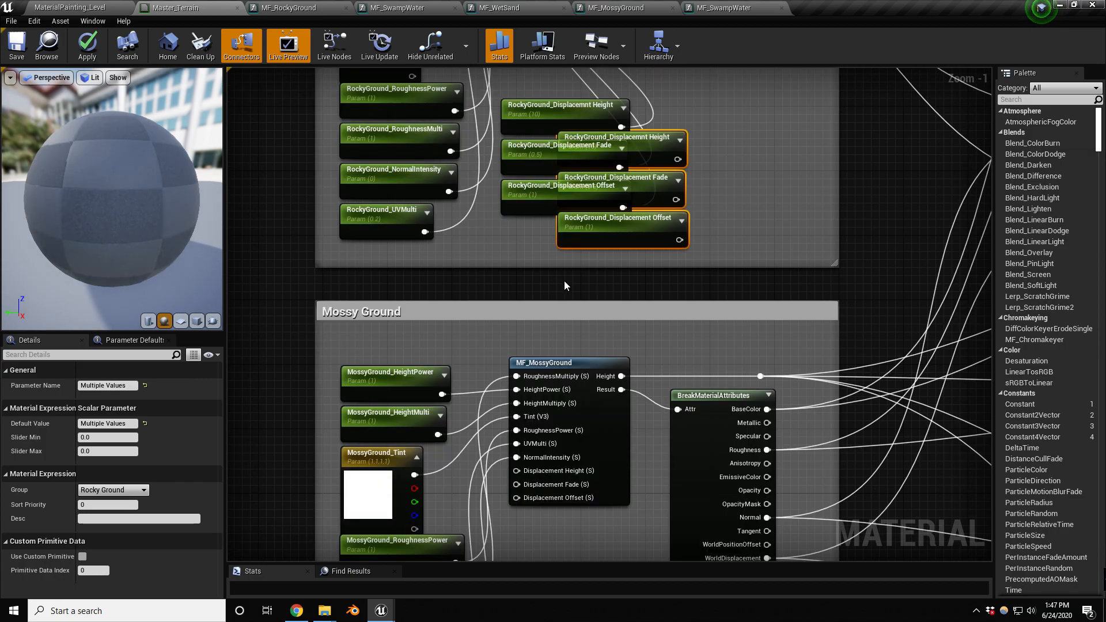
right_click_drag(730, 310, 704, 234)
left_click_drag(631, 146, 582, 497)
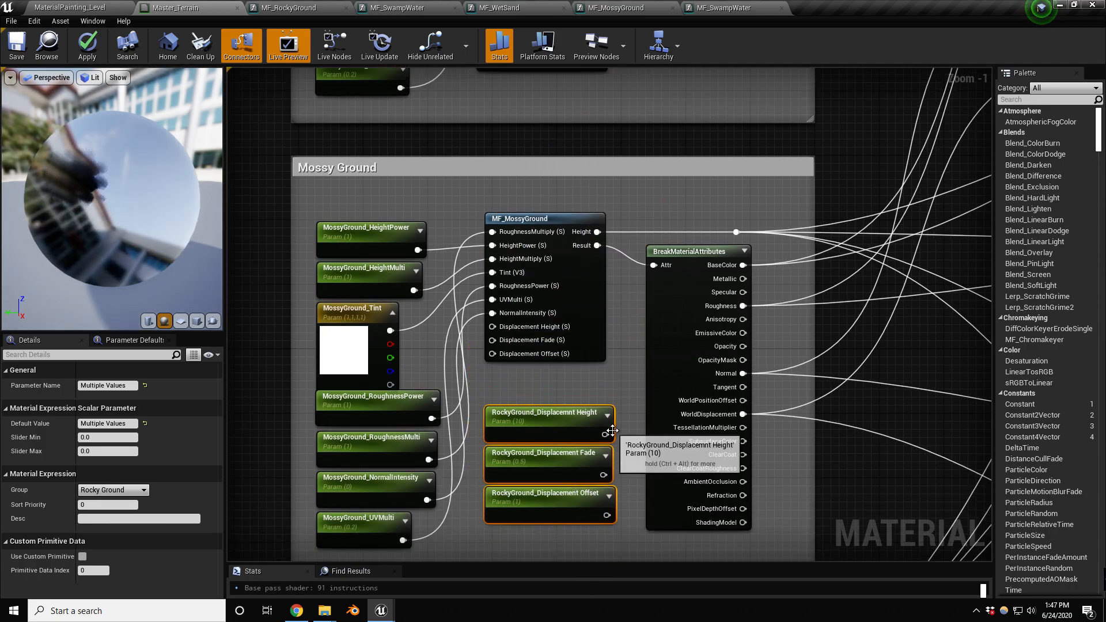
Step: Connect the three copied parameters to MF_MossyGround's Displacement Height, Fade and Offset inputs and assign them to the Mossy Ground group
left_click_drag(605, 434, 492, 326)
left_click_drag(603, 474, 493, 340)
left_click_drag(606, 516, 493, 355)
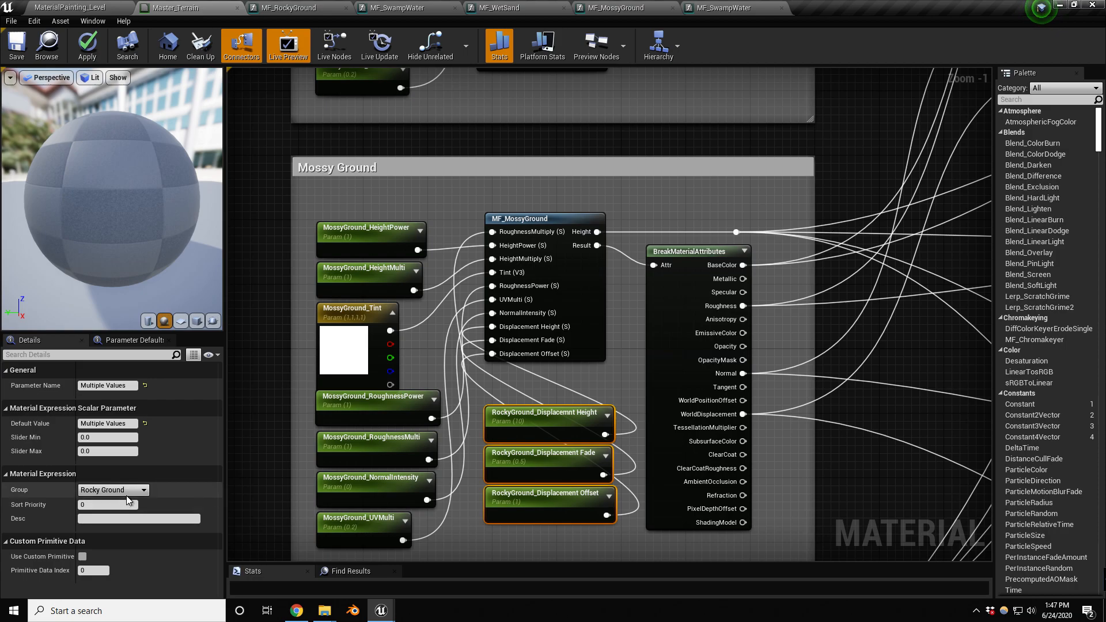
left_click(145, 490)
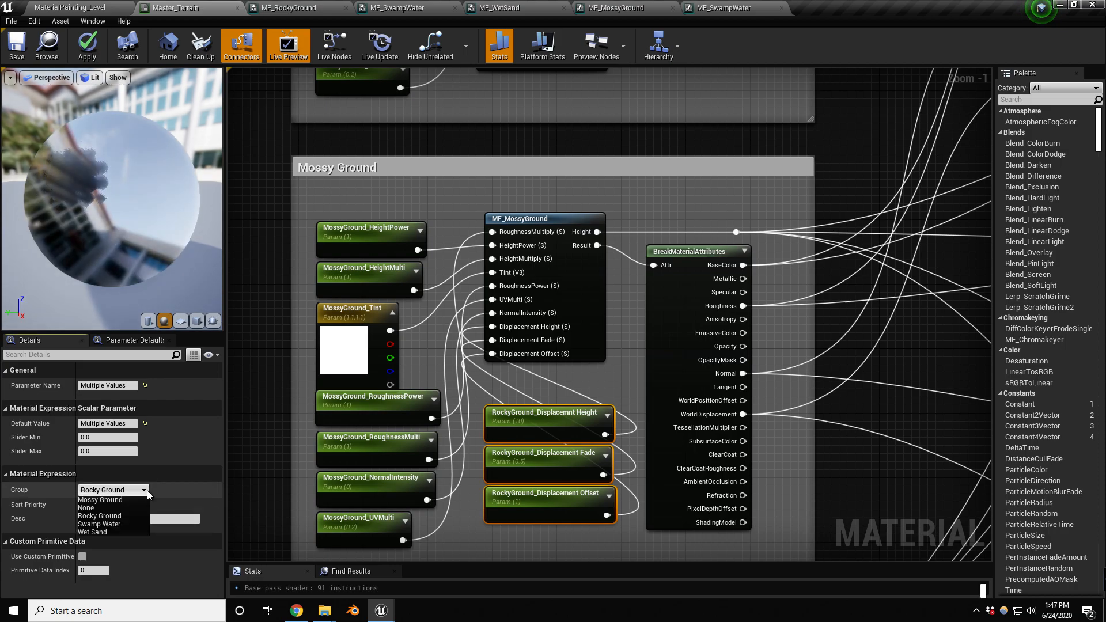
left_click(119, 499)
Step: Rename the copied height and fade parameters to MossyGround_Displacemnt Height and MossyGround_Displacement Fade
left_click(522, 424)
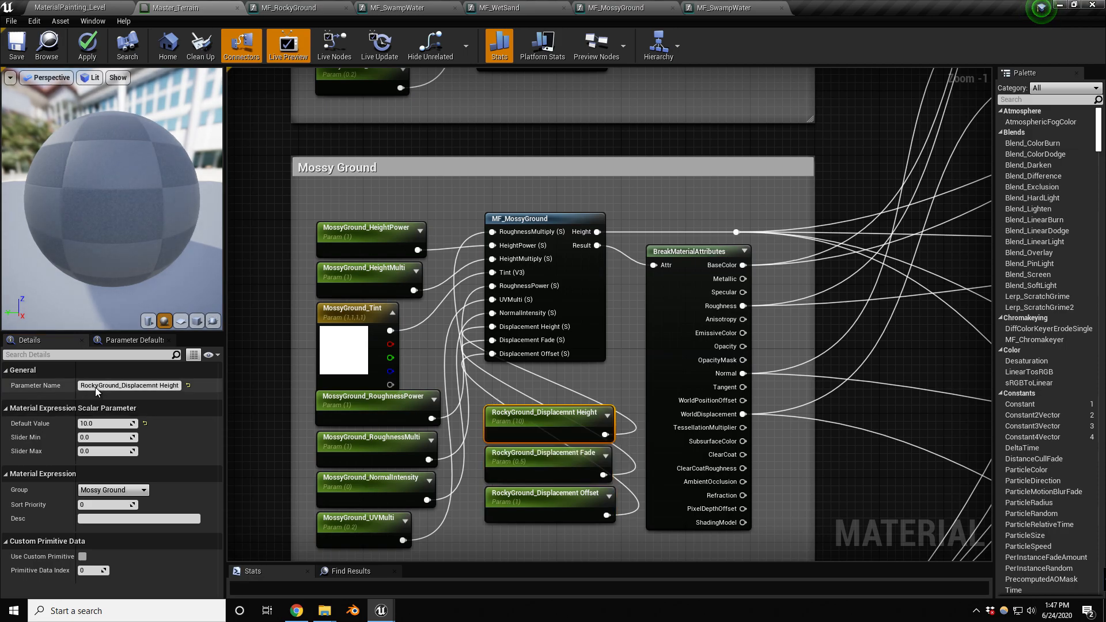
left_click_drag(99, 385, 65, 386)
type("Mossy")
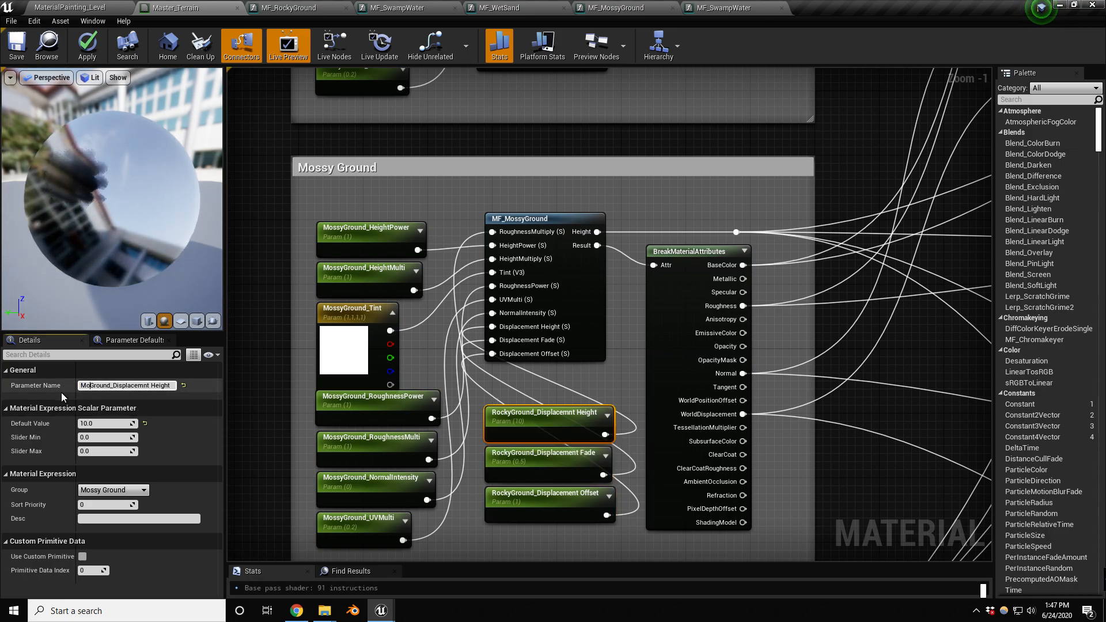
key("Return")
left_click(543, 458)
left_click_drag(96, 385, 71, 386)
type("Mossy")
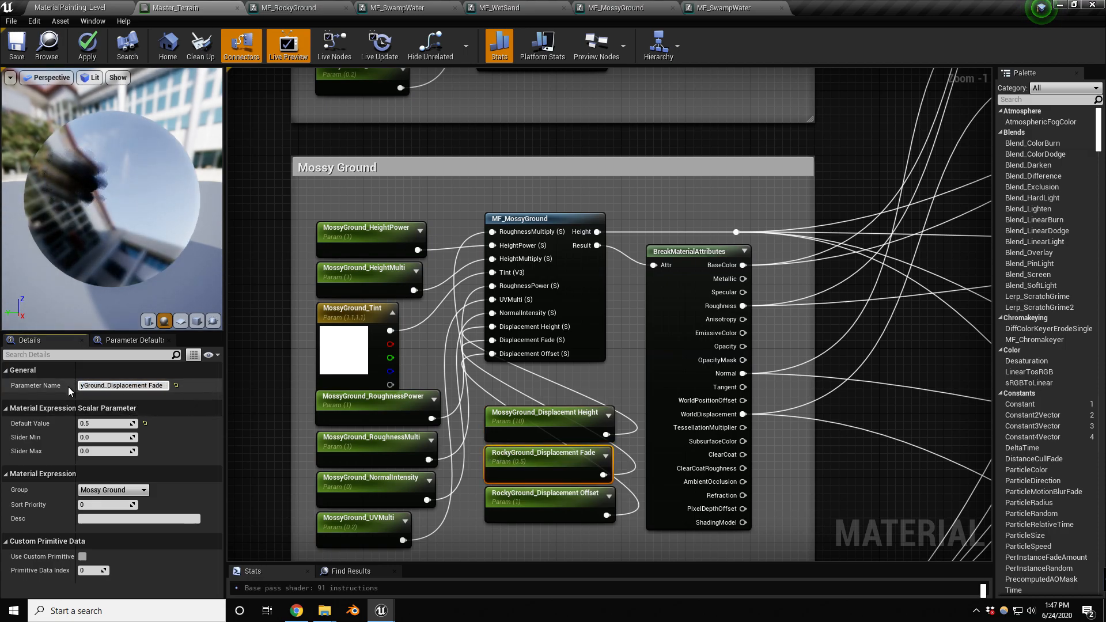
key("Return")
Step: Rename the copied offset parameter in the Mossy Ground section to MossyGround_Displacement Offset
left_click(572, 512)
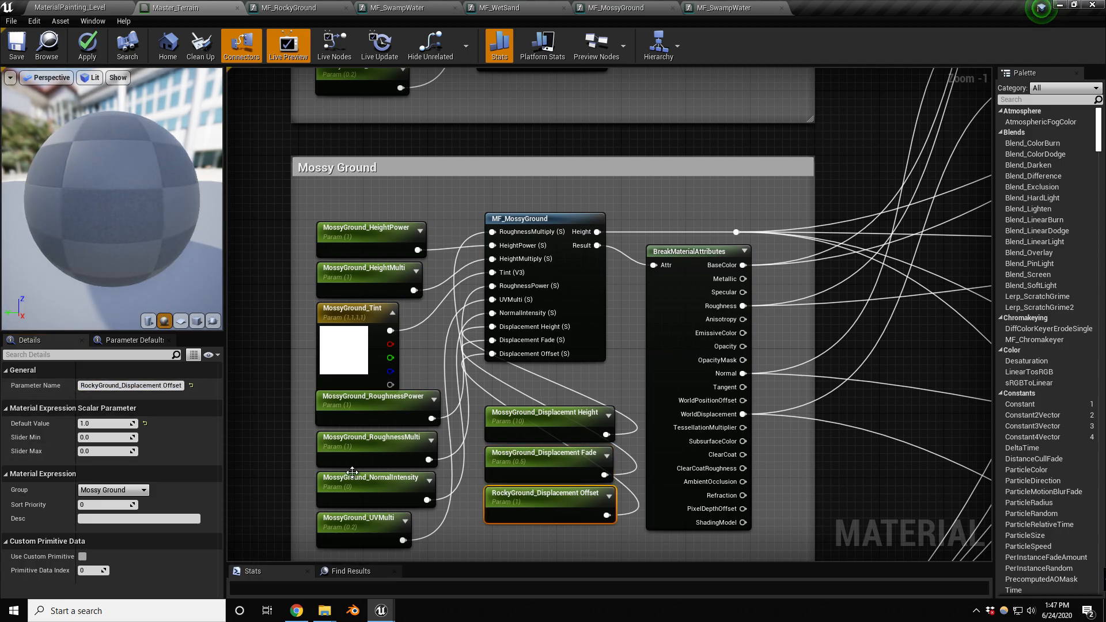
left_click_drag(93, 386, 99, 386)
type("MOssy")
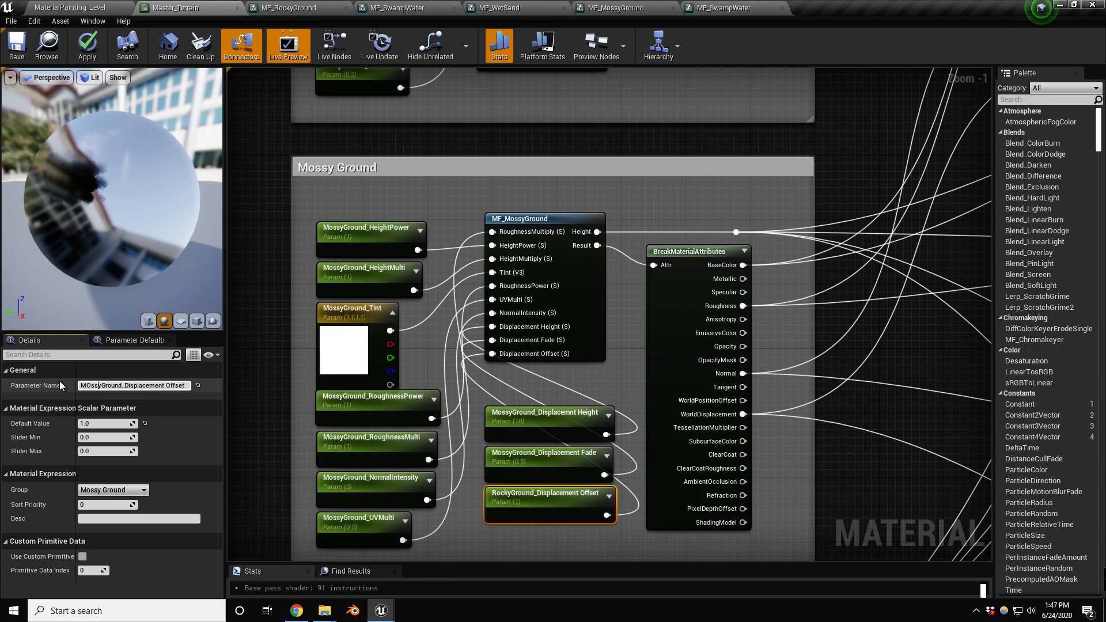
key("Return")
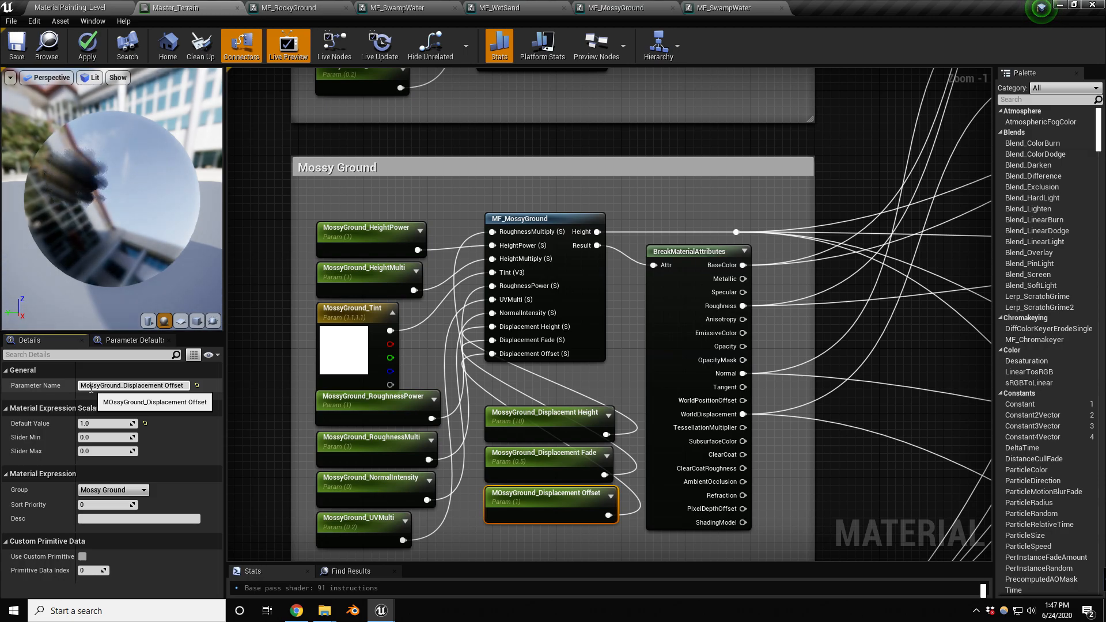
Step: Duplicate the three Mossy Ground displacement parameters and place the copies below the MF_SwampWater node
right_click_drag(507, 438, 490, 220)
left_click(490, 220)
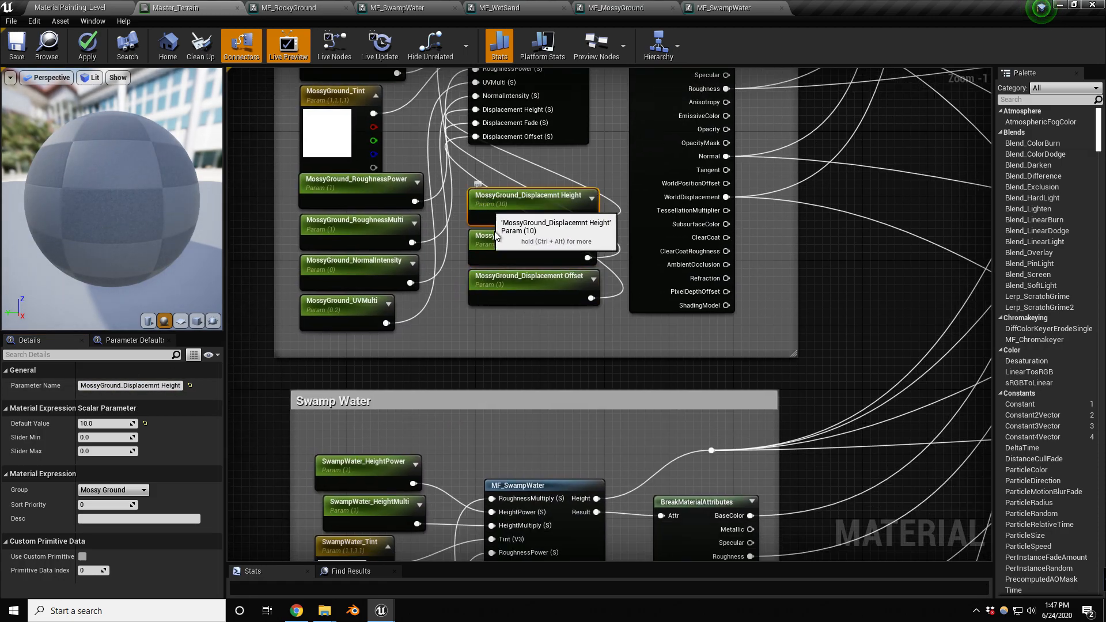
left_click(504, 285, "shift")
scroll(506, 276, "down", 3)
left_click(518, 239, "shift")
right_click_drag(535, 286, 540, 243)
key("ctrl+v")
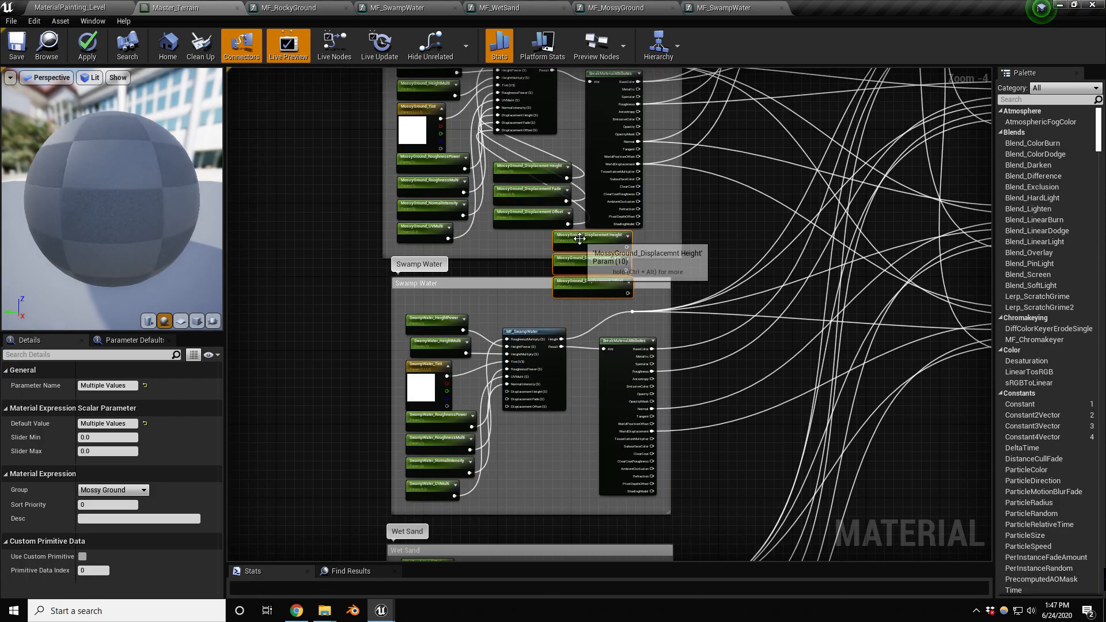
left_click_drag(579, 238, 521, 436)
Step: Connect the copied height, fade and offset parameters to MF_SwampWater's Displacement Height, Displacement Fade and Displacement Offset inputs
scroll(520, 436, "up", 4)
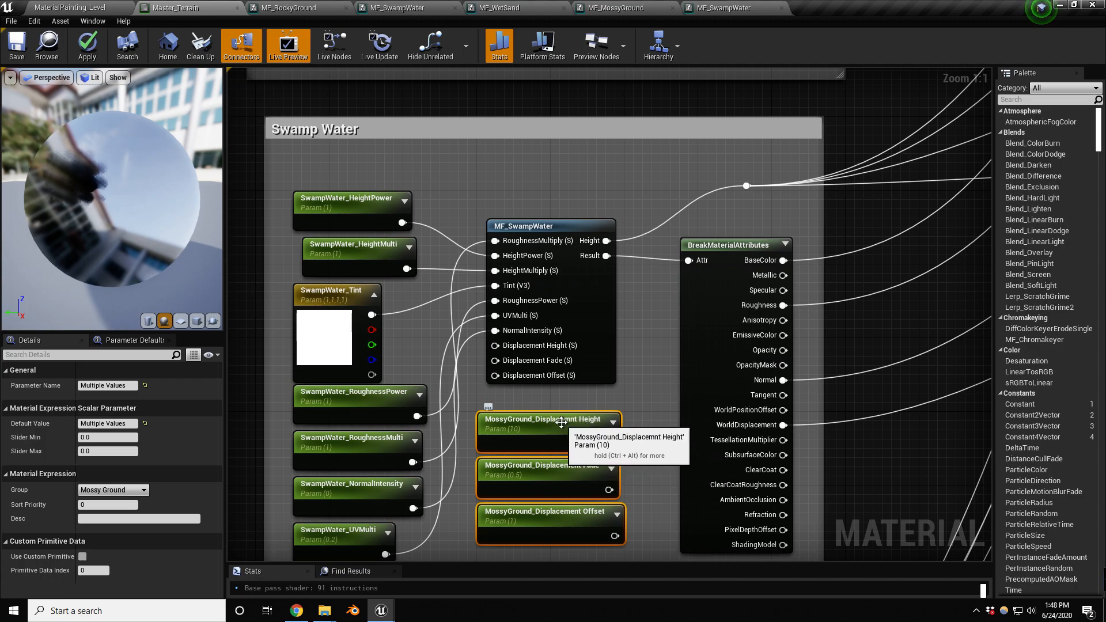
left_click(605, 442)
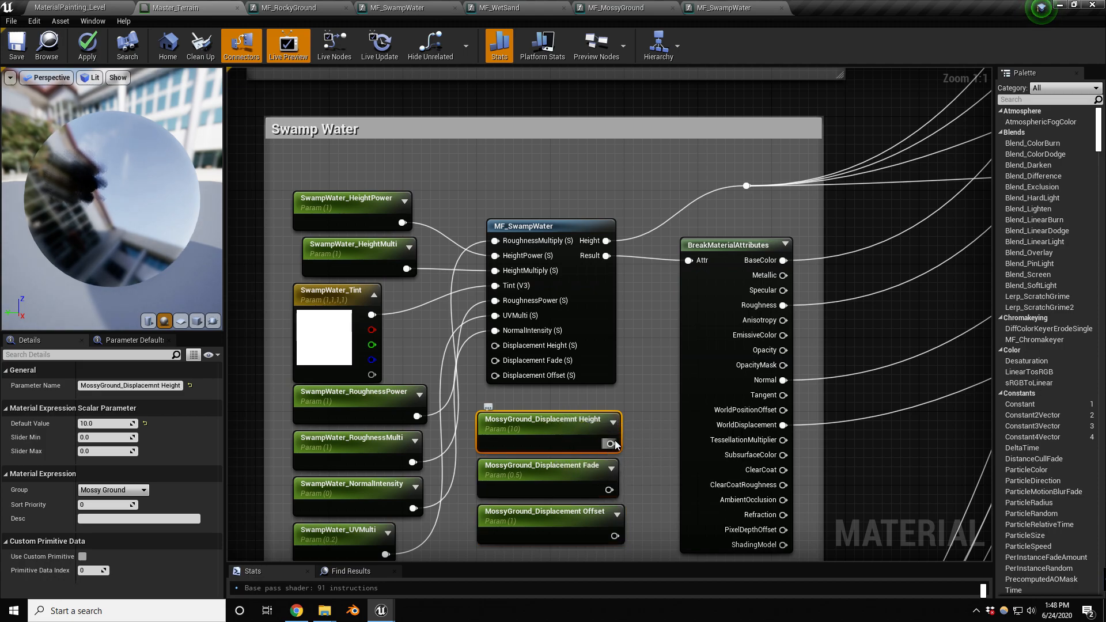
left_click_drag(612, 444, 527, 368)
left_click_drag(505, 347, 505, 348)
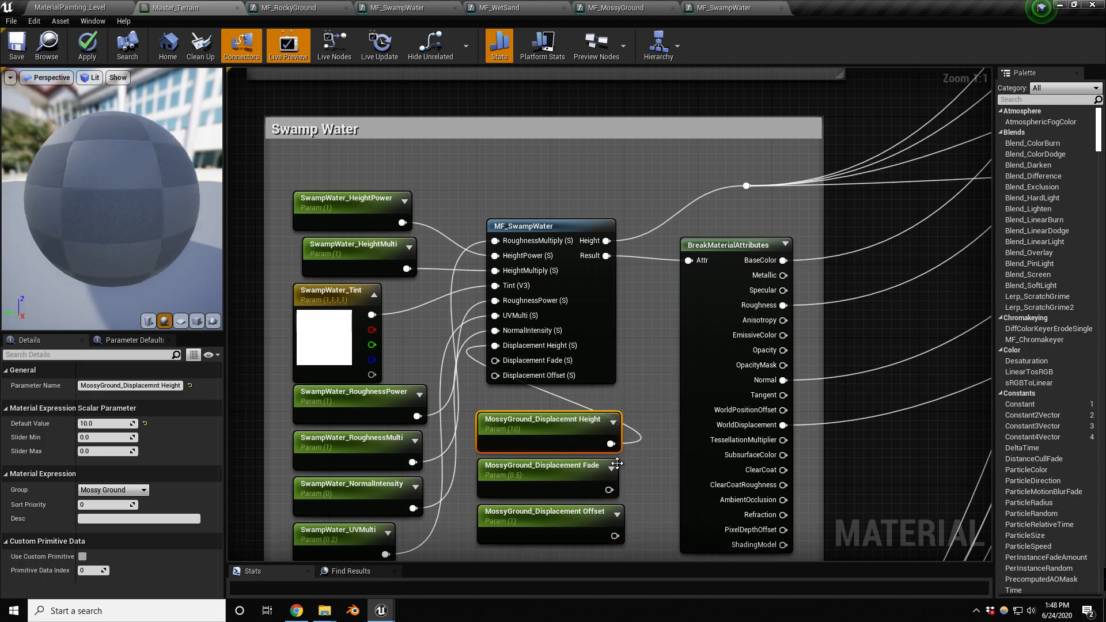
left_click_drag(609, 489, 497, 361)
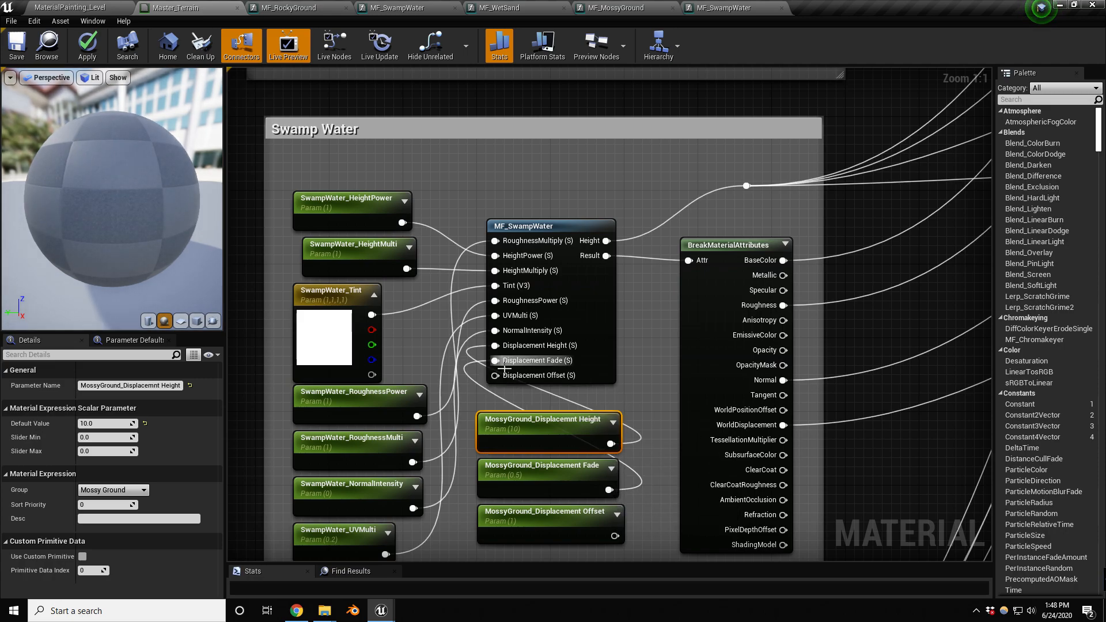
left_click_drag(614, 535, 512, 378)
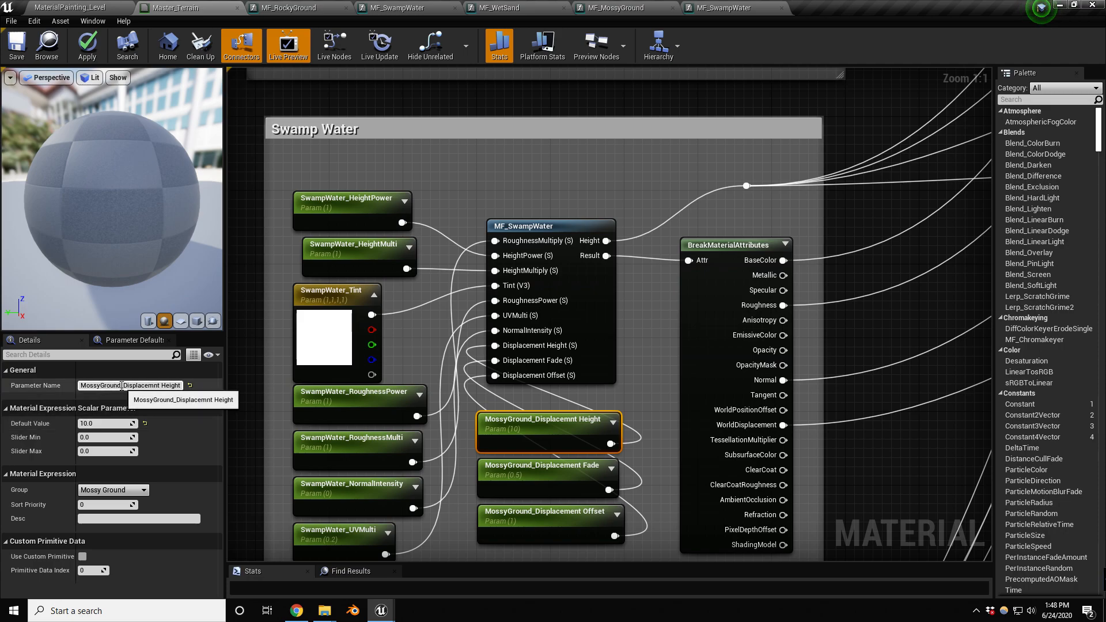
Step: Rename the copied height parameter in the Swamp Water section to SwampWater_Displacemnt Height
left_click_drag(120, 386, 71, 385)
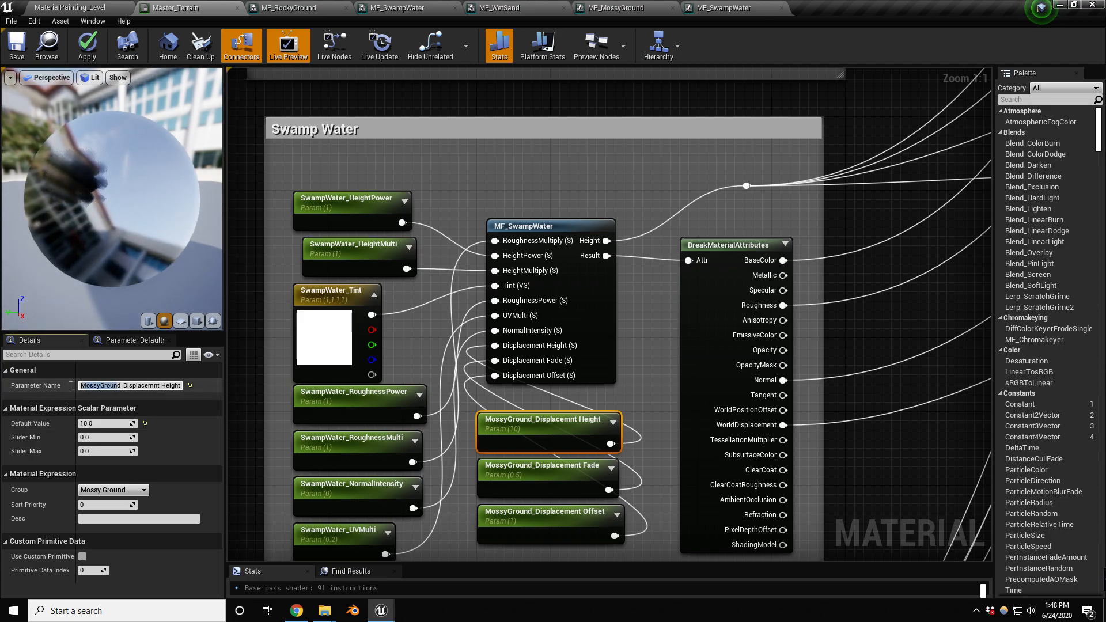
type("Swamp")
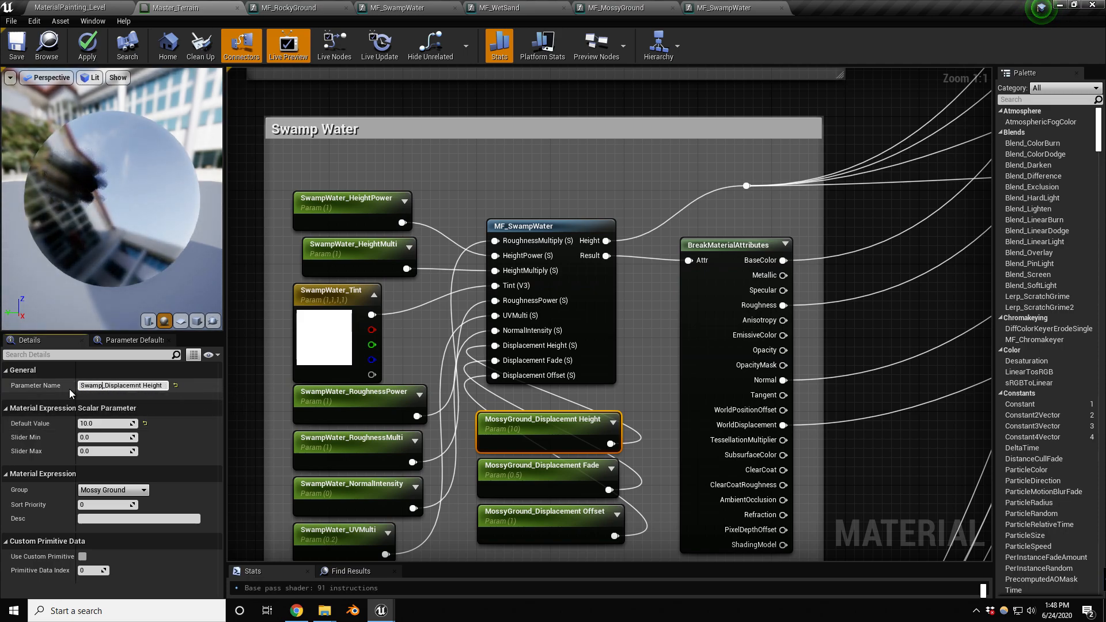
type("Water")
key("shift+Left")
key("shift+Left")
key("shift+Left")
key("shift+Left")
key("shift+Left")
key("shift+Left")
key("shift+Left")
key("shift+Left")
key("shift+Left")
key("shift+Left")
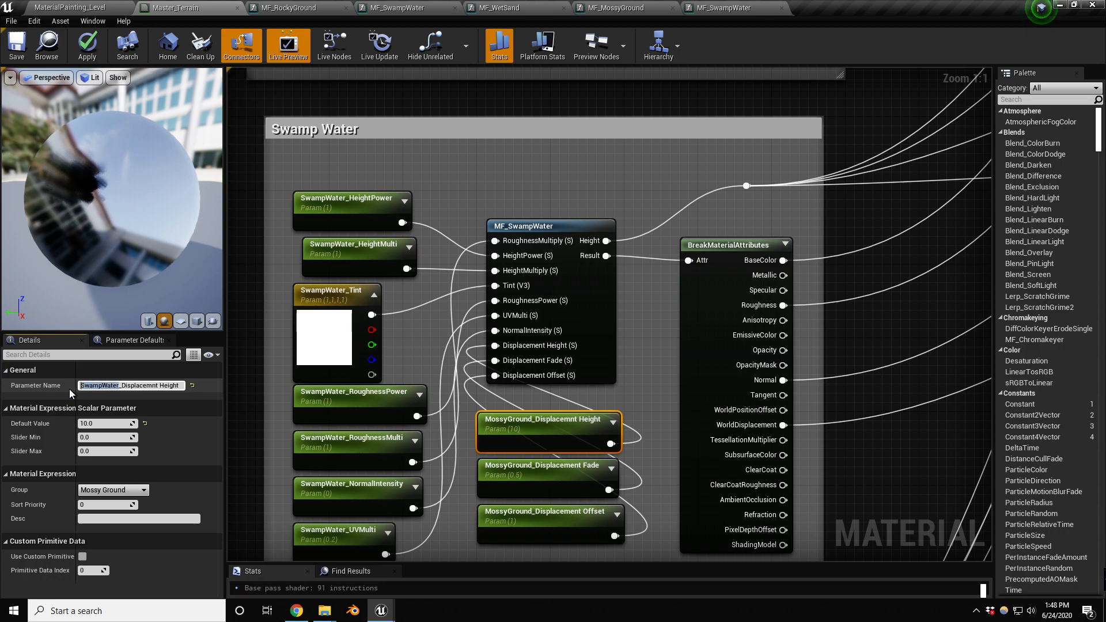
key("Return")
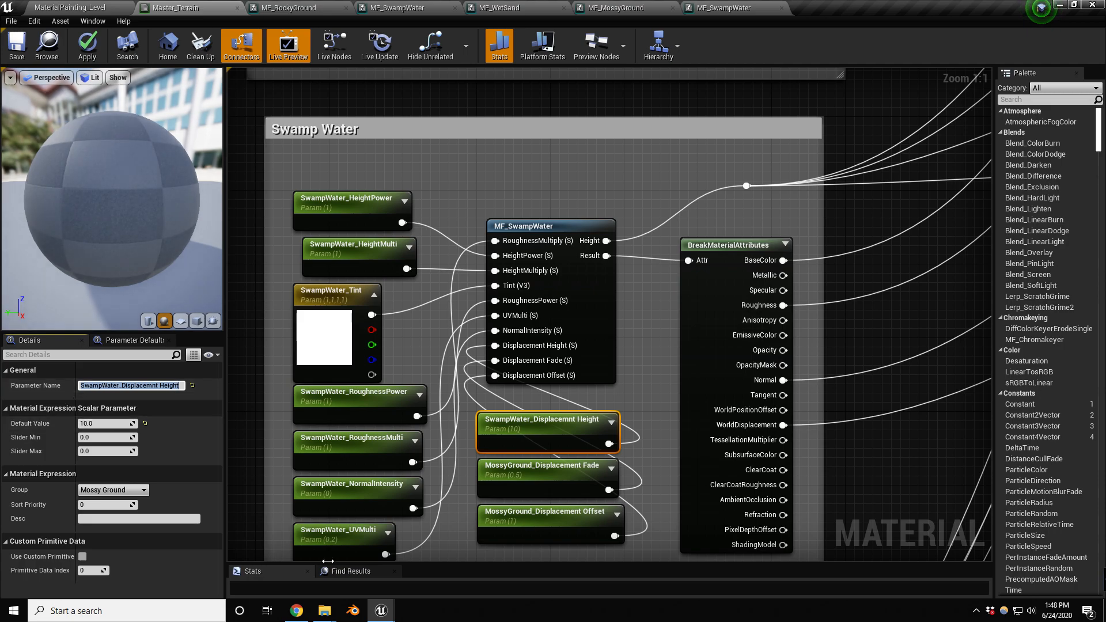
Step: Assign the three copied displacement parameters in the Swamp Water section to the Swamp Water group
left_click(536, 488, "ctrl")
left_click(530, 515, "ctrl")
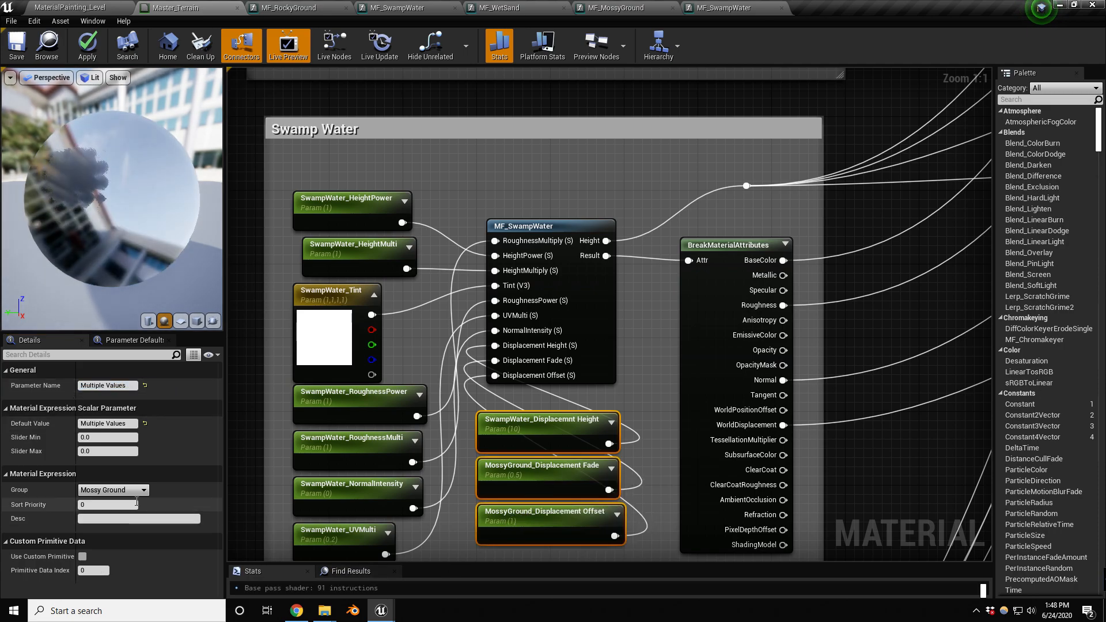
left_click(148, 493)
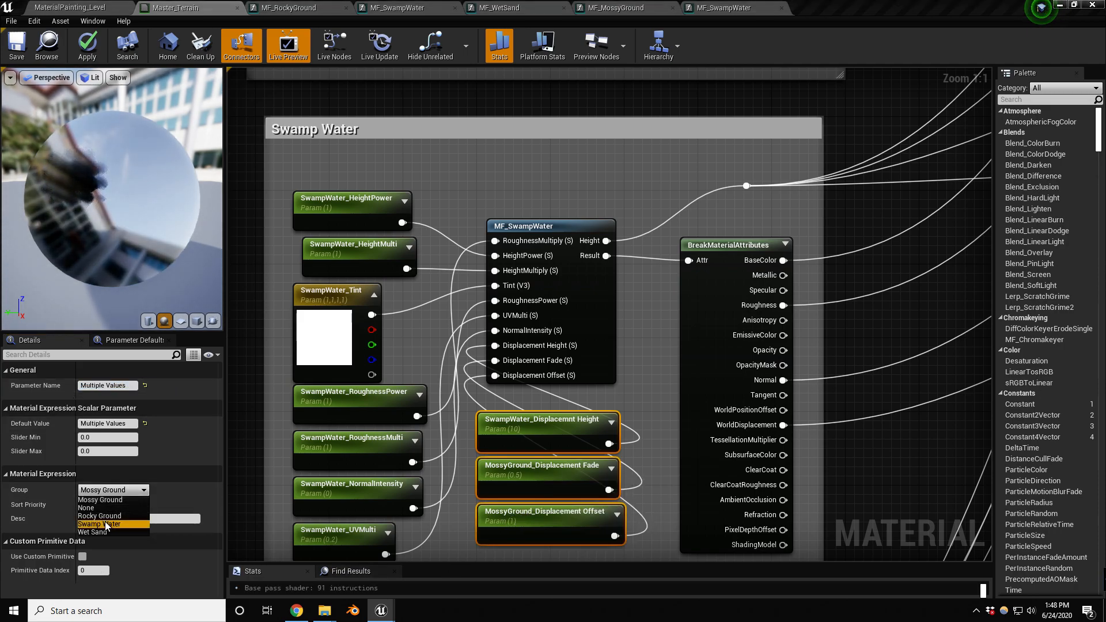
left_click(106, 525)
Step: Rename the copied fade and offset parameters to SwampWater_Displacement Fade and SwampWater_Displacement Offset
left_click(522, 490)
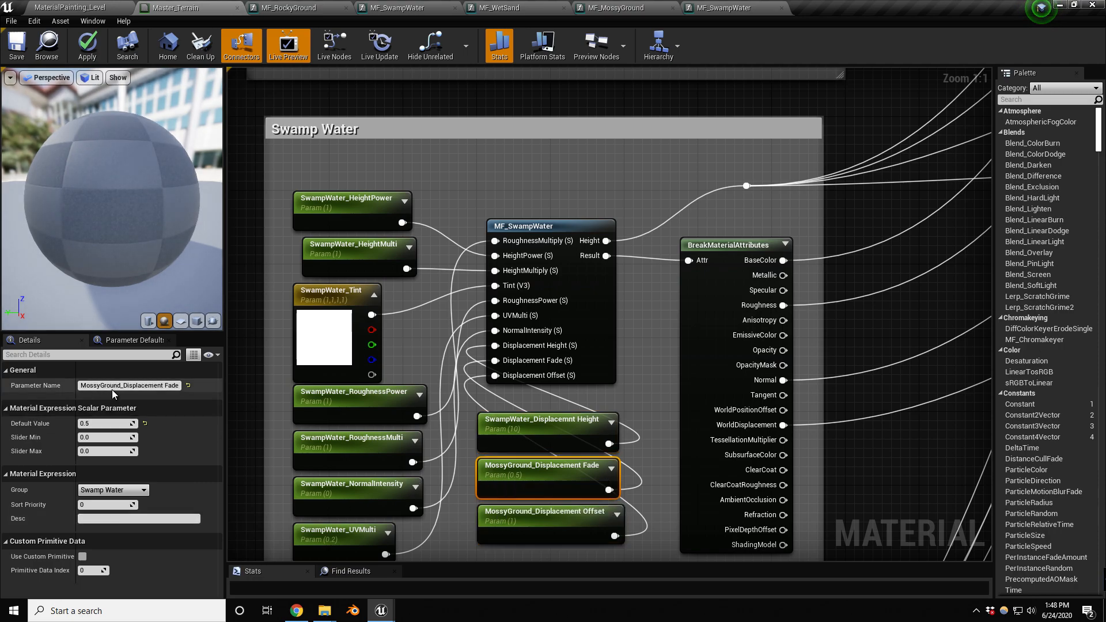
left_click_drag(121, 386, 68, 389)
type("SwampWater")
key("Return")
left_click(506, 522)
left_click_drag(123, 386, 58, 388)
type("SwampWater")
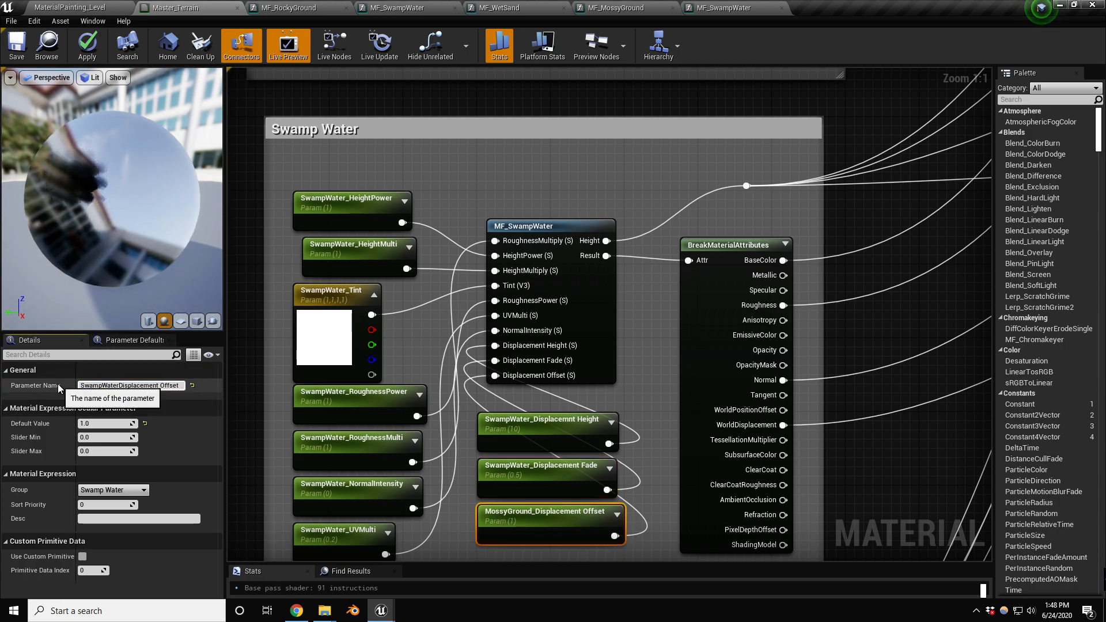
type("_")
key("Return")
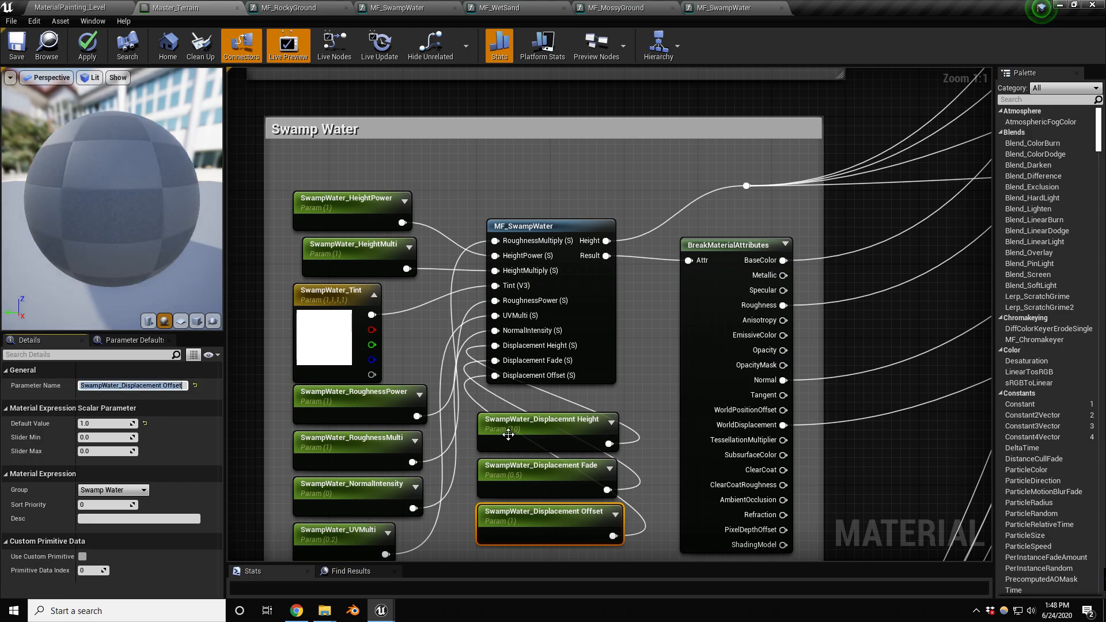
Step: Duplicate the three Swamp Water displacement parameters and place the copies below the MF_WetSand node
right_click_drag(509, 436, 518, 215)
left_click(527, 244, "shift")
left_click(530, 213, "shift")
scroll(530, 213, "down", 2)
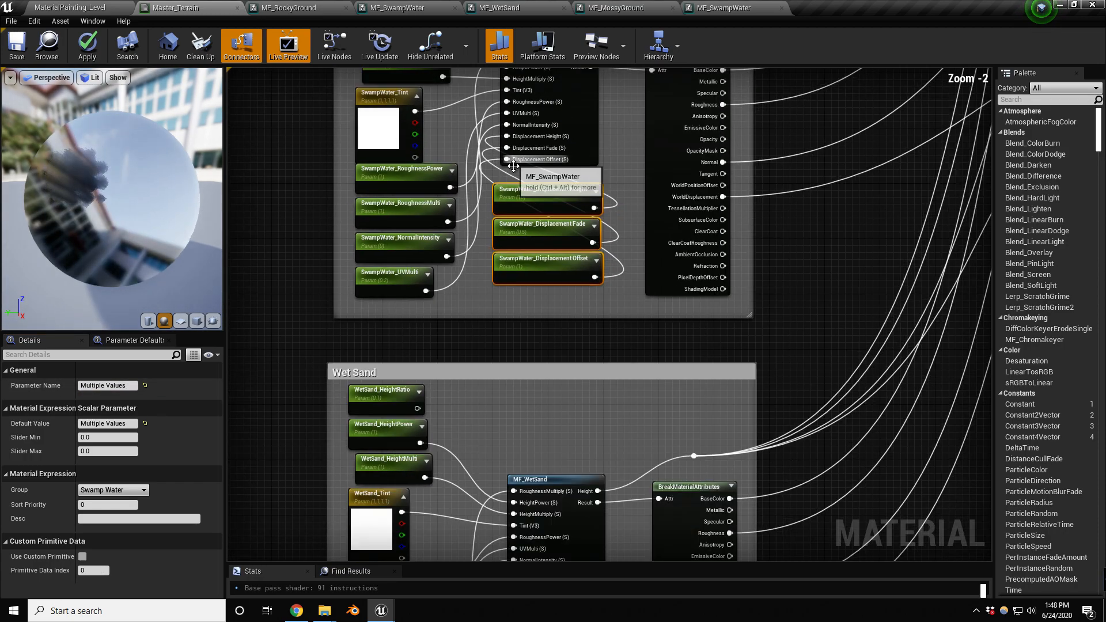
right_click_drag(527, 365, 534, 310)
key("ctrl+c")
key("ctrl+v")
left_click_drag(552, 288, 537, 447)
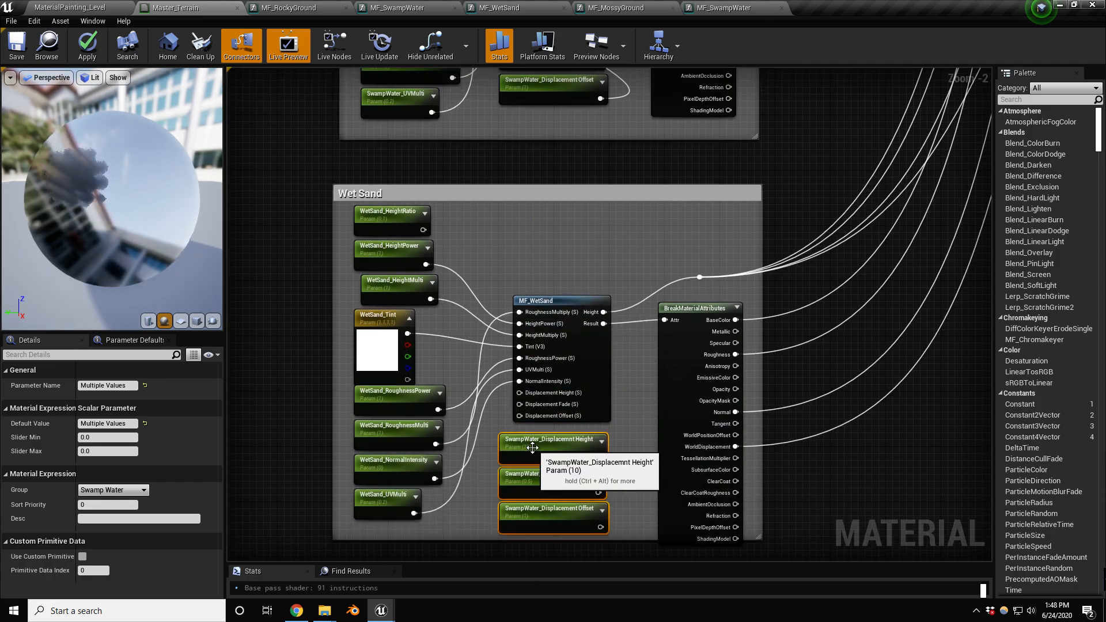
Step: Connect the copied height, fade and offset parameters to MF_WetSand's Displacement Height, Displacement Fade and Displacement Offset inputs
scroll(533, 447, "up", 2)
right_click_drag(592, 475, 595, 419)
left_click(599, 416)
left_click_drag(625, 404, 536, 323)
left_click_drag(624, 450, 520, 330)
left_click_drag(629, 496, 521, 345)
Step: Assign the three copied displacement parameters below MF_WetSand to the Wet Sand group
left_click(539, 379)
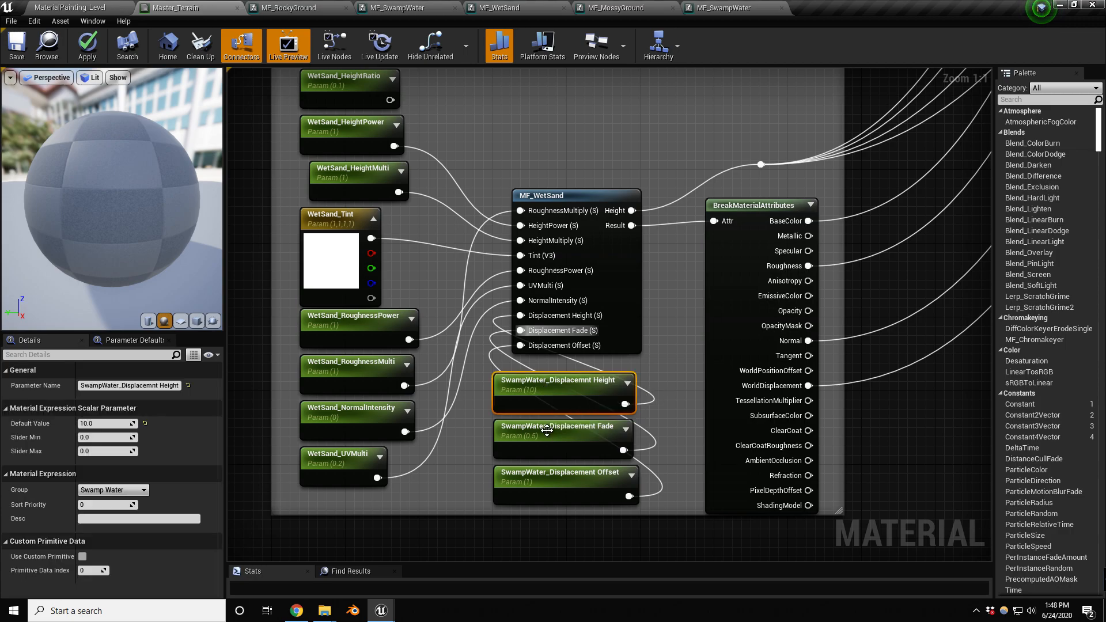
left_click(538, 427, "ctrl")
left_click(539, 471, "ctrl")
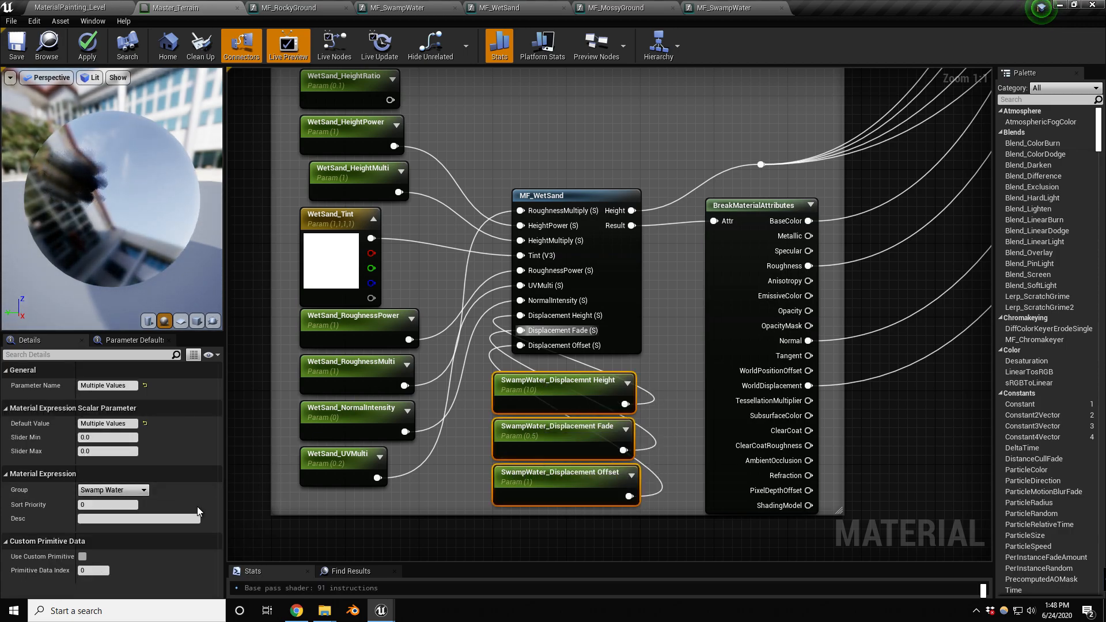
left_click(142, 489)
left_click(144, 490)
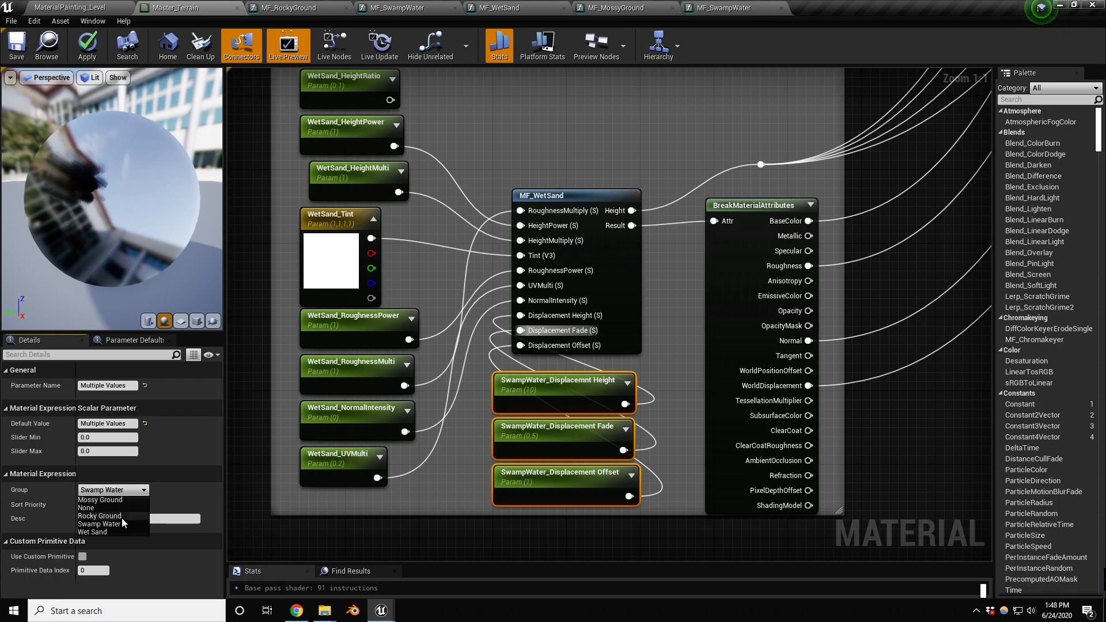
left_click(109, 507)
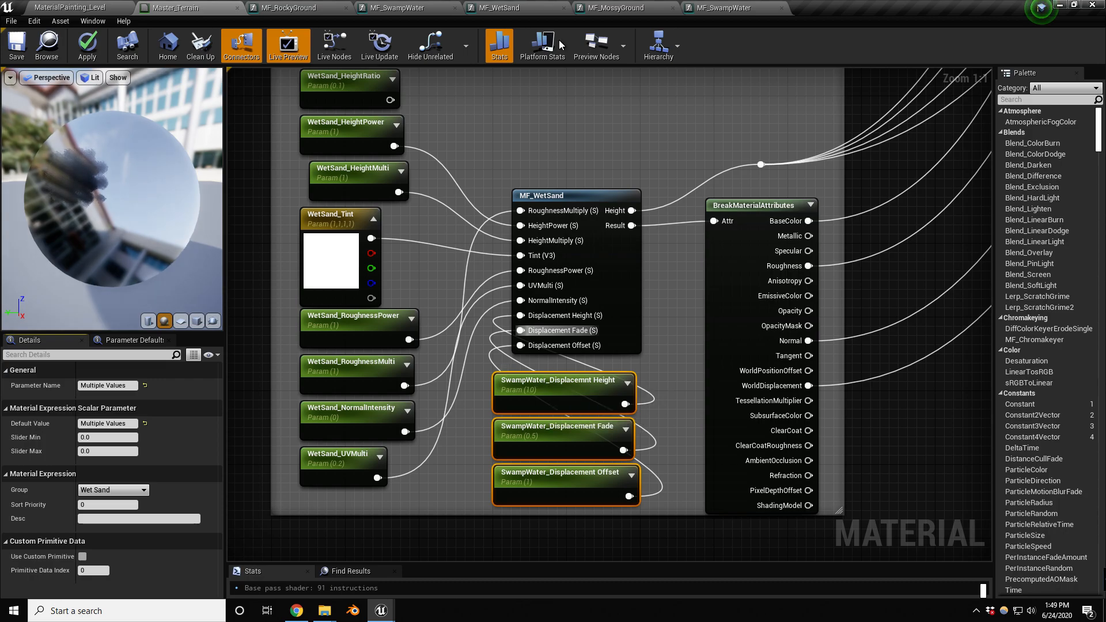
Step: Check the displacement nodes inside the MF_WetSand function and return to Master_Terrain
left_click(513, 8)
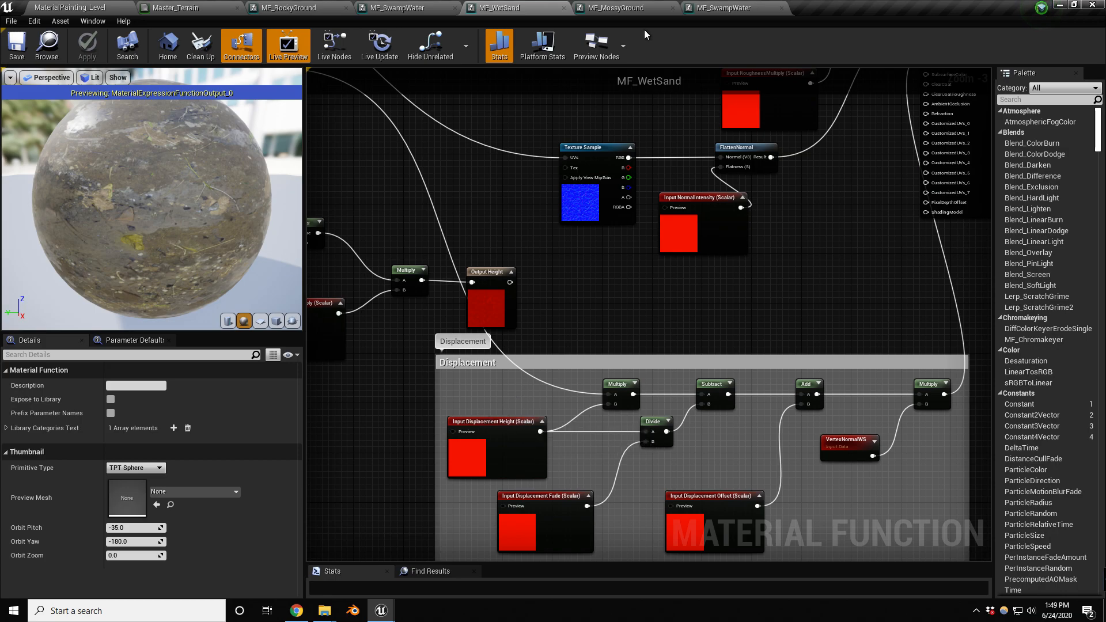
left_click(197, 8)
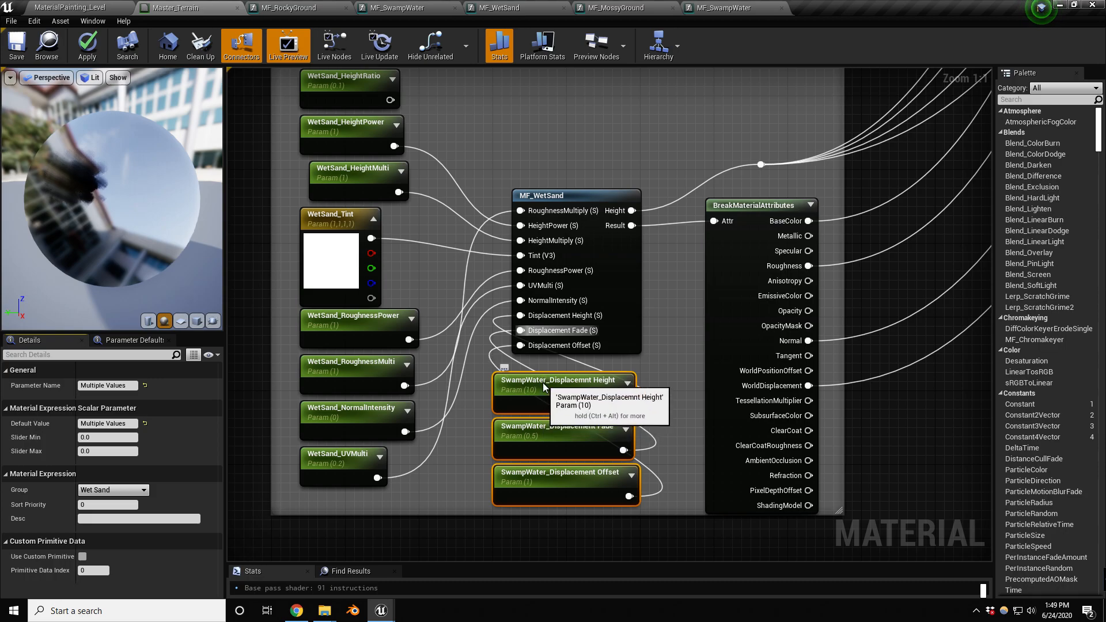
Step: Rename the copied height parameter in the Wet Sand section to WetSand_Displacemnt Height
left_click(529, 401)
right_click_drag(461, 418, 506, 464)
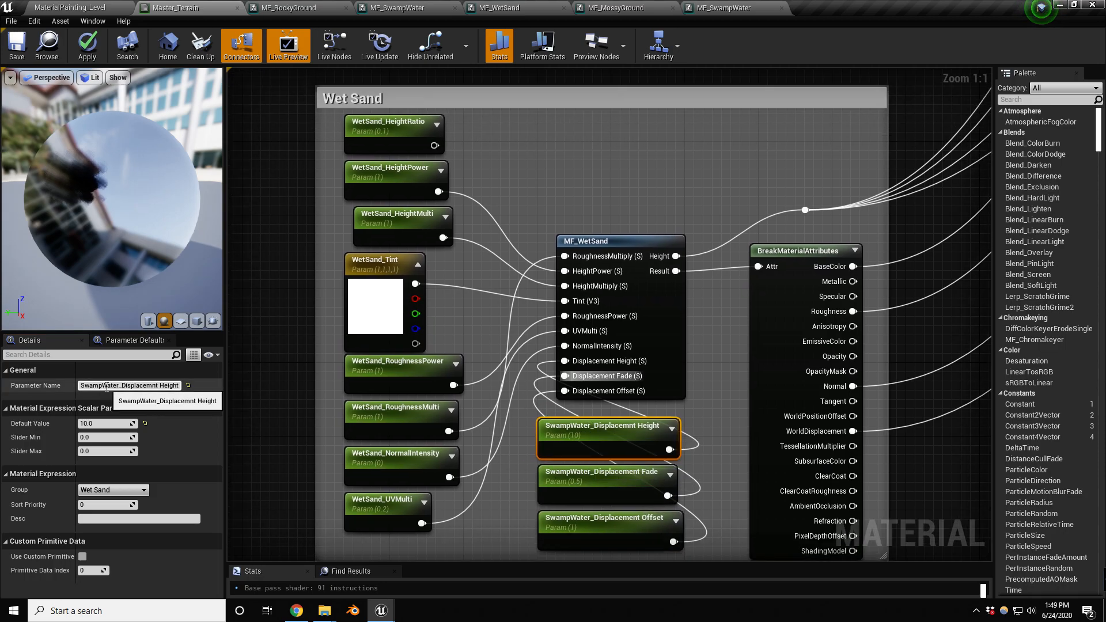
left_click_drag(121, 385, 75, 387)
type("WetSand")
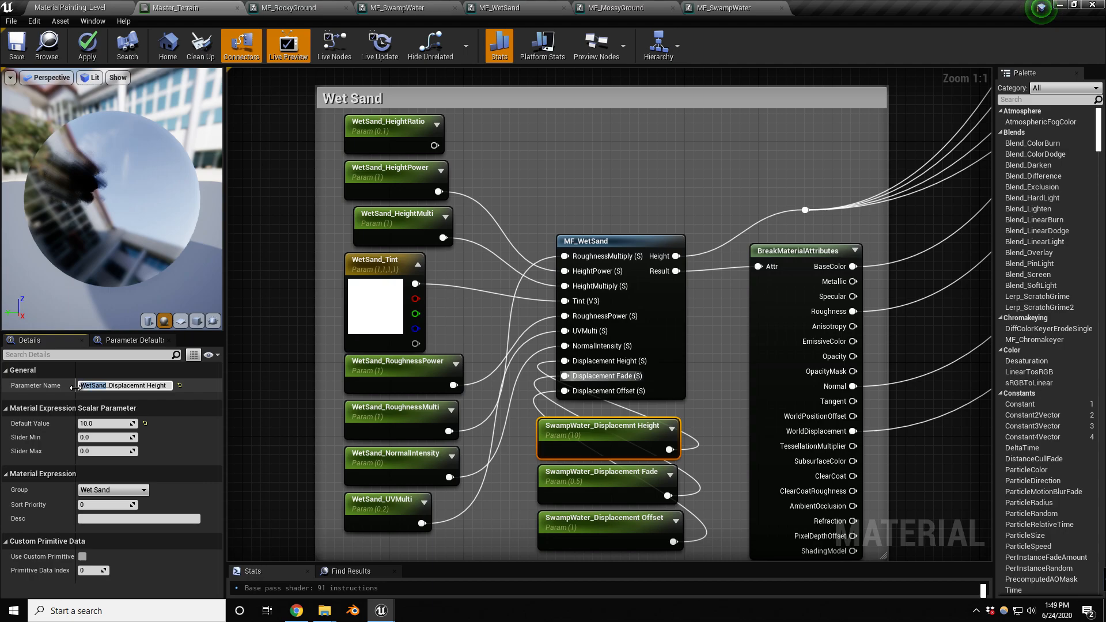
key("Return")
Step: Rename the copied fade and offset parameters to WetSand_Displacement Fade and WetSand_Displacement Offset
left_click(570, 483)
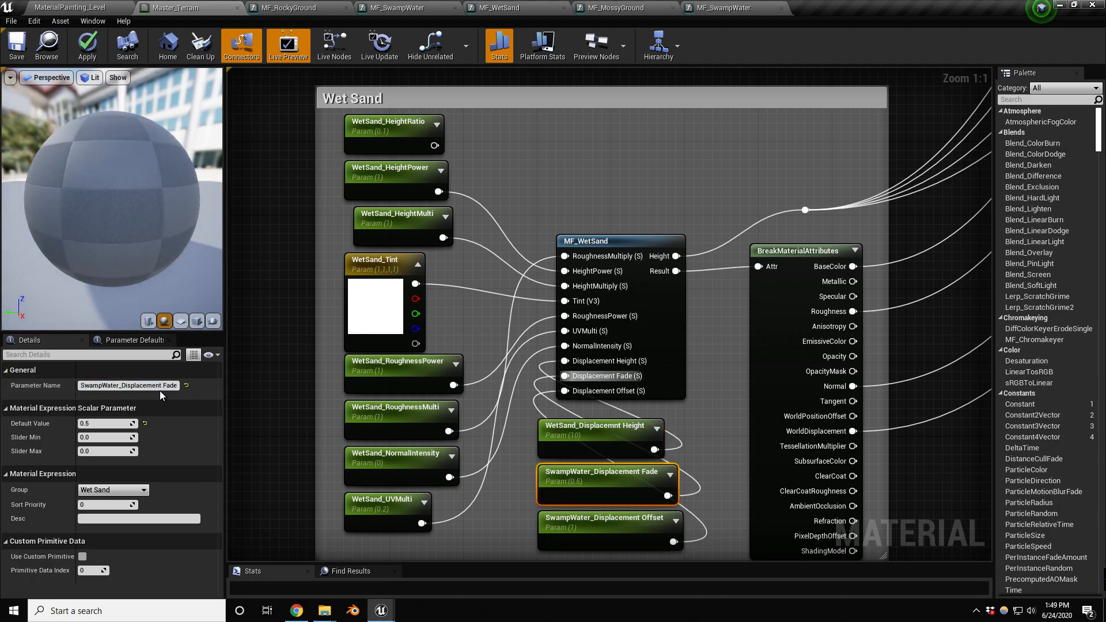
left_click_drag(119, 386, 47, 385)
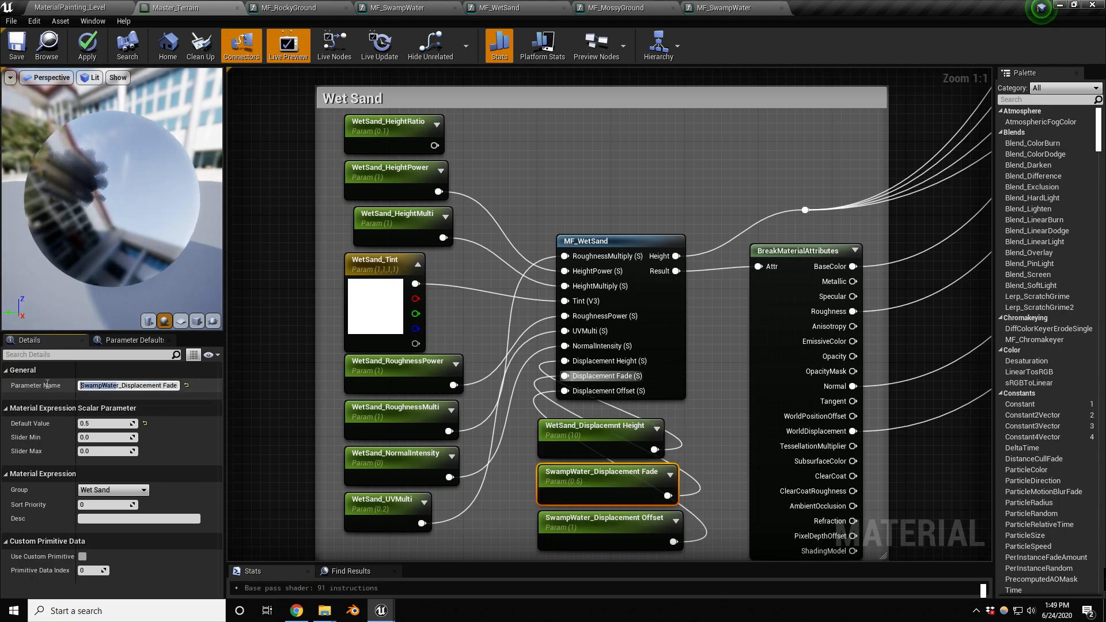
type("WetSand")
key("Return")
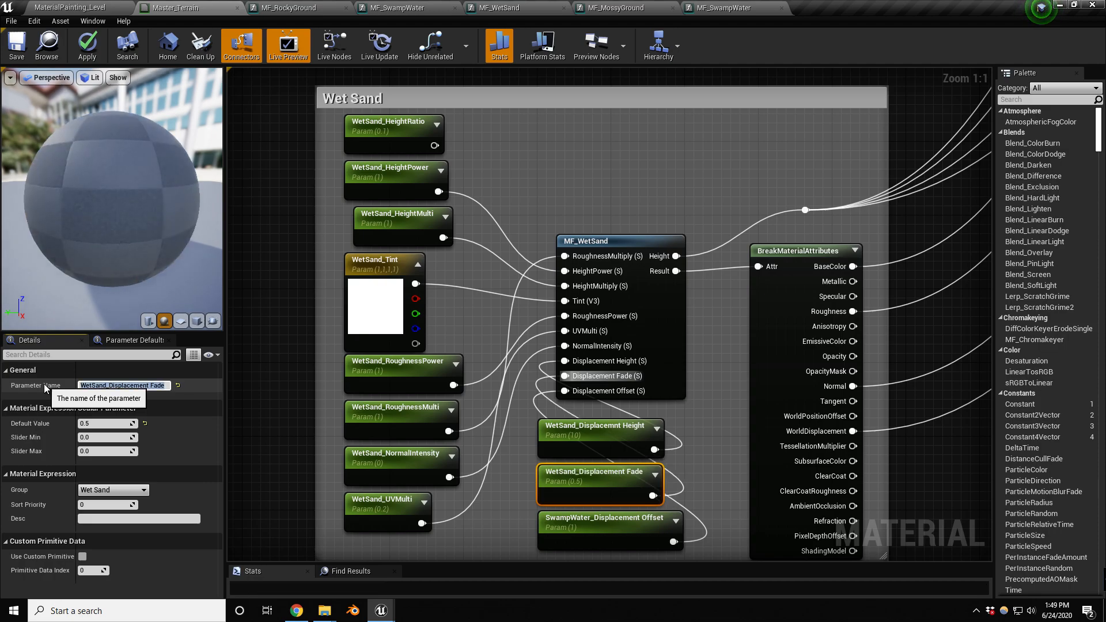
left_click(605, 525)
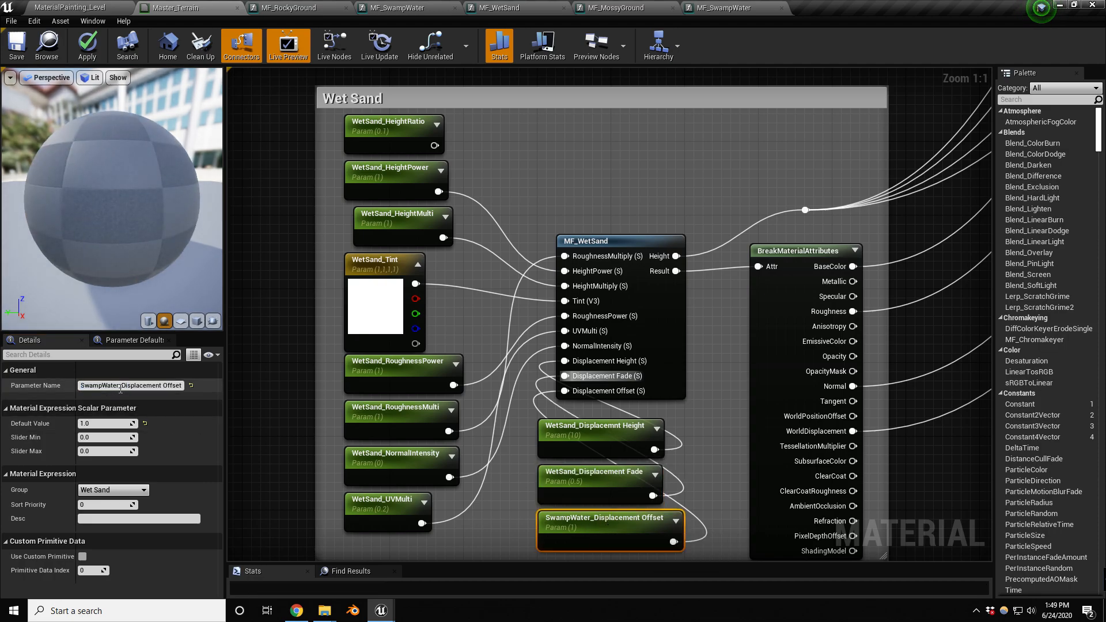
left_click_drag(120, 390, 60, 390)
type("WetSand")
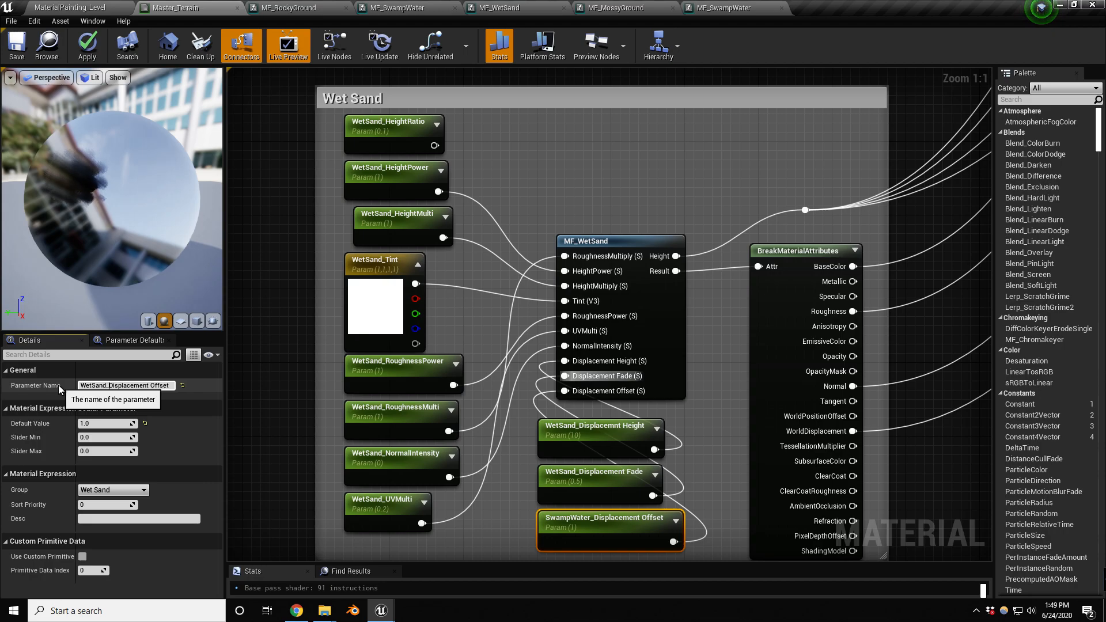
key("Return")
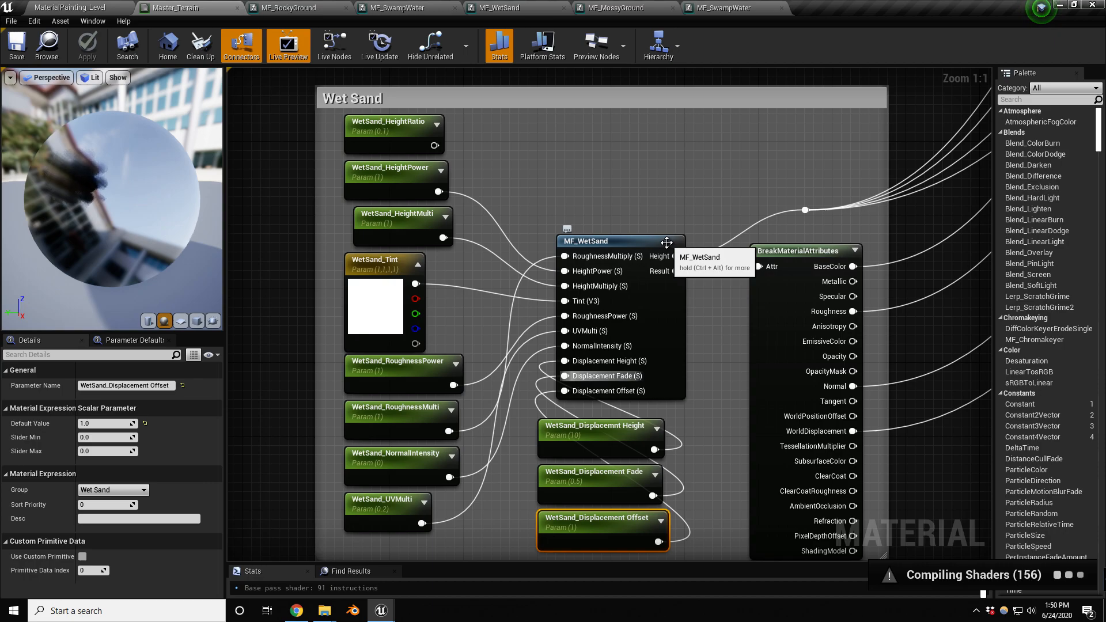
Step: Add a CameraPositionWS node between the Displacement Layer Blend and the Master_Terrain output node
right_click_drag(729, 202, 228, 294)
right_click_drag(683, 271, 383, 561)
right_click_drag(592, 237, 718, 477)
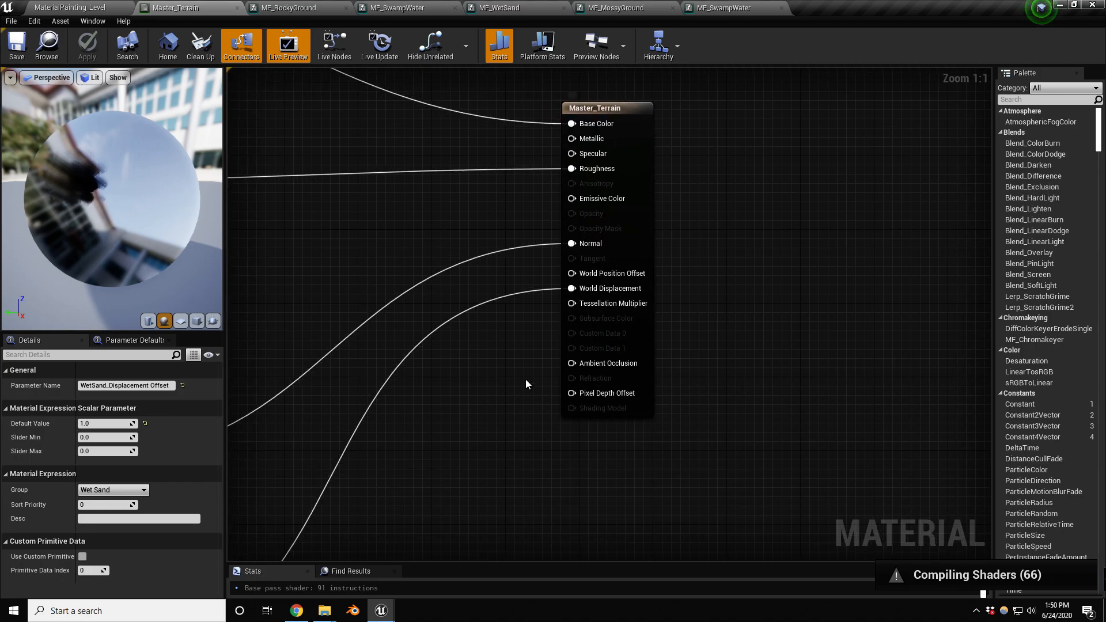
right_click_drag(531, 440, 579, 371)
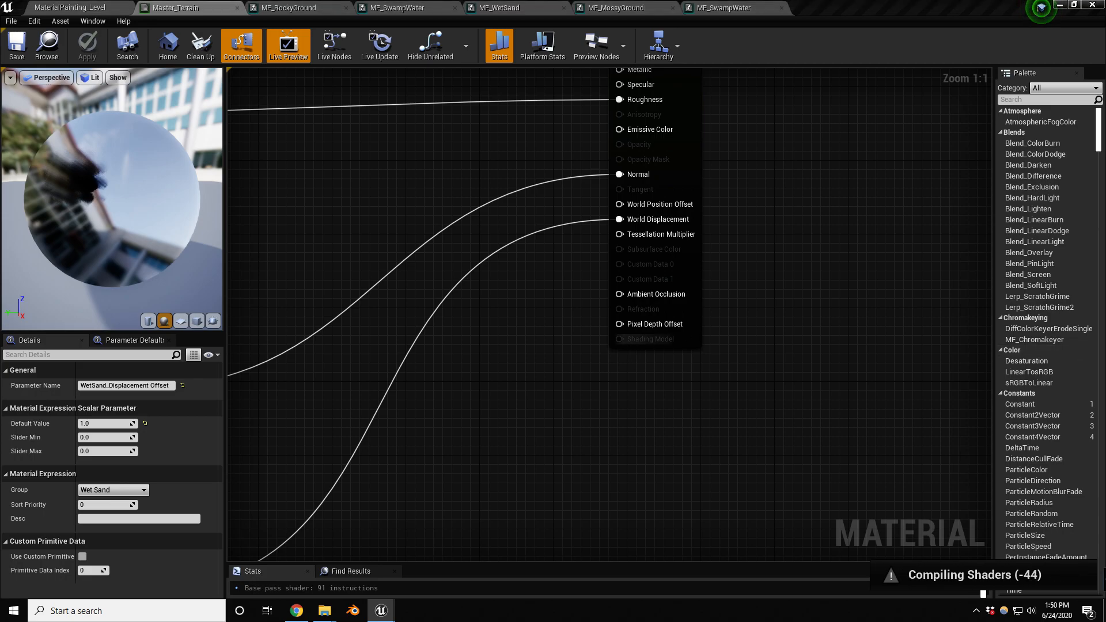
scroll(789, 340, "down", 2)
left_click(854, 176)
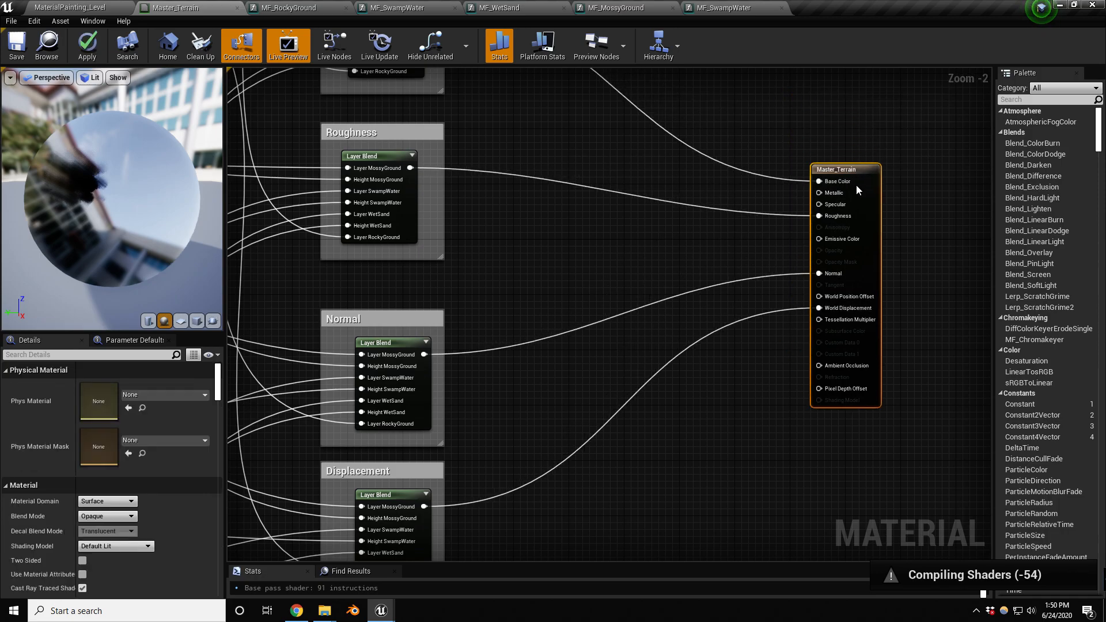
right_click_drag(643, 296, 710, 229)
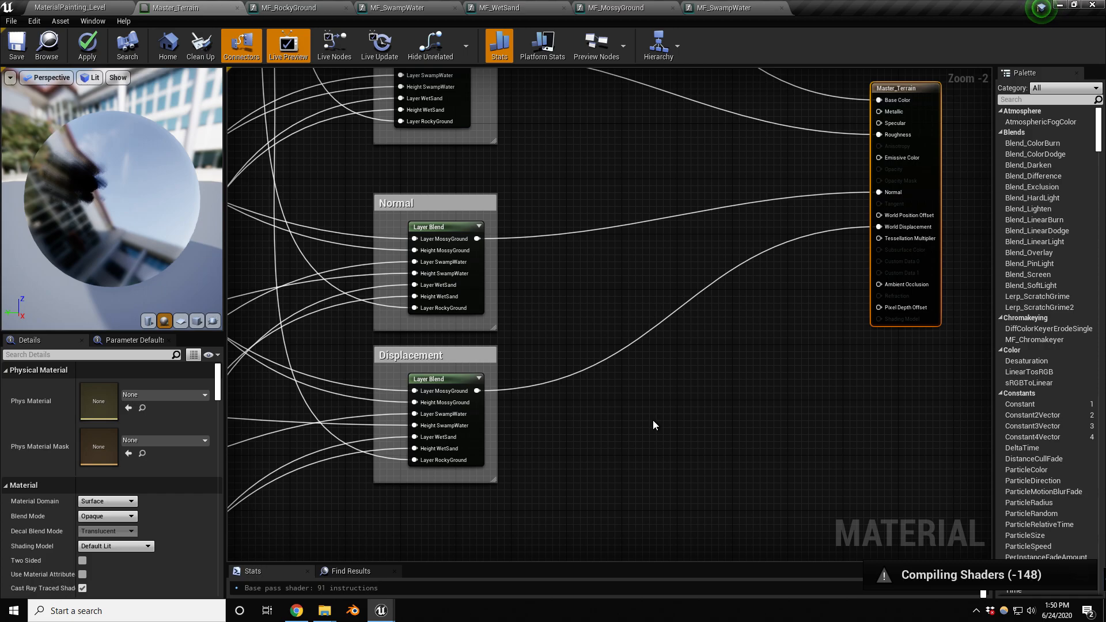
scroll(668, 399, "up", 2)
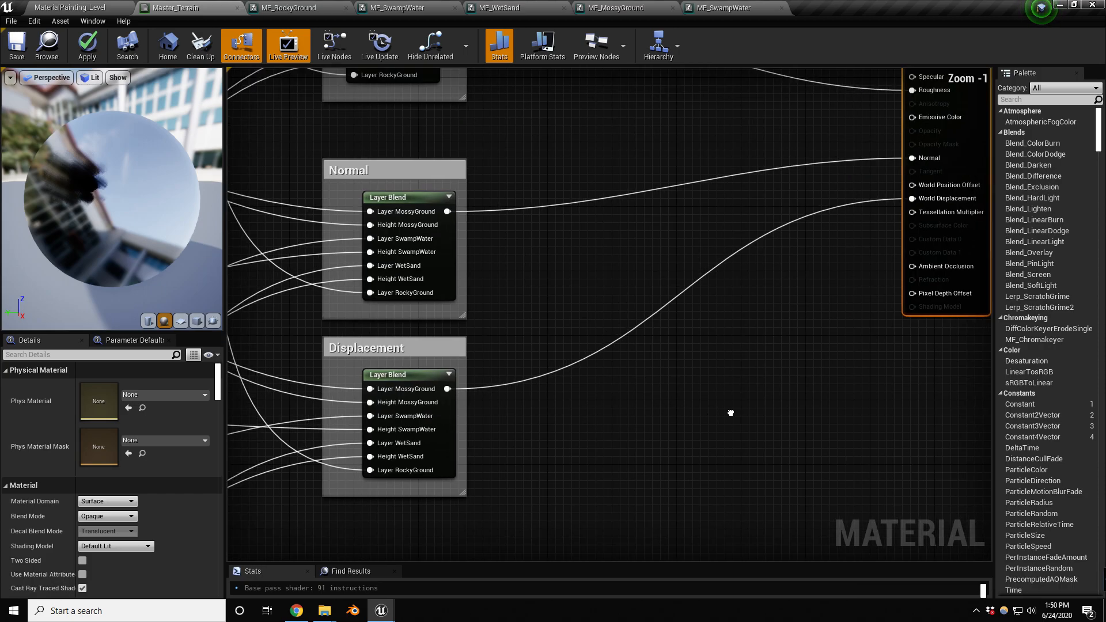
right_click(572, 414)
type("ca")
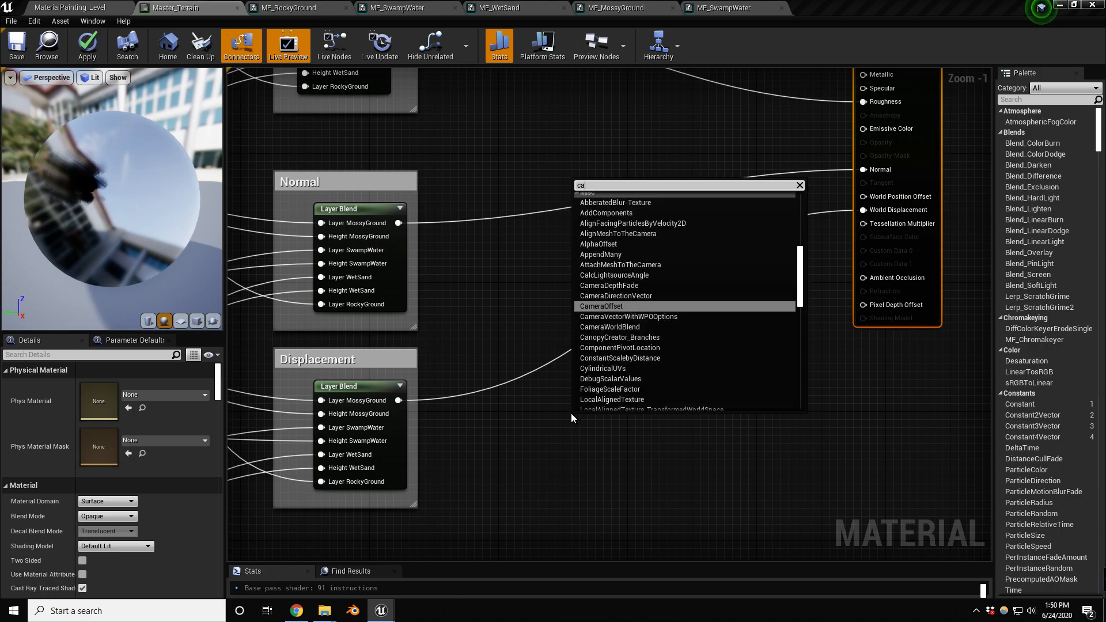
type("mera pos")
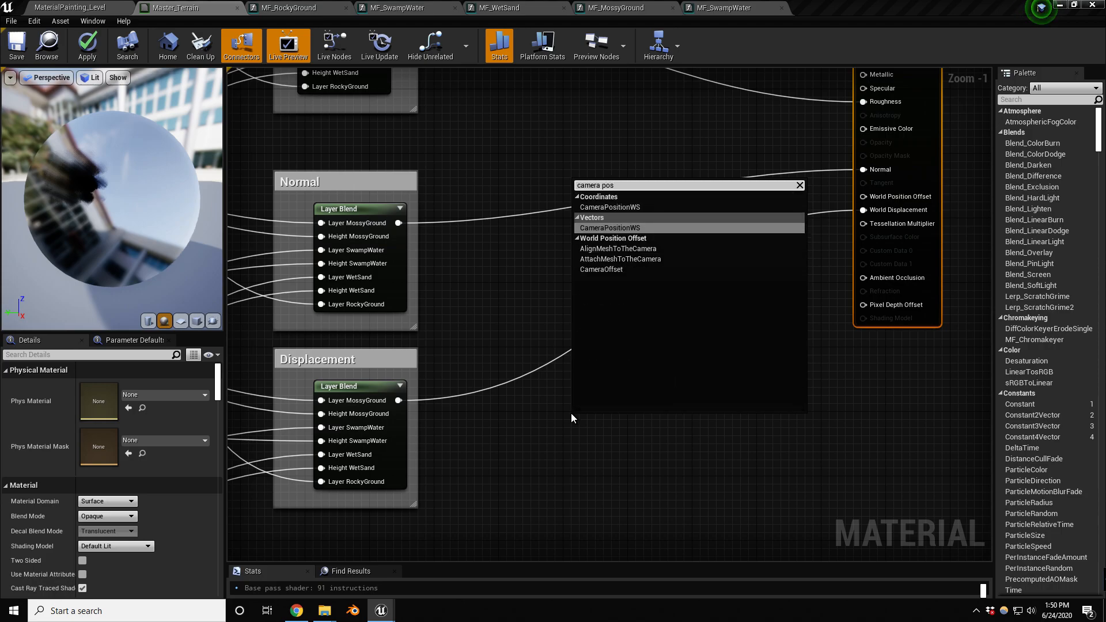
key("Return")
left_click_drag(611, 423, 588, 356)
Step: Add an Absolute World Position node and place it just below the Camera Position node
right_click(558, 436)
type("world")
key("Return")
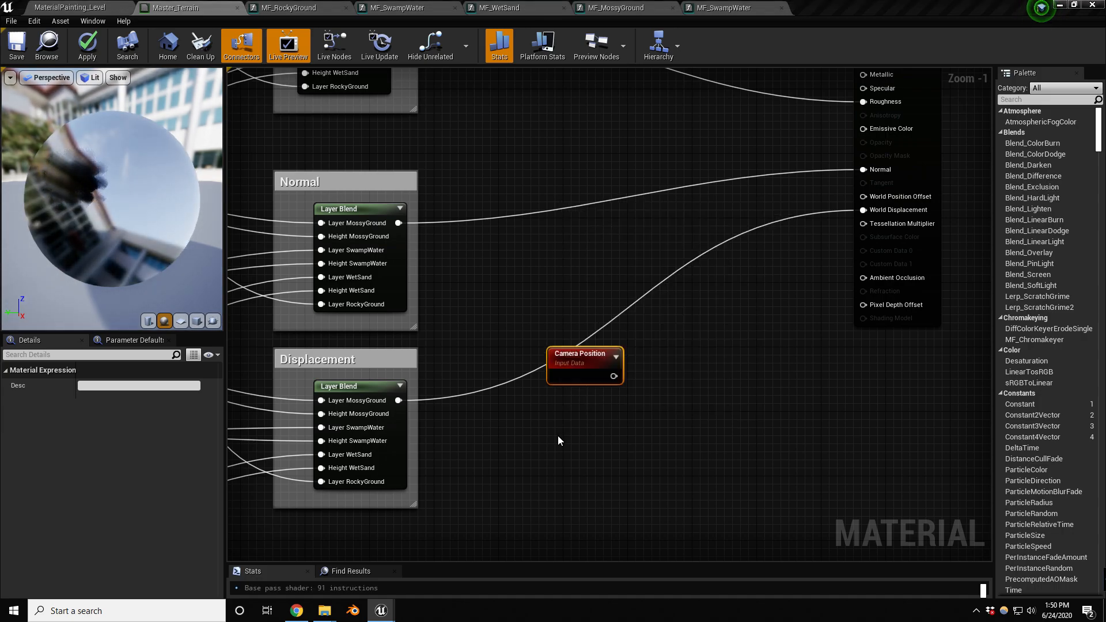
left_click_drag(592, 449, 558, 430)
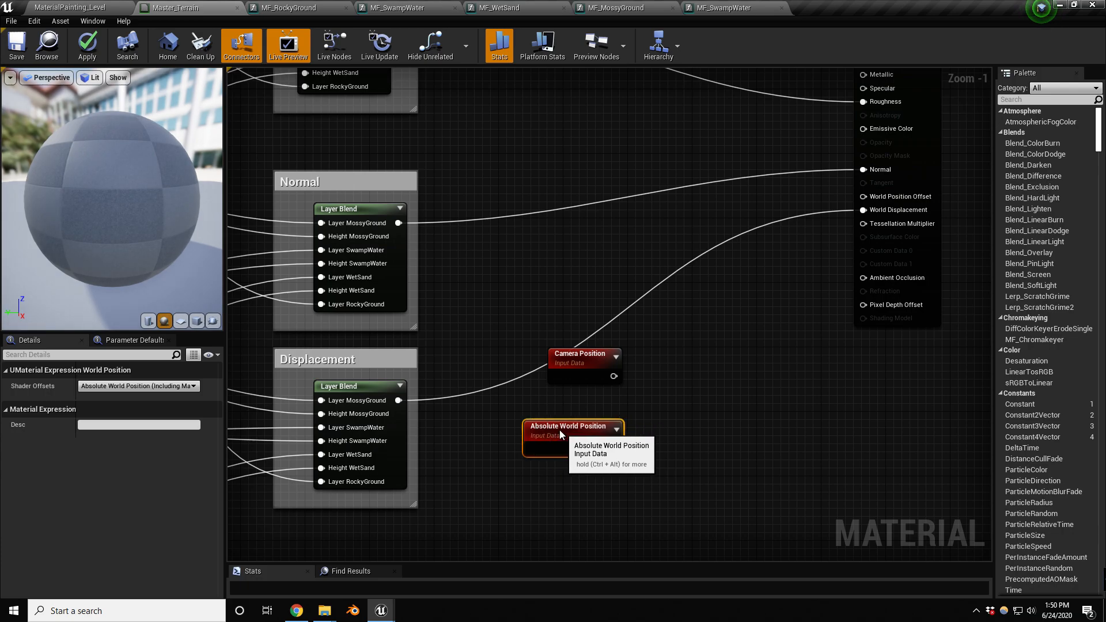
Step: Add a Subtract node that subtracts Absolute World Position from Camera Position
left_click_drag(613, 376, 655, 396)
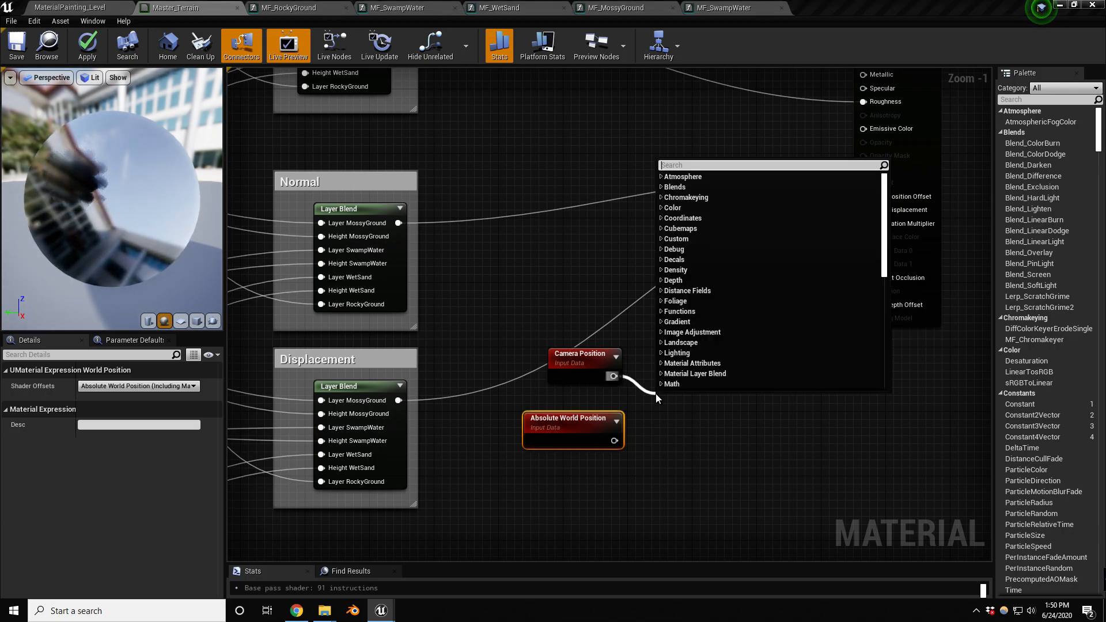
type("sub")
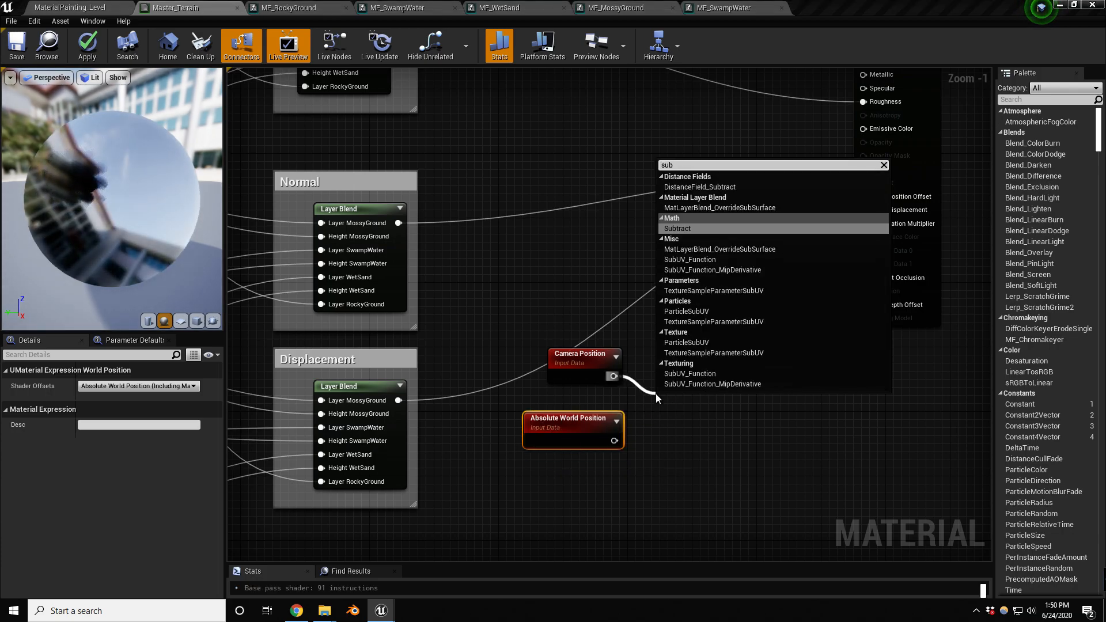
key("Return")
left_click_drag(668, 399, 665, 377)
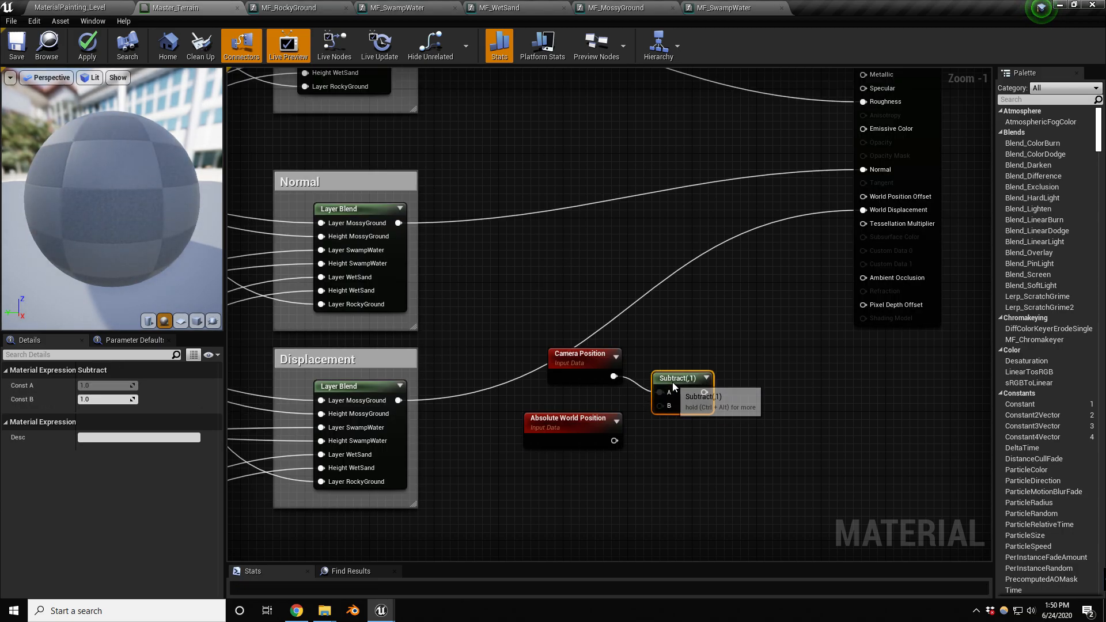
left_click_drag(614, 440, 663, 406)
Step: Feed the Subtract result into the Vector 3 input of a new VectorLength node placed beside it
right_click_drag(721, 348, 661, 331)
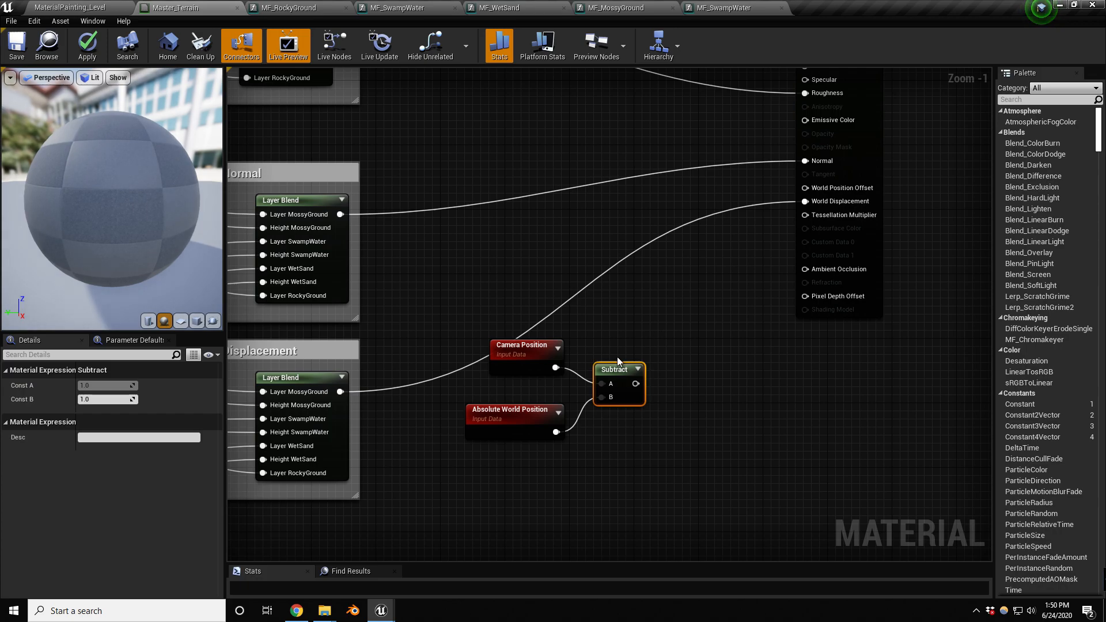
left_click_drag(636, 383, 667, 380)
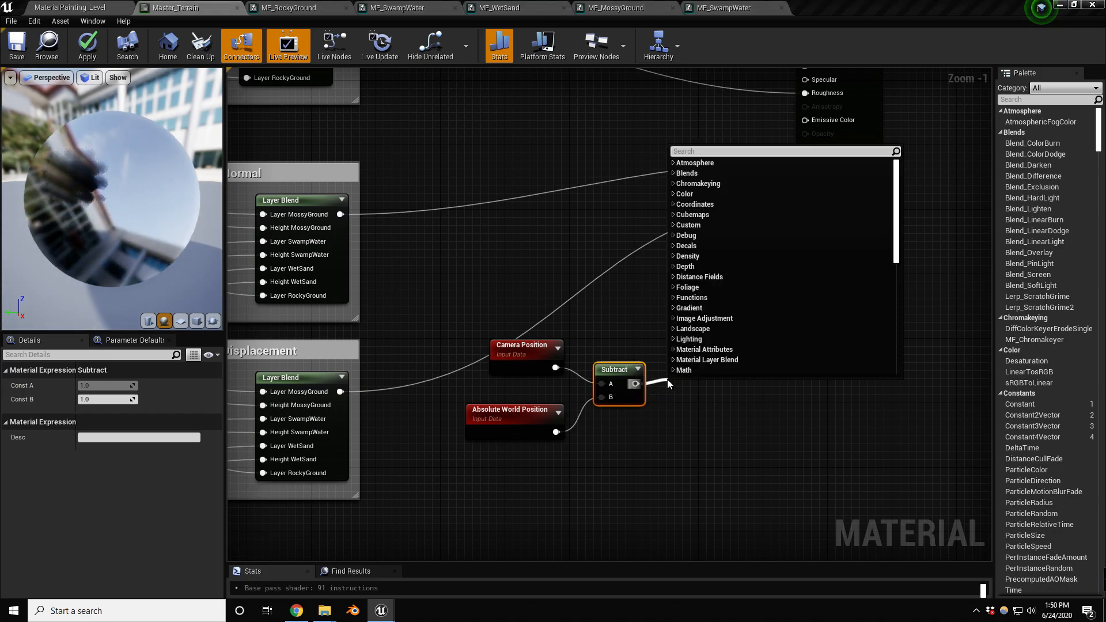
type("vectorlo")
key("BackSpace")
key("BackSpace")
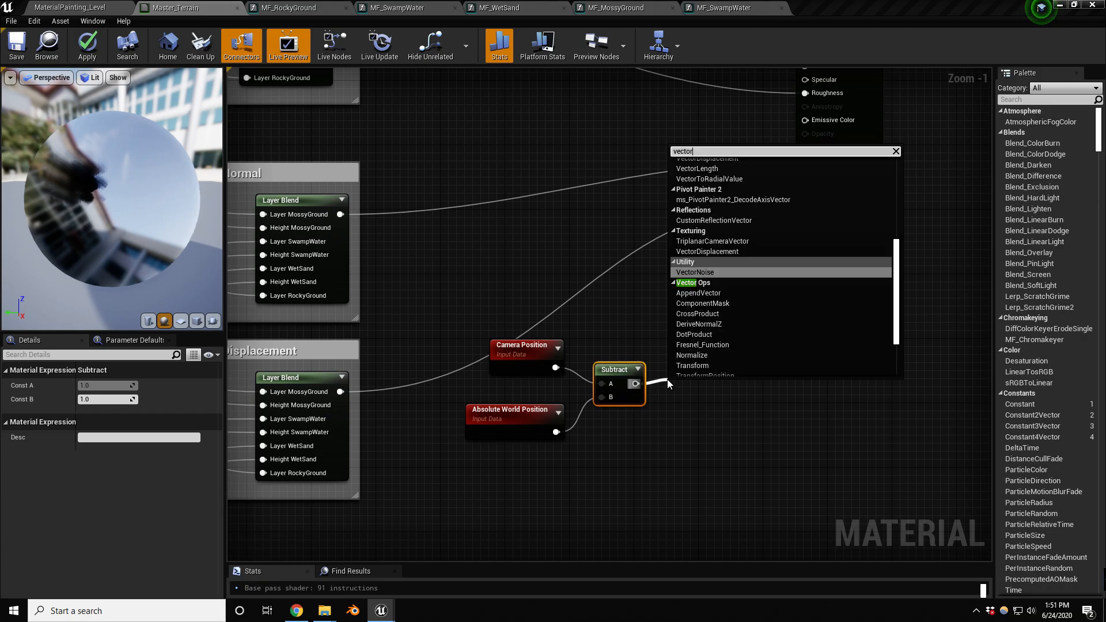
type("len")
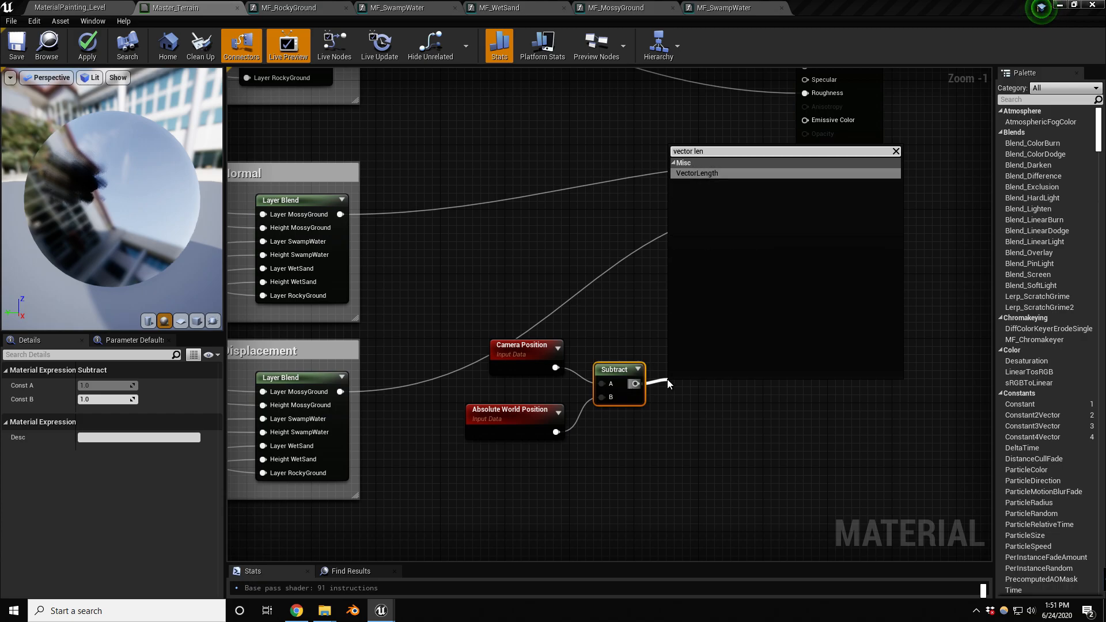
key("Return")
left_click_drag(694, 383, 685, 366)
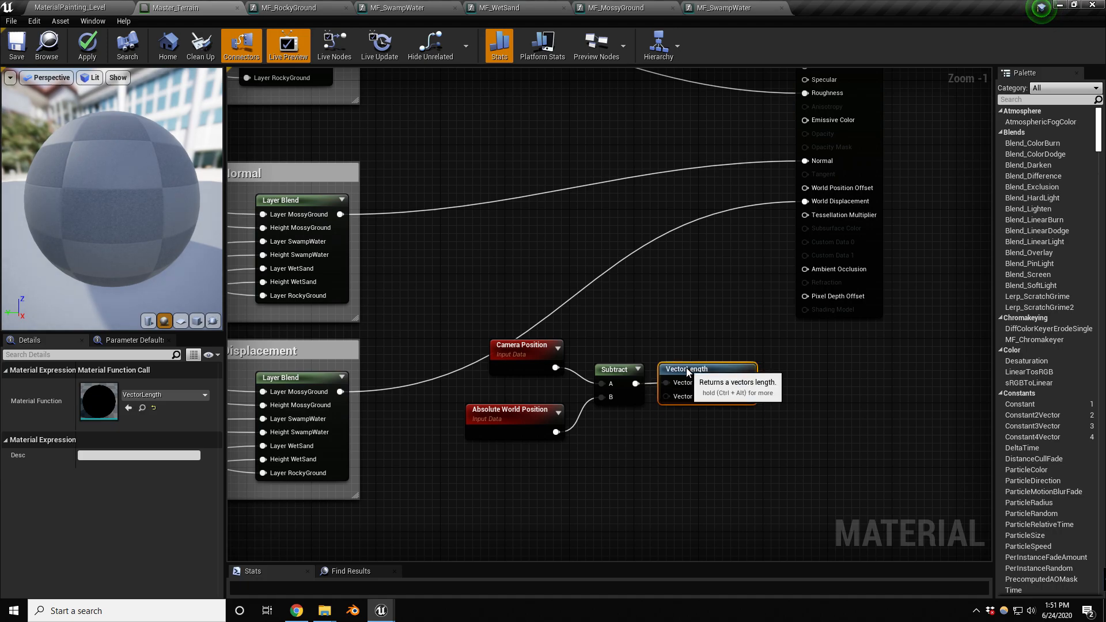
Step: Move the Master_Terrain output node farther from the blends and place the camera distance nodes just below the Displacement group
scroll(588, 386, "down", 2)
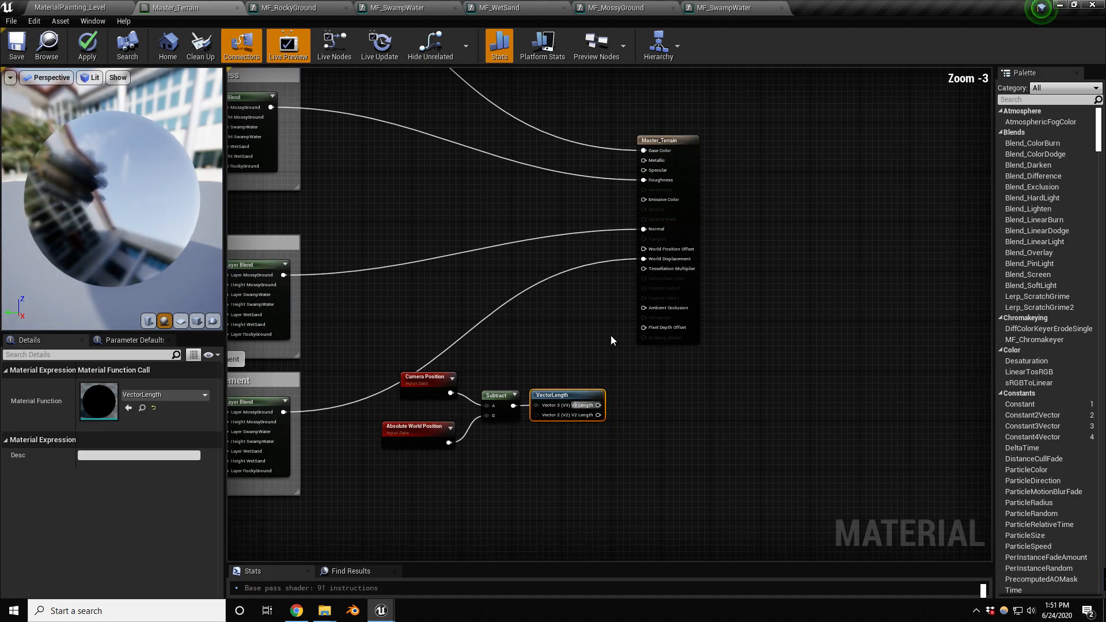
left_click_drag(677, 139, 737, 145)
right_click_drag(430, 346, 414, 304)
left_click_drag(430, 346, 543, 401)
left_click_drag(549, 360, 402, 490)
right_click_drag(424, 435, 489, 360)
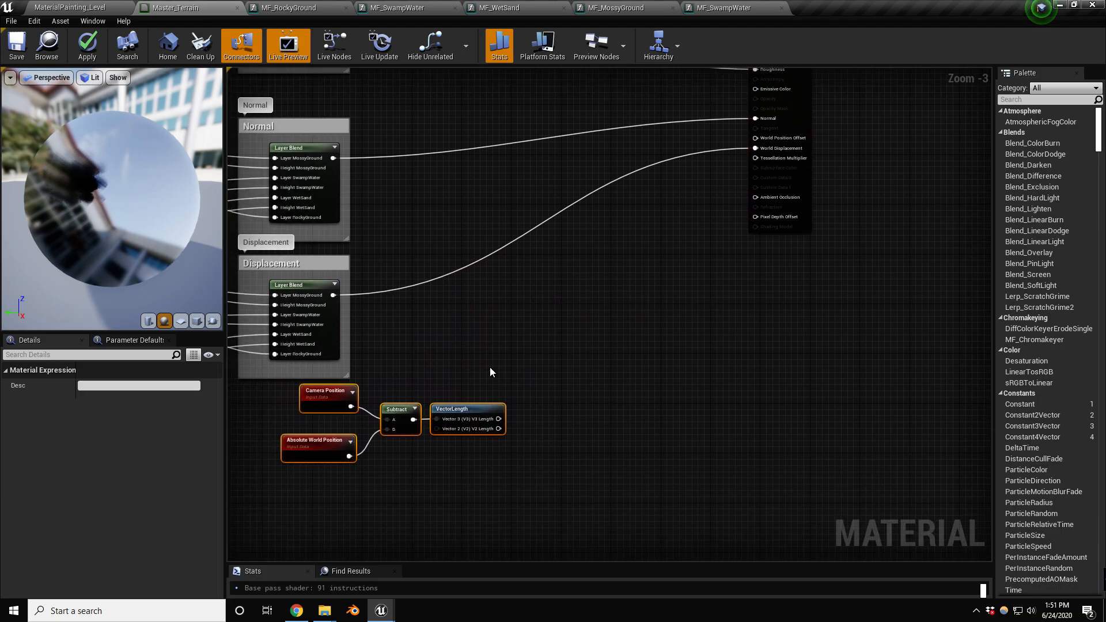
Step: Add a second Subtract node fed by the V3 Length output and align it with the VectorLength node
scroll(490, 359, "up", 2)
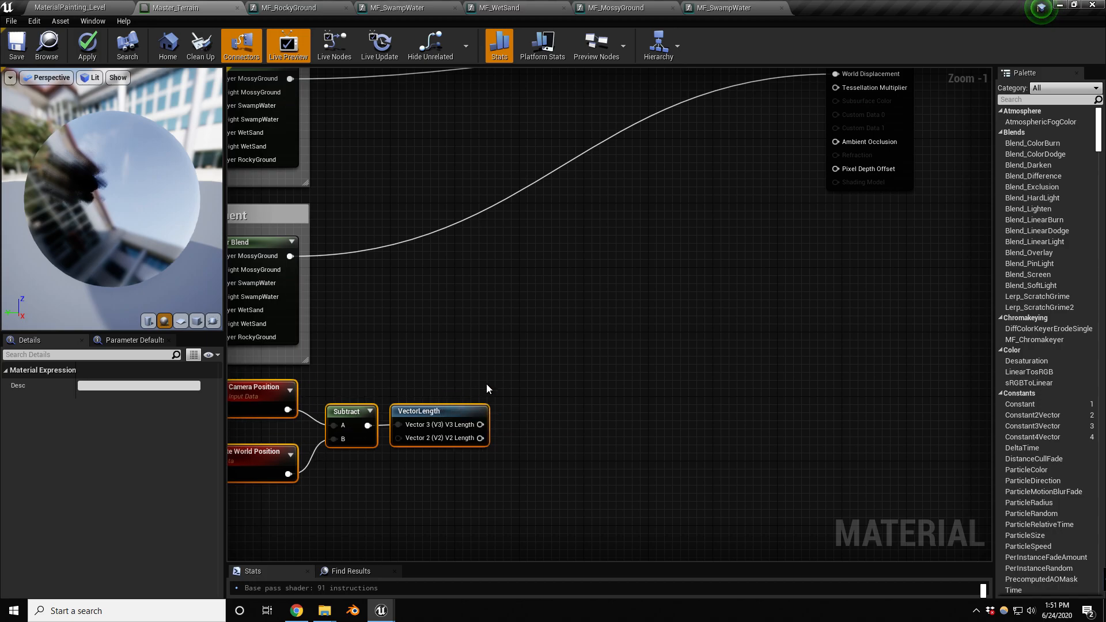
right_click_drag(527, 419, 538, 404)
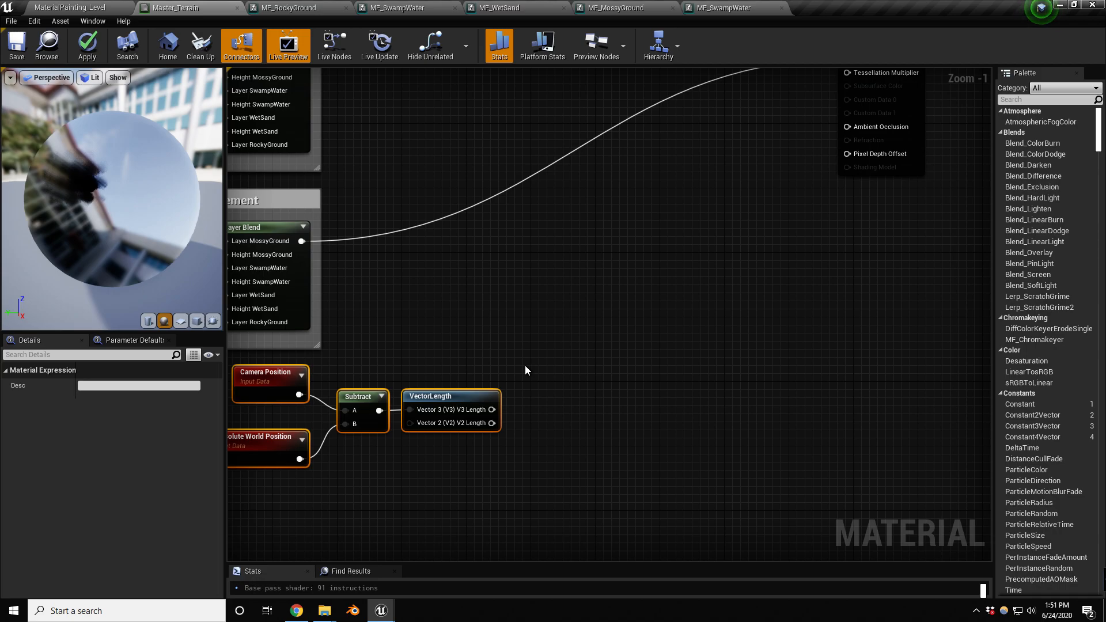
left_click_drag(493, 410, 586, 410)
type("sub")
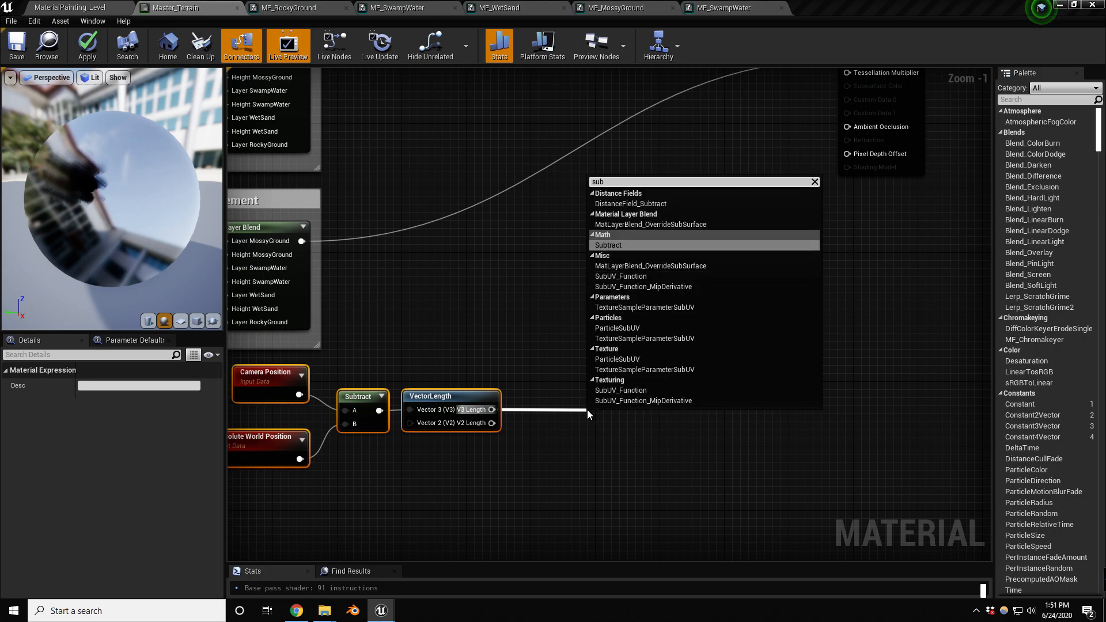
type("tr")
key("Return")
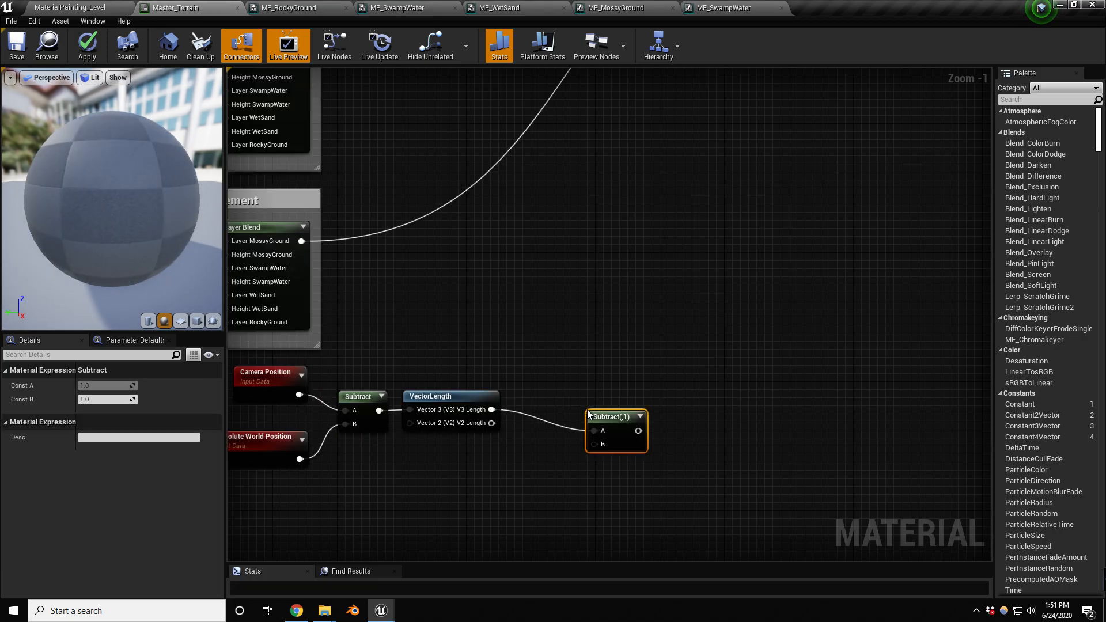
left_click_drag(608, 414, 570, 396)
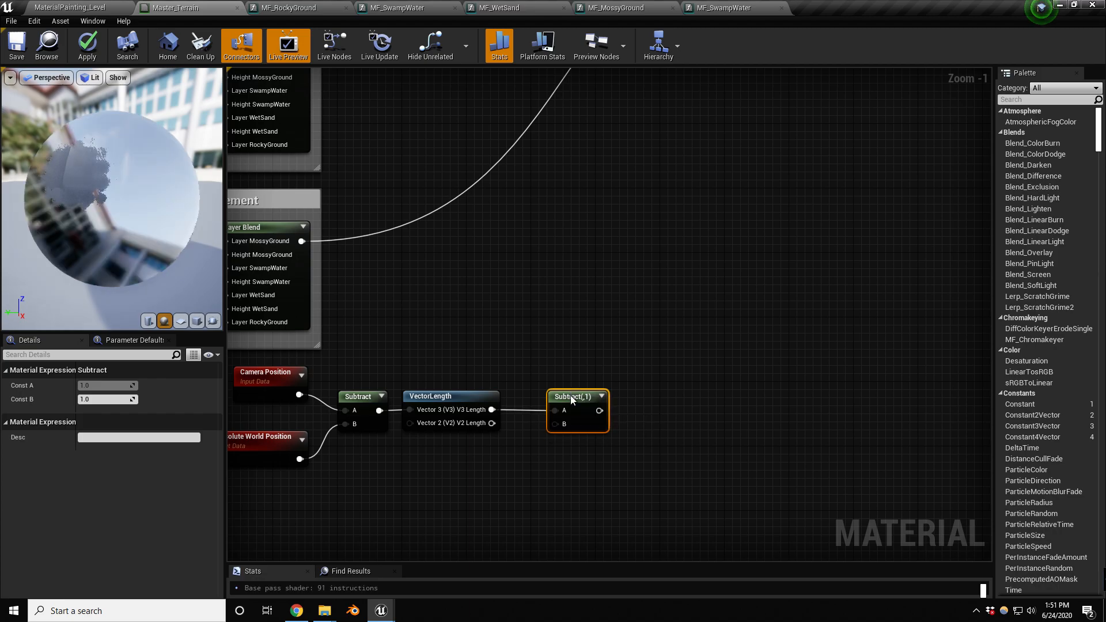
Step: Create a scalar parameter named Tessellation Distance with default value 5000 and connect it to B of the second Subtract node
left_click(351, 543)
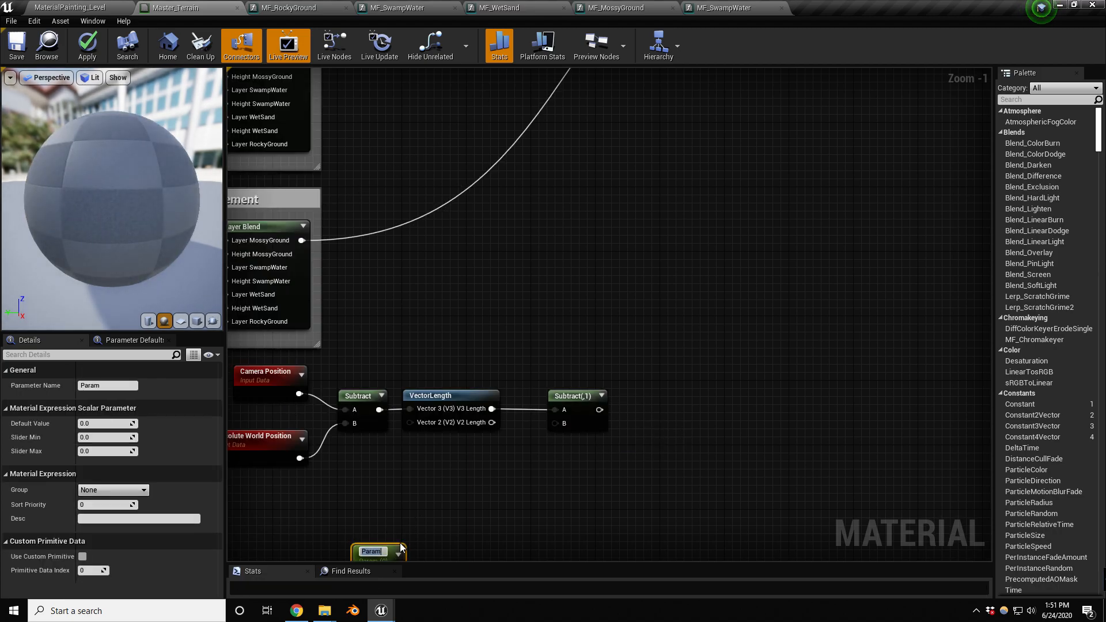
type("Tessel")
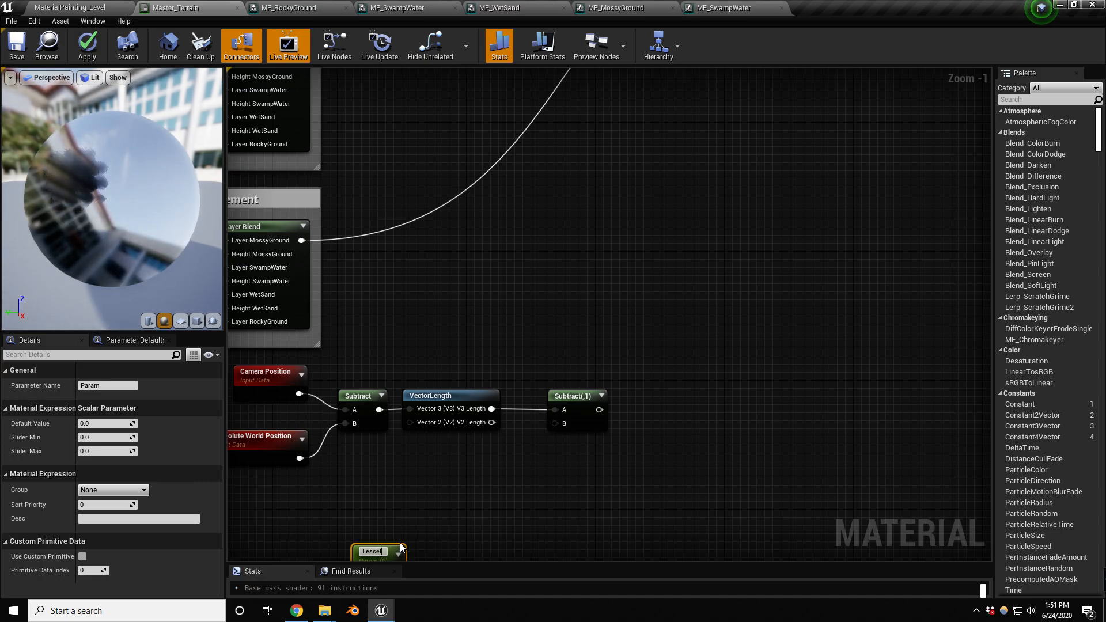
type("lation Data")
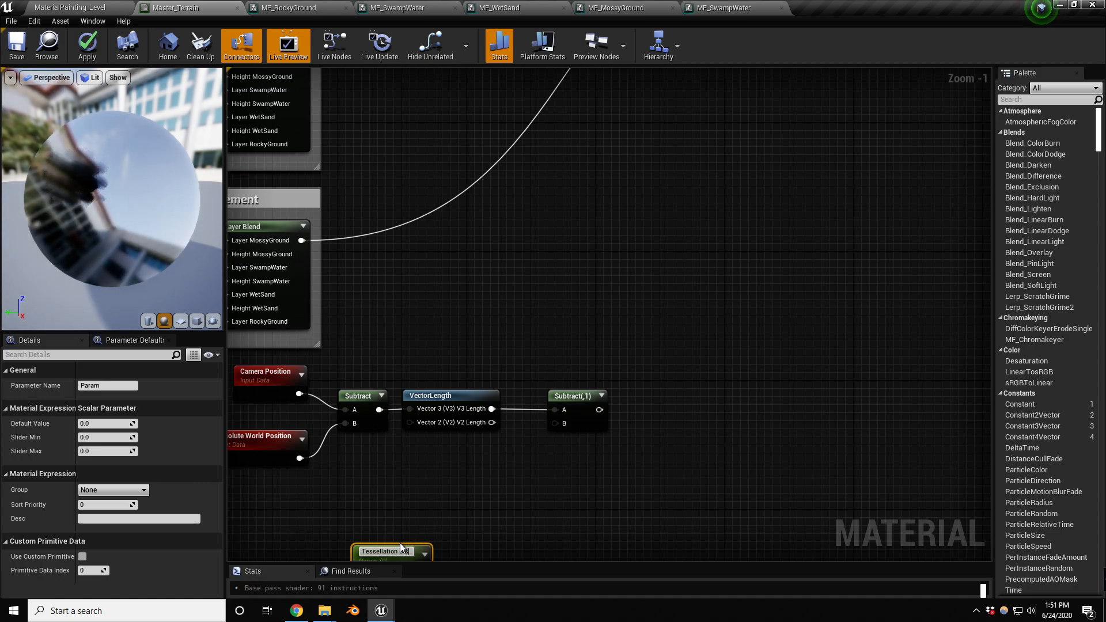
type("nce")
key("Return")
left_click_drag(400, 543, 556, 416)
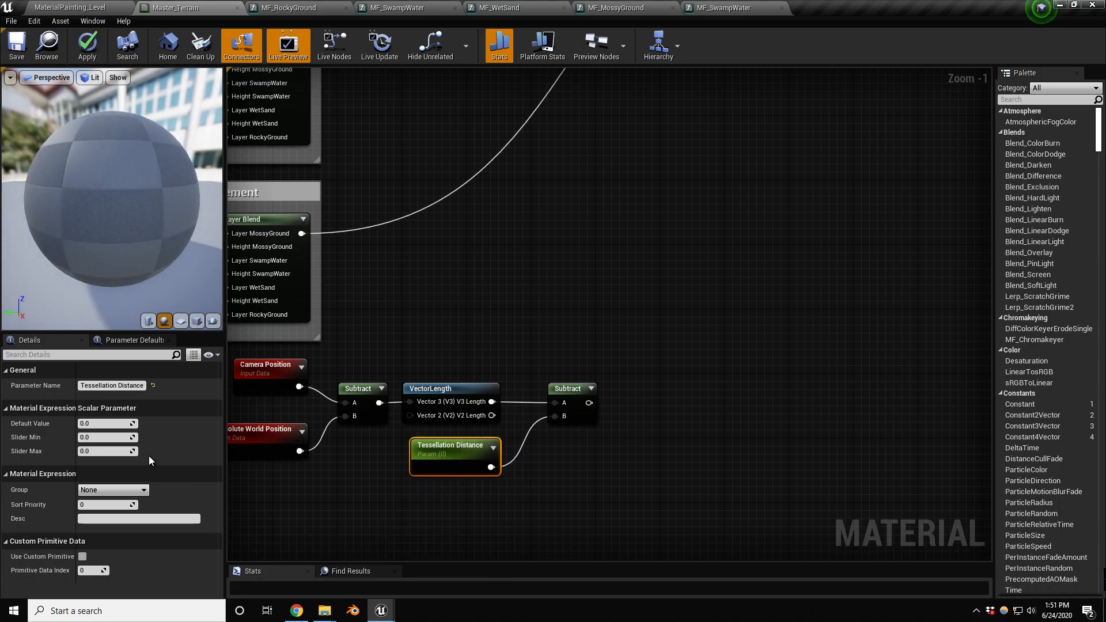
left_click(107, 427)
type("5000")
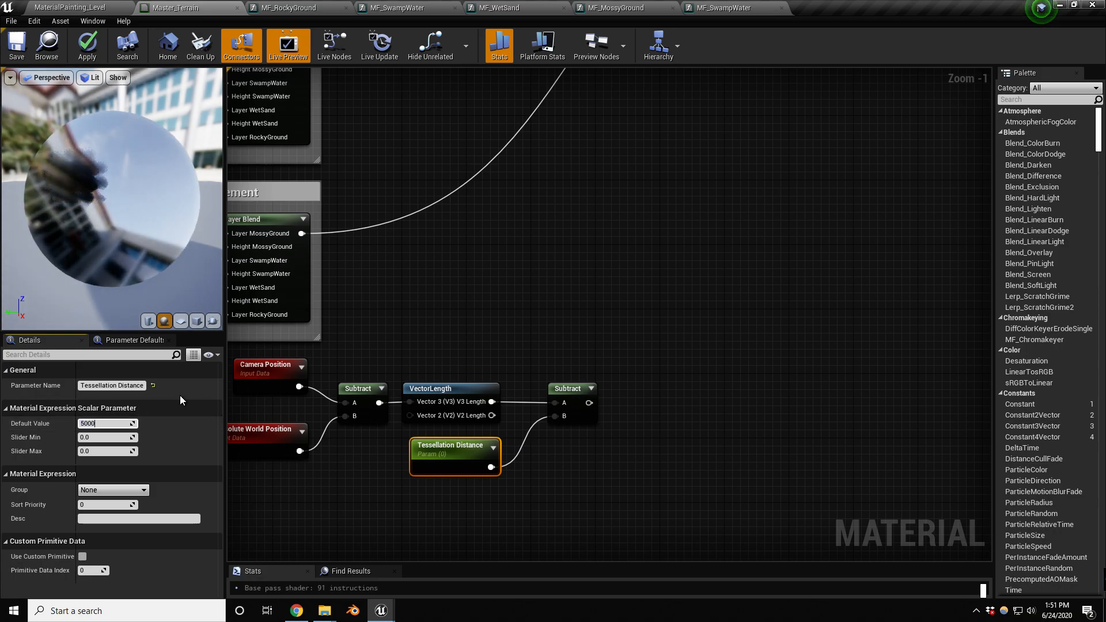
key("Return")
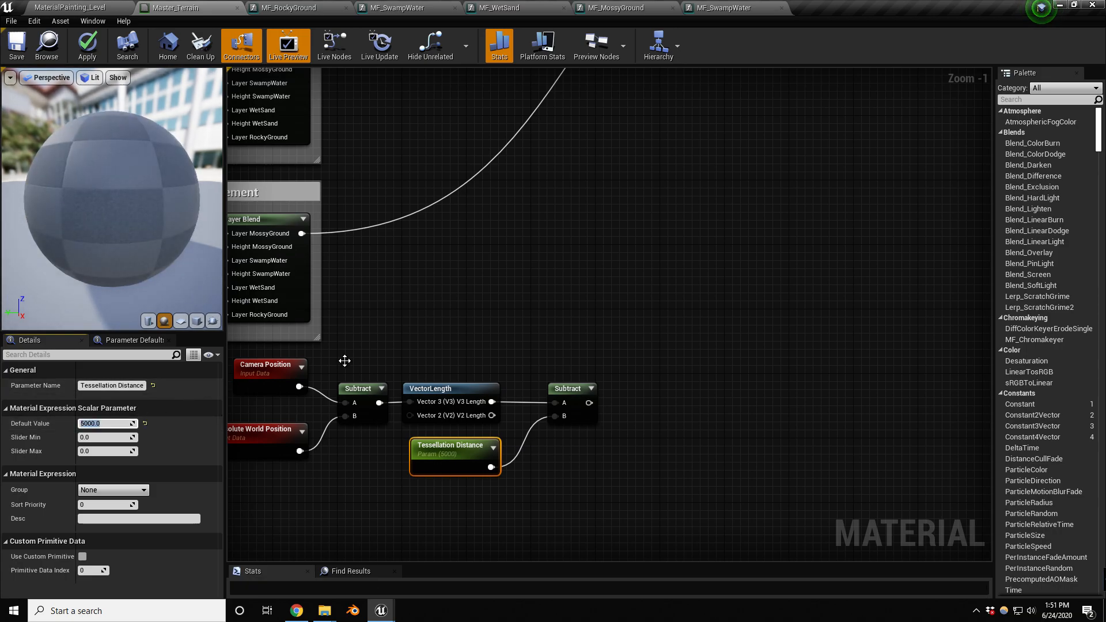
Step: Add a Divide node fed by the second Subtract node's output and align it in the same row
right_click_drag(575, 304, 536, 319)
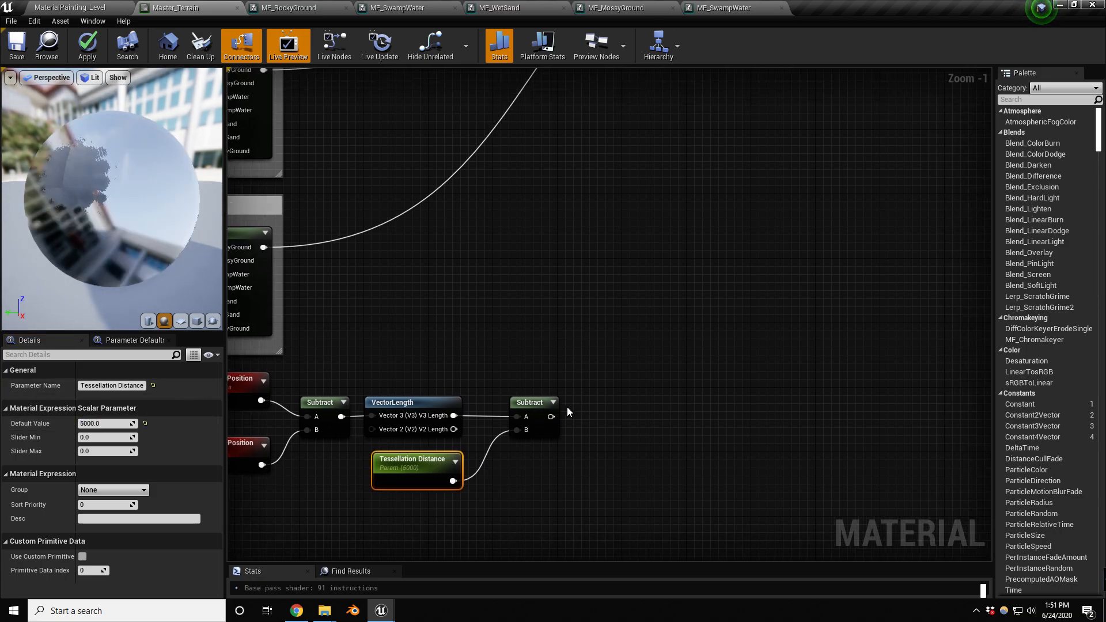
left_click_drag(551, 417, 634, 417)
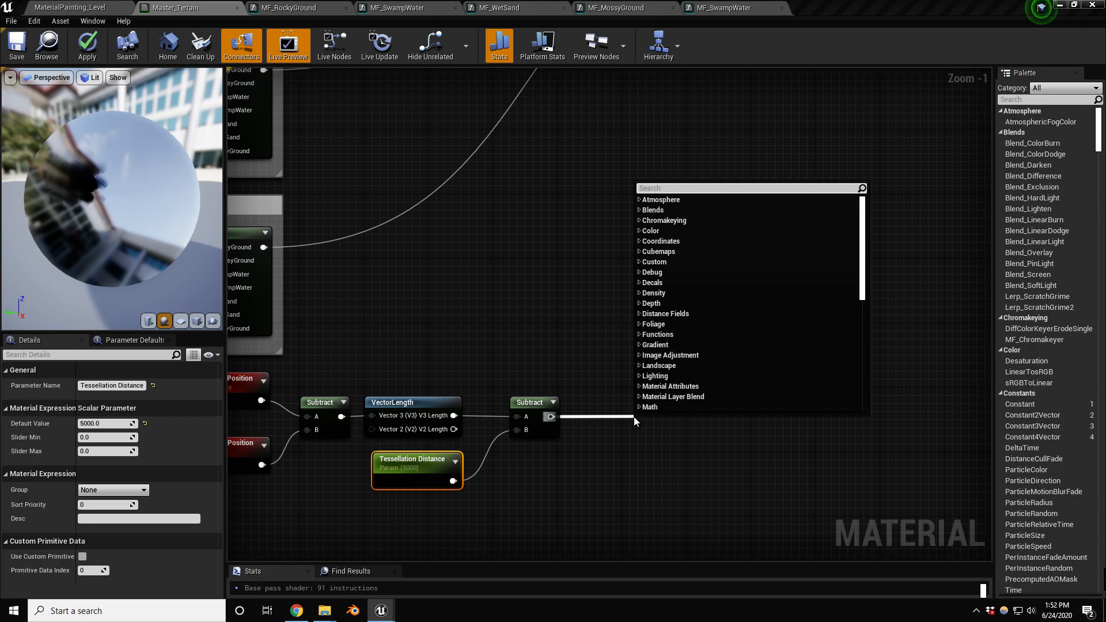
type("divide")
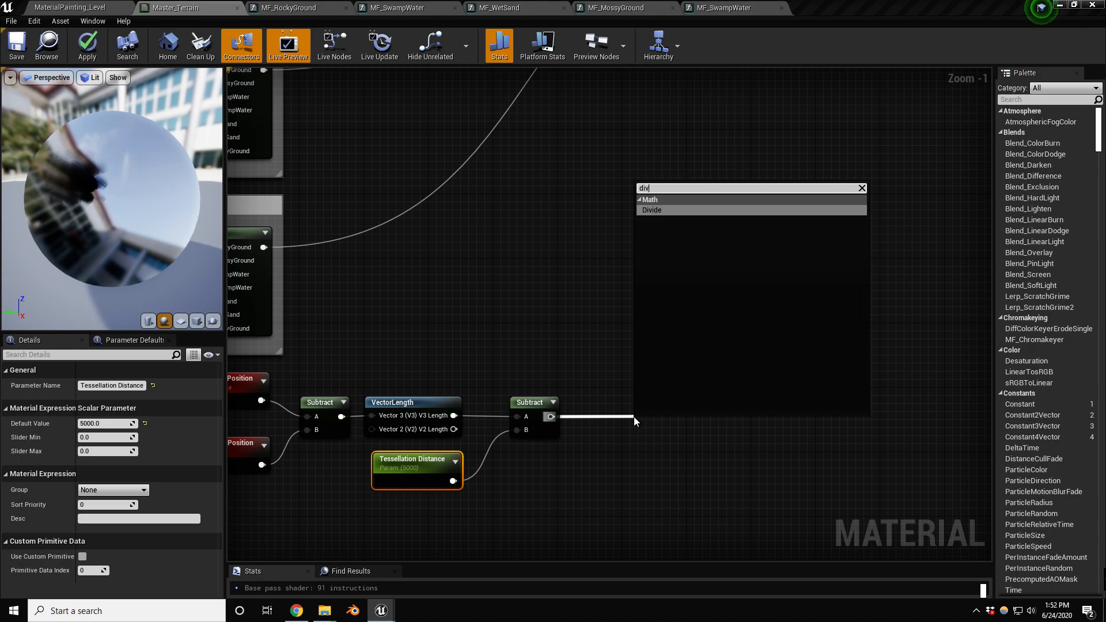
key("Return")
left_click_drag(652, 427, 624, 407)
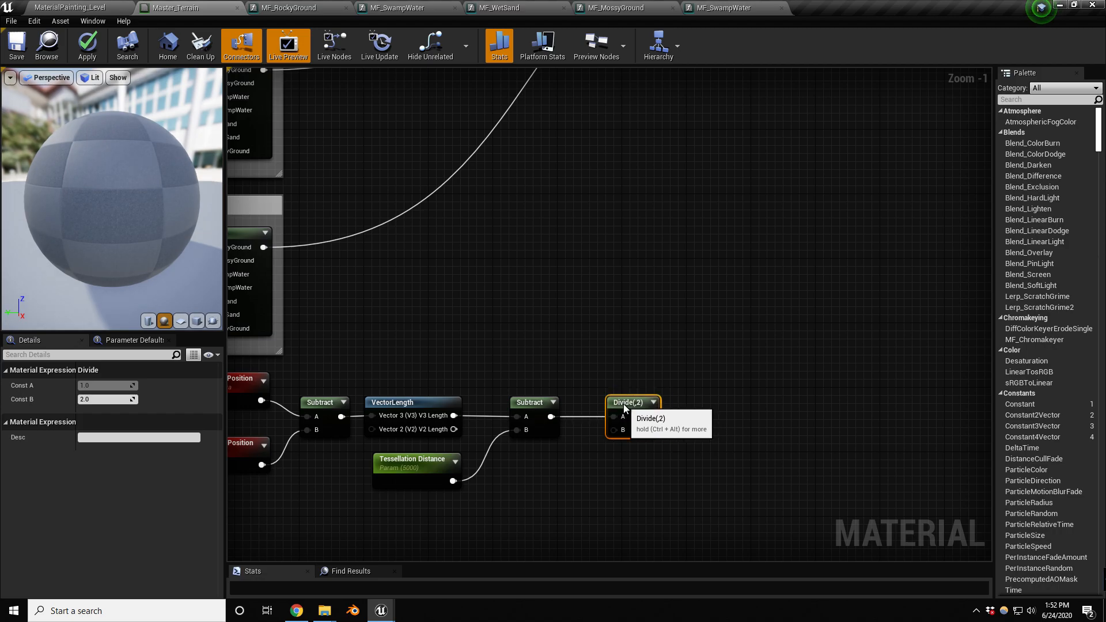
Step: Check the Displacement group in MF_RockyGround, and duplicate Master_Terrain's Tessellation Distance parameter as Tessellation Fade below the second Subtract node
left_click(421, 460)
left_click(306, 9)
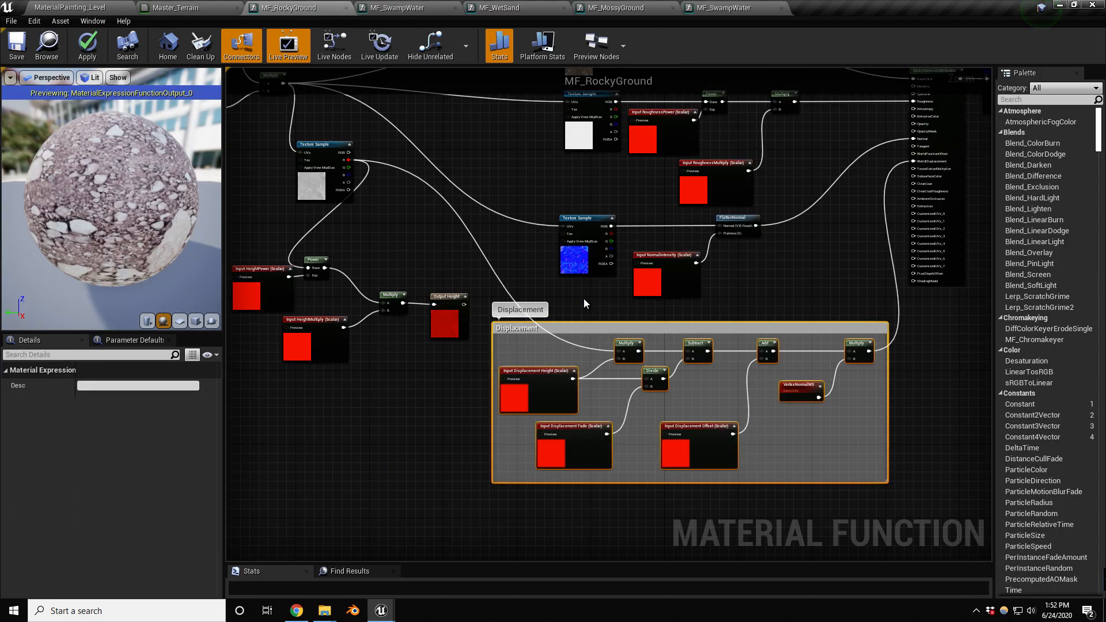
scroll(675, 388, "up", 2)
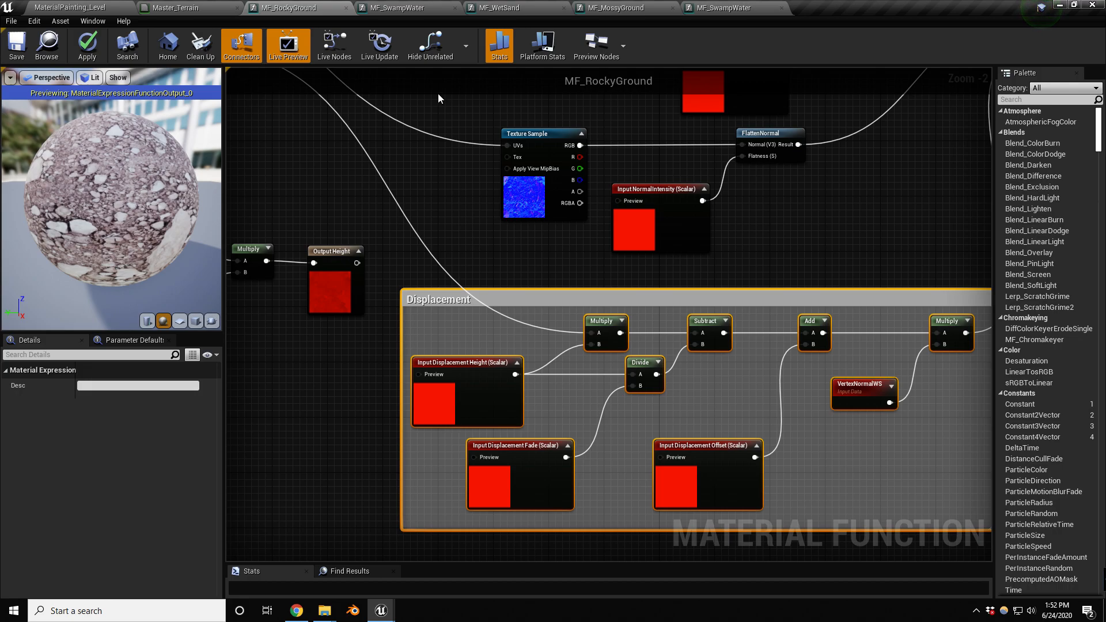
left_click(203, 7)
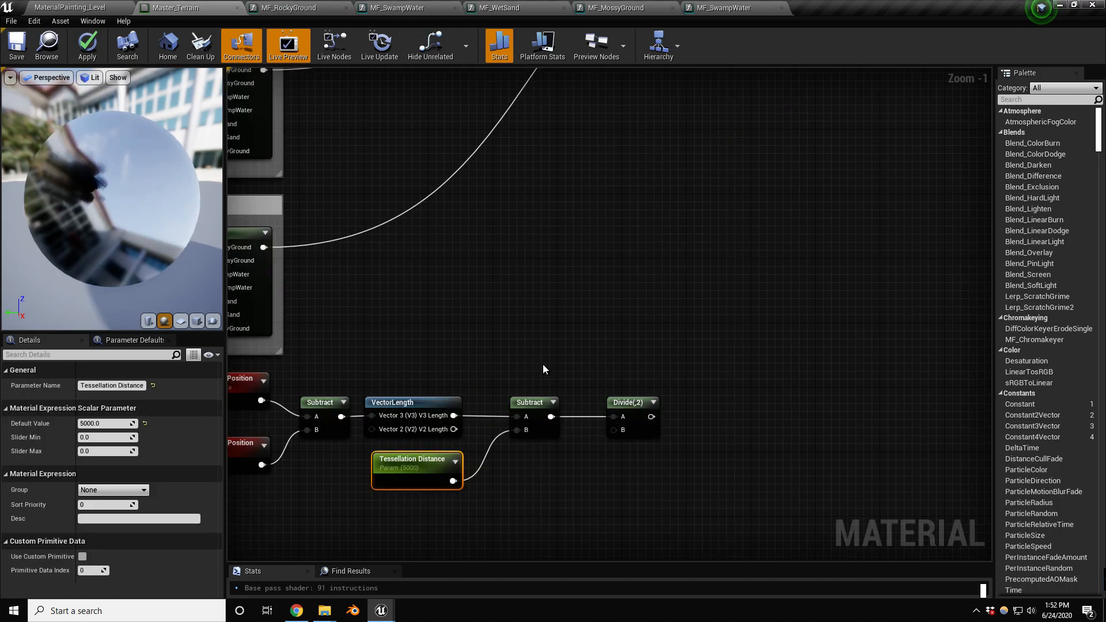
scroll(513, 477, "up", 2)
right_click_drag(571, 475, 568, 447)
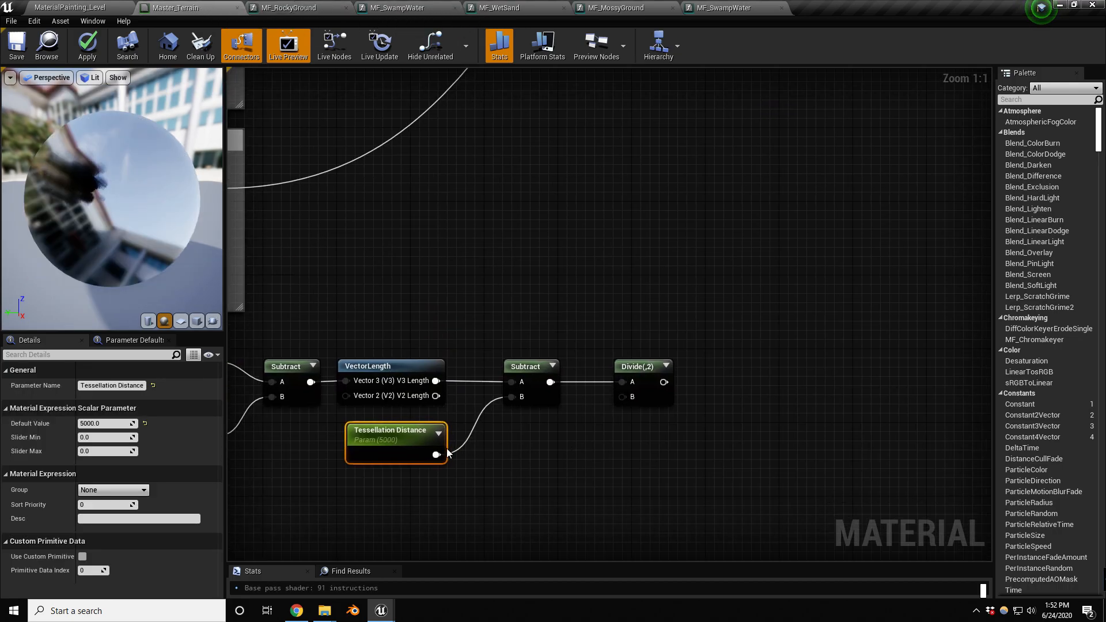
key("ctrl+w")
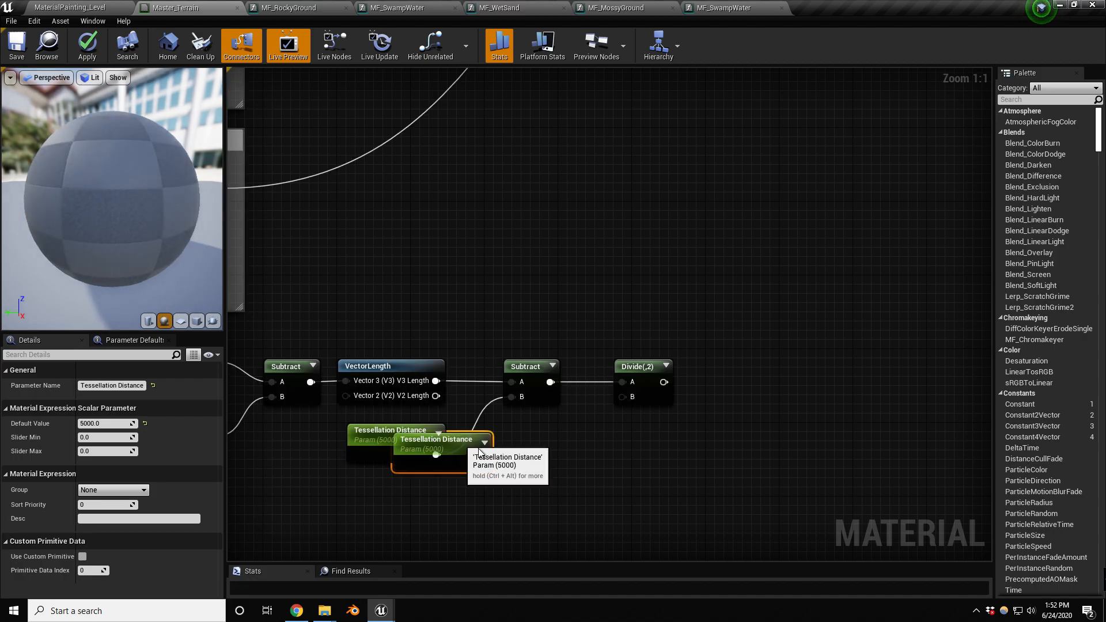
left_click_drag(463, 443, 564, 446)
double_click(139, 386)
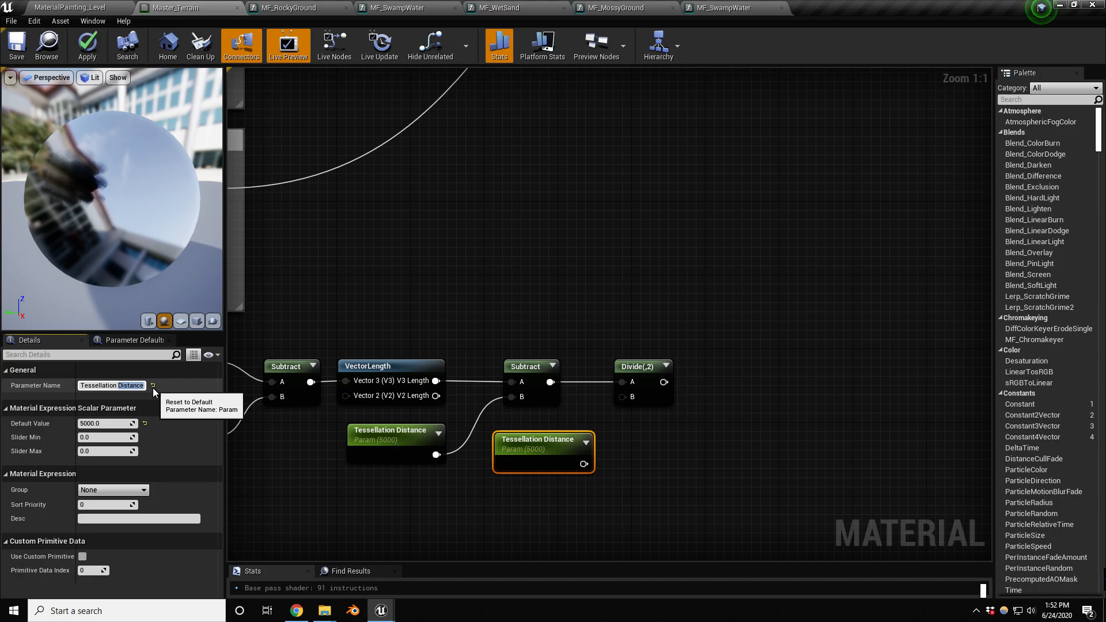
type("Fade")
key("Return")
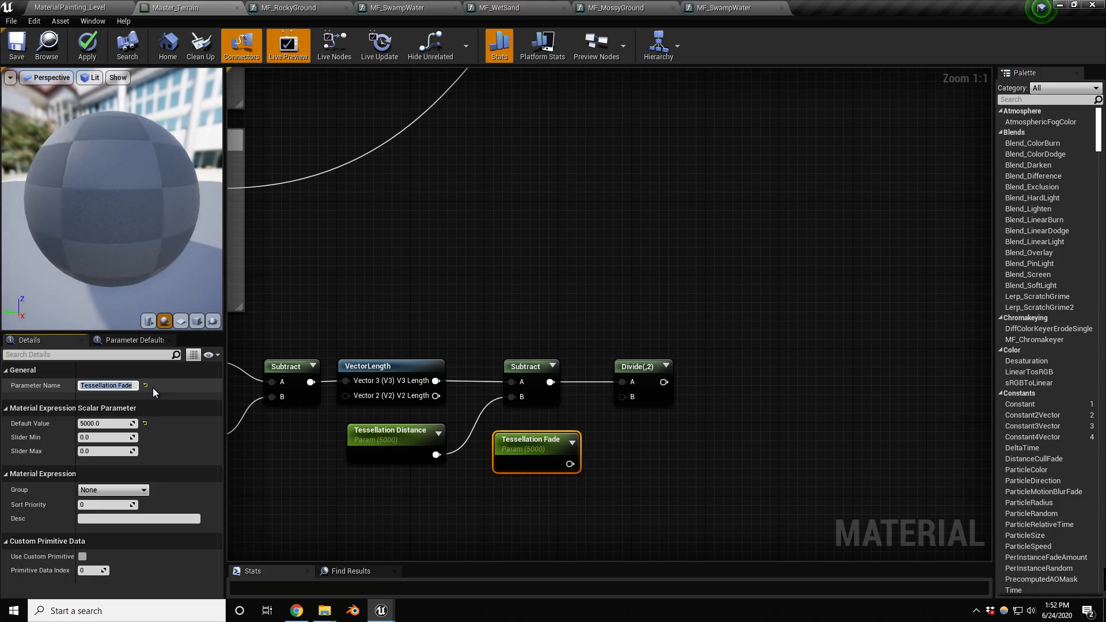
Step: Set the Tessellation Fade default value to 2 and connect the parameter to the Divide node's B input
key("Tab")
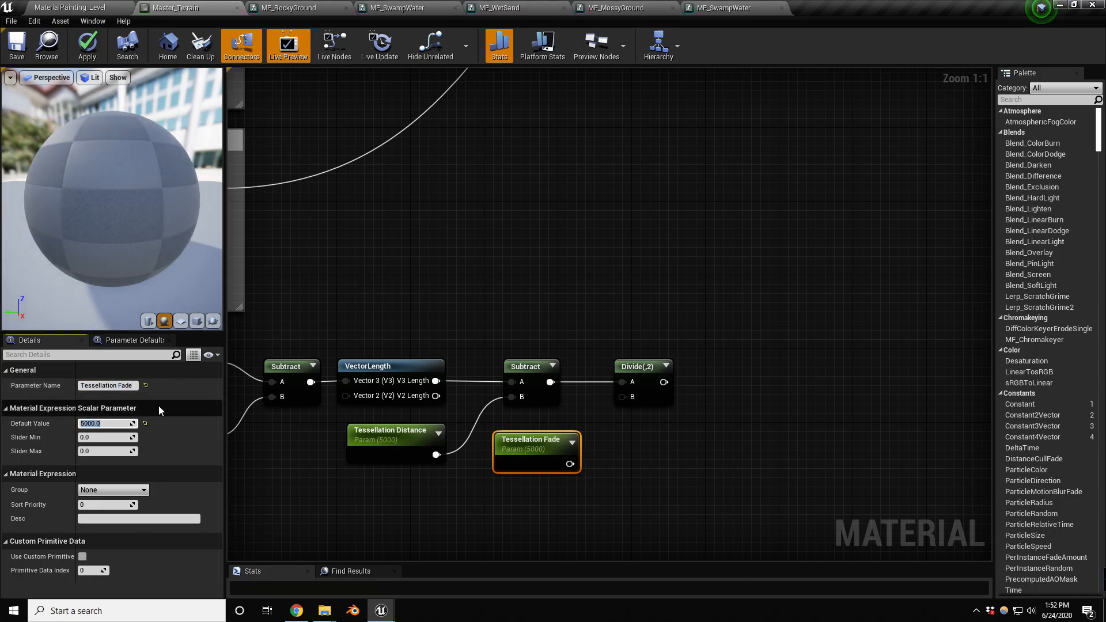
type("2")
key("Return")
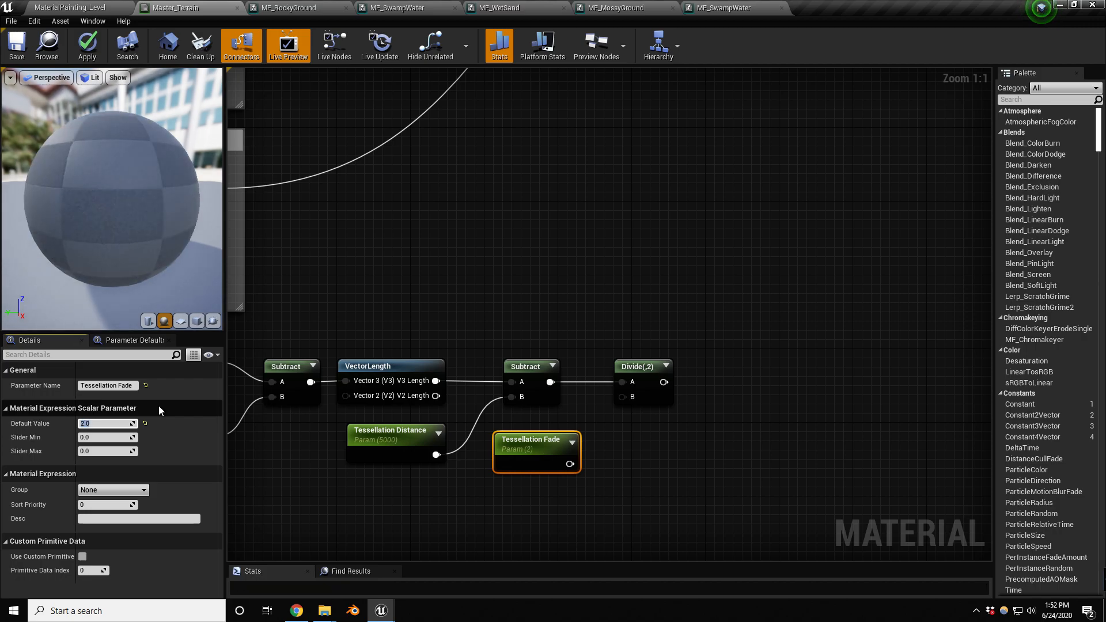
left_click_drag(569, 464, 622, 397)
left_click_drag(549, 441, 558, 432)
right_click_drag(759, 303, 632, 284)
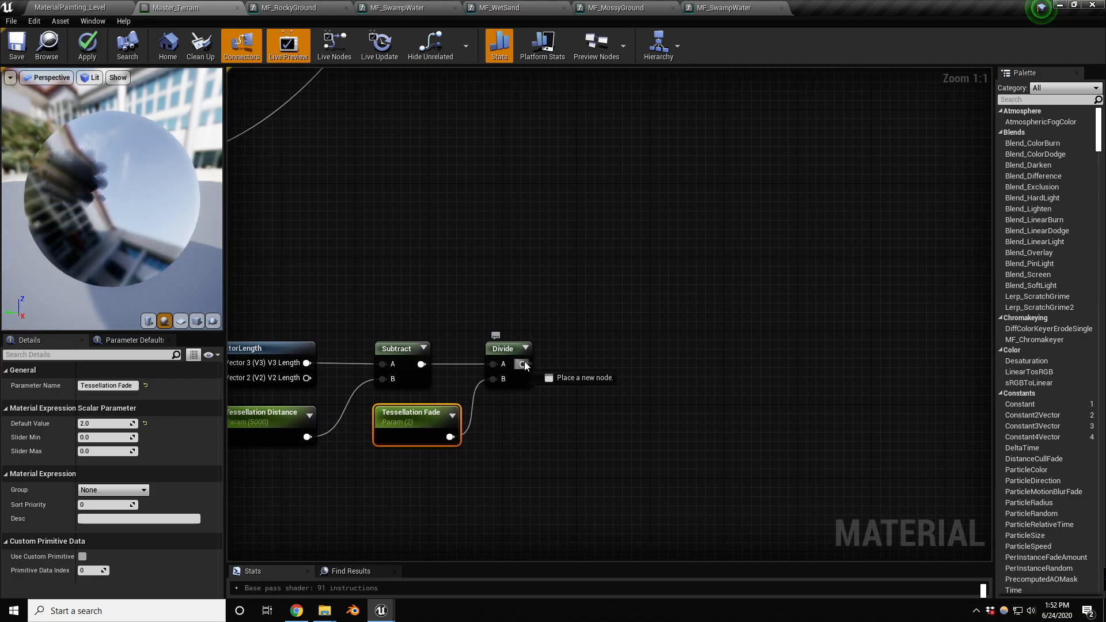
Step: Add a Clamp node fed by the Divide node's output and align it close beside Divide in the same row
left_click_drag(521, 365, 617, 358)
type("clamp")
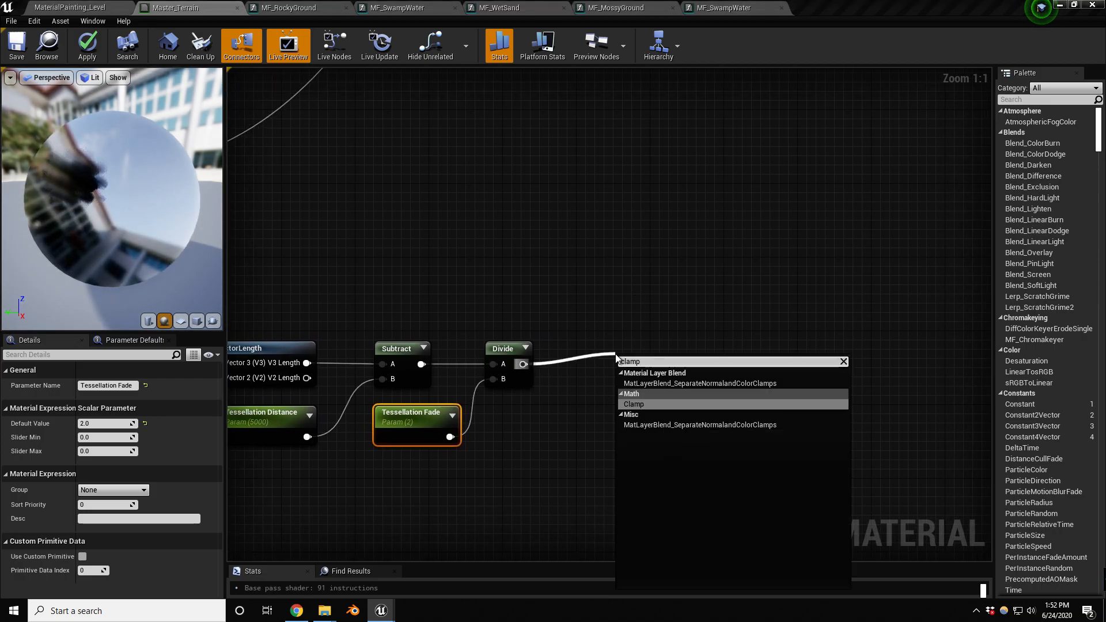
key("Return")
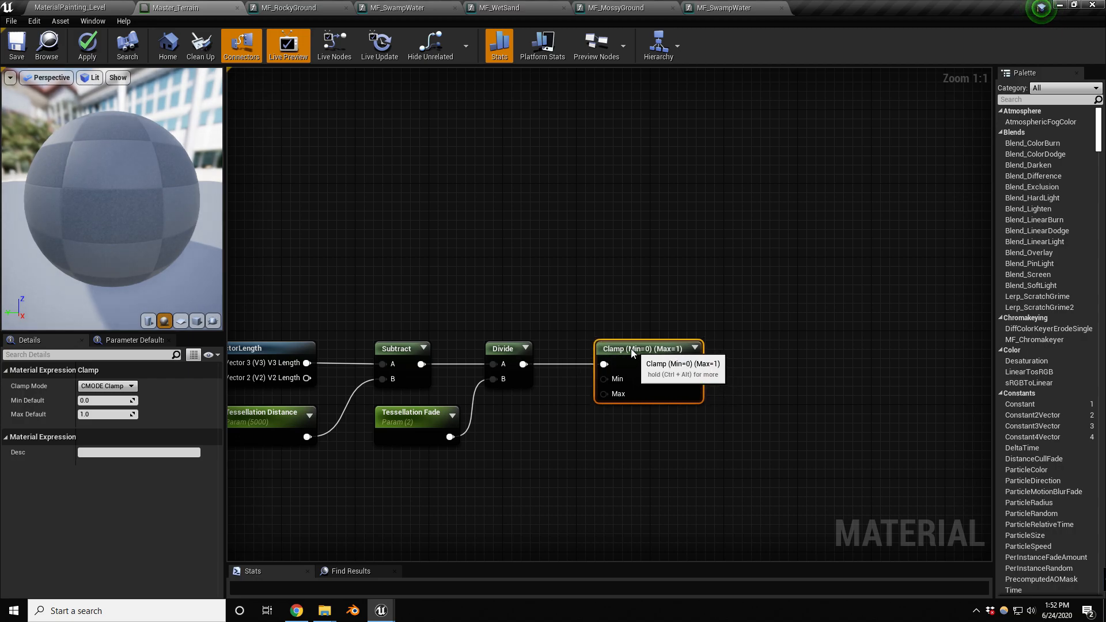
left_click_drag(632, 353, 622, 353)
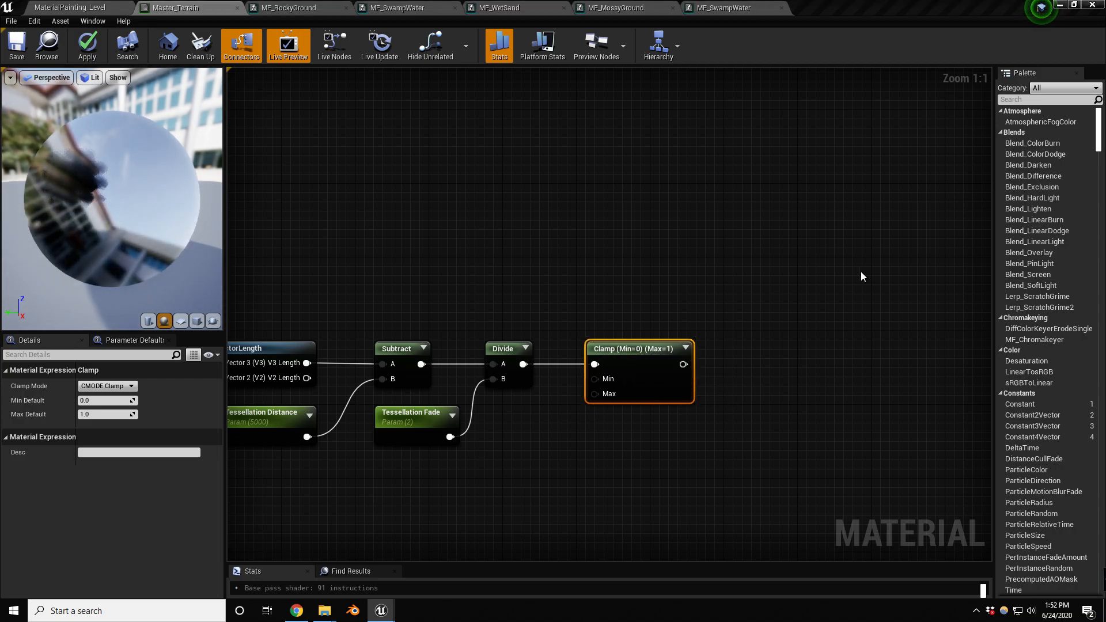
right_click_drag(720, 275, 675, 292)
left_click_drag(599, 369, 571, 369)
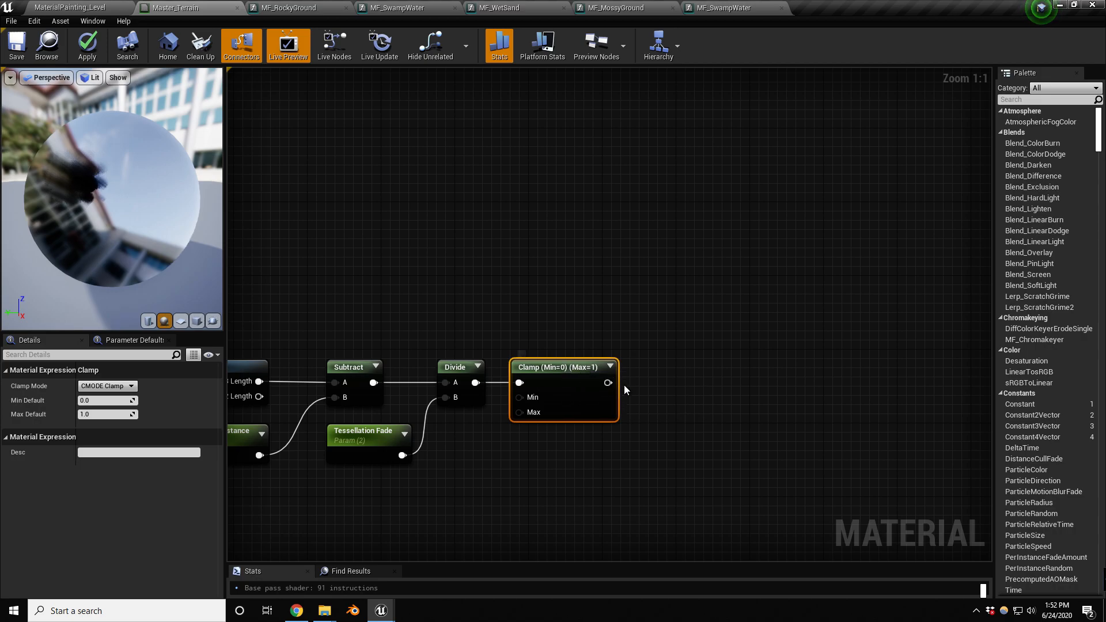
Step: Add a 1-x node fed by the Clamp node's output and align it in the same row
left_click_drag(610, 389, 672, 388)
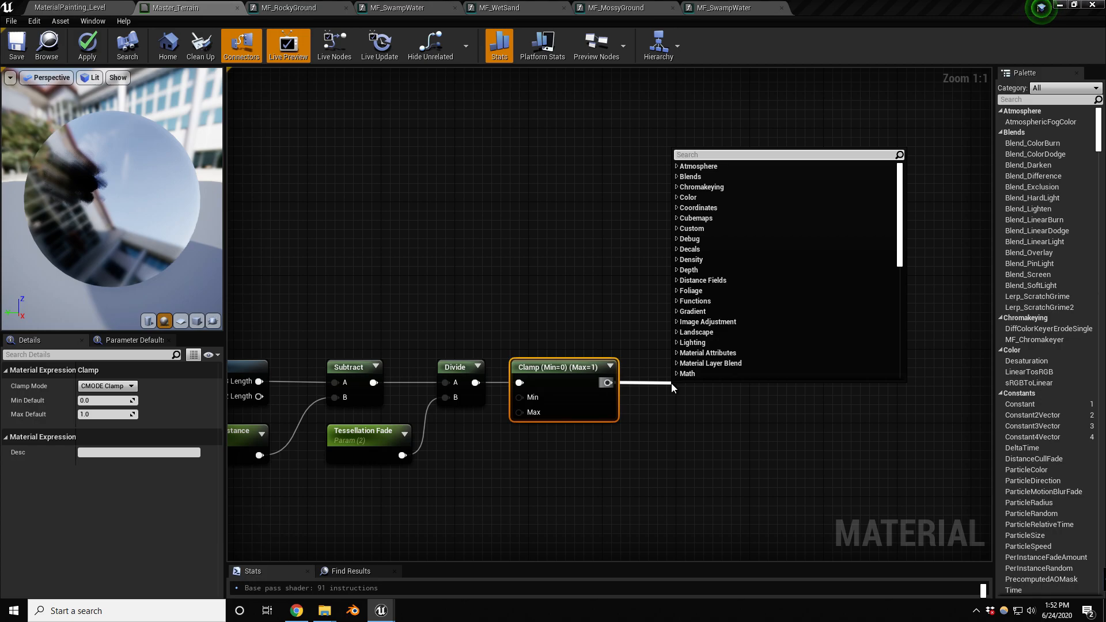
type("1-x")
key("Return")
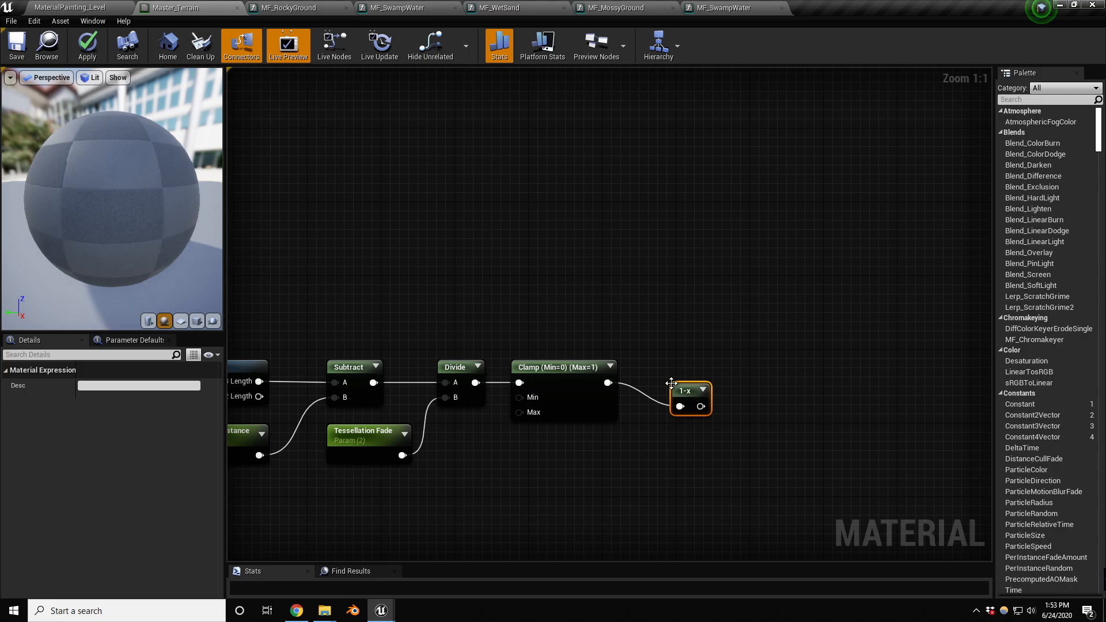
left_click_drag(671, 382, 664, 369)
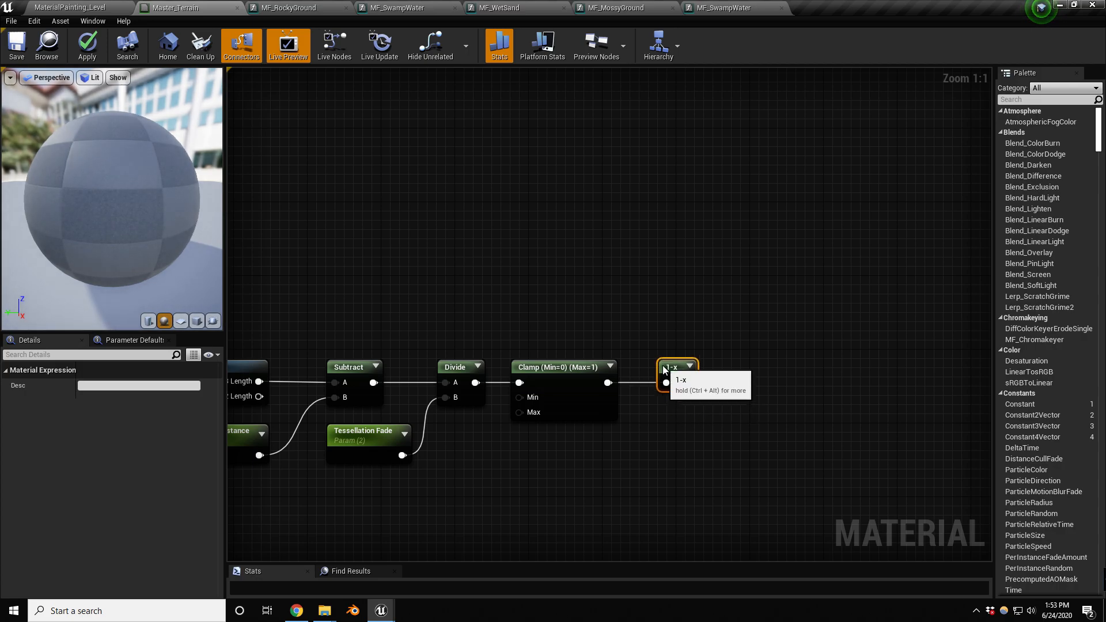
Step: Add a LinearInterpolate node below the material's main node and connect the 1-x output to its Alpha input
scroll(671, 296, "down", 2)
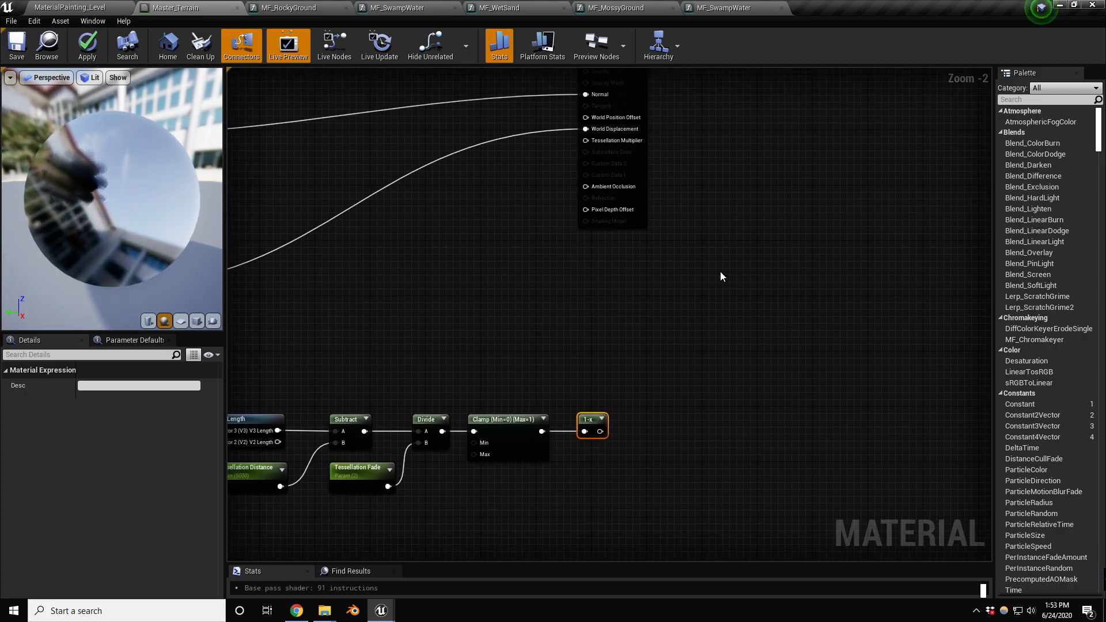
right_click_drag(644, 341, 668, 378)
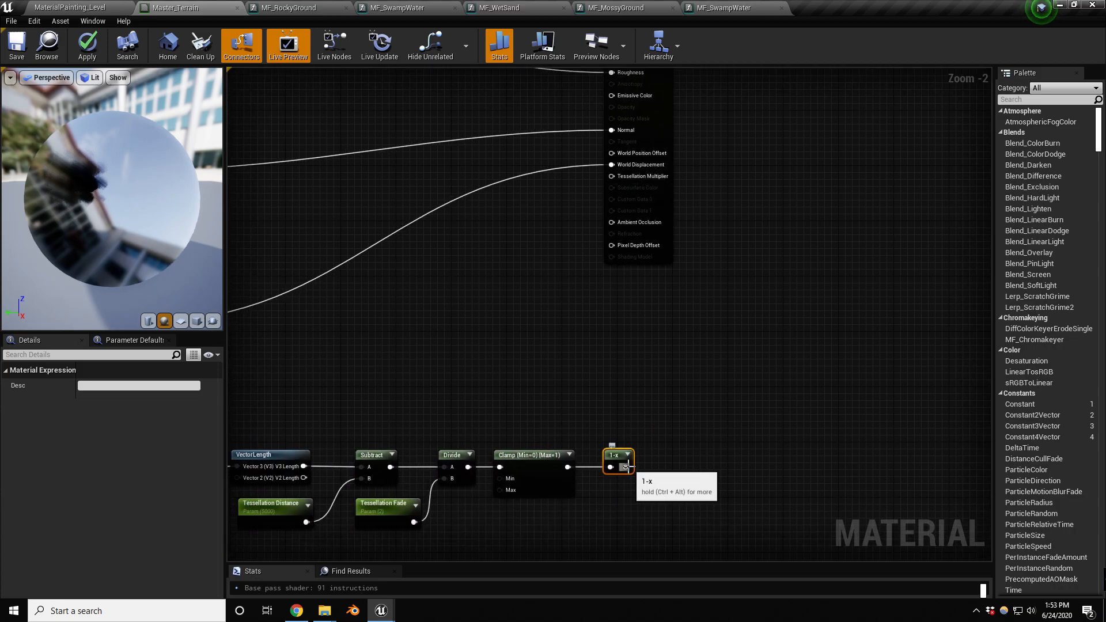
left_click_drag(627, 467, 531, 302)
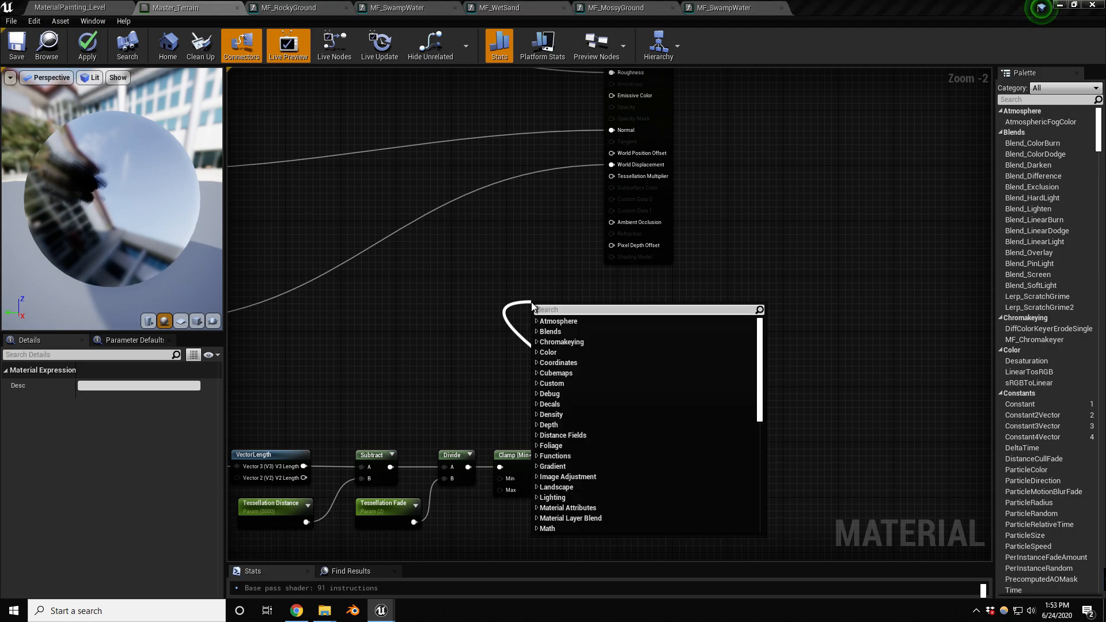
type("lerp")
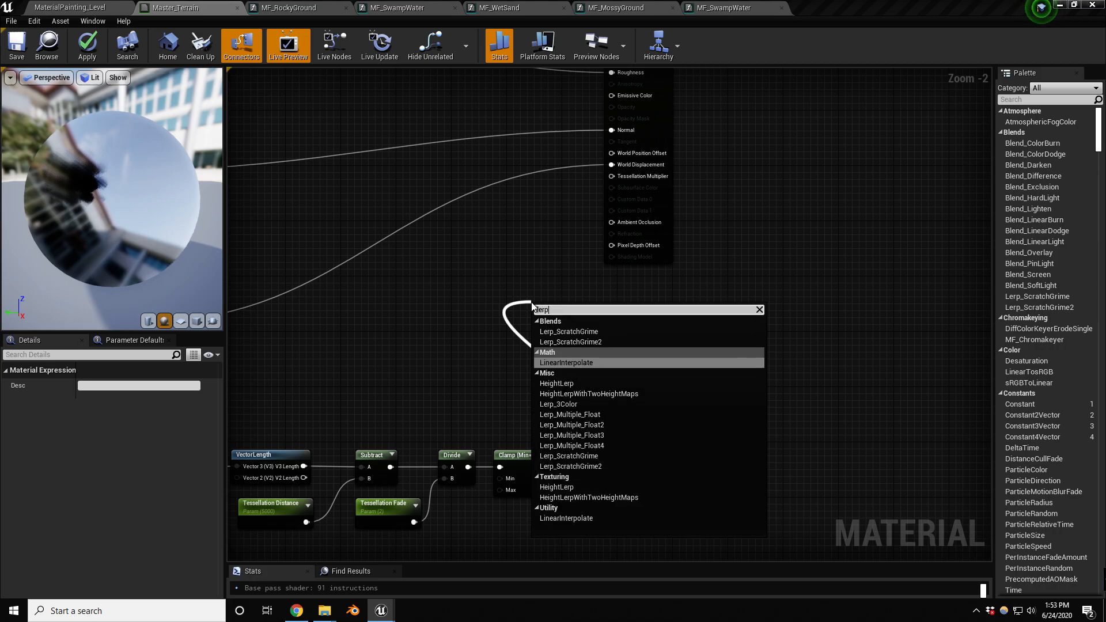
key("Return")
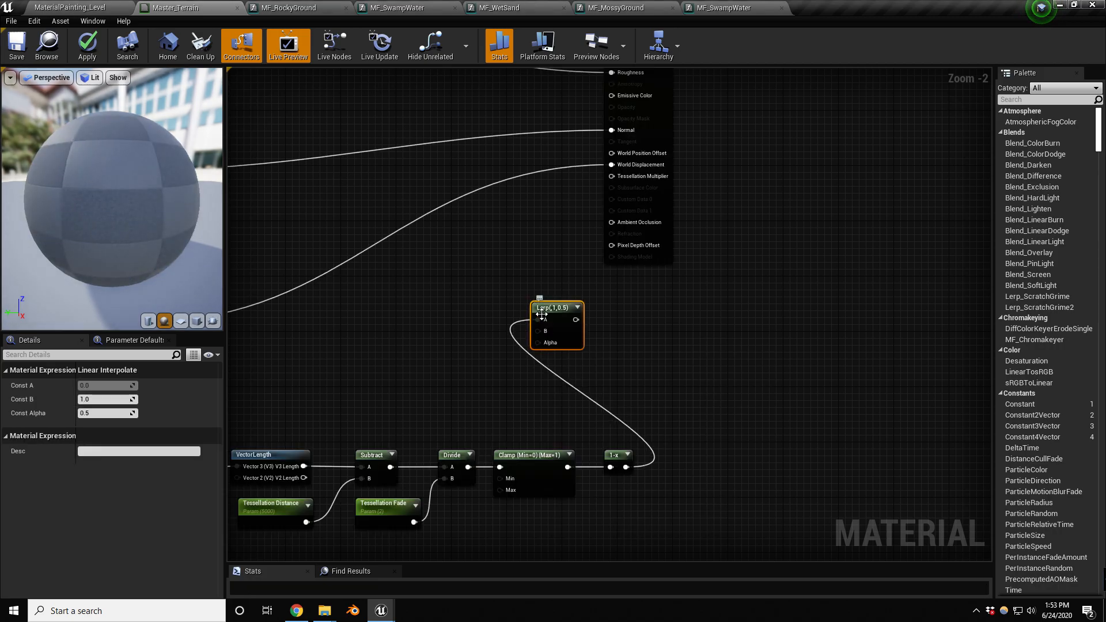
left_click_drag(625, 467, 540, 343, "ctrl")
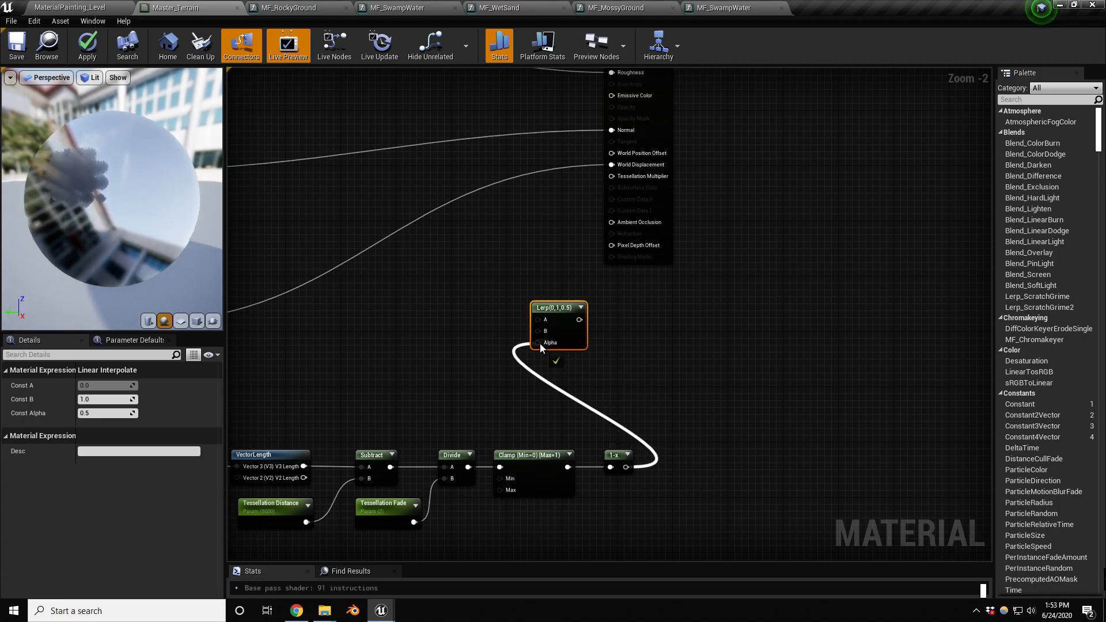
Step: Create a scalar parameter named tessellation multiplier beside the Lerp node
left_click(414, 312)
scroll(432, 322, "up", 2)
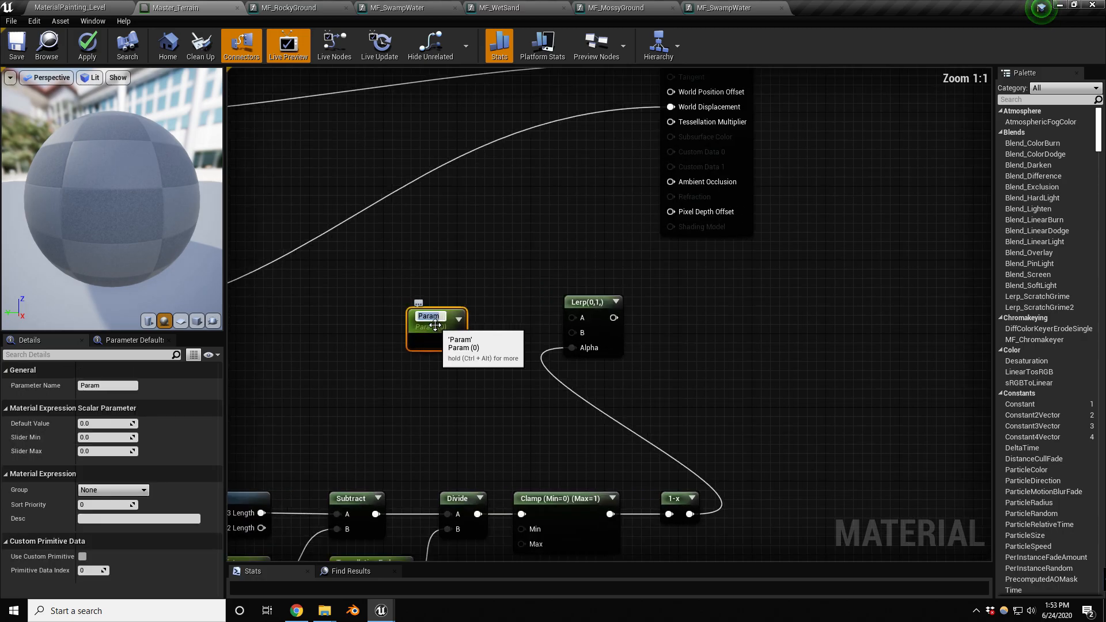
key("ctrl+v")
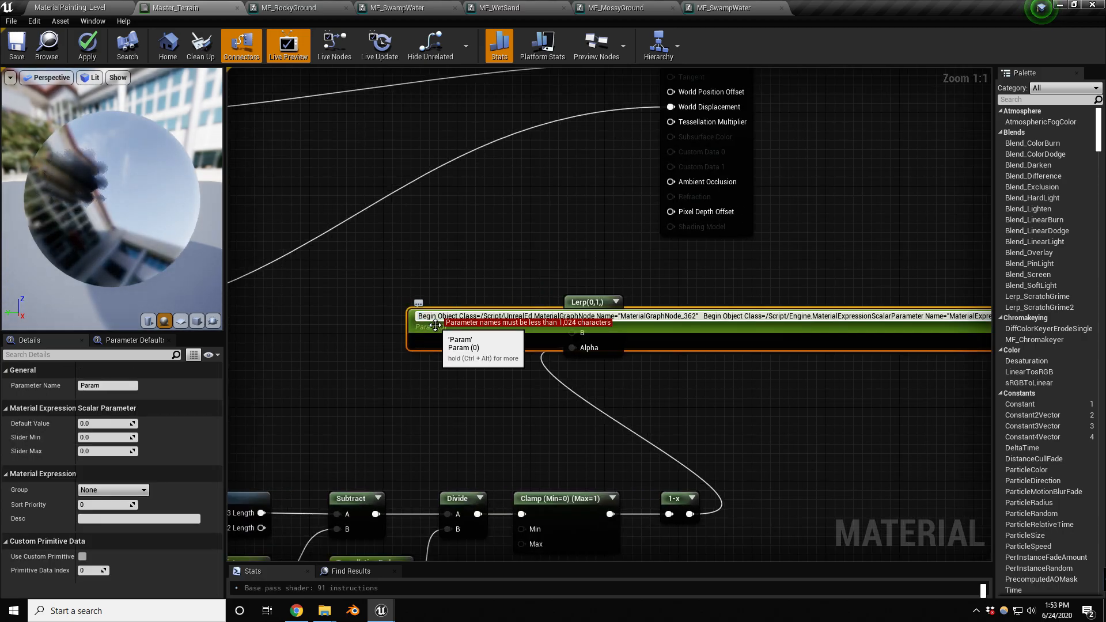
key("Escape")
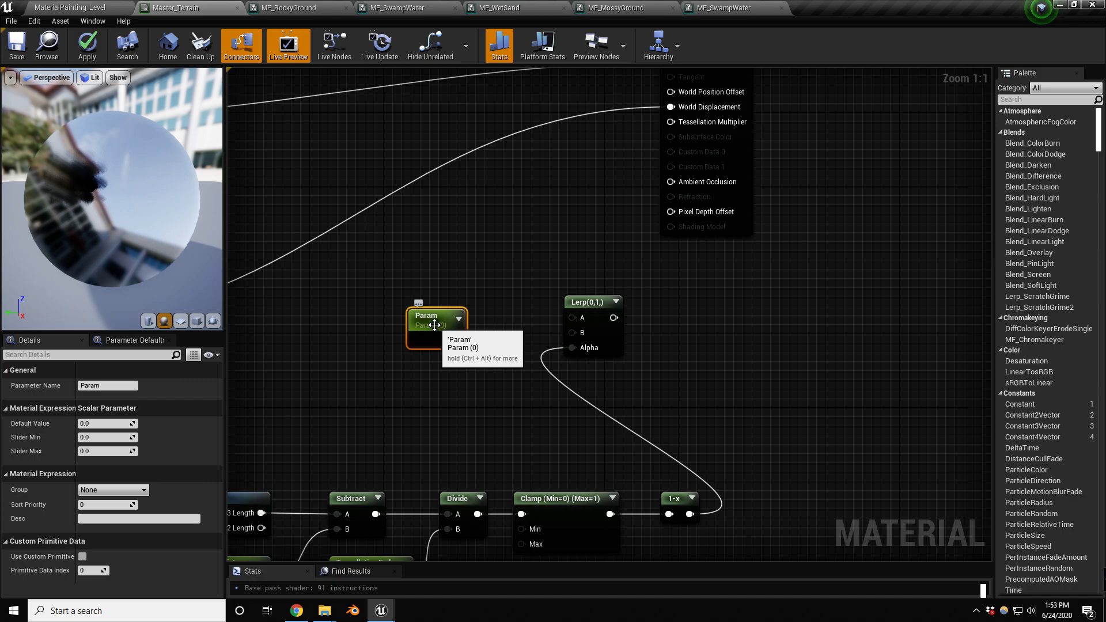
double_click(435, 315)
type("tessellation")
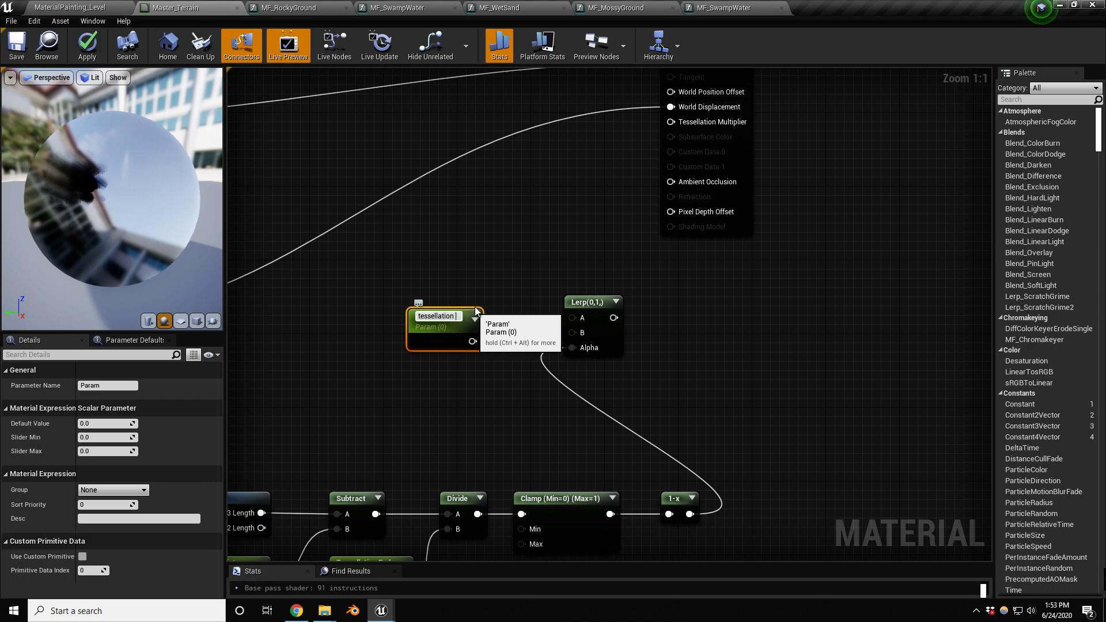
type(" multiplier")
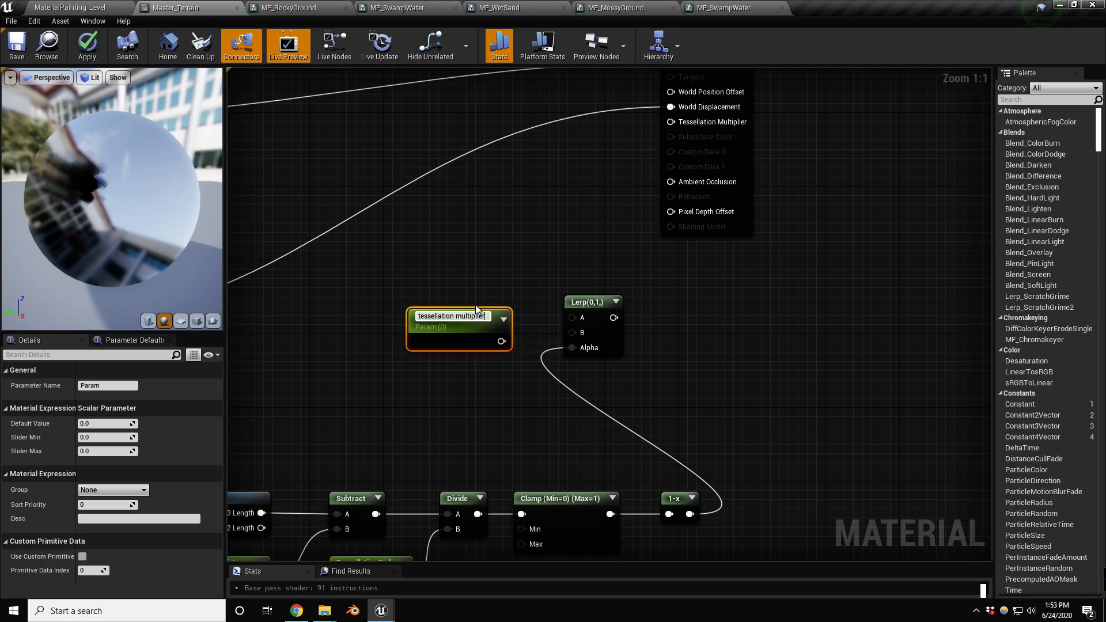
key("Return")
Step: Set the tessellation multiplier default value to 10 and connect the parameter to the Lerp node's B input
left_click(104, 424)
type("10")
key("Return")
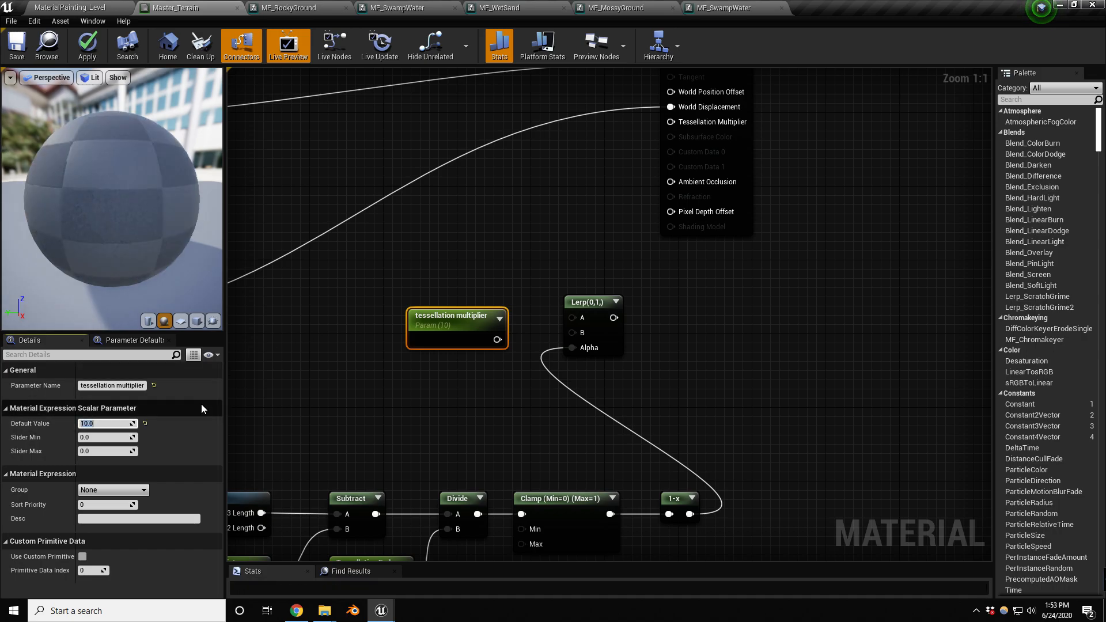
left_click_drag(497, 339, 571, 332)
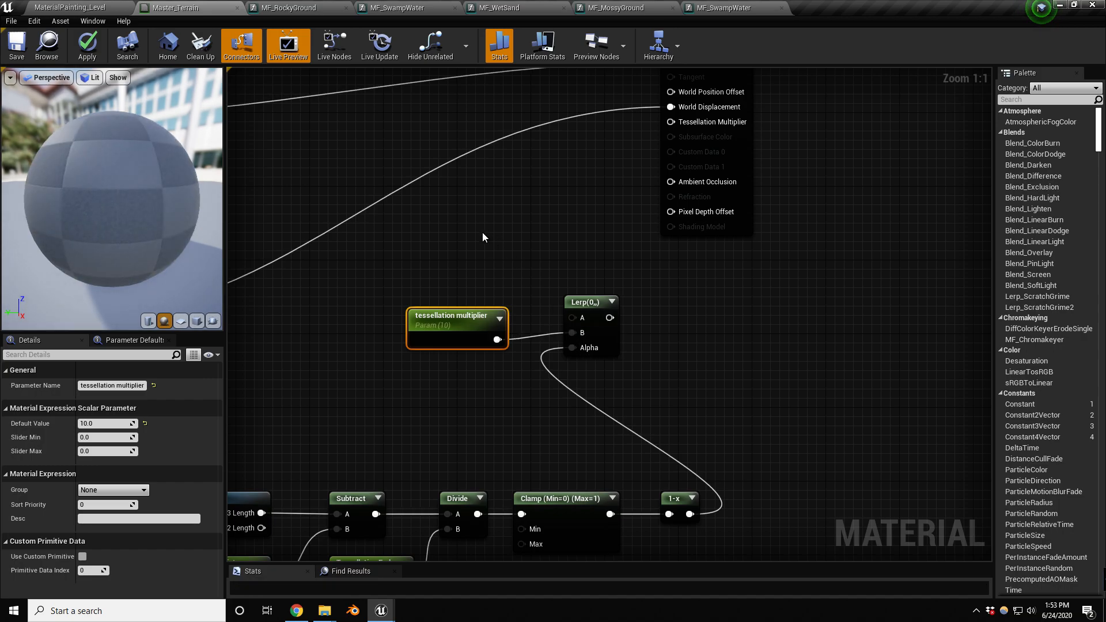
key("c")
scroll(455, 310, "down", 3)
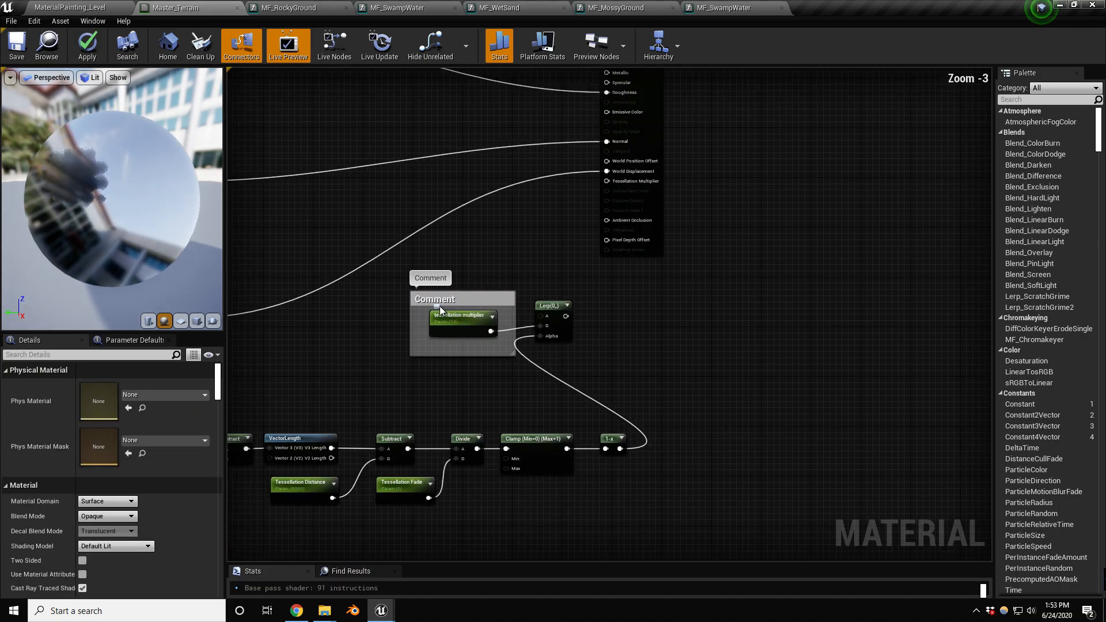
left_click(443, 301)
key("Delete")
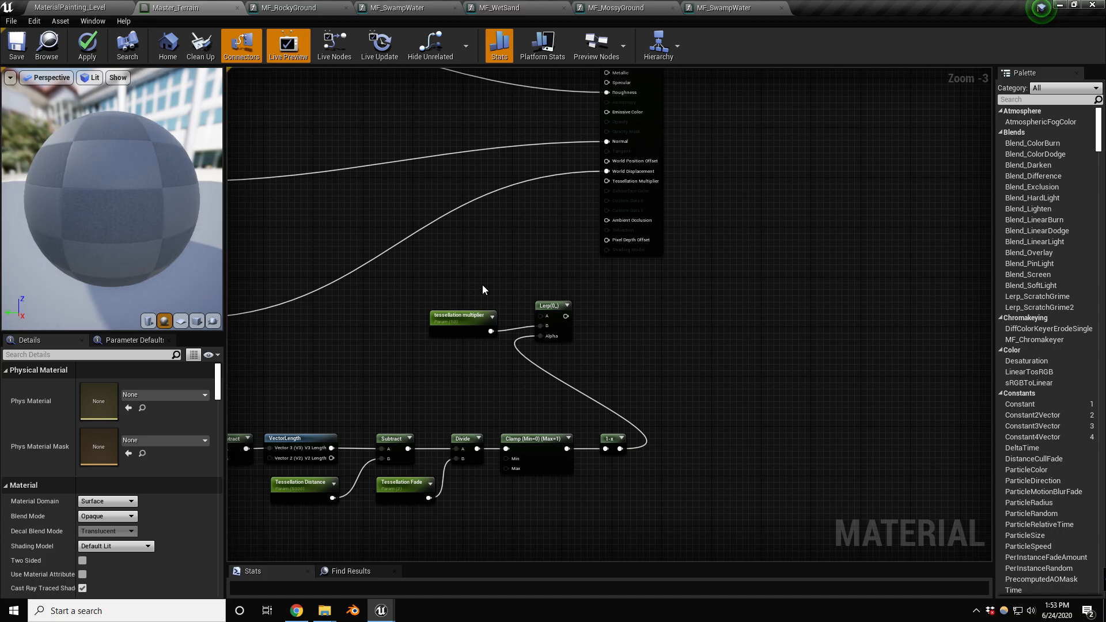
Step: Connect a new Constant node of value 0 to the Lerp's A input, and the Lerp output to the material's Tessellation Multiplier
right_click(489, 274)
type("con")
key("Return")
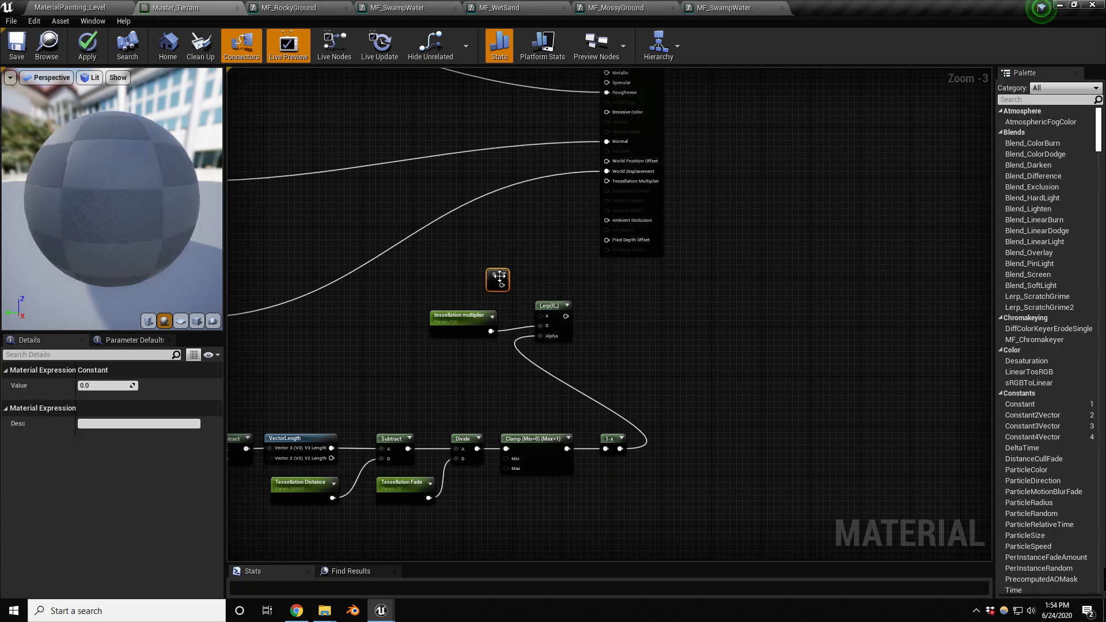
scroll(496, 273, "up", 3)
left_click_drag(484, 268, 543, 313)
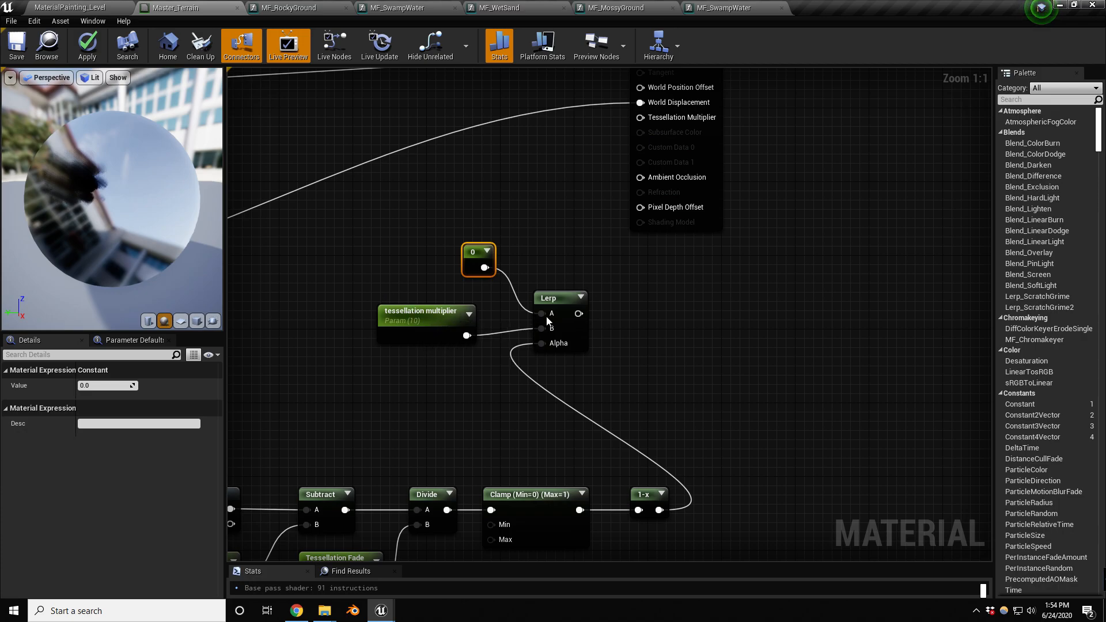
left_click_drag(578, 313, 640, 118)
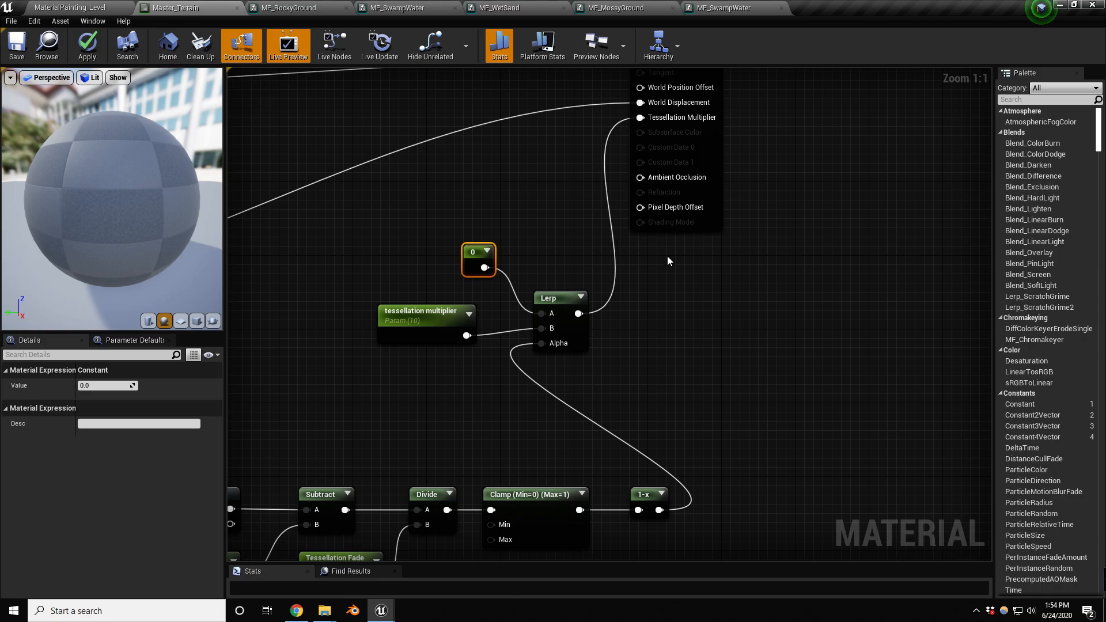
Step: Check the Tessellation settings in Master_Terrain's material properties and save the material
scroll(717, 253, "down", 2)
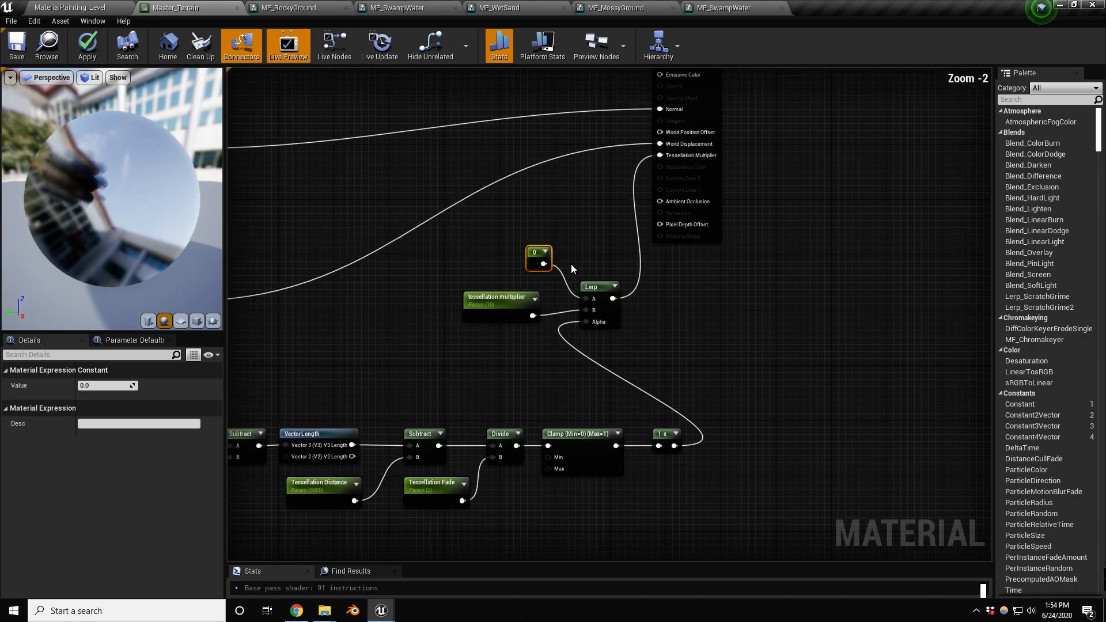
right_click_drag(246, 294, 507, 282)
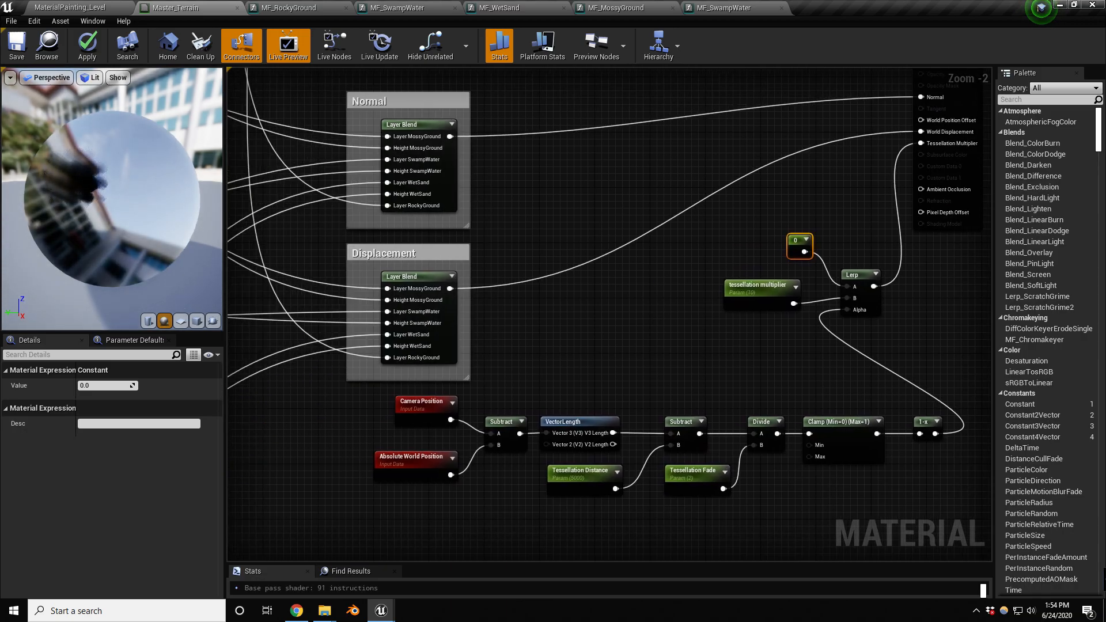
left_click(309, 459)
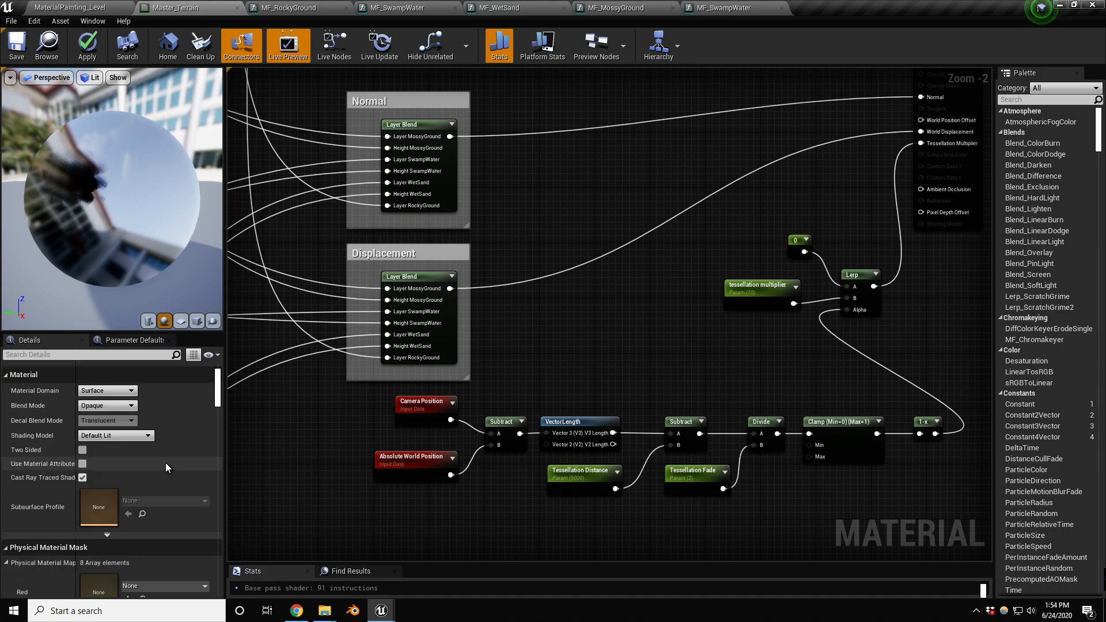
scroll(165, 462, "down", 15)
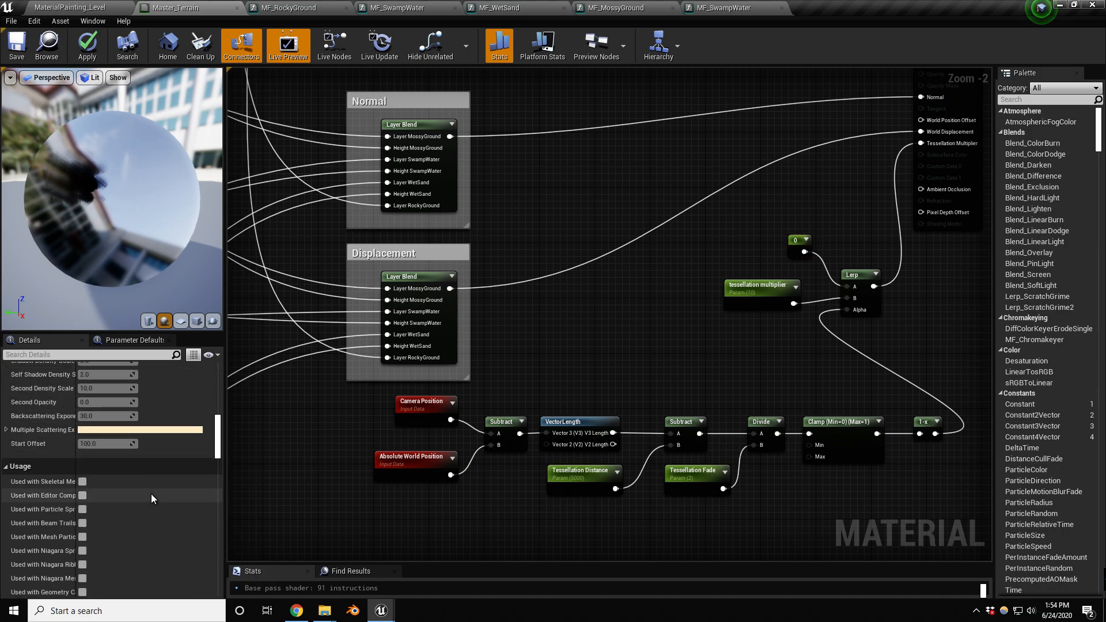
scroll(150, 499, "down", 12)
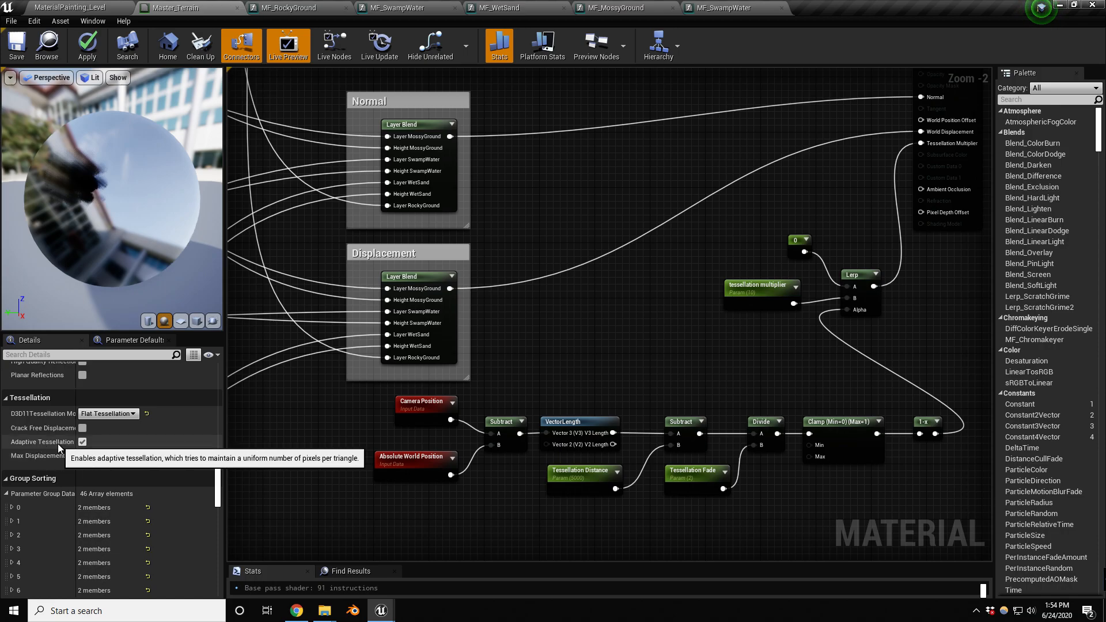
left_click(35, 55)
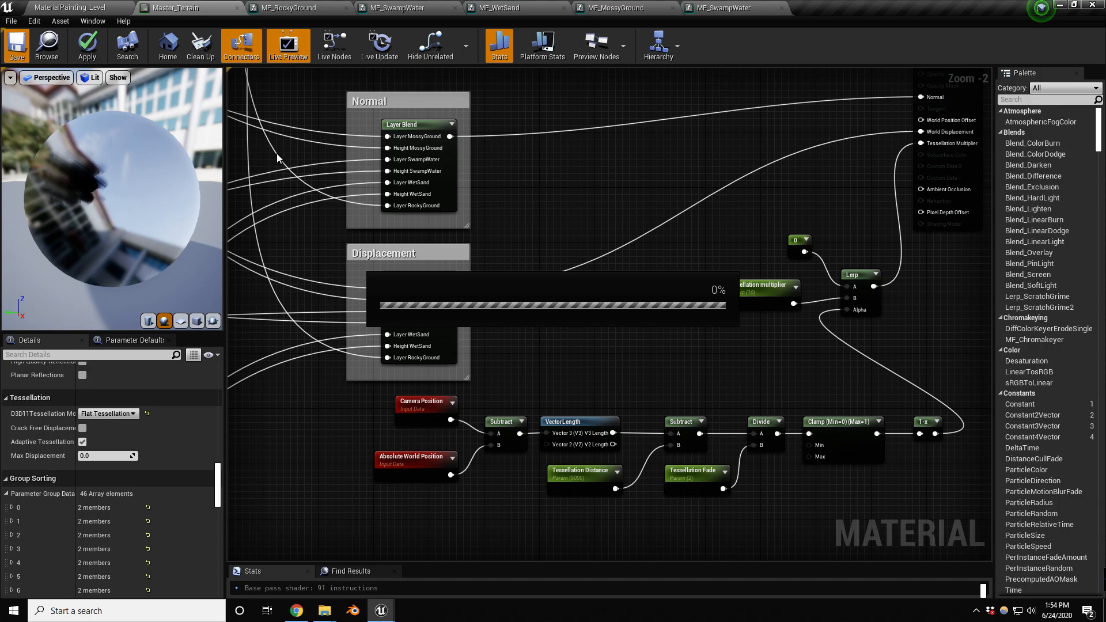
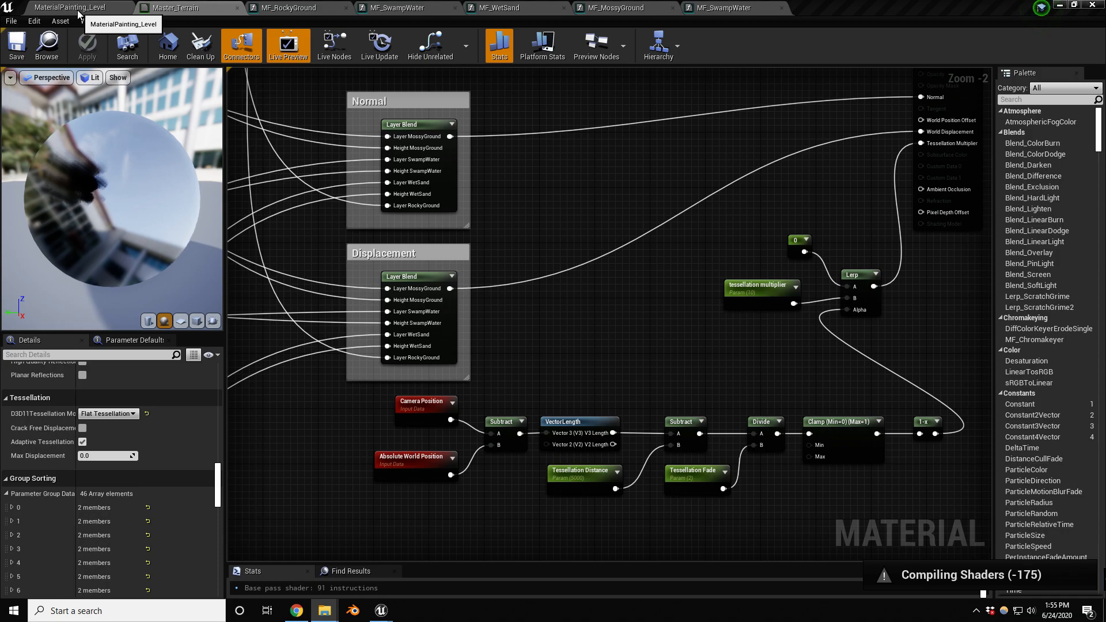
Step: Switch to MaterialPainting_Level and inspect the landscape's tessellation in the Brush Wireframe view mode
left_click(78, 9)
right_click_drag(477, 341, 470, 340)
key("alt+2")
right_click_drag(424, 310, 425, 310)
right_click_drag(500, 352, 499, 352)
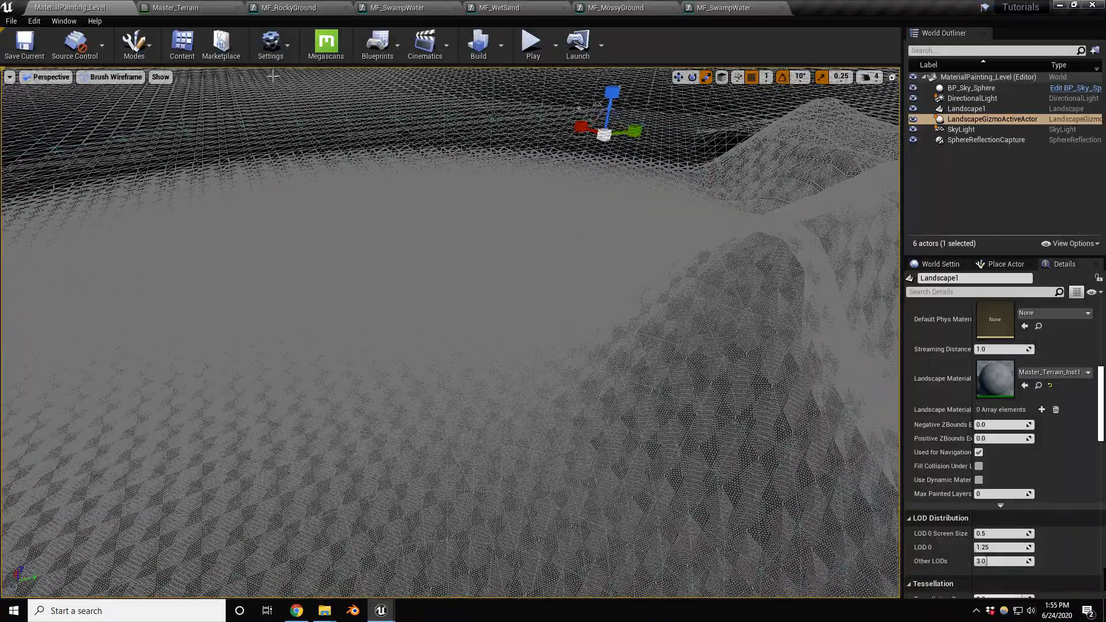
Step: Open the landscape's material instance Master_Terrain_Inst1 and detach its editor into a separate window
double_click(994, 378)
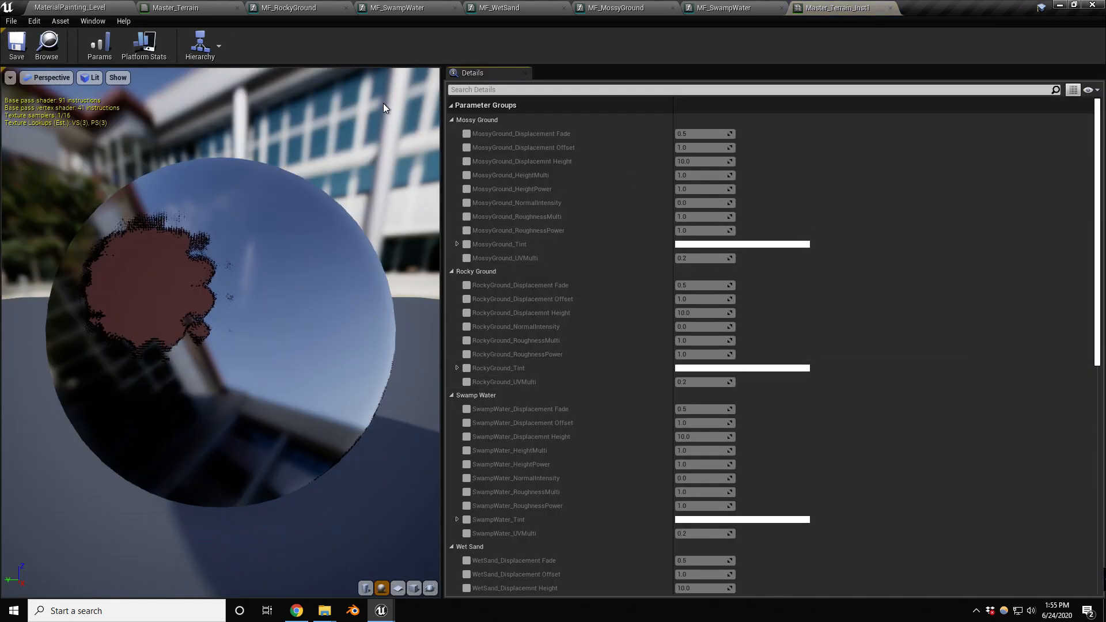
left_click_drag(809, 8, 265, 196)
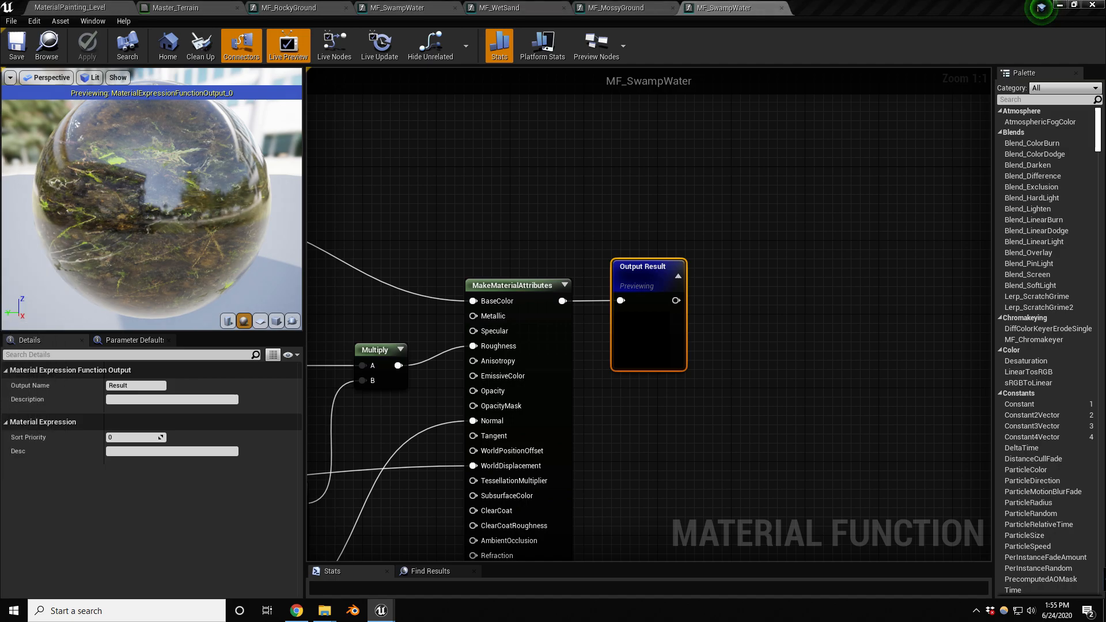
Step: Arrange the MaterialPainting_Level editor and the Master_Terrain_Inst1 window side by side, with the level taking the wider share
left_click(104, 8)
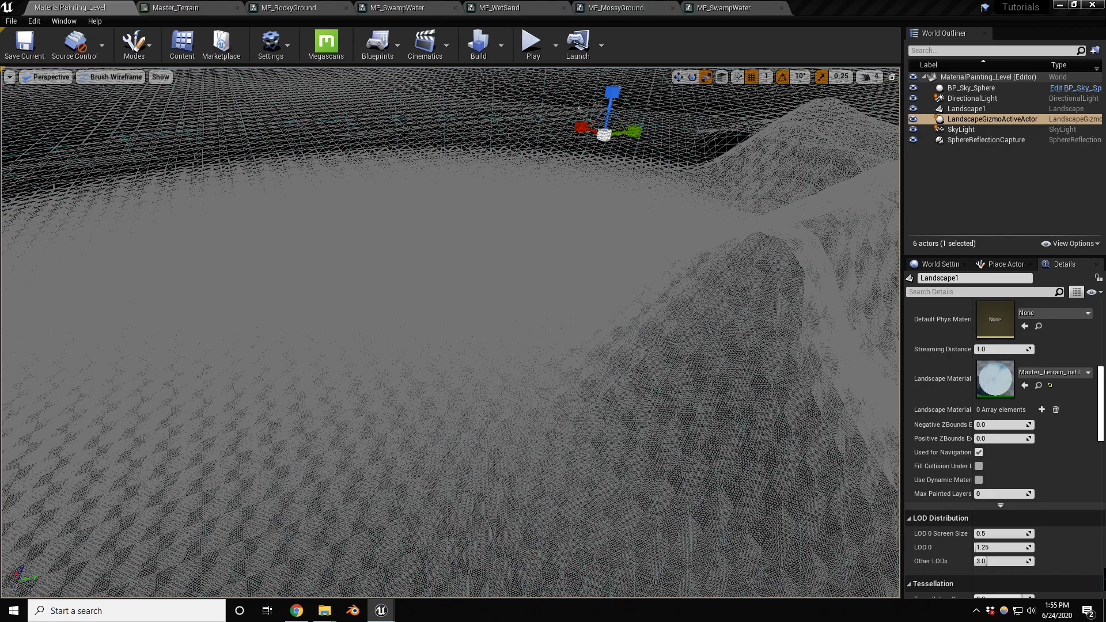
left_click_drag(472, 285, 1104, 248)
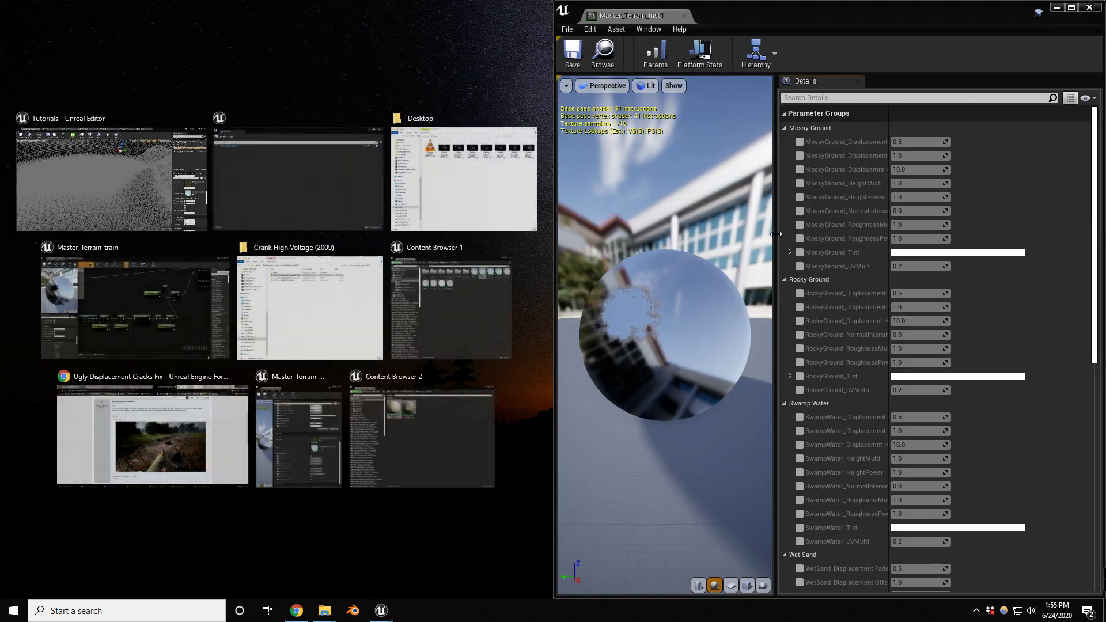
left_click(129, 165)
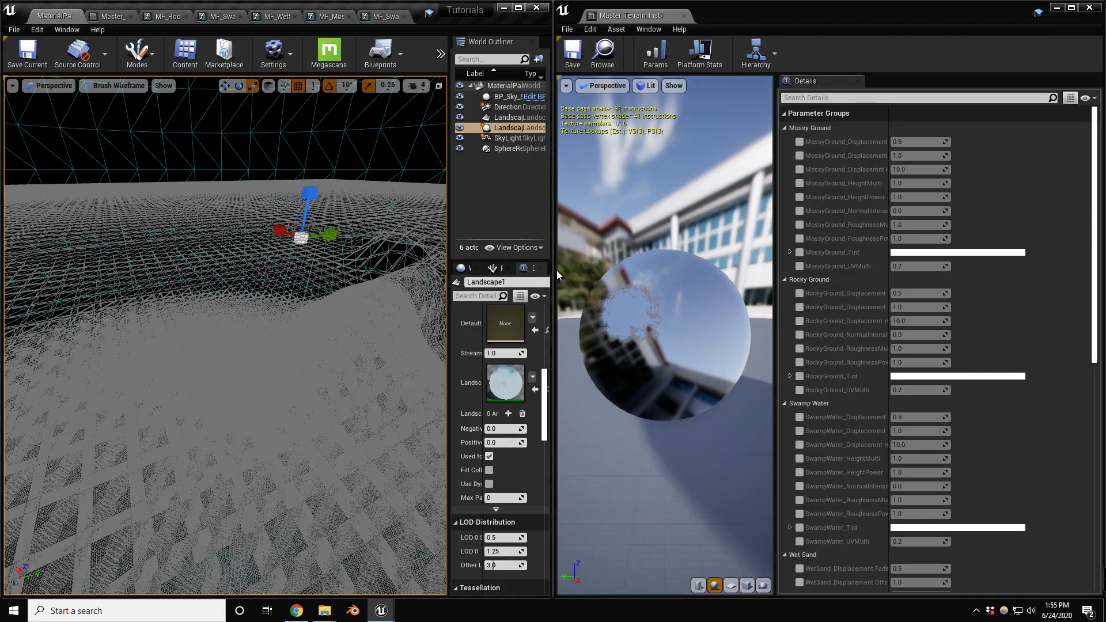
left_click_drag(553, 274, 777, 276)
right_click_drag(368, 277, 324, 310)
key("w")
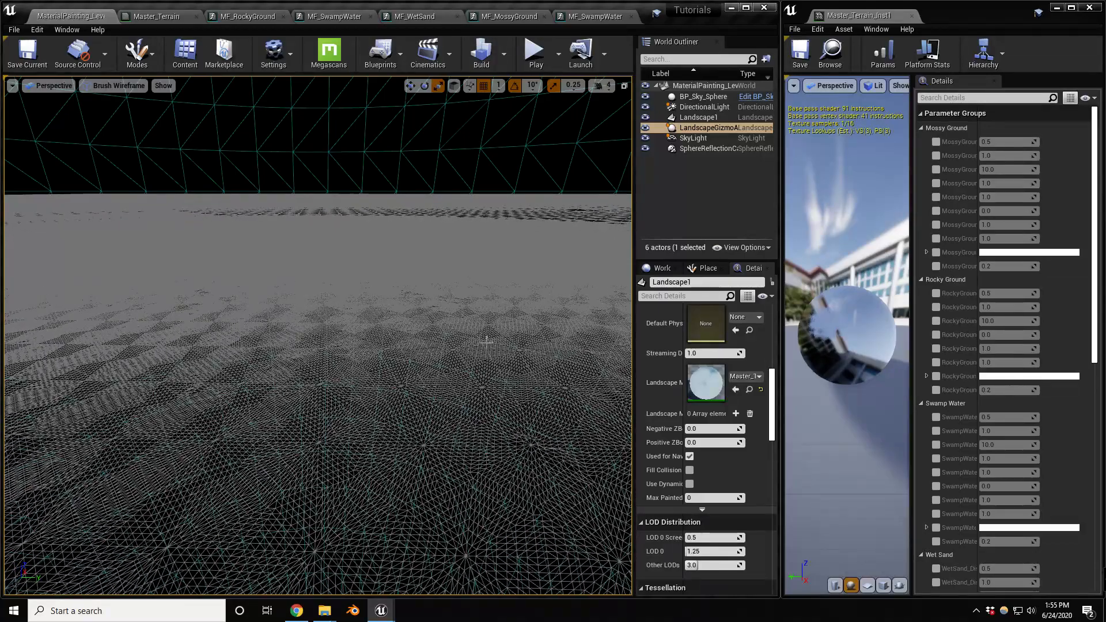
Step: Widen the material instance's parameter list and name column, and return the level viewport to Lit mode
left_click_drag(912, 321, 876, 321)
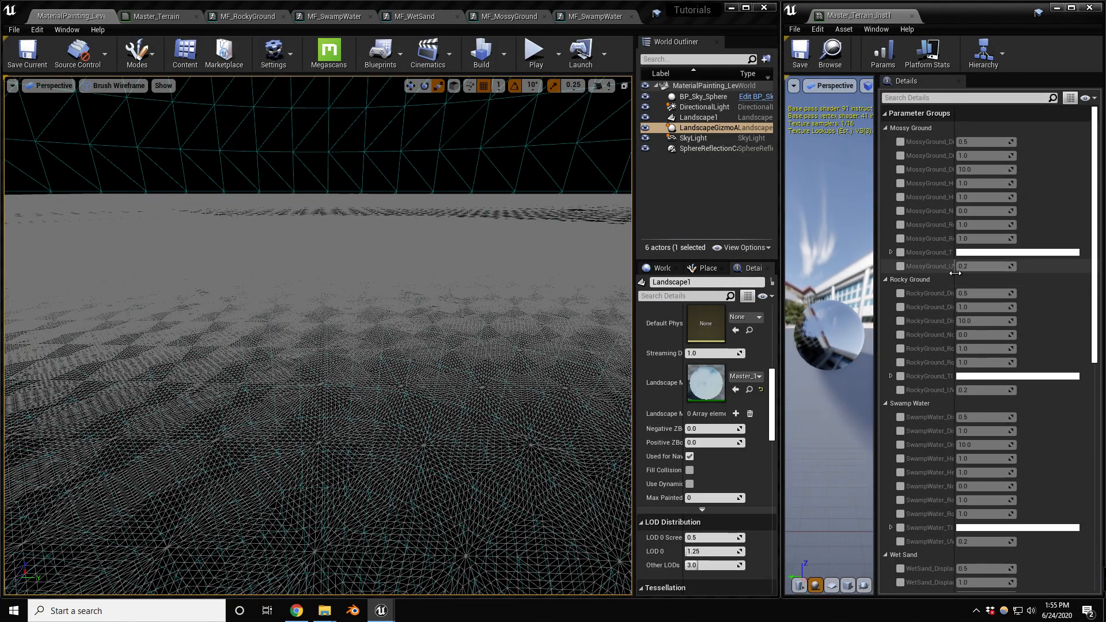
left_click_drag(956, 282, 979, 283)
scroll(914, 408, "down", 5)
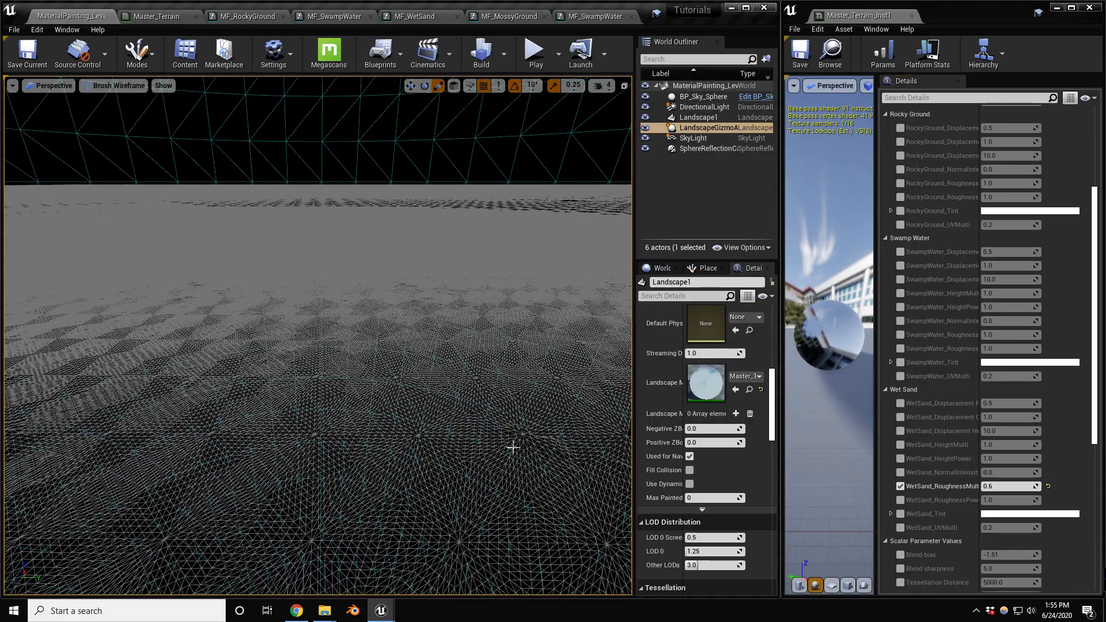
key("alt+4")
right_click_drag(318, 335, 279, 348)
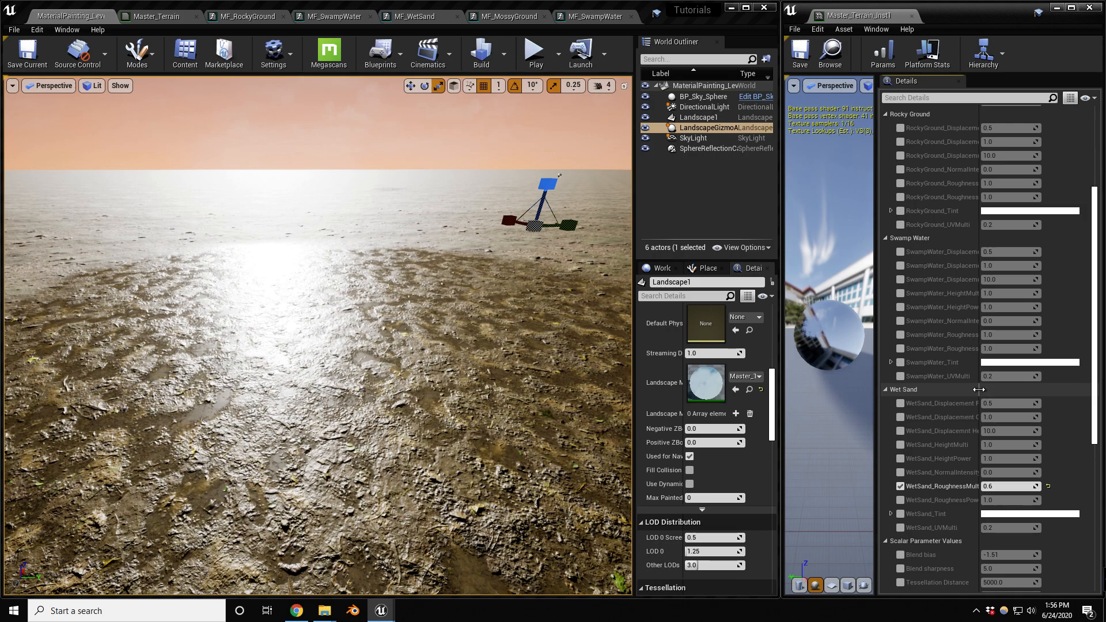
left_click_drag(979, 389, 999, 390)
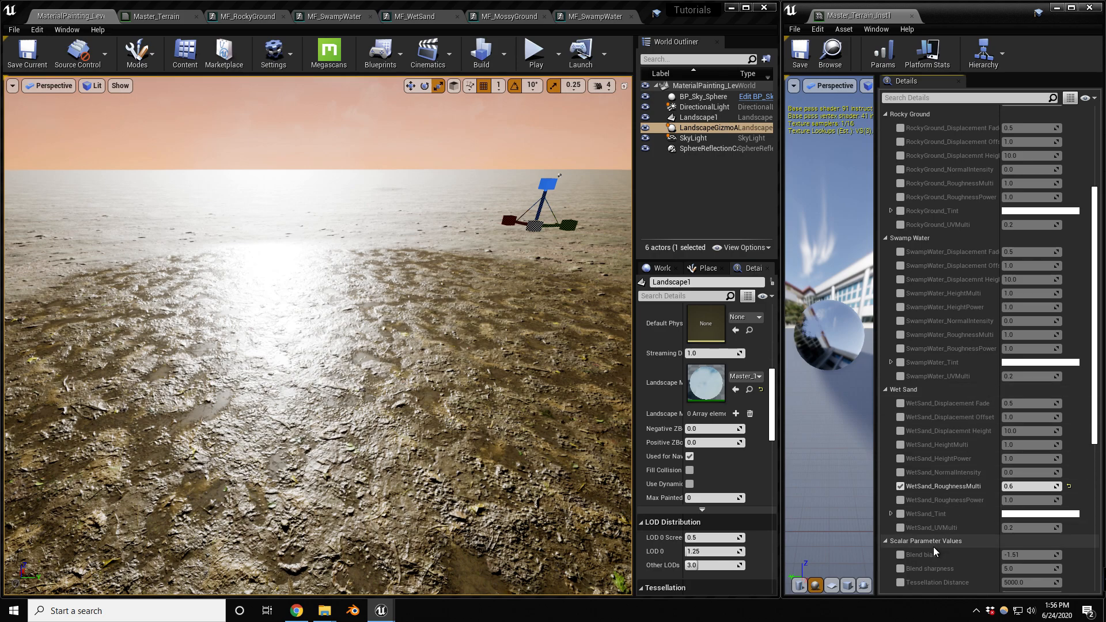
Step: Override WetSand_Displacemnt Height in the instance, set it to 50, and inspect the wet sand on the landscape
left_click(900, 430)
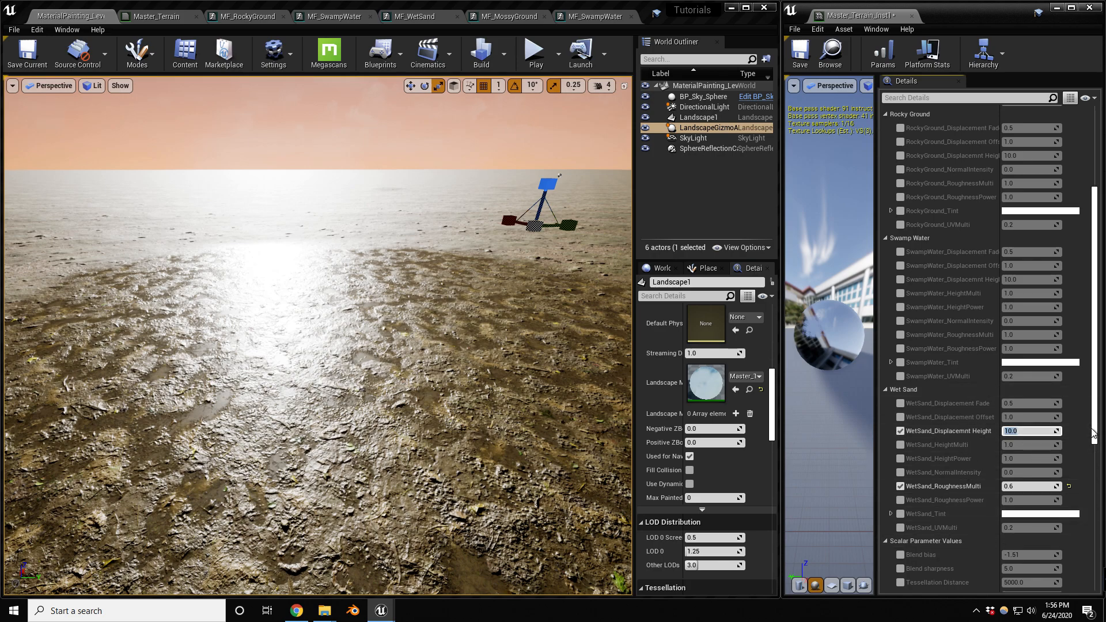
type("50")
key("Return")
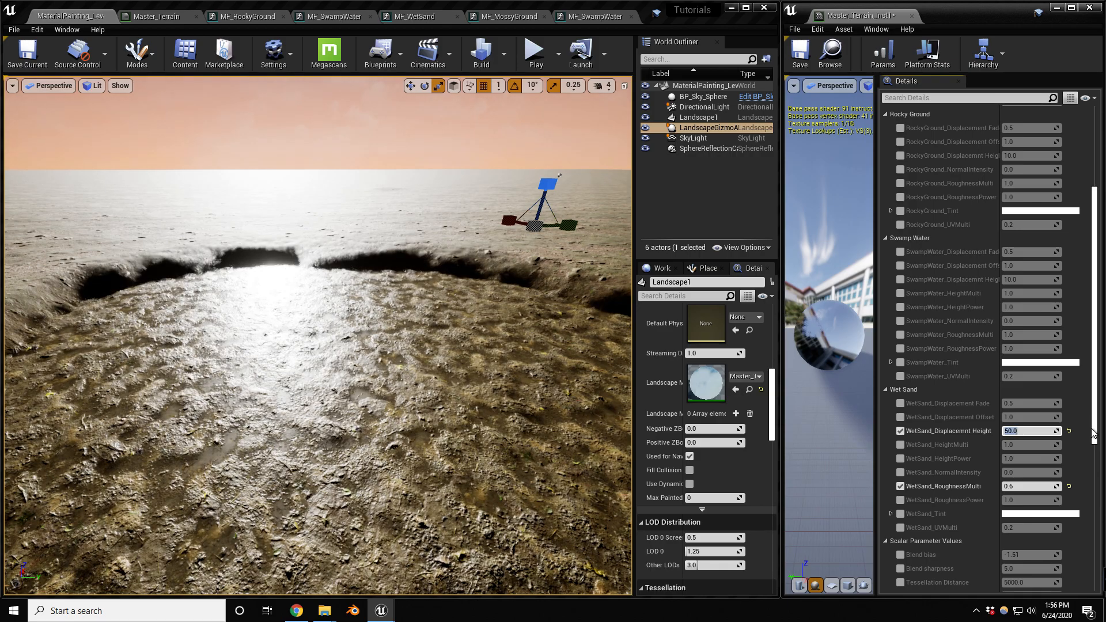
key("w")
right_click_drag(453, 454, 408, 412)
key("s")
key("d")
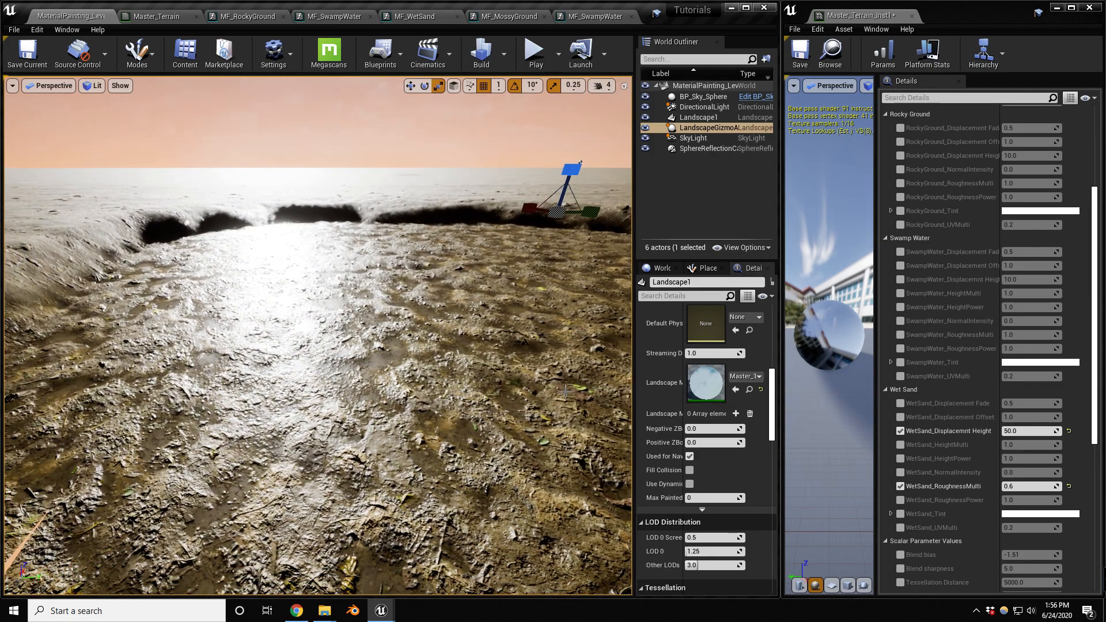
Step: Override WetSand_Displacement Offset in the instance and try the values -1, 10 and 50
left_click(900, 417)
left_click(1031, 417)
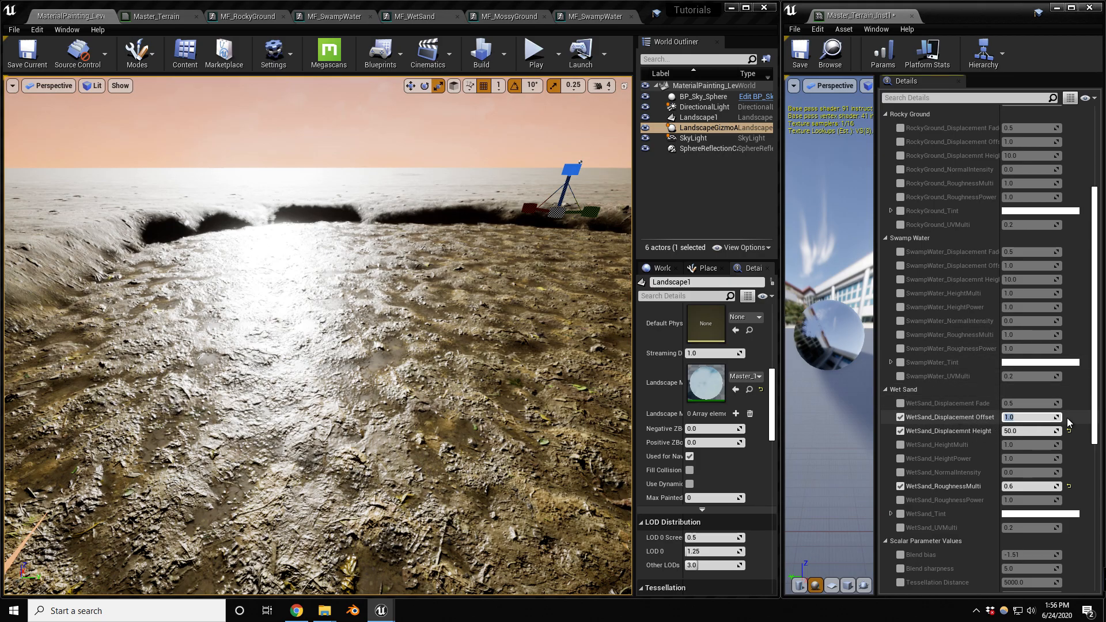
type("-1")
key("Return")
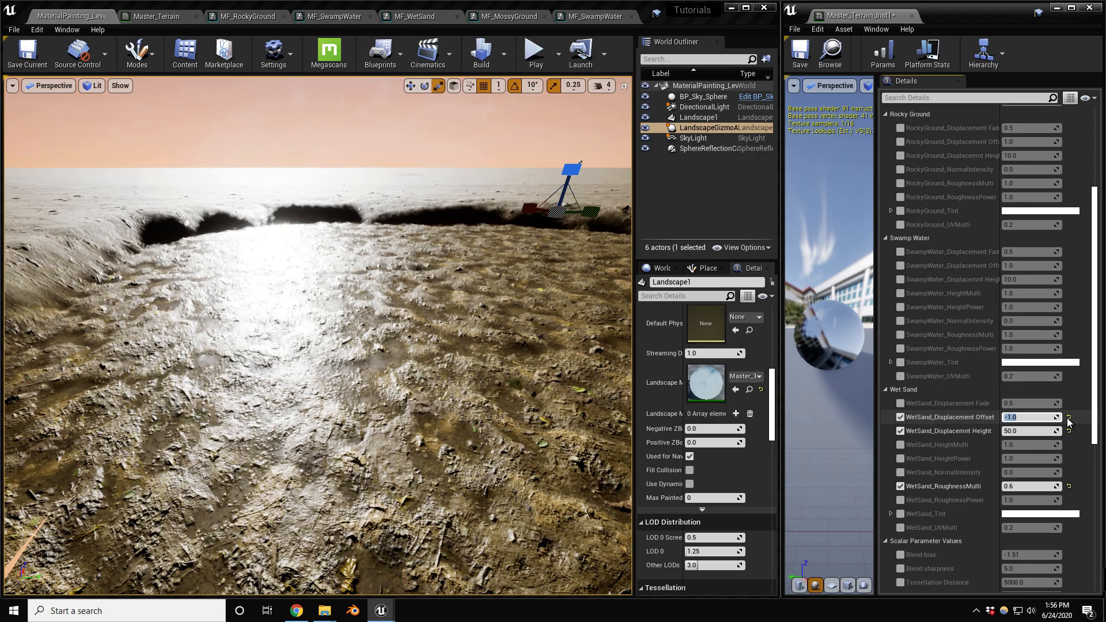
type("10")
key("Return")
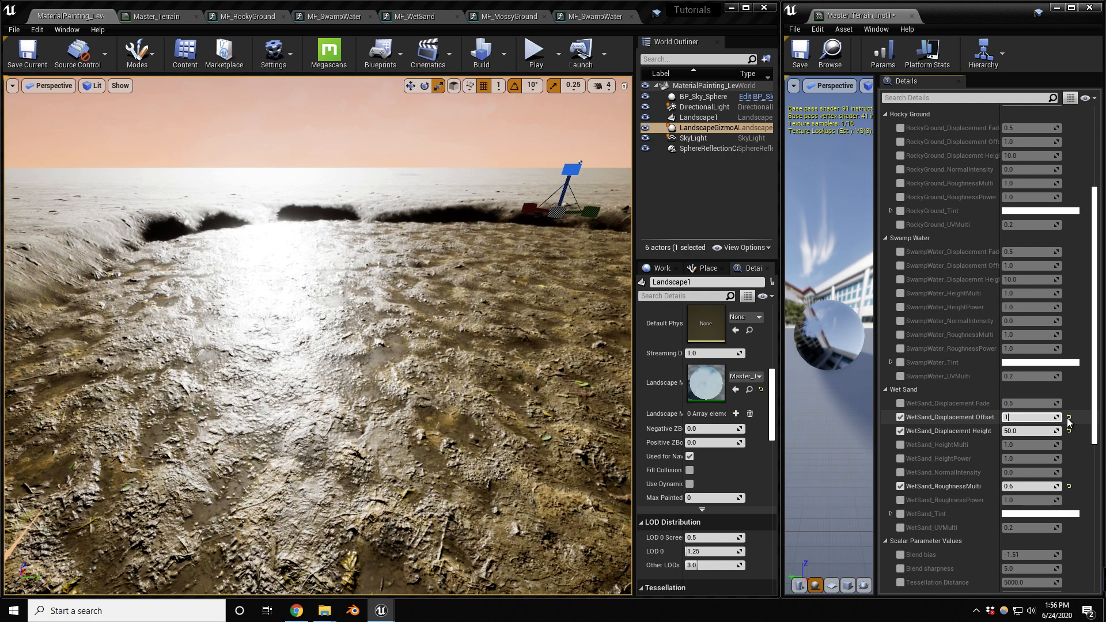
type("50")
key("Return")
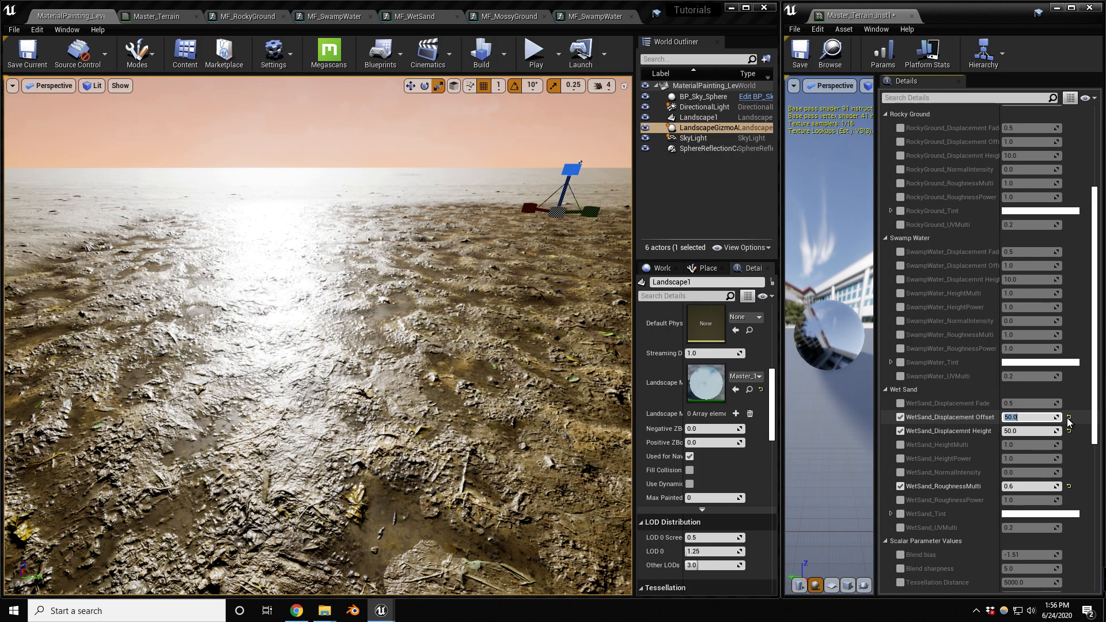
Step: Set WetSand_Displacement Offset to 40 and inspect how the wet sand meets the surrounding ground
type("40")
key("Return")
right_click_drag(403, 311, 371, 312)
key("s")
key("d")
right_click_drag(247, 263, 94, 282)
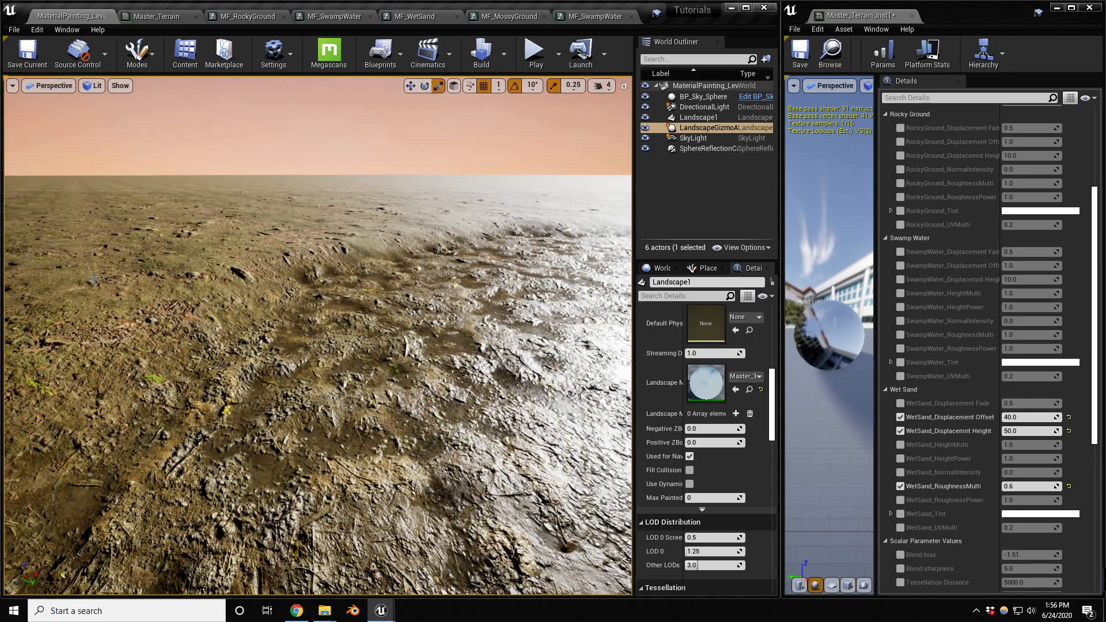
right_click_drag(351, 266, 453, 269)
right_click_drag(407, 300, 383, 311)
key("d")
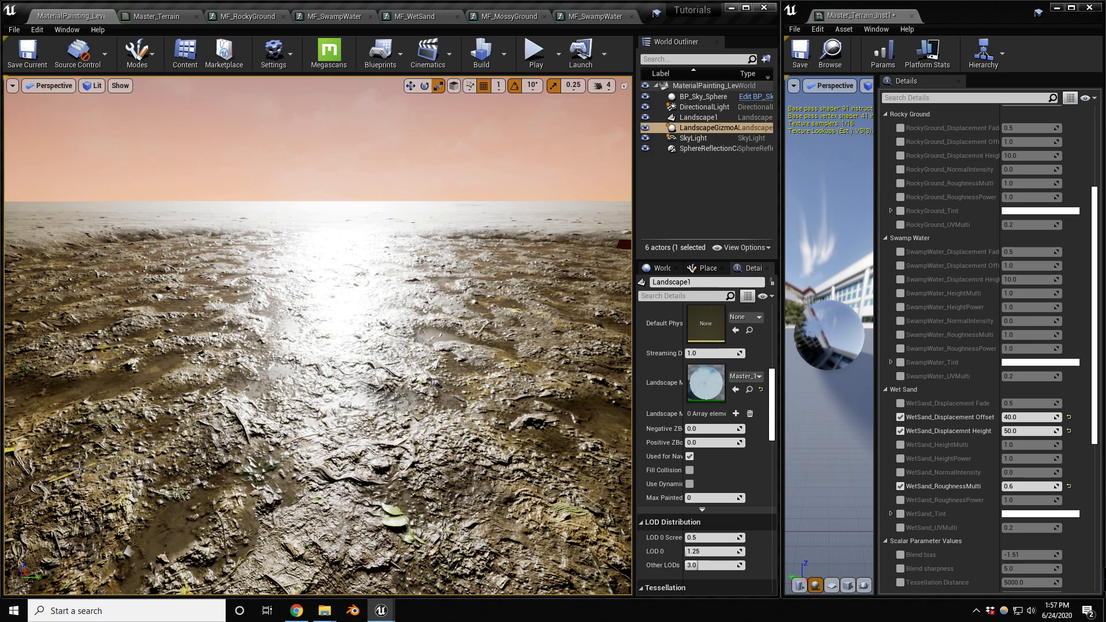
right_click_drag(542, 374, 599, 374)
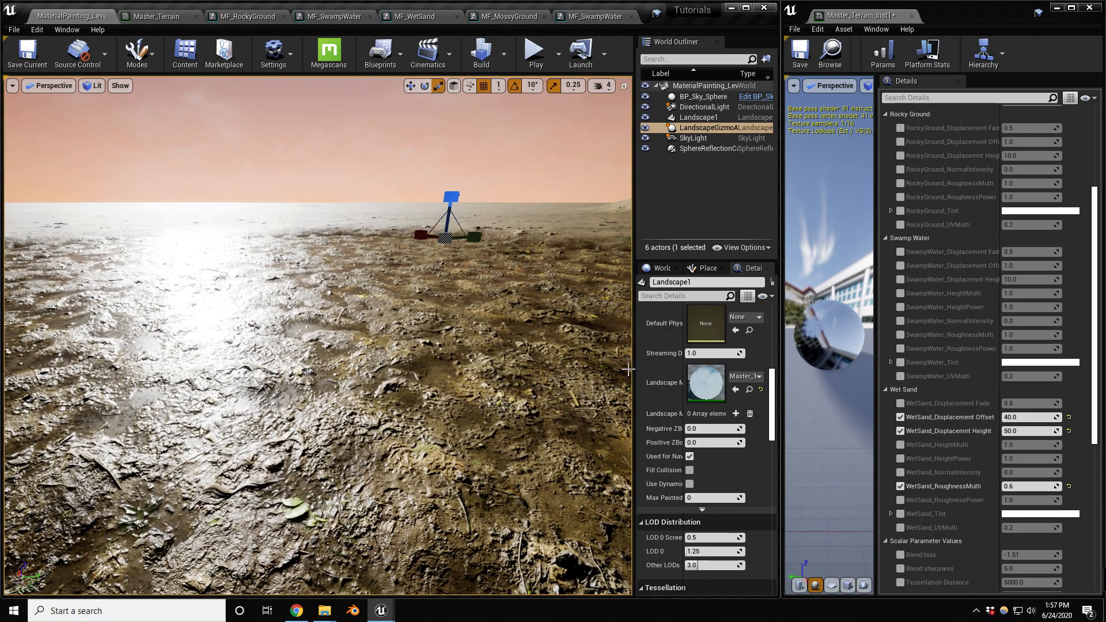
Step: Try a WetSand_Displacemnt Height of 100 and examine the stronger displacement on the landscape
left_click(1043, 430)
type("100")
key("Return")
right_click_drag(310, 423, 257, 418)
middle_click_drag(309, 424, 288, 456)
right_click_drag(312, 432, 346, 447)
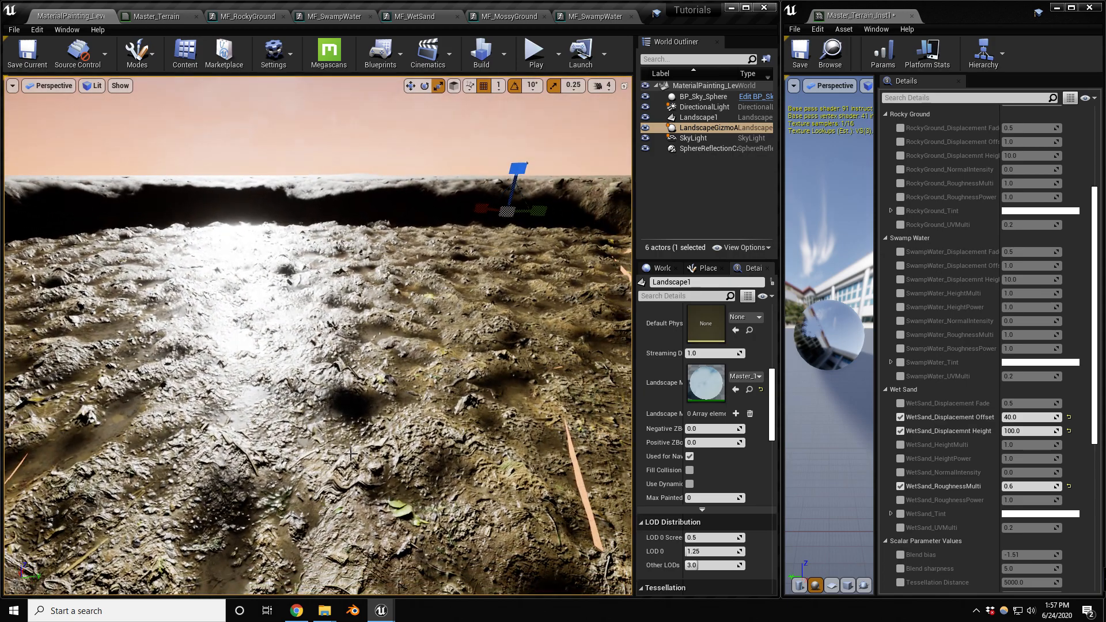
mouse_move(583, 482)
right_mouse_down()
mouse_move(599, 477)
mouse_move(586, 483)
right_mouse_up()
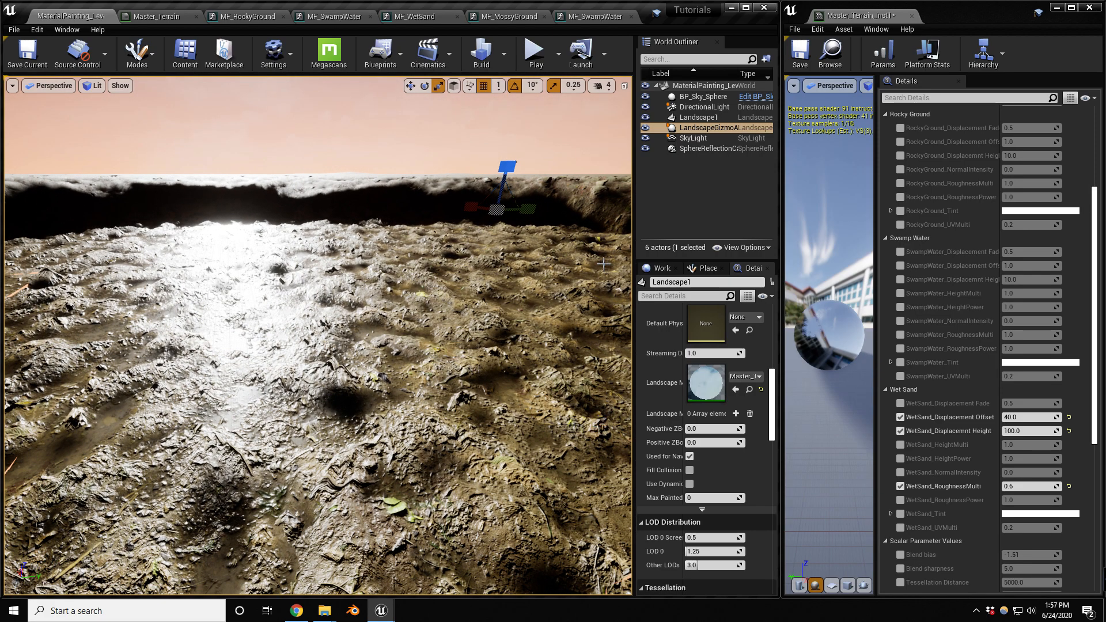
right_click_drag(614, 267, 579, 278)
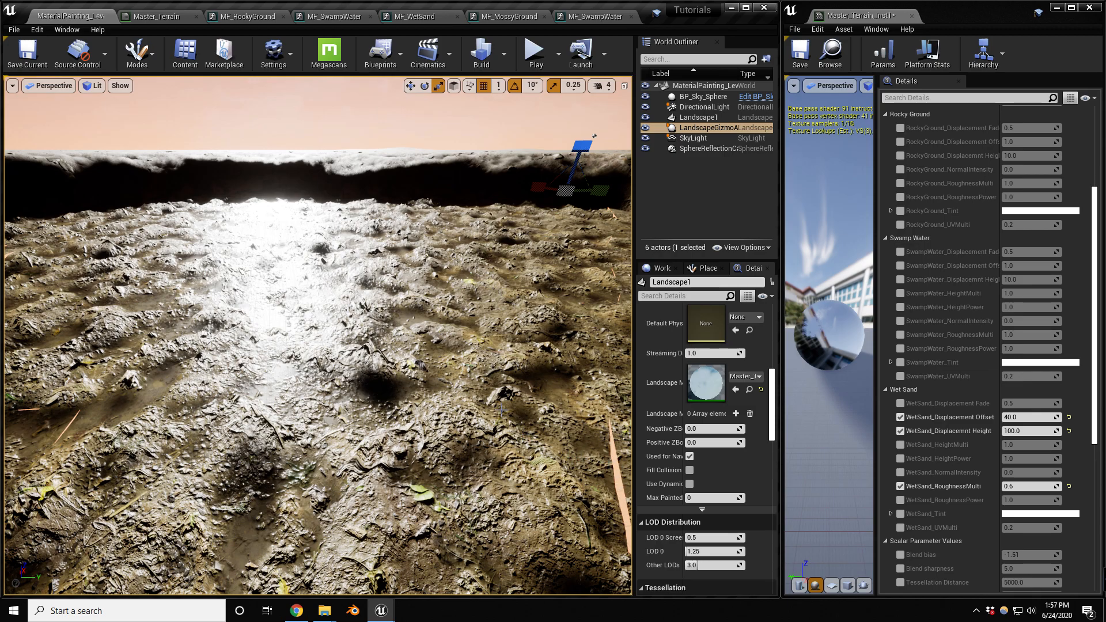
right_click_drag(483, 445, 496, 439)
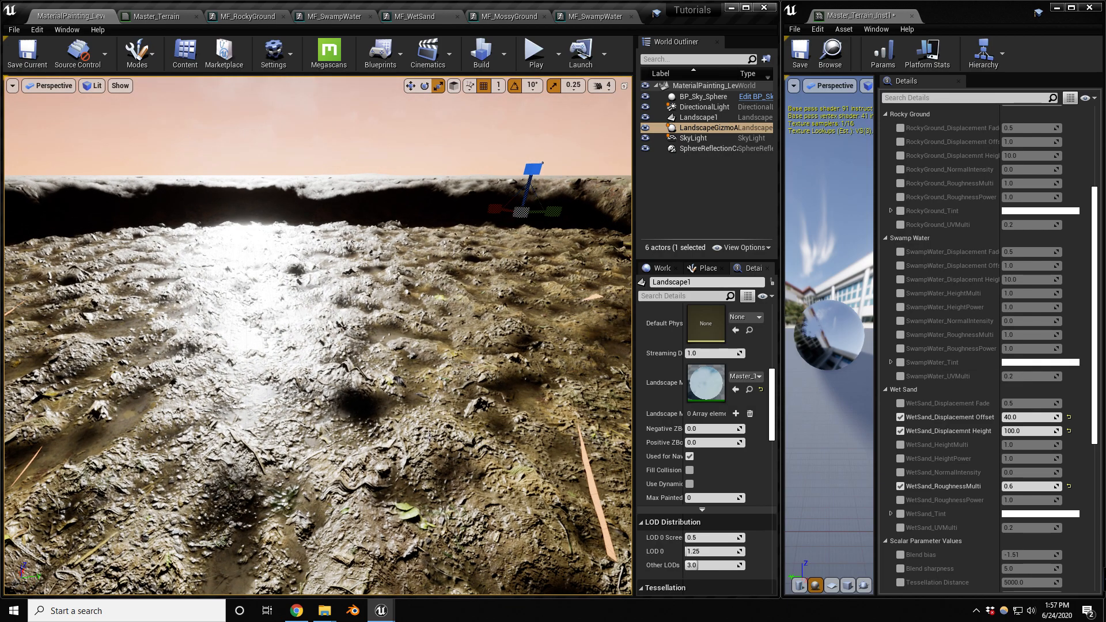
Step: Disable Adaptive Tessellation in Master_Terrain, save the material, and check the displaced wet sand in MaterialPainting_Level
left_click(155, 17)
left_click(62, 445)
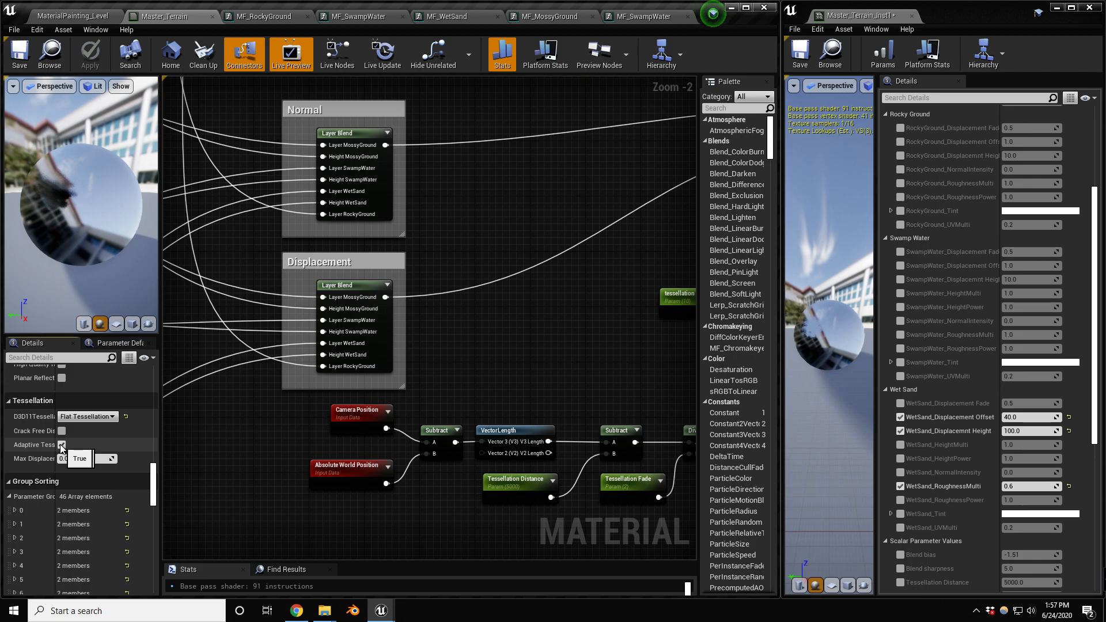
right_click_drag(549, 426, 367, 401)
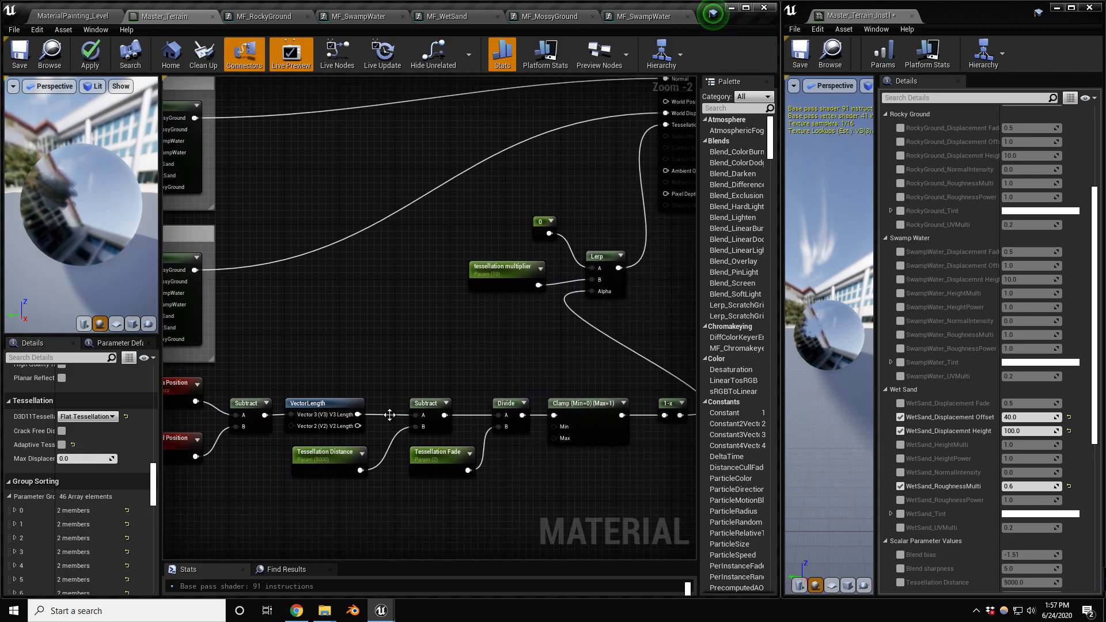
left_click(20, 51)
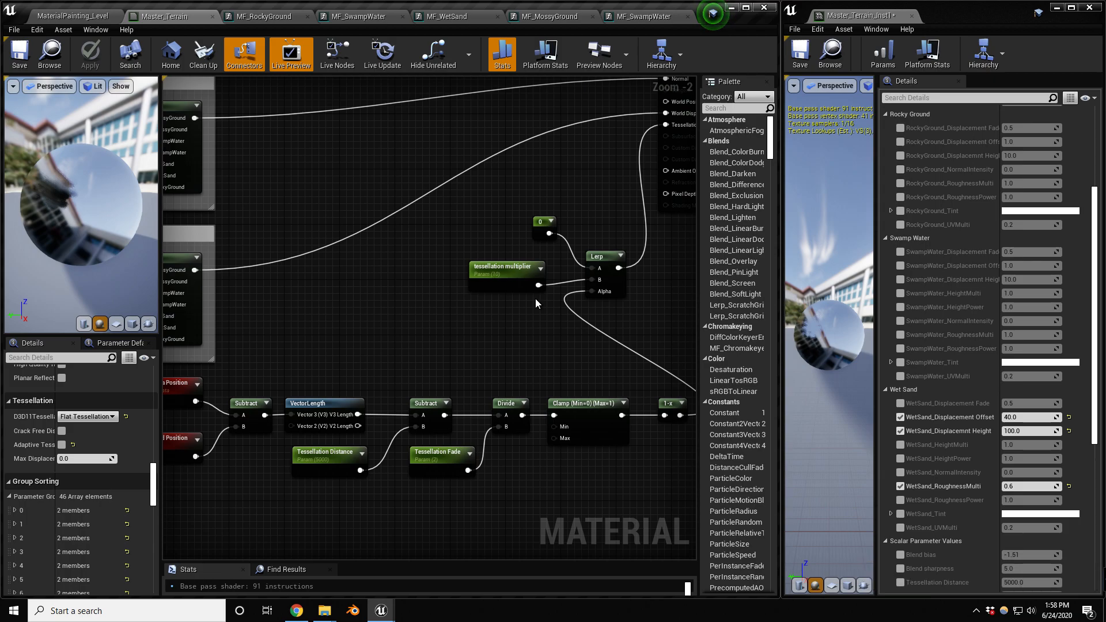
left_click(81, 15)
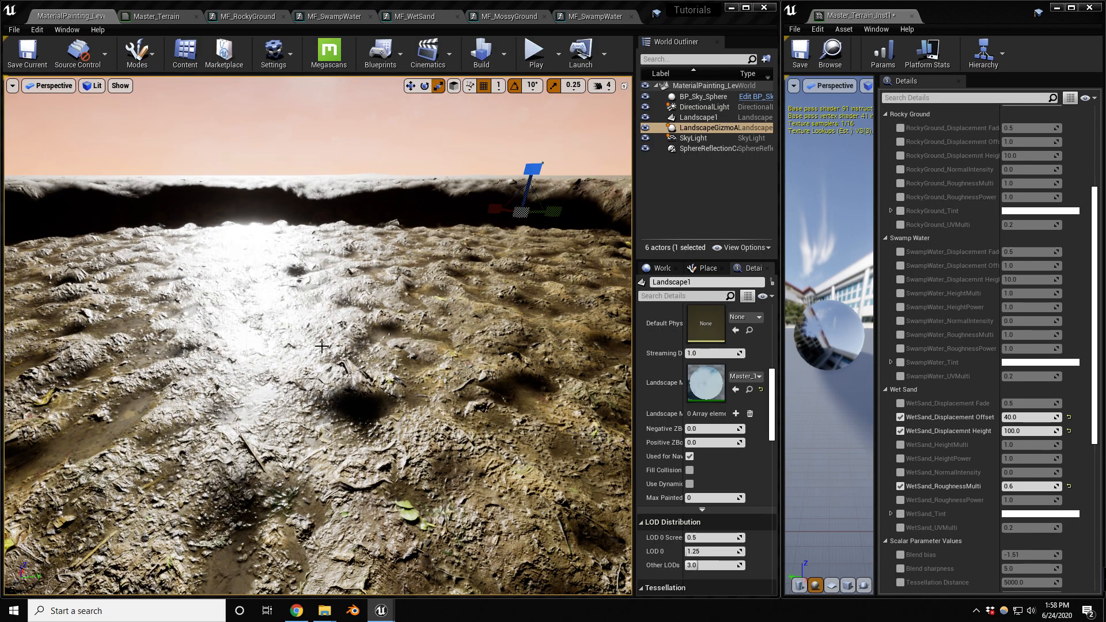
right_click_drag(370, 378, 405, 382)
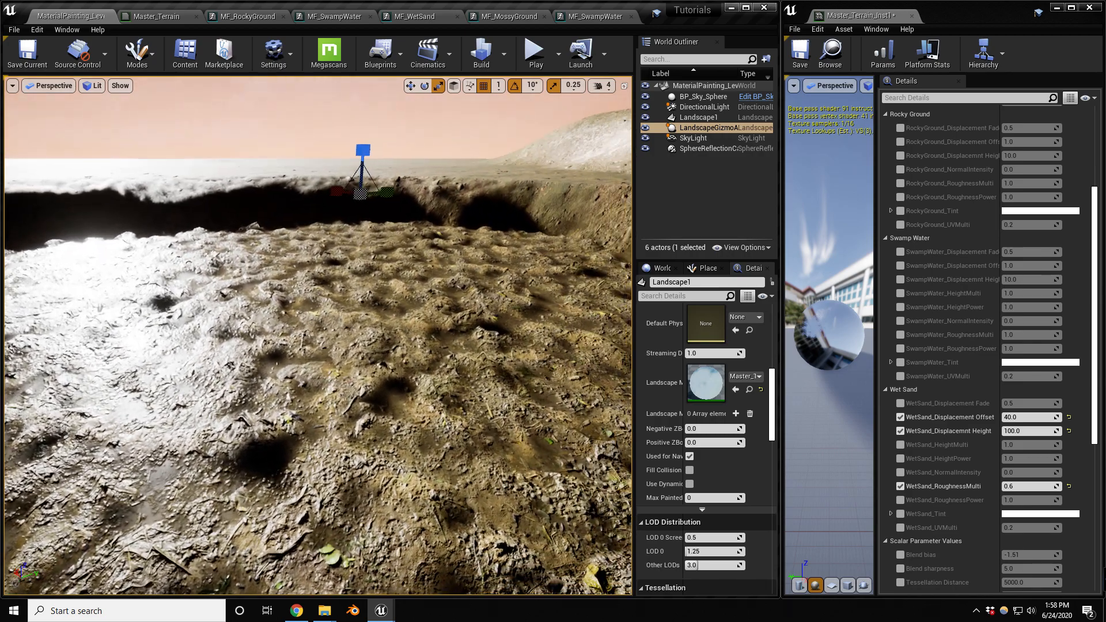
right_click_drag(403, 380, 357, 373)
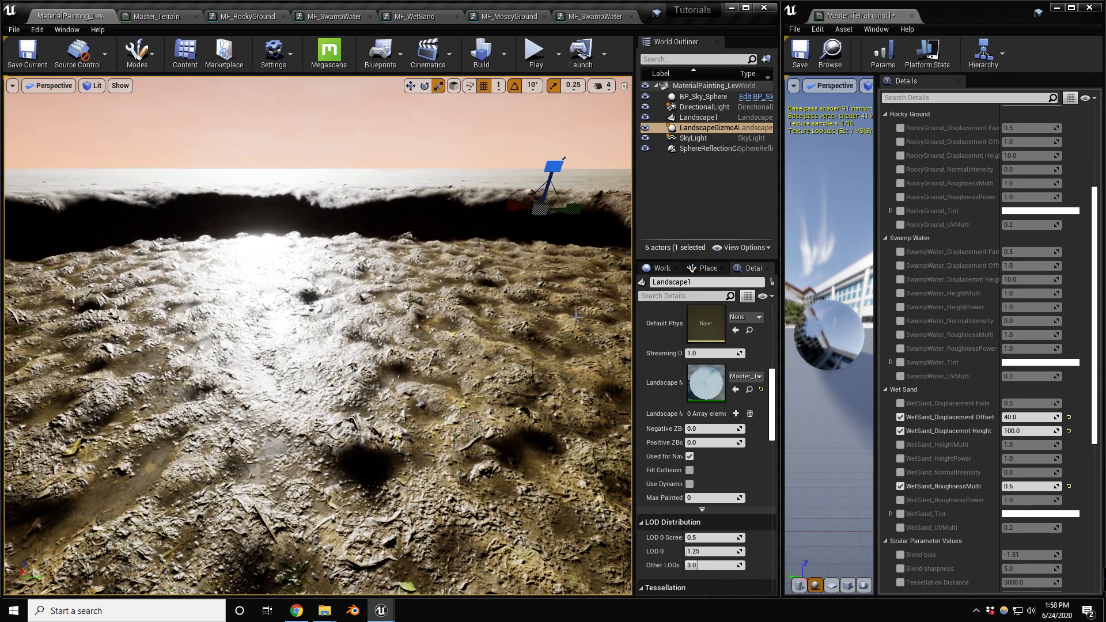
right_click_drag(544, 376, 429, 377)
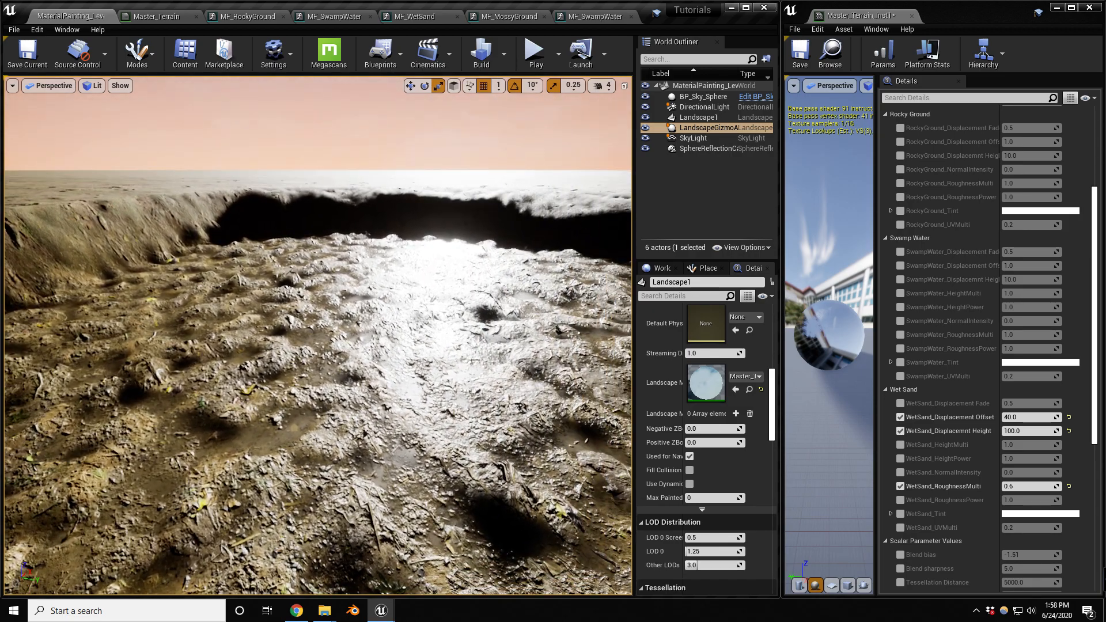
right_click_drag(543, 376, 536, 371)
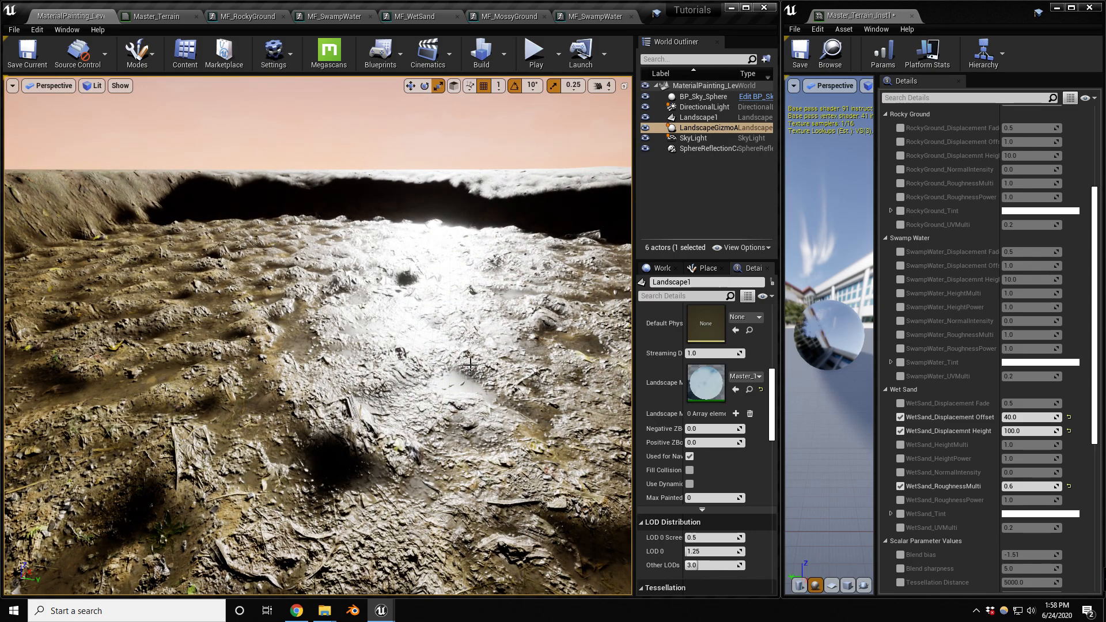
right_click_drag(489, 360, 474, 352)
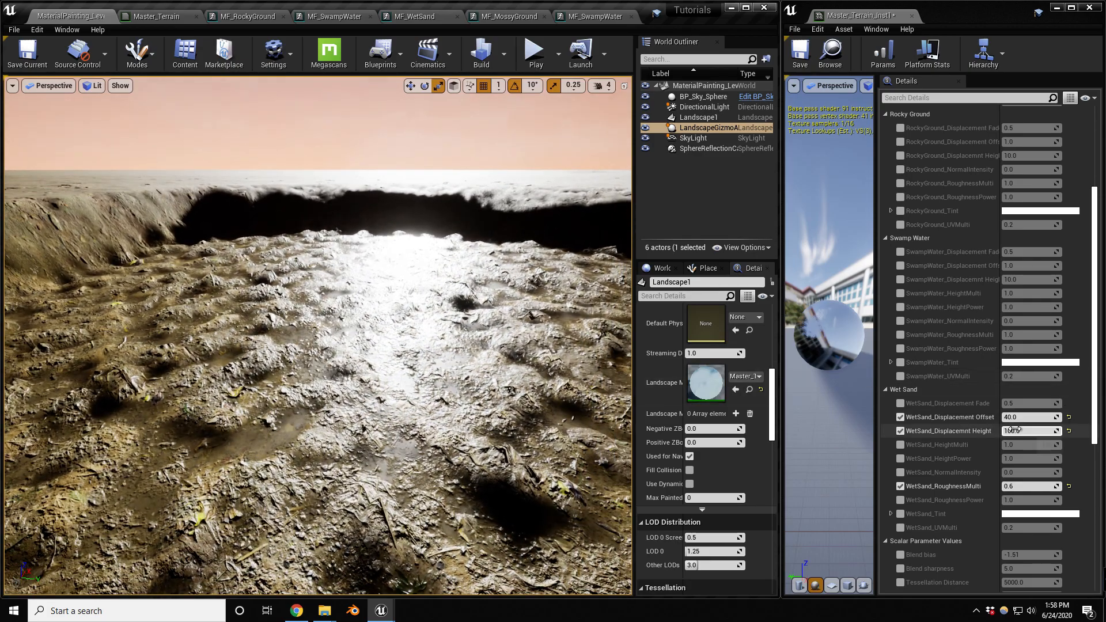
Step: Try a WetSand_Displacemnt Height of 60 in the instance and settle on 70
left_click(1055, 431)
left_click_drag(1055, 430, 1055, 431)
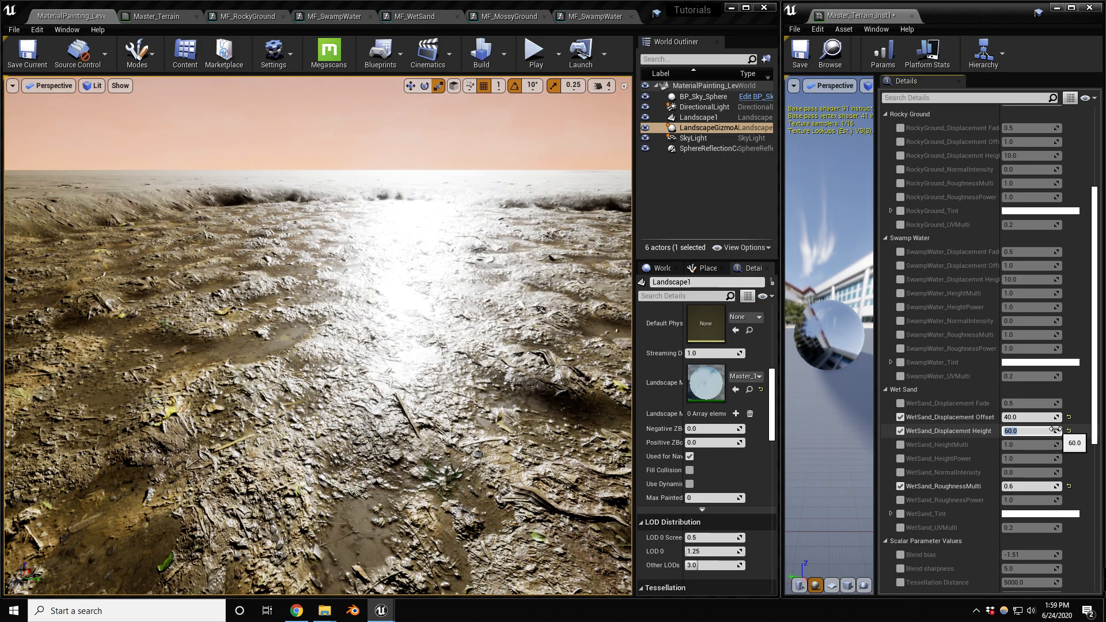
type("70")
key("Return")
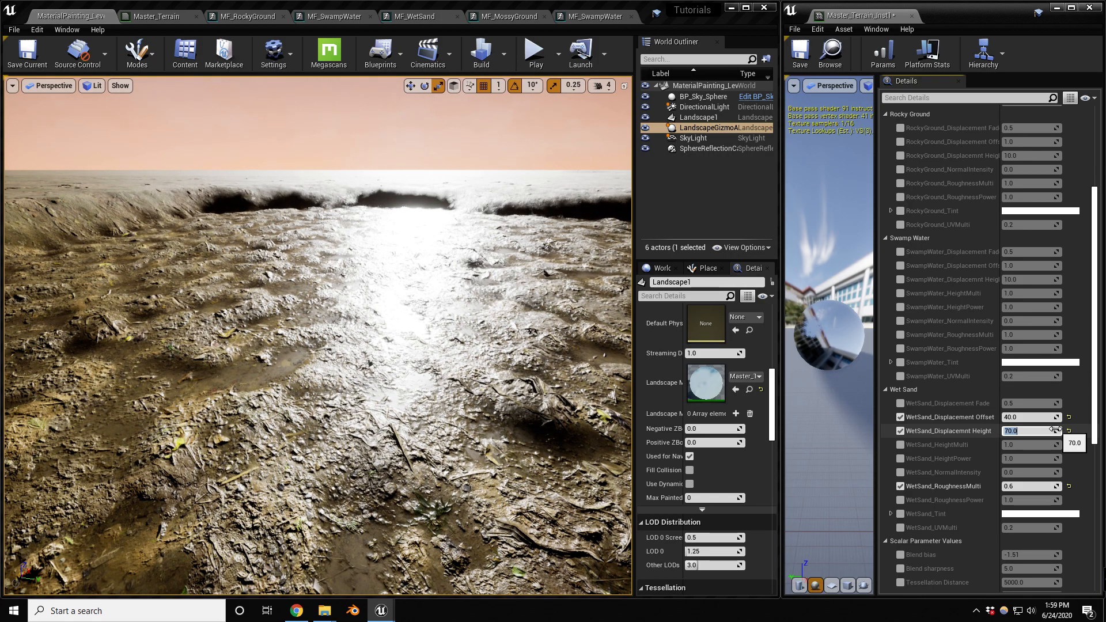
Step: Raise WetSand_Displacement Offset to about 59.78 while viewing the wet sand's edge with the surrounding ground
right_click_drag(437, 345, 258, 384)
key("s")
key("w")
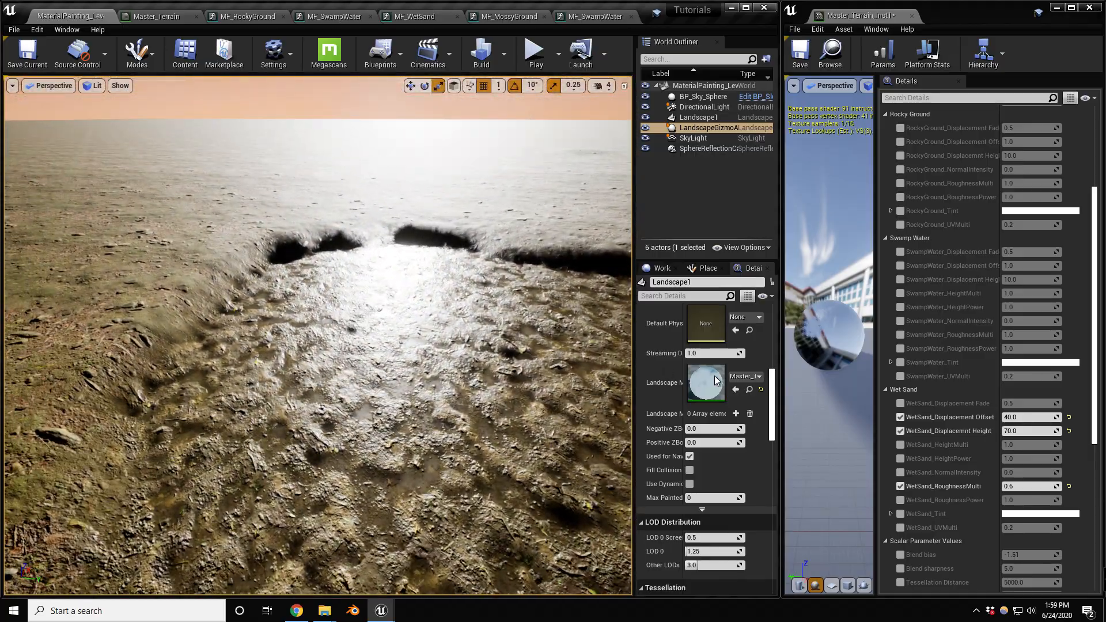
left_click_drag(1031, 417, 1021, 417)
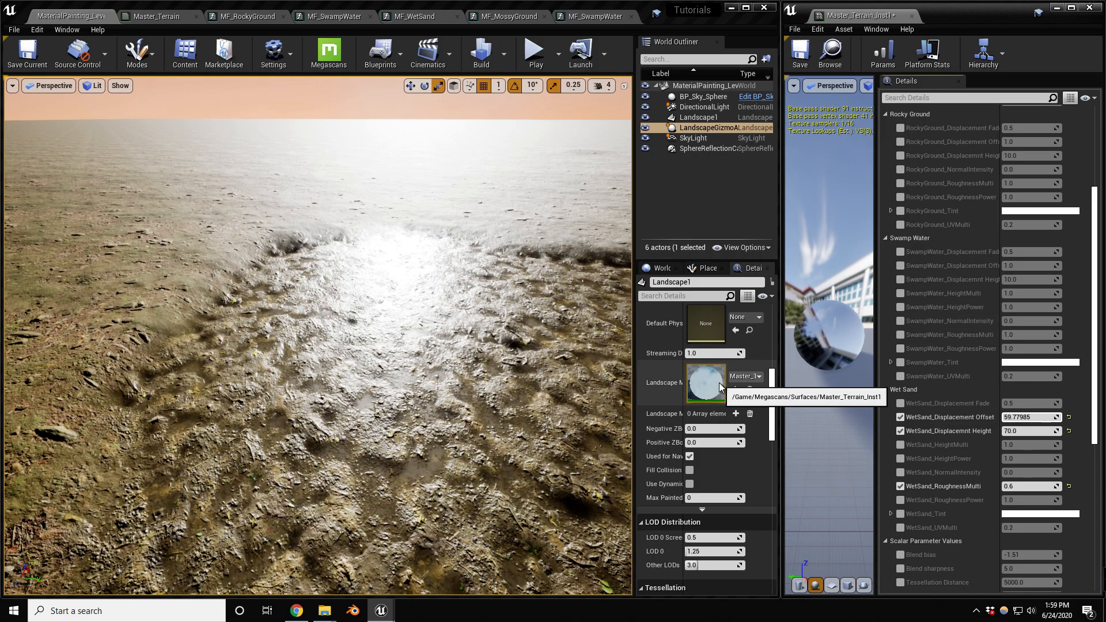
Step: Switch to landscape painting, select the SwampWater layer, and paint a first patch on the wet sand
right_click_drag(489, 377, 503, 372)
key("shift+2")
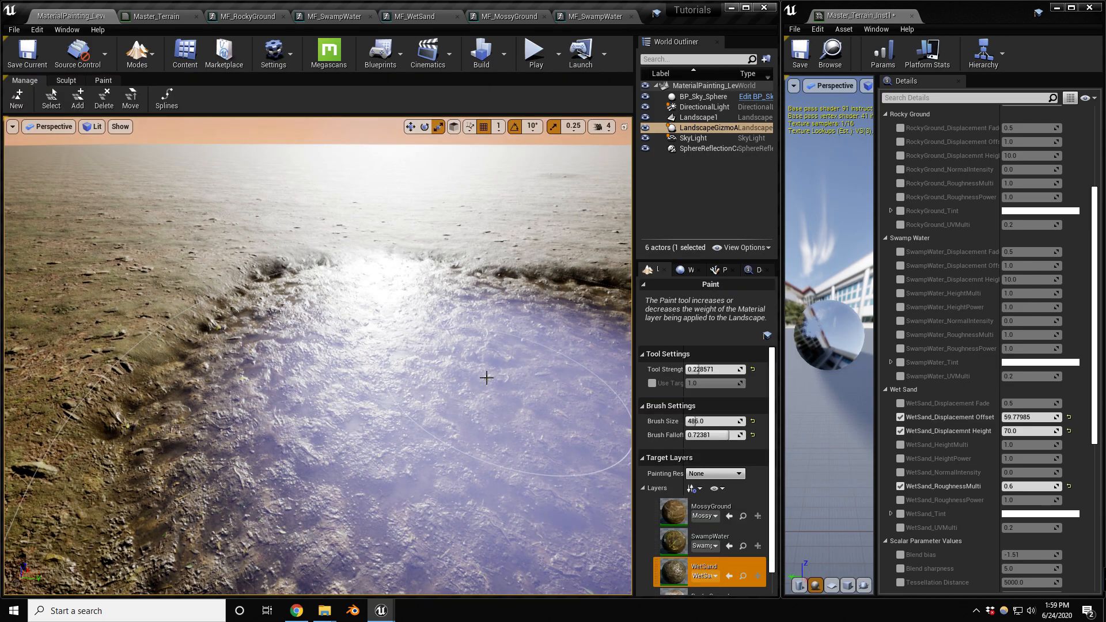
scroll(706, 542, "down", 1)
left_click(707, 541)
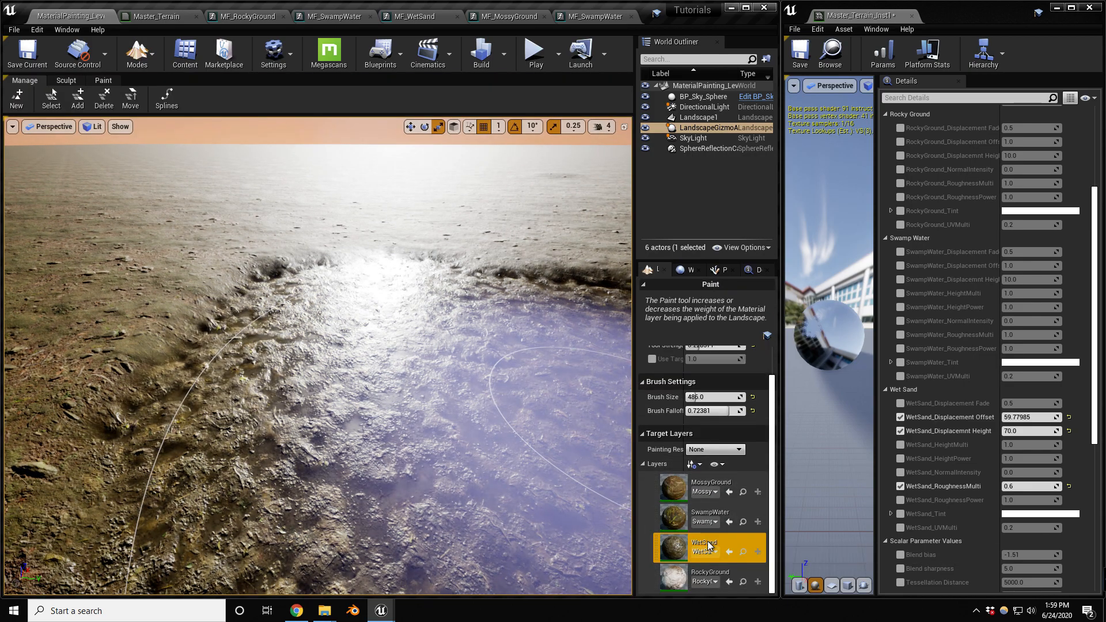
mouse_move(227, 282)
left_mouse_down()
mouse_move(185, 286)
mouse_move(309, 279)
left_mouse_up()
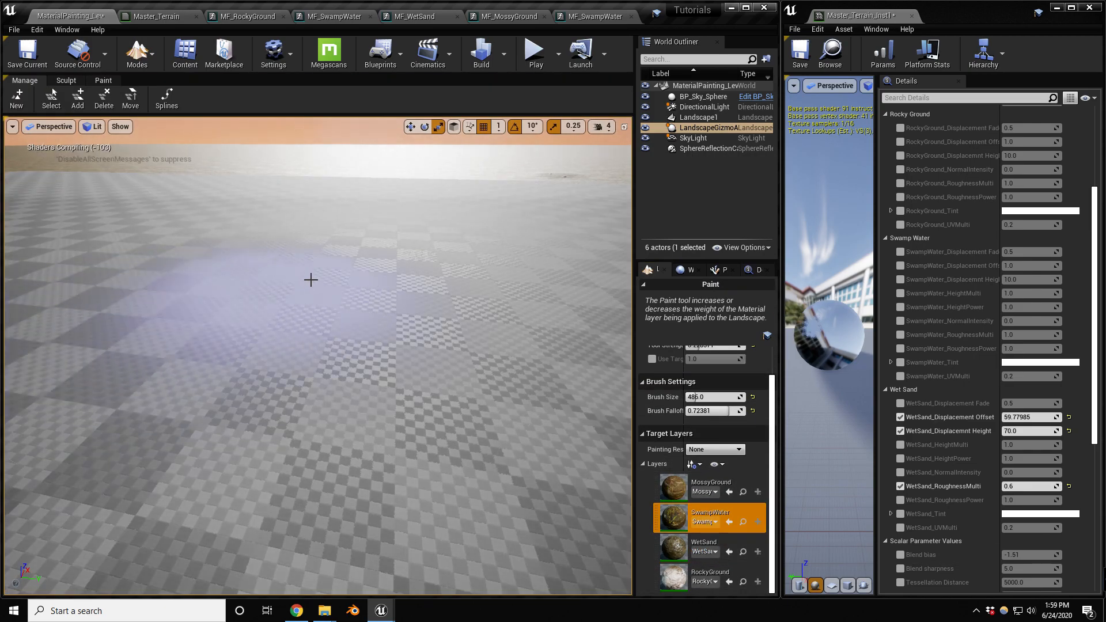
right_click_drag(311, 279, 268, 277)
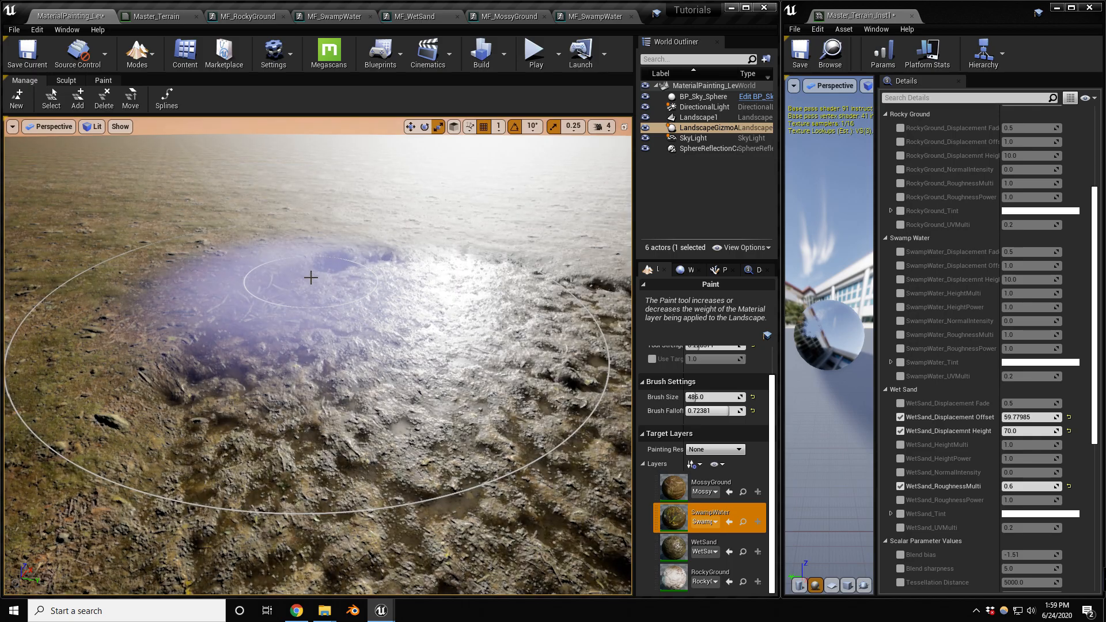
Step: Extend the SwampWater patch with further brush strokes so it meets the wet sand along a broad edge
mouse_move(311, 278)
left_mouse_down()
mouse_move(188, 317)
mouse_move(214, 278)
mouse_move(259, 280)
left_mouse_up()
mouse_move(259, 280)
right_mouse_down()
mouse_move(294, 274)
mouse_move(257, 296)
right_mouse_up()
key("a")
key("d")
mouse_move(257, 296)
left_mouse_down()
mouse_move(262, 275)
mouse_move(313, 292)
left_mouse_up()
right_click_drag(313, 292, 295, 293)
Step: Override SwampWater_Displacement Offset and SwampWater_Displacemnt Height in the material instance, and set the offset to 30
scroll(1008, 444, "down", 5)
scroll(1006, 444, "up", 5)
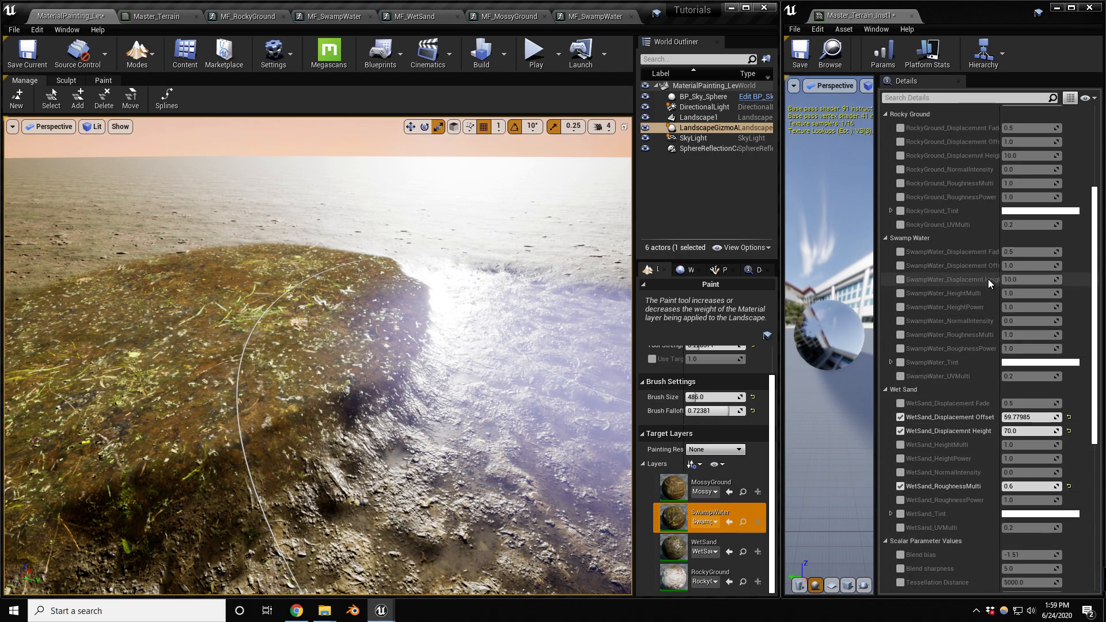
left_click_drag(1000, 239, 1010, 239)
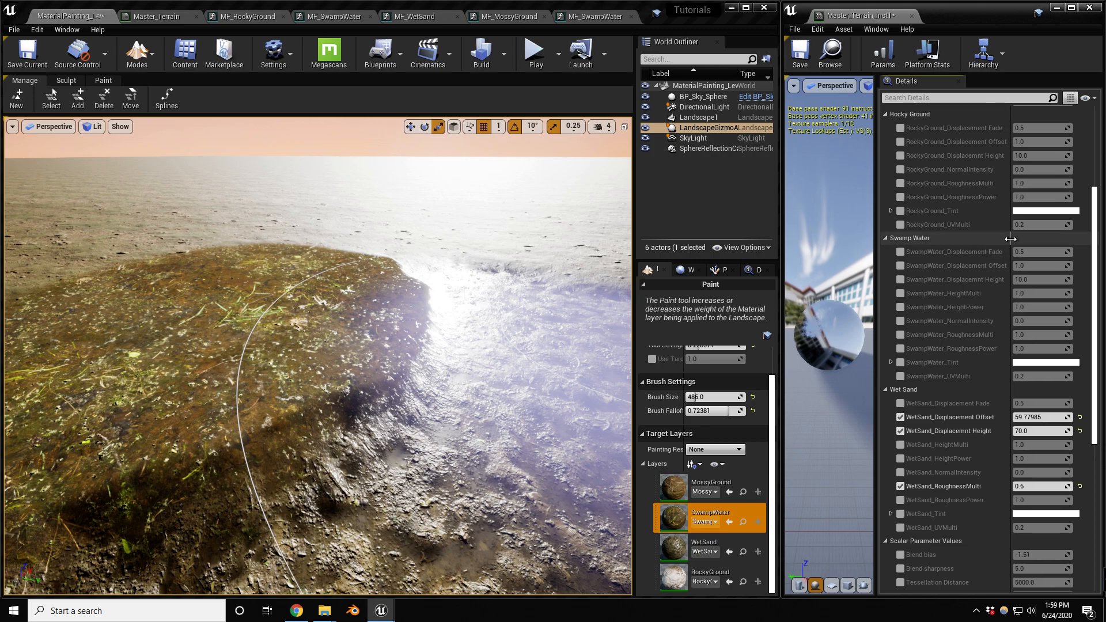
left_click(900, 266)
left_click(899, 280)
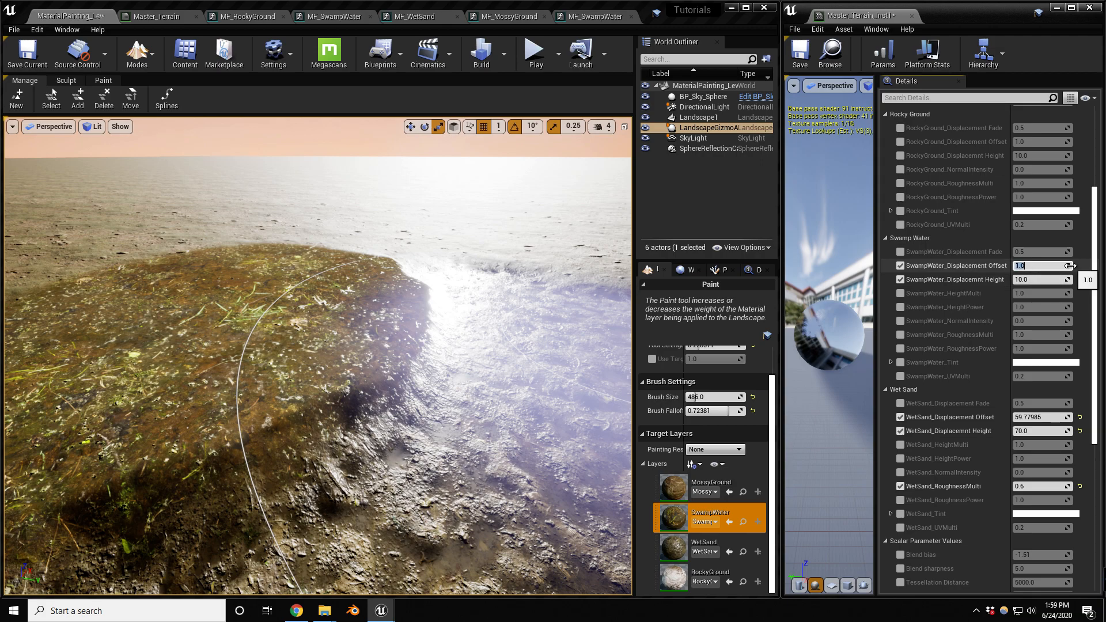
key("Return")
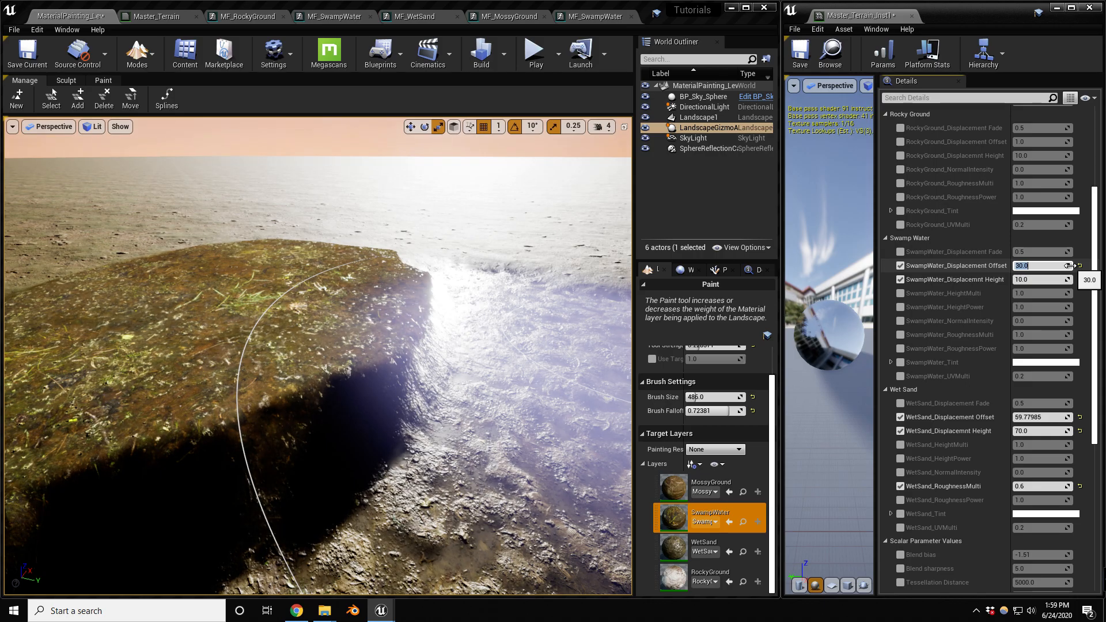
Step: Inspect the raised swamp water up close and try a SwampWater_Displacemnt Height of 0
key("a")
right_click_drag(450, 352, 527, 357)
key("w")
mouse_move(368, 417)
right_mouse_down()
mouse_move(342, 405)
mouse_move(367, 417)
right_mouse_up()
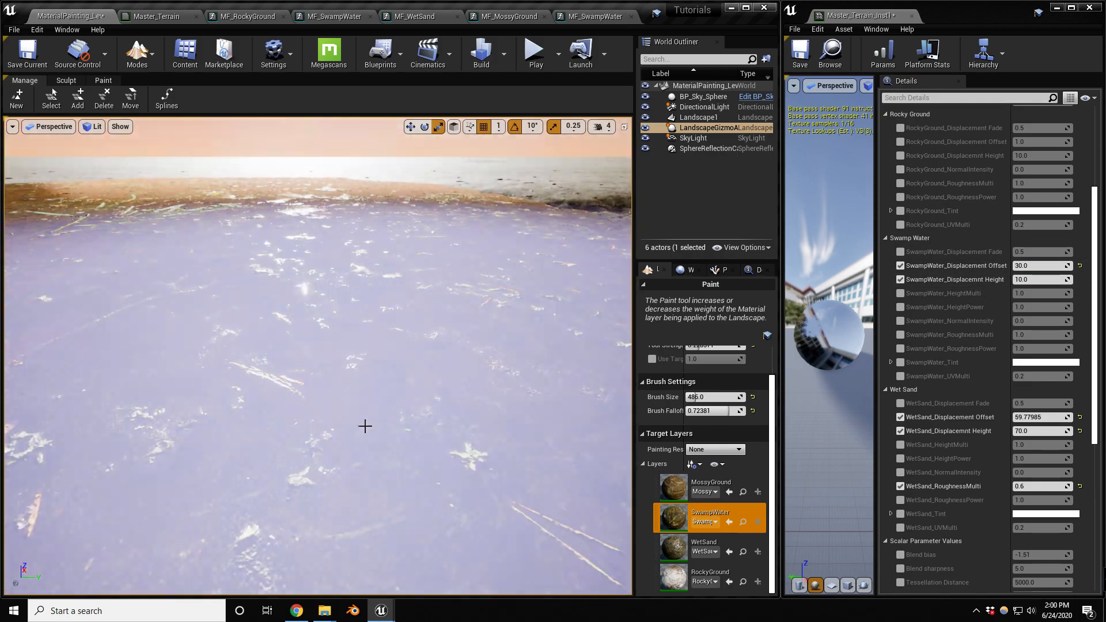
mouse_move(410, 449)
right_mouse_down()
mouse_move(411, 438)
mouse_move(441, 461)
right_mouse_up()
key("w")
key("a")
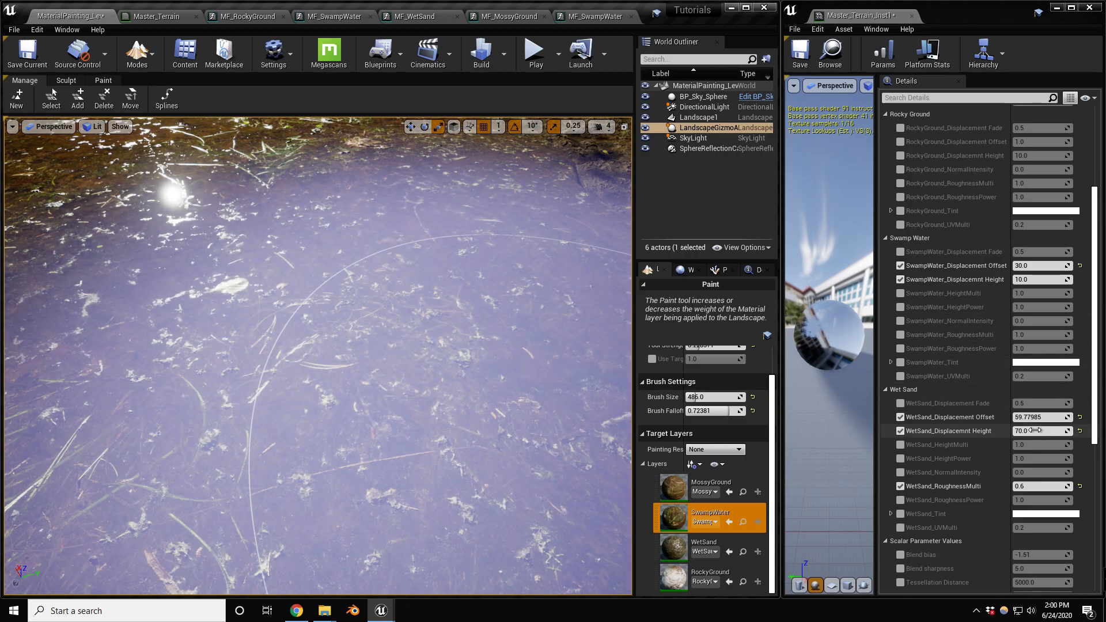
left_click(1035, 431)
type("0")
key("Return")
mouse_move(318, 355)
right_mouse_down()
mouse_move(320, 329)
mouse_move(268, 291)
mouse_move(305, 279)
mouse_move(274, 288)
mouse_move(441, 296)
right_mouse_up()
key("ctrl+z")
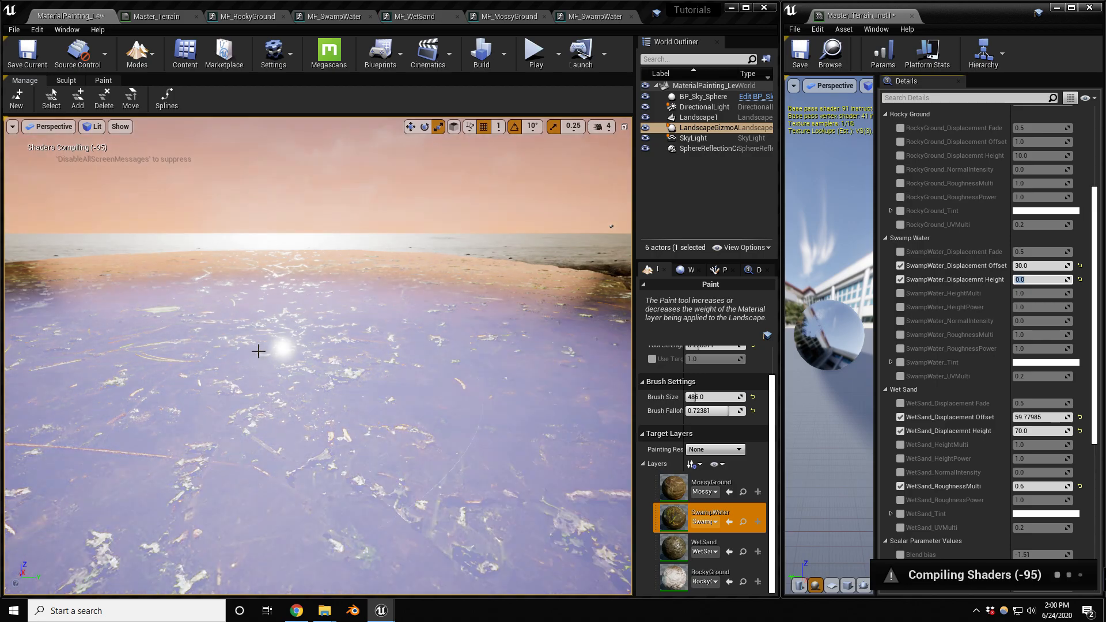
Step: Check the flattened swamp surface against the surrounding ground and set SwampWater_Displacemnt Height to 10
mouse_move(256, 350)
right_mouse_down()
mouse_move(253, 365)
mouse_move(237, 369)
mouse_move(237, 357)
right_mouse_up()
key("w")
key("s")
key("d")
key("a")
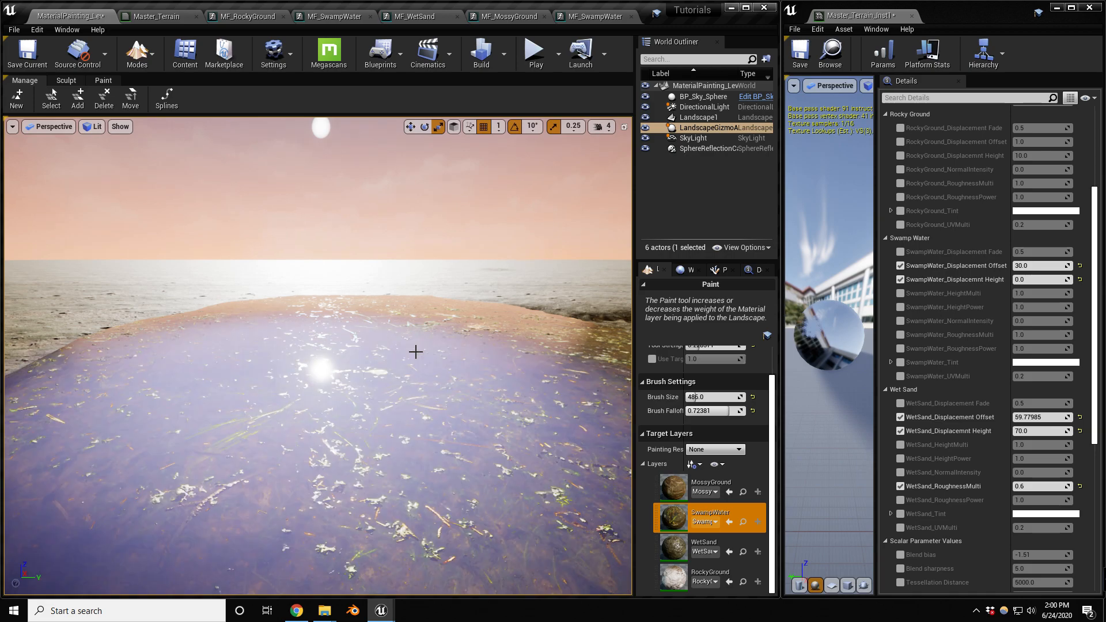
left_click(1038, 280)
left_click(1038, 280)
type("10")
key("Return")
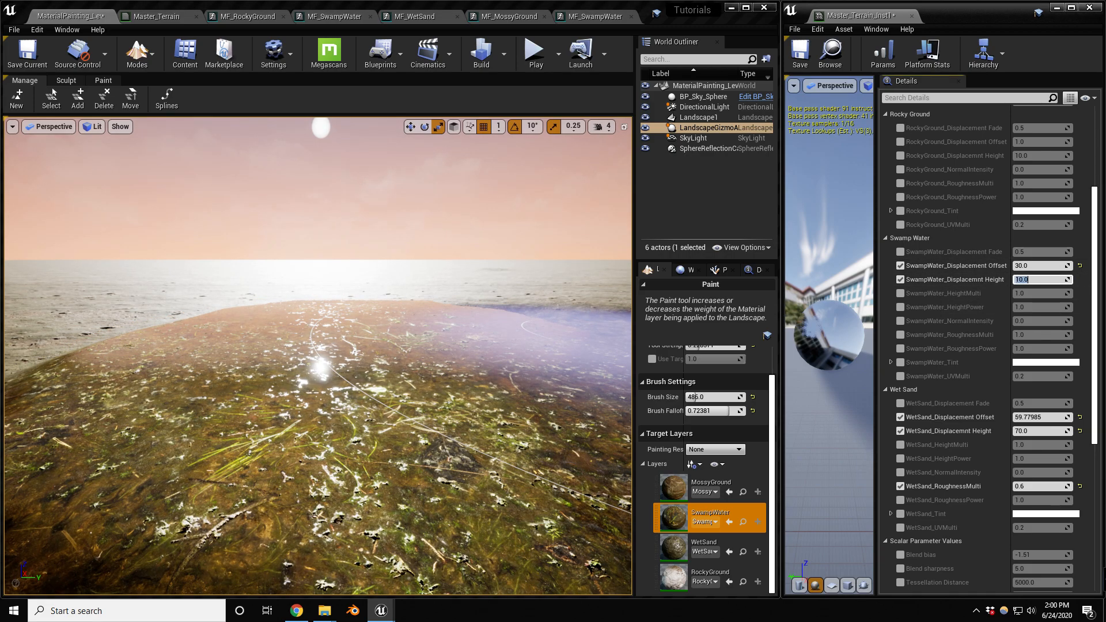
Step: Lower SwampWater_Displacement Offset gradually to about -13.86 while viewing the swamp's edge with the wet sand
left_click_drag(1051, 269, 1005, 270)
right_click_drag(427, 356, 419, 373)
key("d")
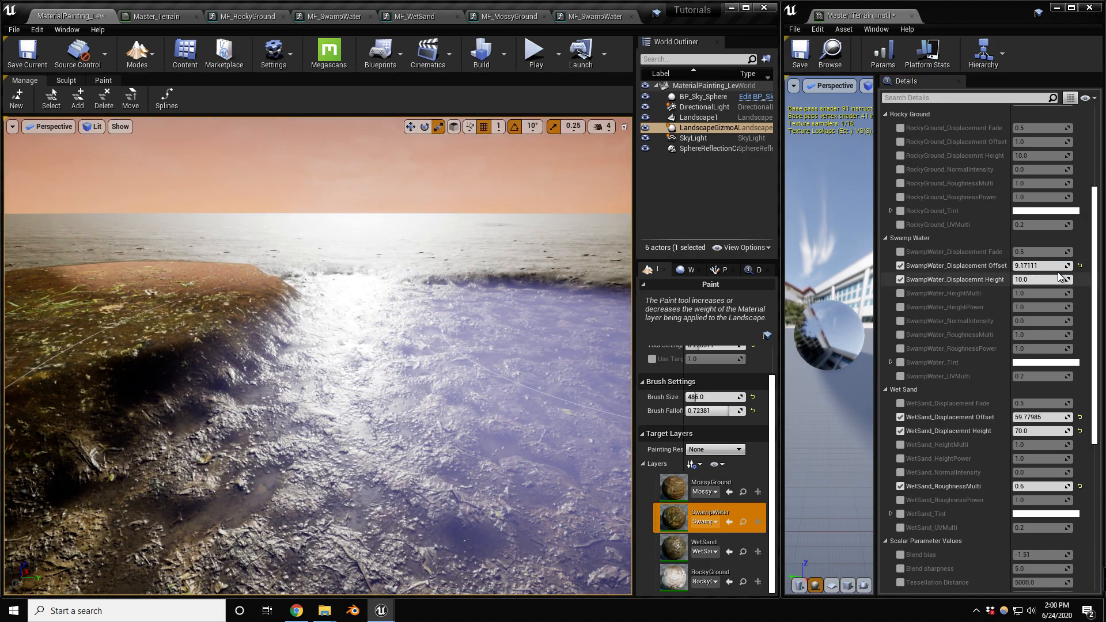
left_click_drag(1043, 266, 1035, 266)
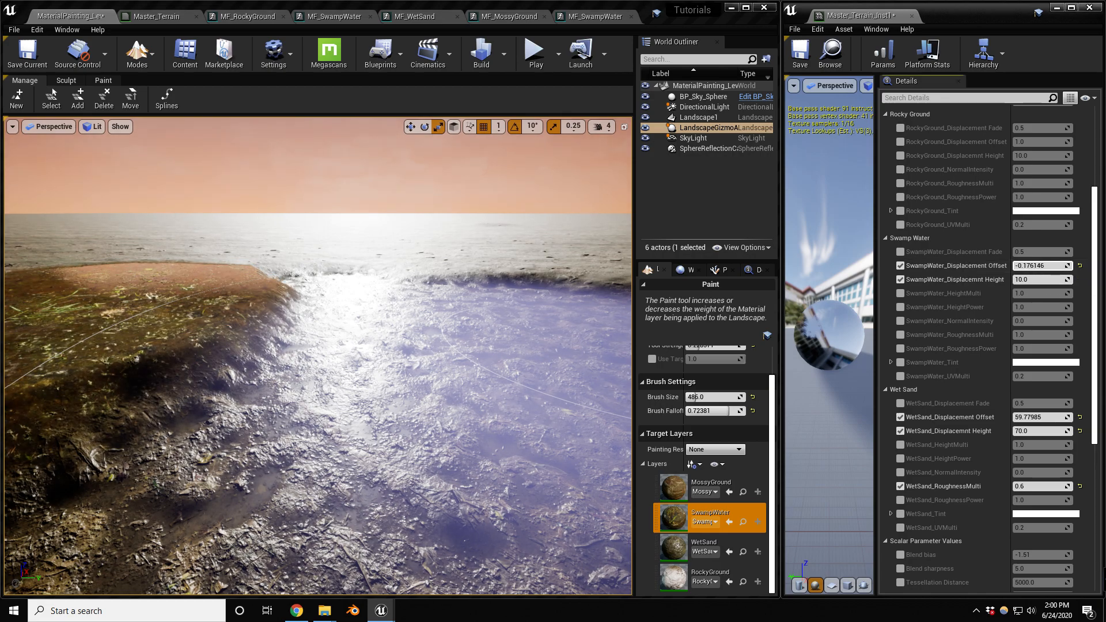
left_click_drag(1036, 265, 1028, 266)
right_click_drag(419, 392, 420, 385)
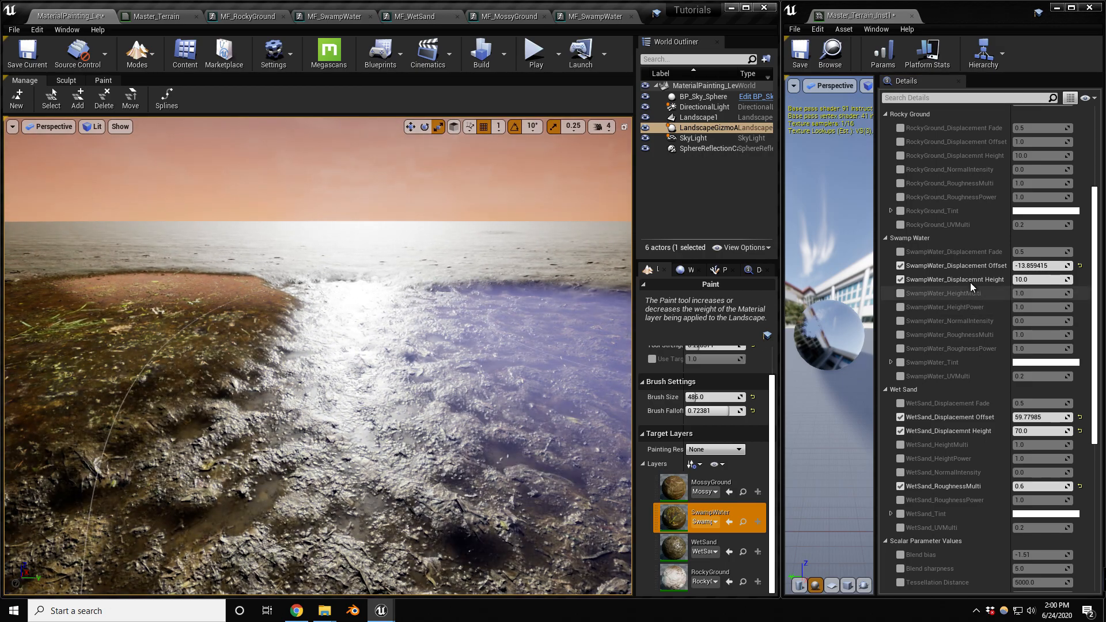
Step: Try a SwampWater_Displacement Offset of -30 and settle on -50 so the swamp sits below the wet sand
left_click(1053, 265)
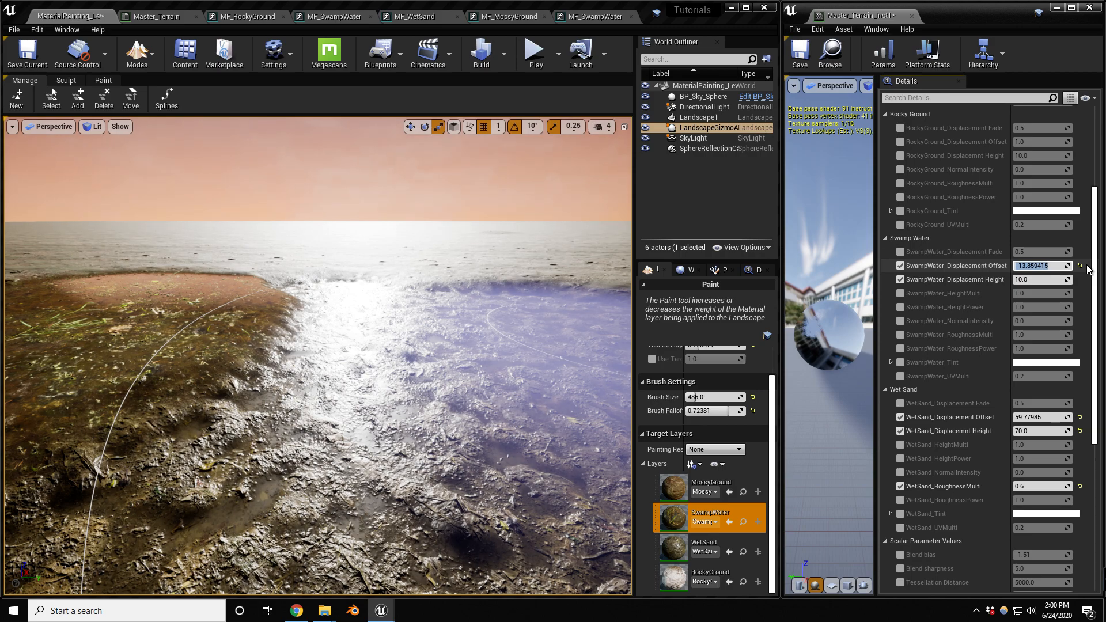
type("-30")
key("Return")
type("-50")
key("Return")
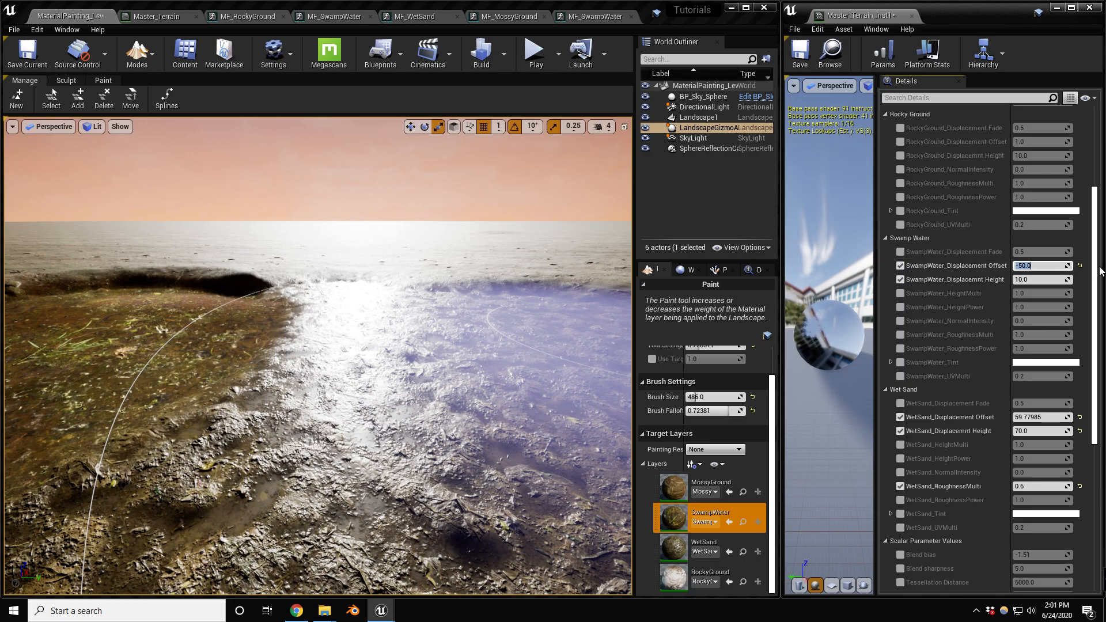
right_click_drag(138, 318, 166, 330)
Step: Select the WetSand paint layer, override WetSand_HeightPower, try 0.5 and 1.0, and set it to 2.0
left_click(675, 548)
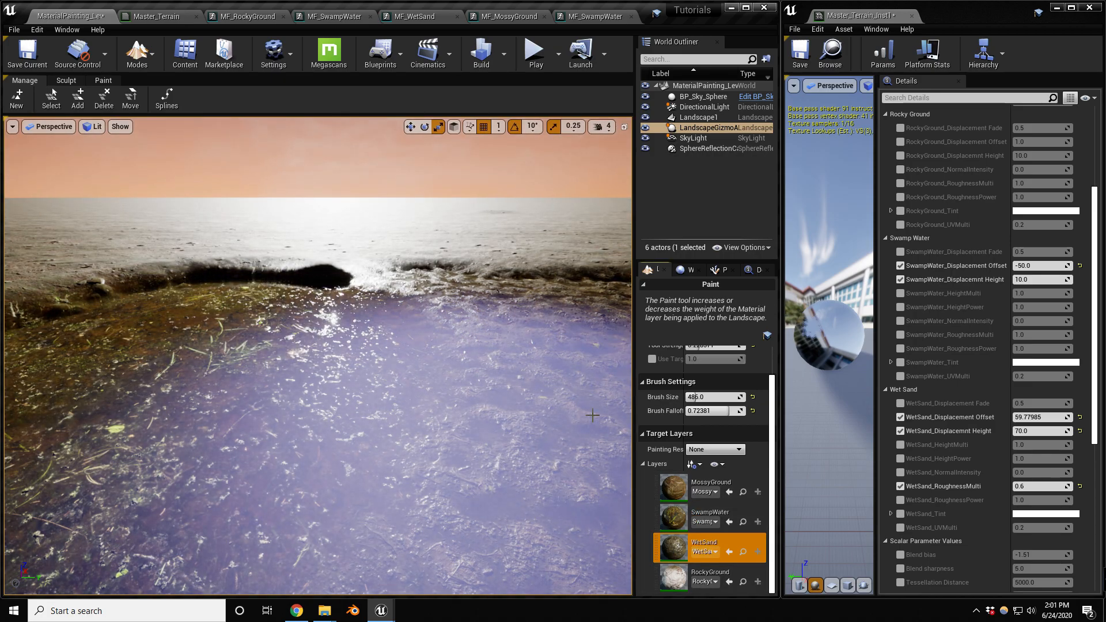
mouse_move(540, 334)
right_mouse_down()
mouse_move(524, 334)
mouse_move(568, 335)
mouse_move(544, 339)
mouse_move(563, 350)
mouse_move(548, 375)
right_mouse_up()
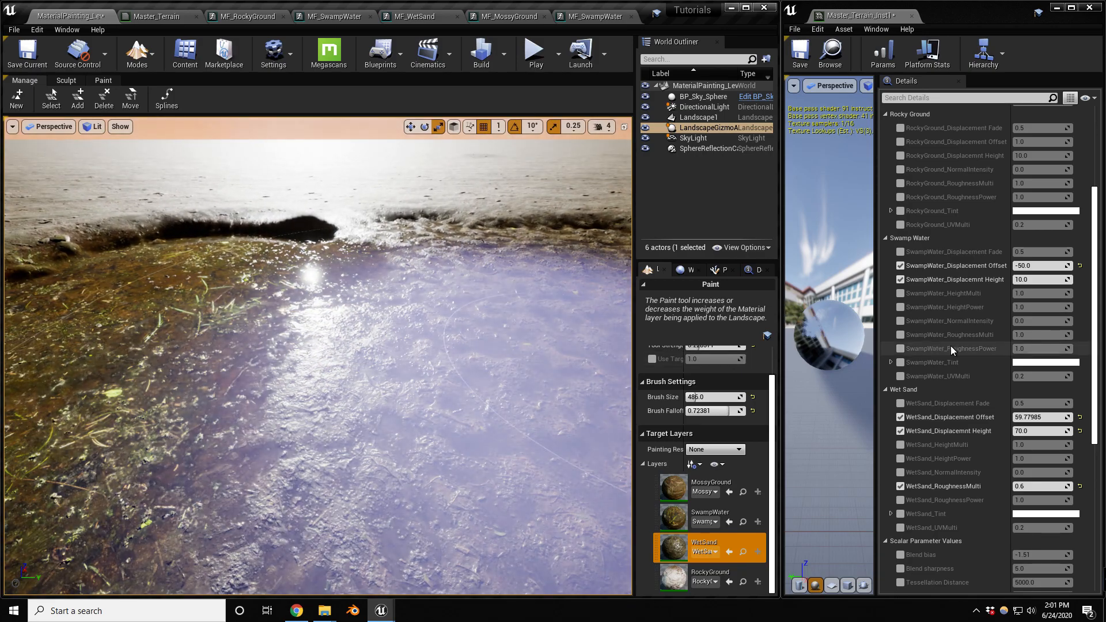
left_click(900, 459)
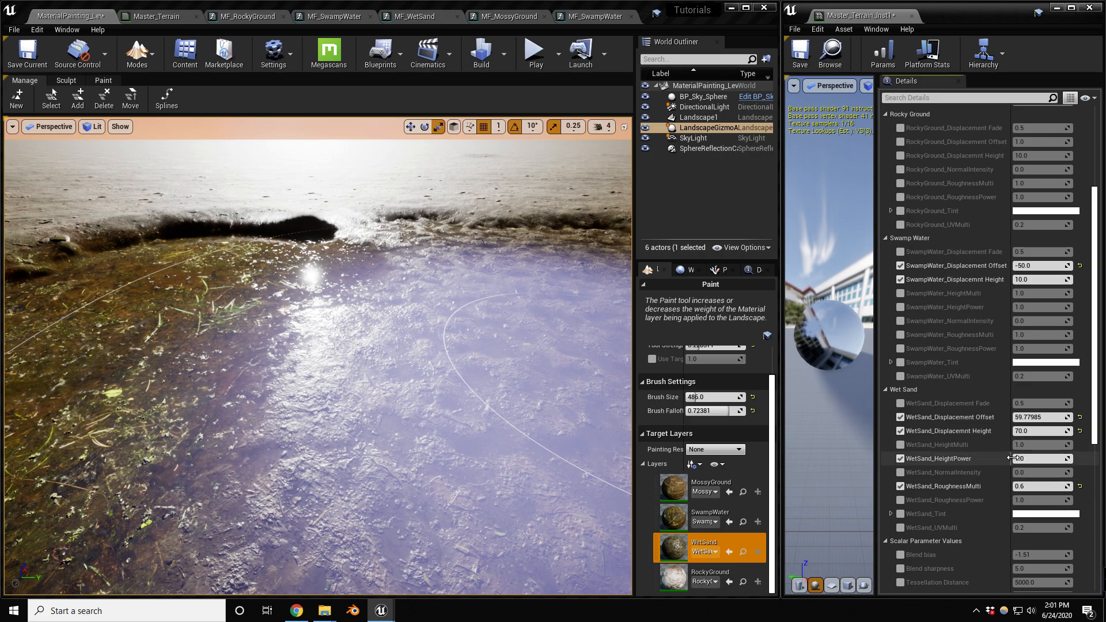
left_click(1034, 459)
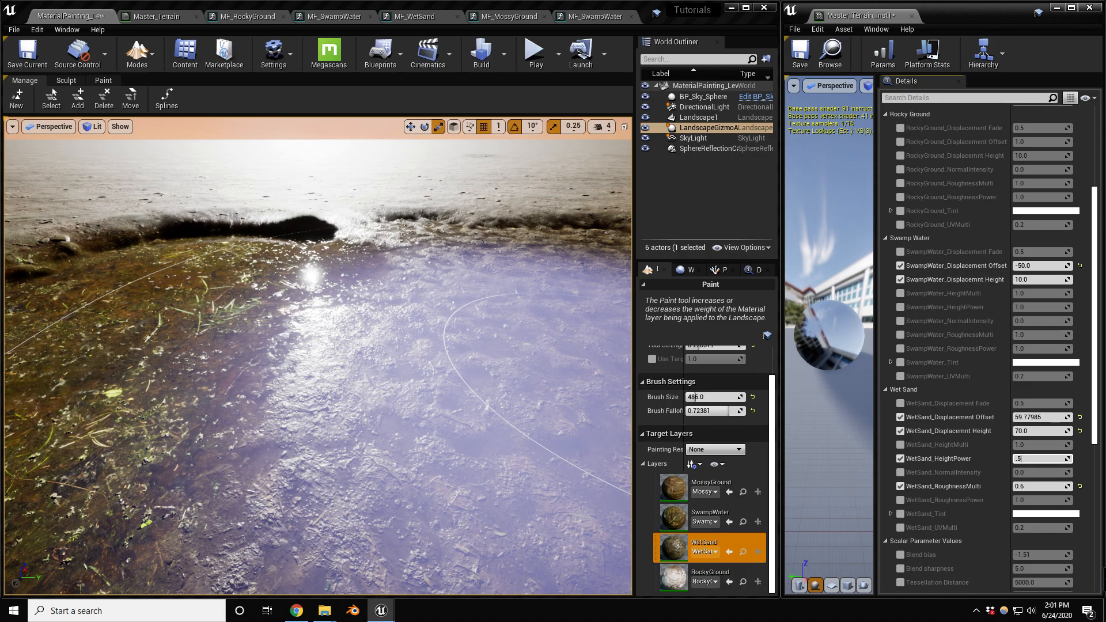
type(".5")
key("Return")
type("1.0")
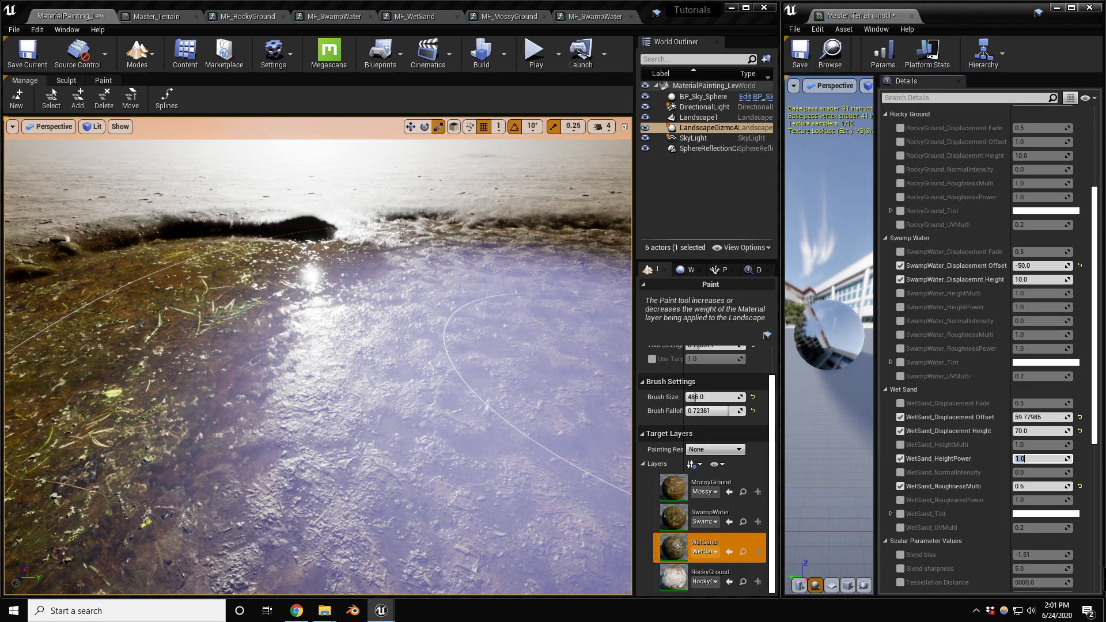
type("2.0")
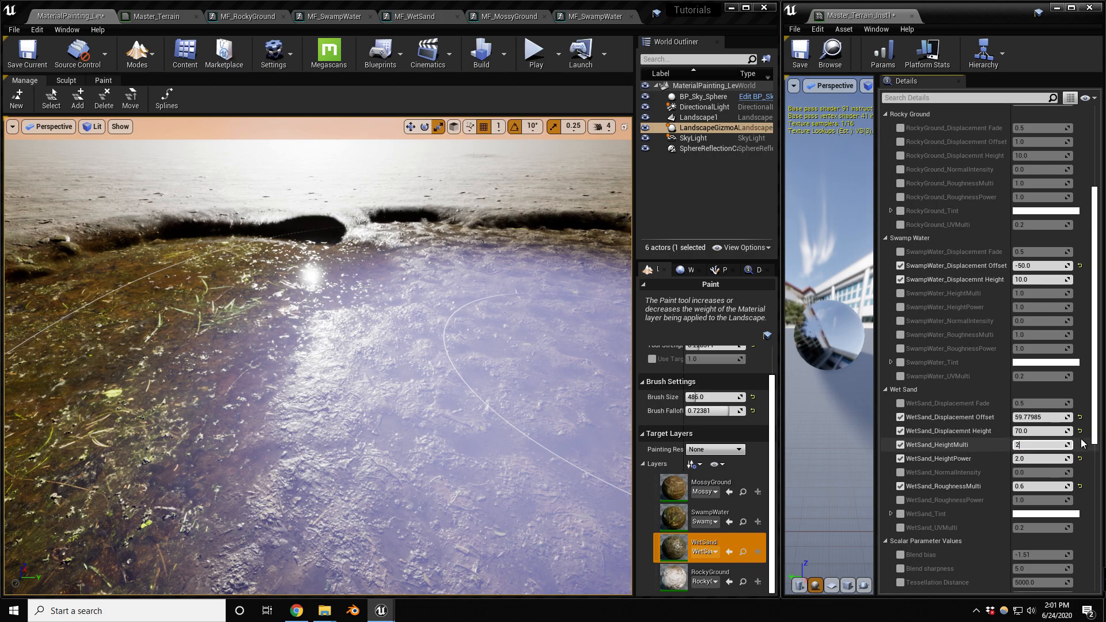
Step: Try WetSand_HeightMulti values of 2, 0.1 and 5, settle on 4, and inspect the swamp and sand blend
key("Return")
type(".1")
key("Return")
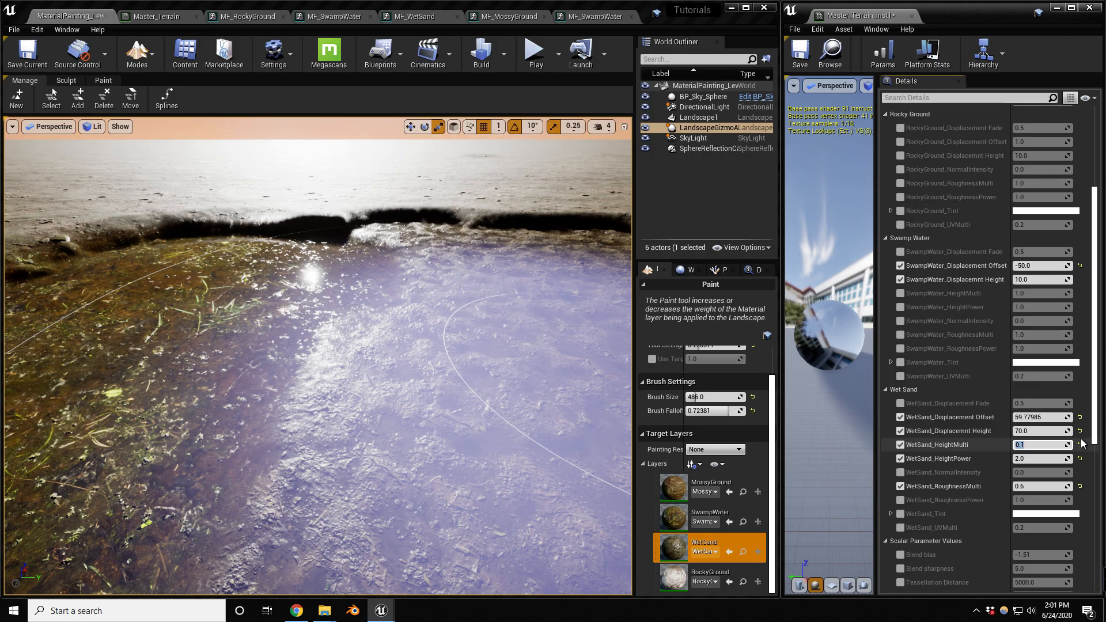
type("5")
key("Return")
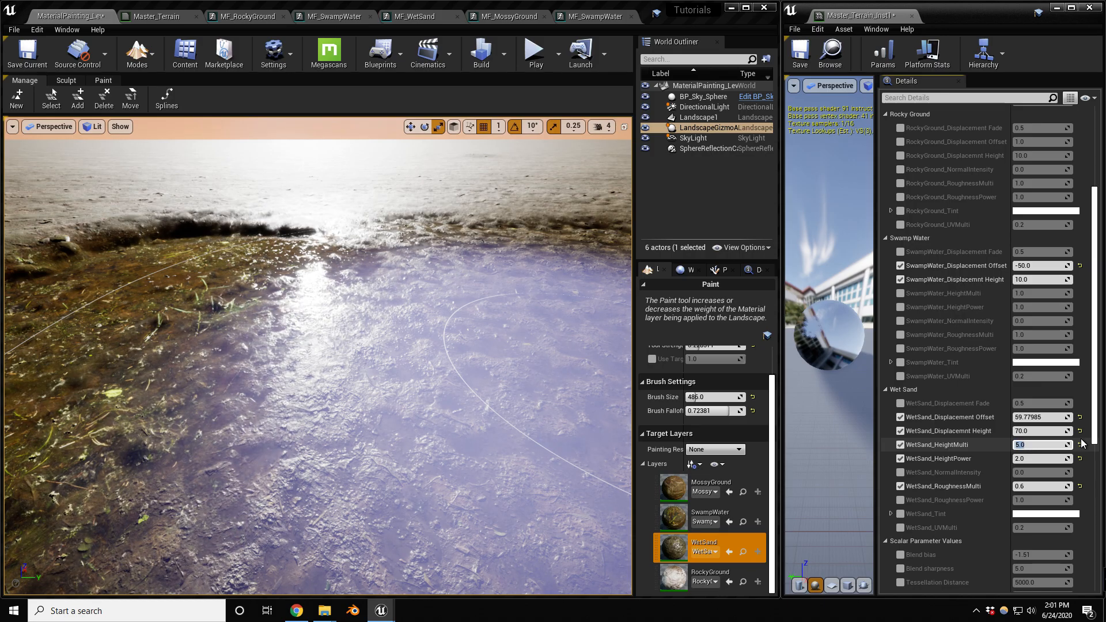
right_click_drag(518, 457, 518, 457)
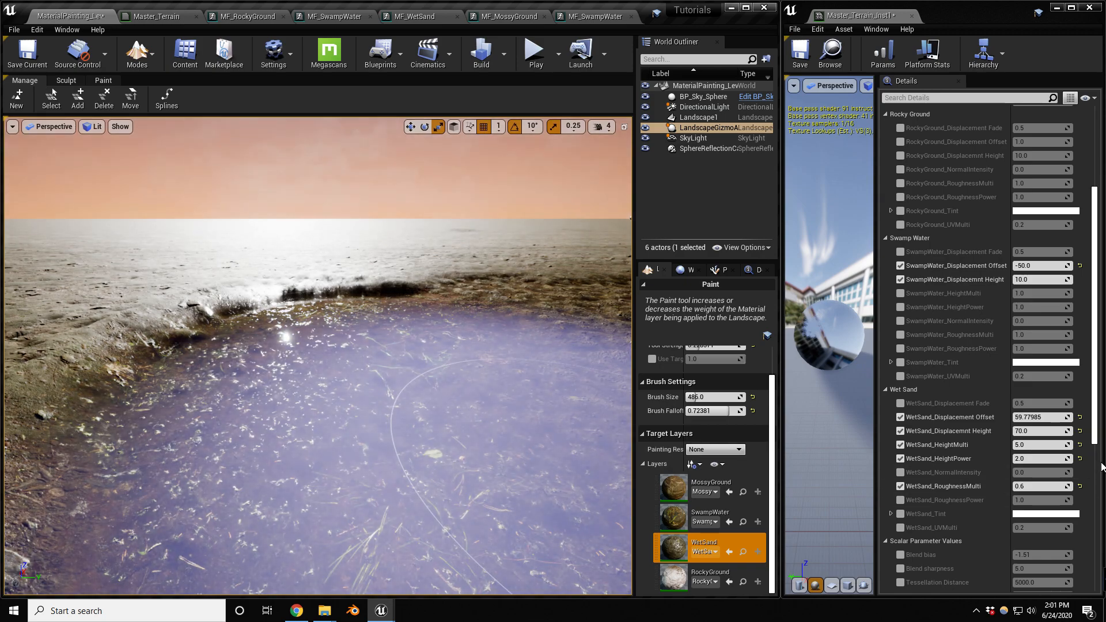
left_click(1035, 445)
mouse_move(576, 161)
right_mouse_down()
mouse_move(466, 197)
mouse_move(576, 162)
right_mouse_up()
mouse_move(516, 370)
right_mouse_down()
mouse_move(462, 345)
mouse_move(469, 313)
right_mouse_up()
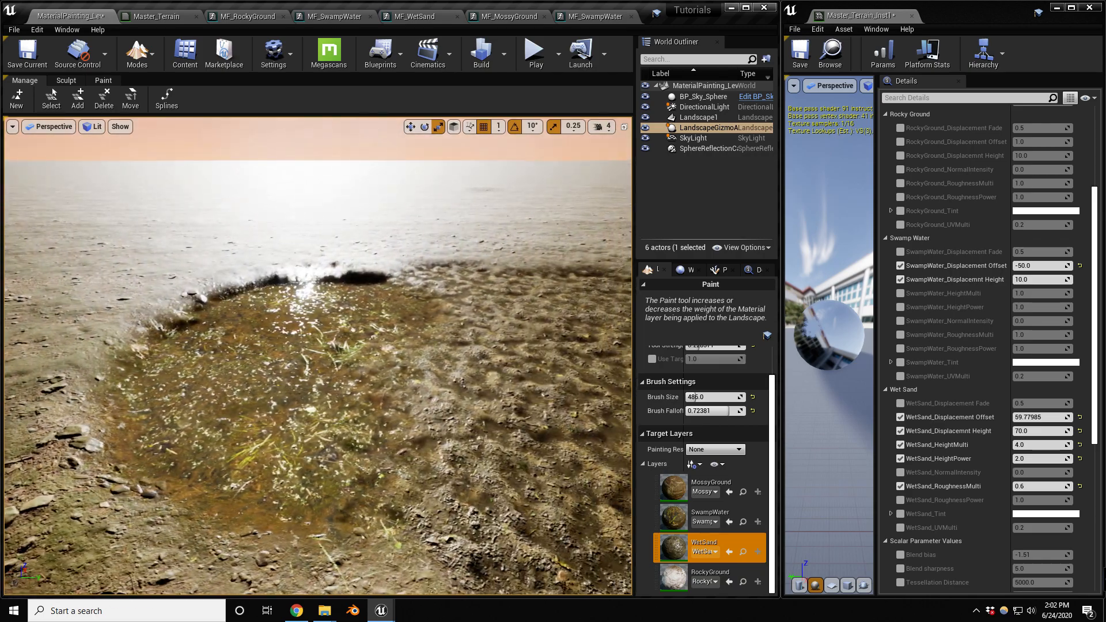
right_click_drag(468, 314, 469, 313)
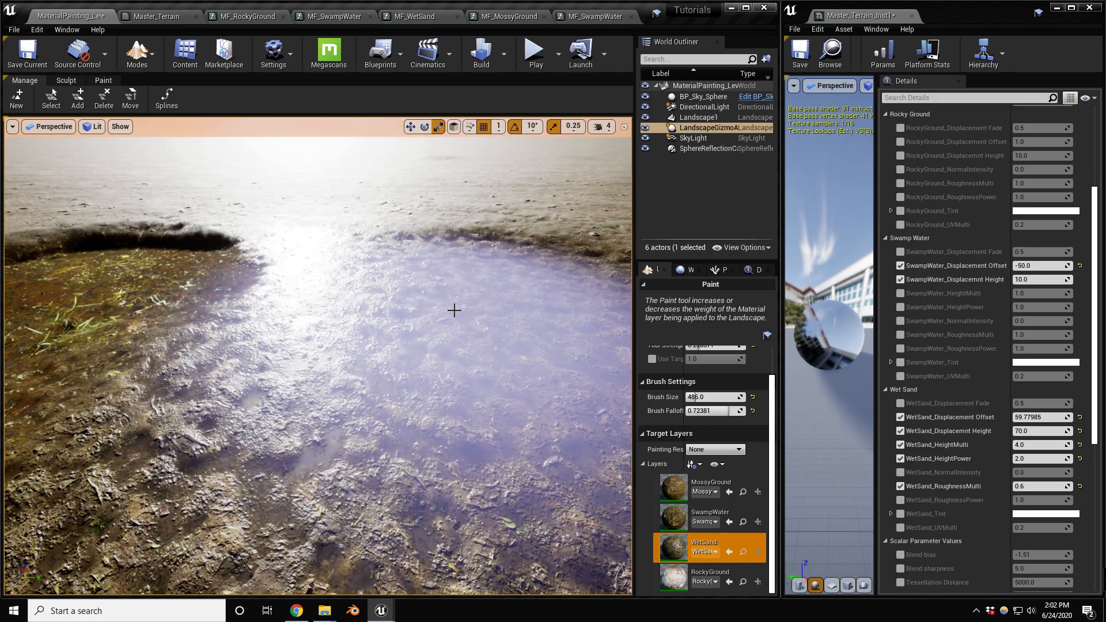
Step: Leave landscape painting, override WetSand_UVMulti with 0.1, and check the larger texture scale on the wet sand
key("shift+1")
right_click_drag(453, 344, 453, 344)
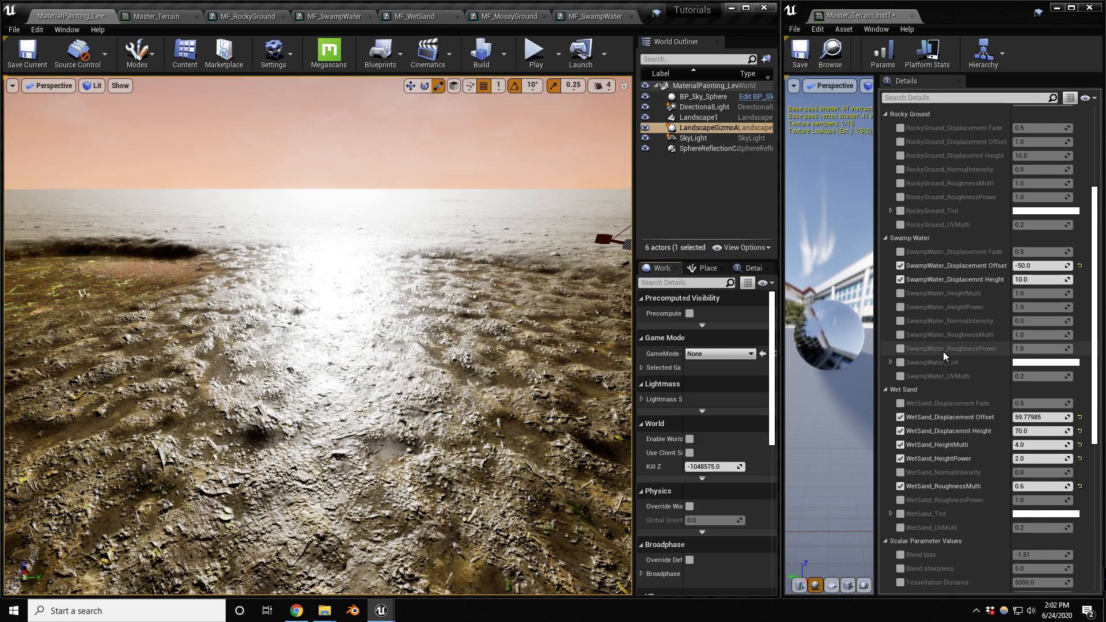
scroll(941, 518, "down", 2)
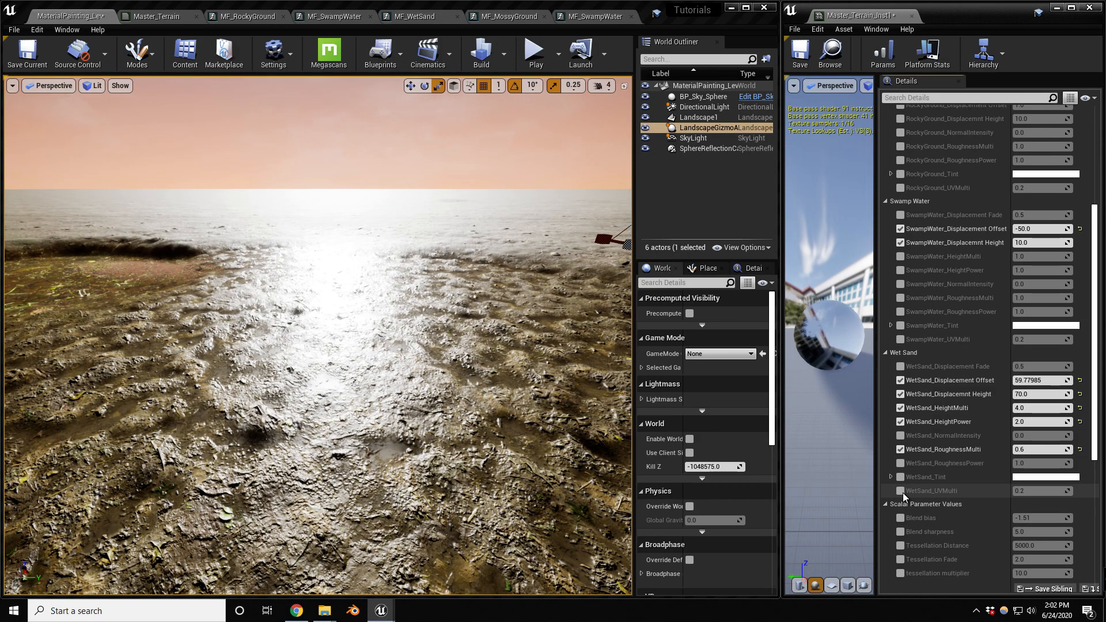
left_click(901, 492)
left_click_drag(1065, 488, 1048, 488)
mouse_move(318, 322)
right_mouse_down()
mouse_move(318, 415)
mouse_move(316, 294)
mouse_move(312, 309)
right_mouse_up()
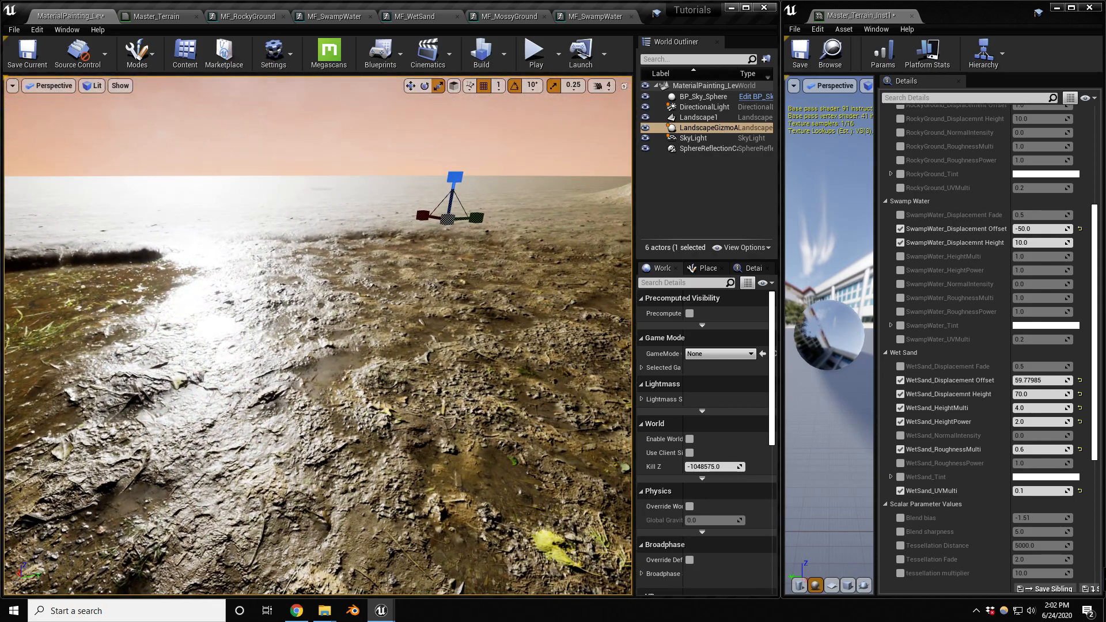
mouse_move(390, 405)
right_mouse_down()
mouse_move(372, 425)
mouse_move(383, 386)
right_mouse_up()
Step: Save the material instance and play-test the level, walking over the wet sand and around the swamp pool
key("ctrl+s")
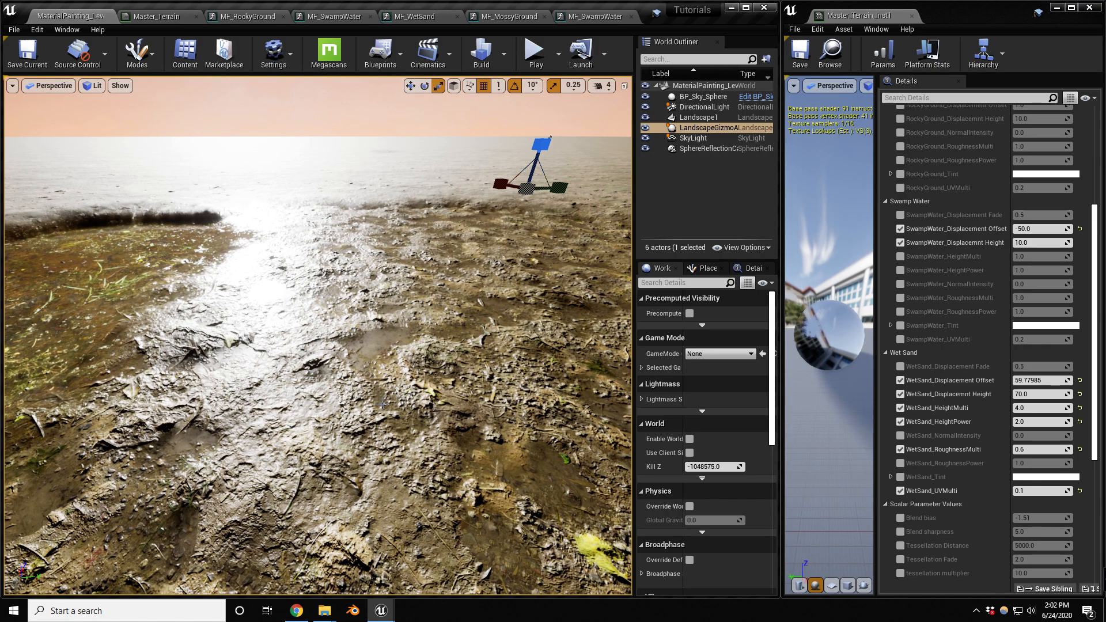
key("alt+p")
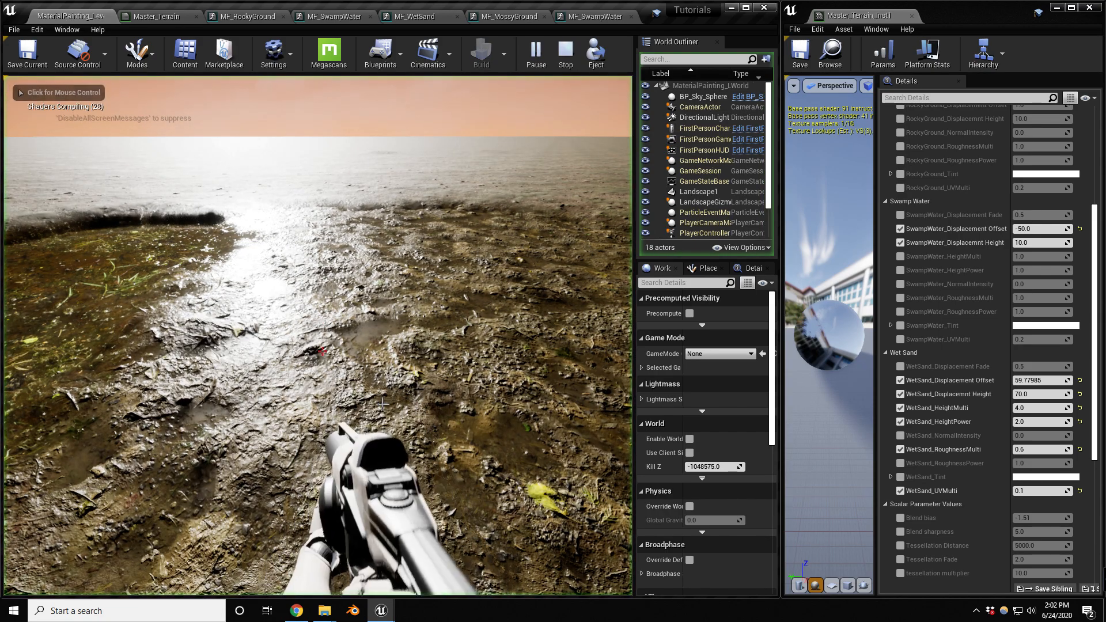
key("w")
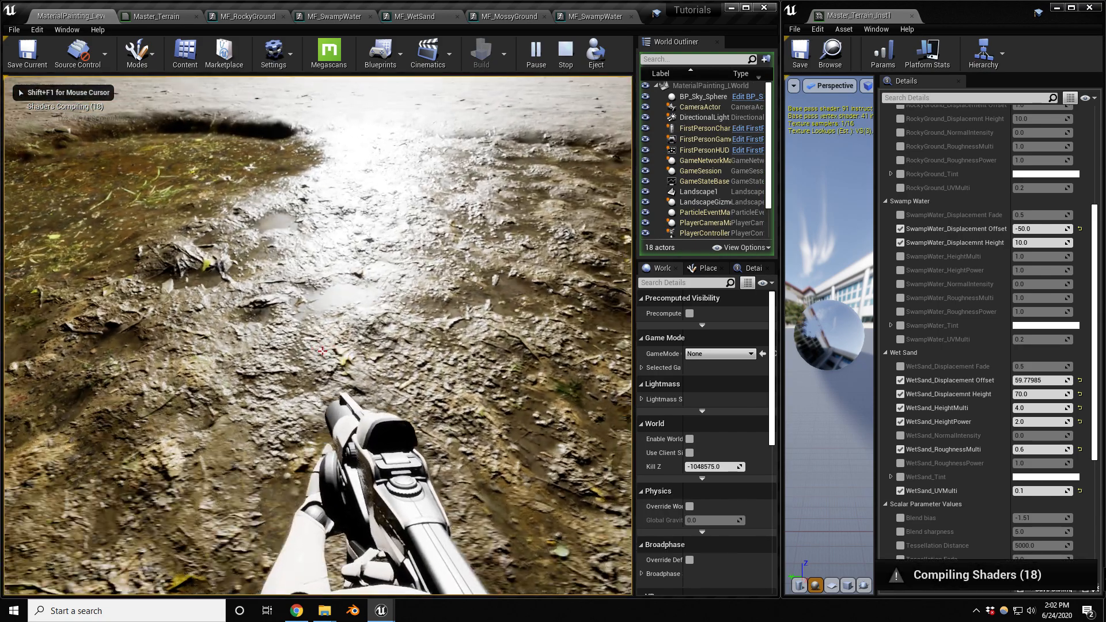
key("a")
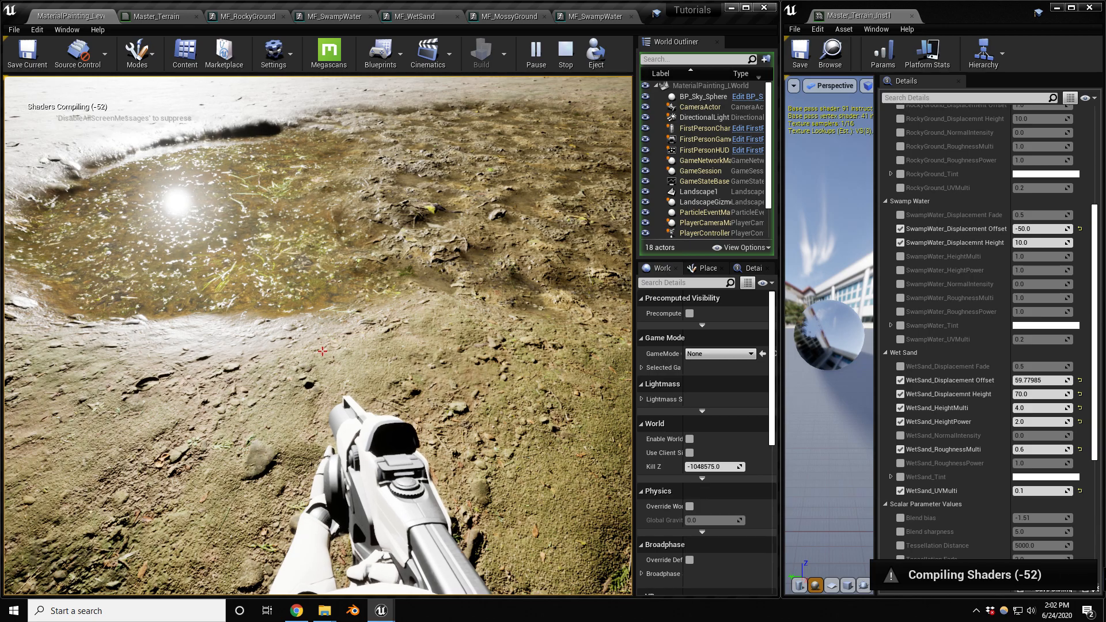
key("d")
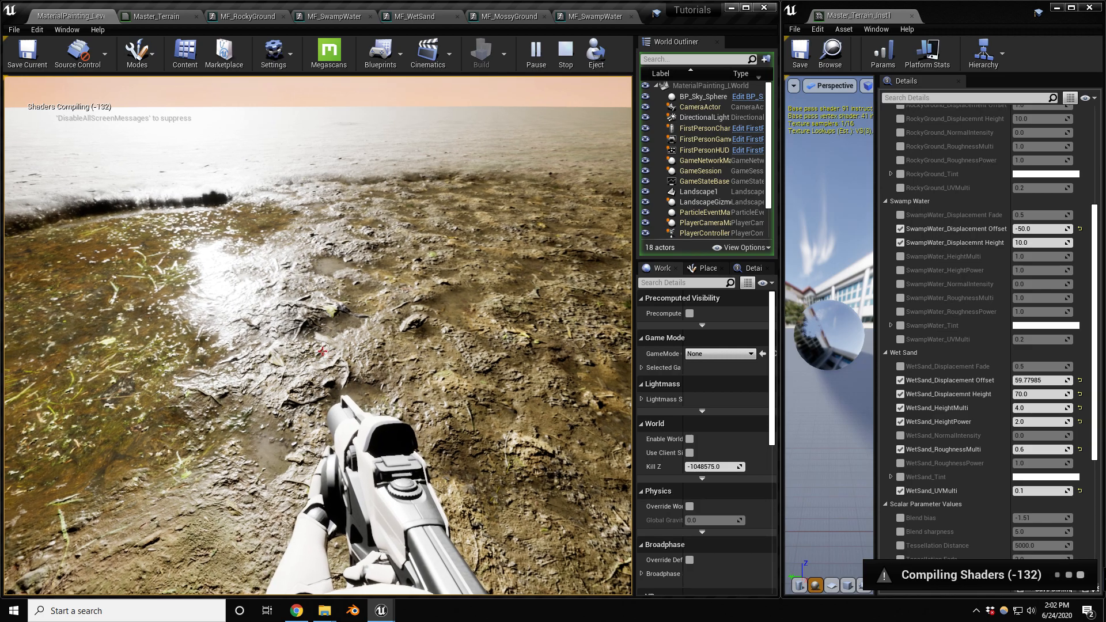
key("d")
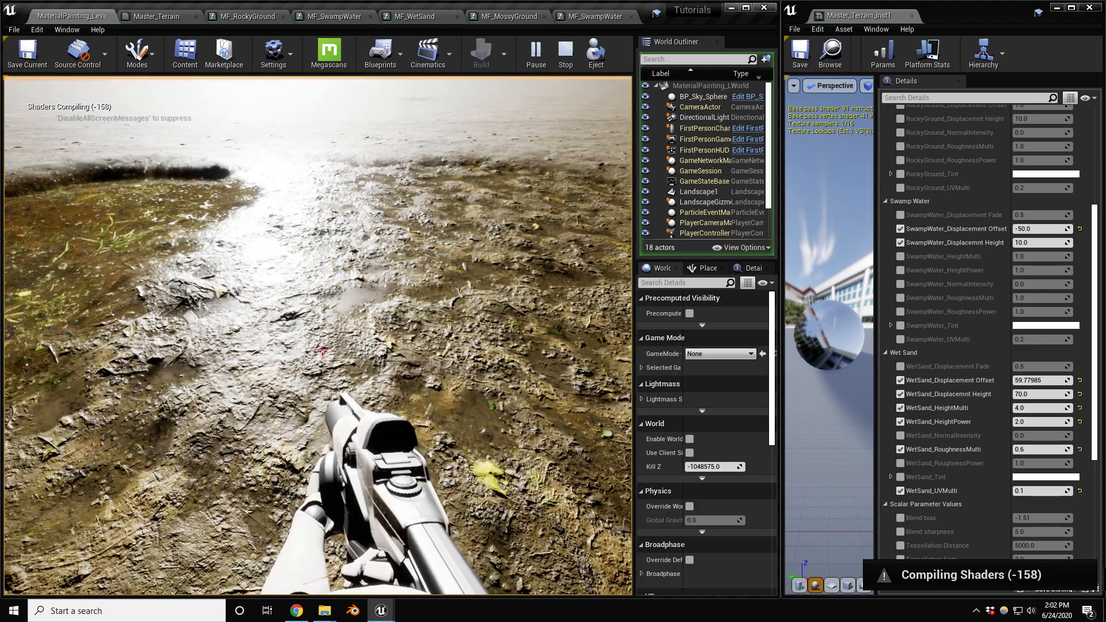
key("d")
key("a")
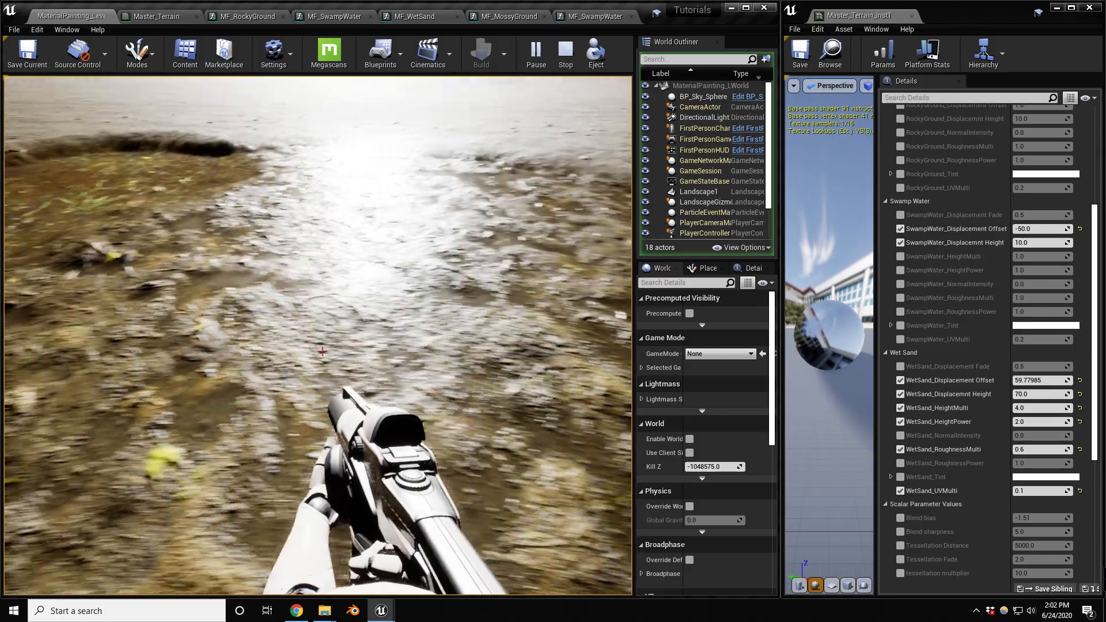
key("w")
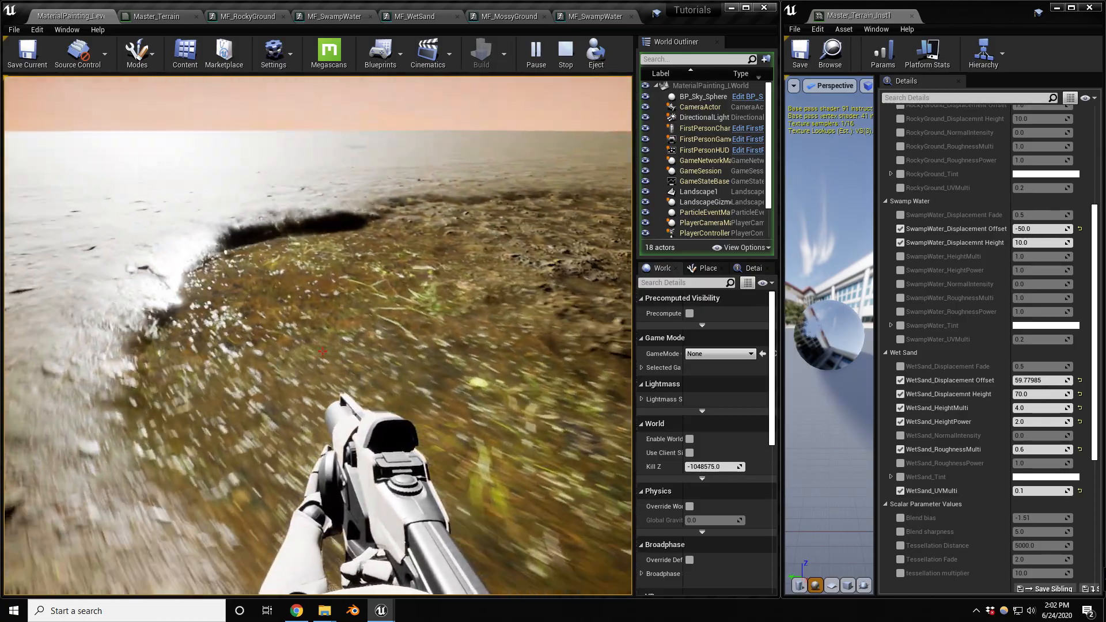
key("s")
key("d")
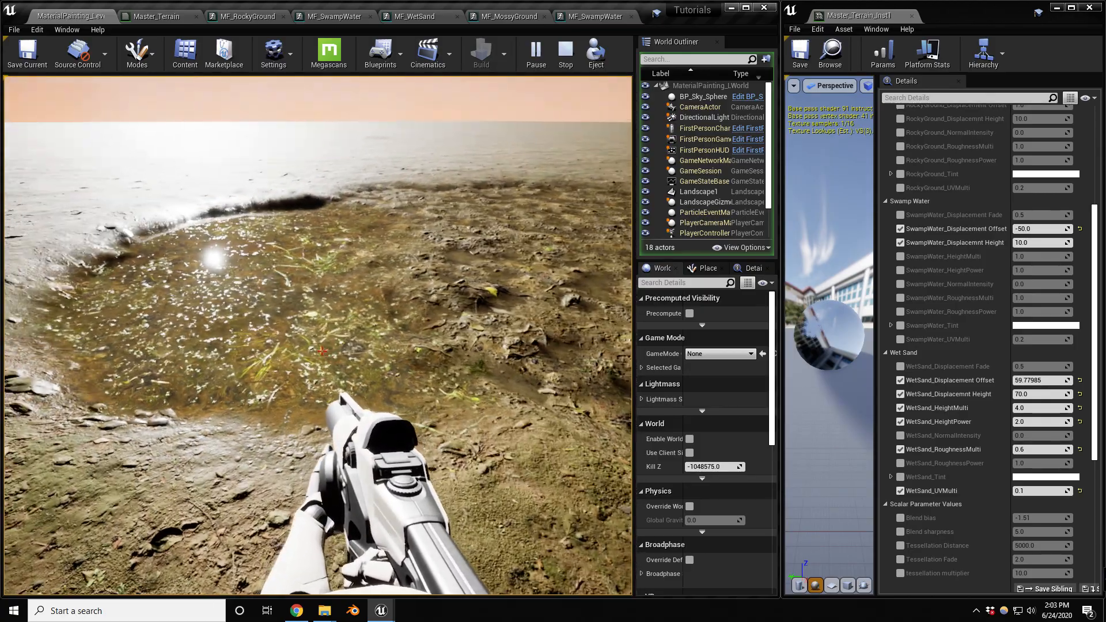
key("Escape")
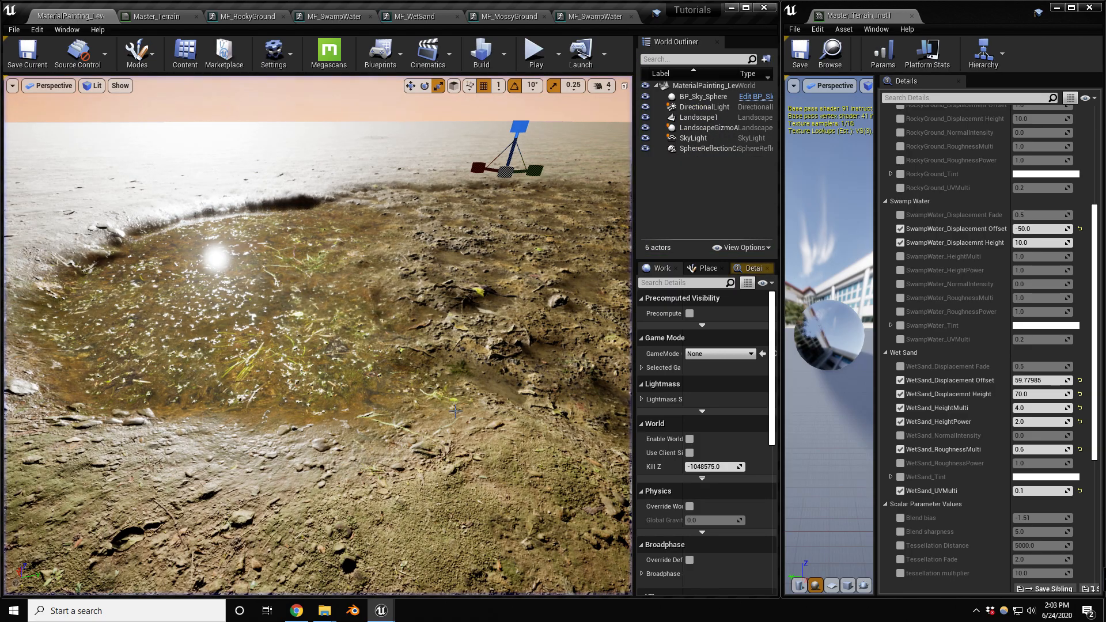
Step: Override MossyGround_Displacemnt Height with 50 and check the relief of the mossy ground beside the swamp
key("w")
key("s")
key("w")
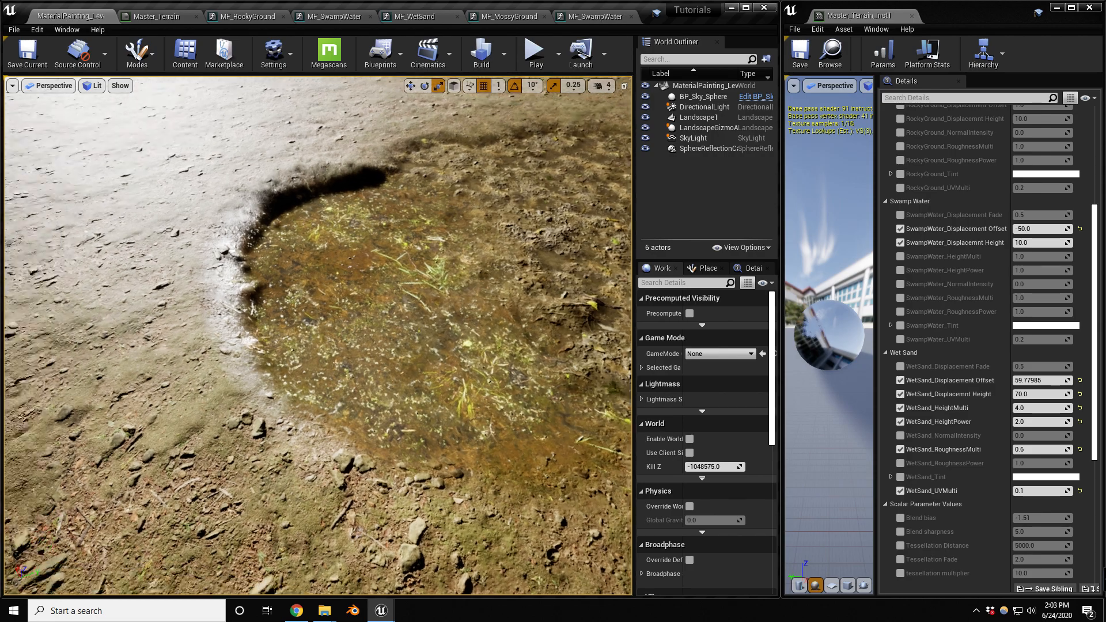
key("a")
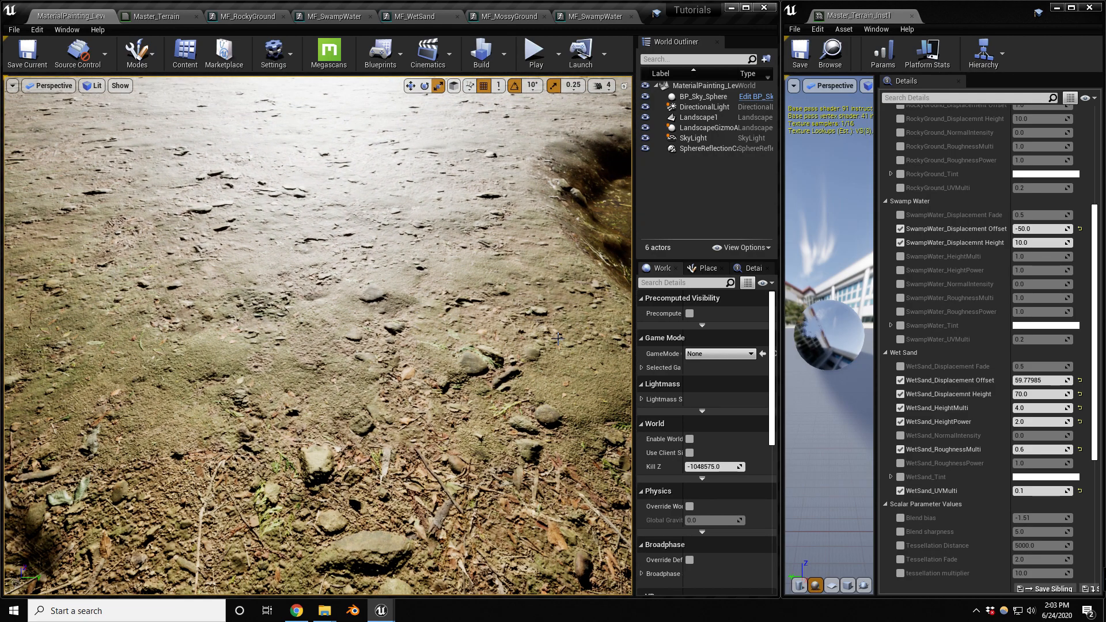
scroll(968, 406, "up", 5)
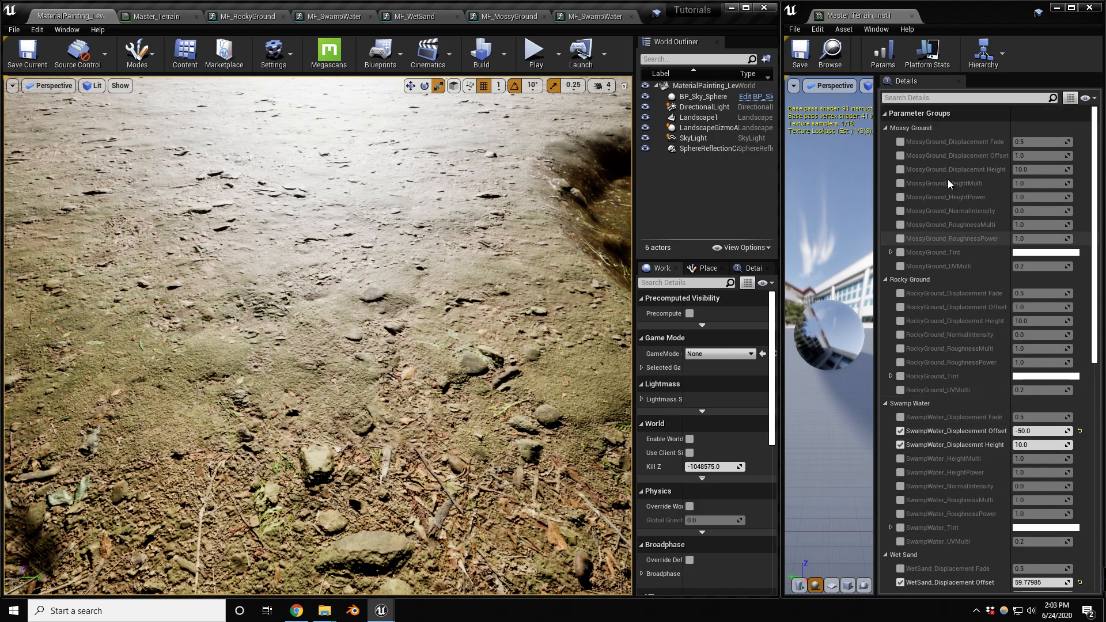
left_click(899, 170)
left_click(1066, 170)
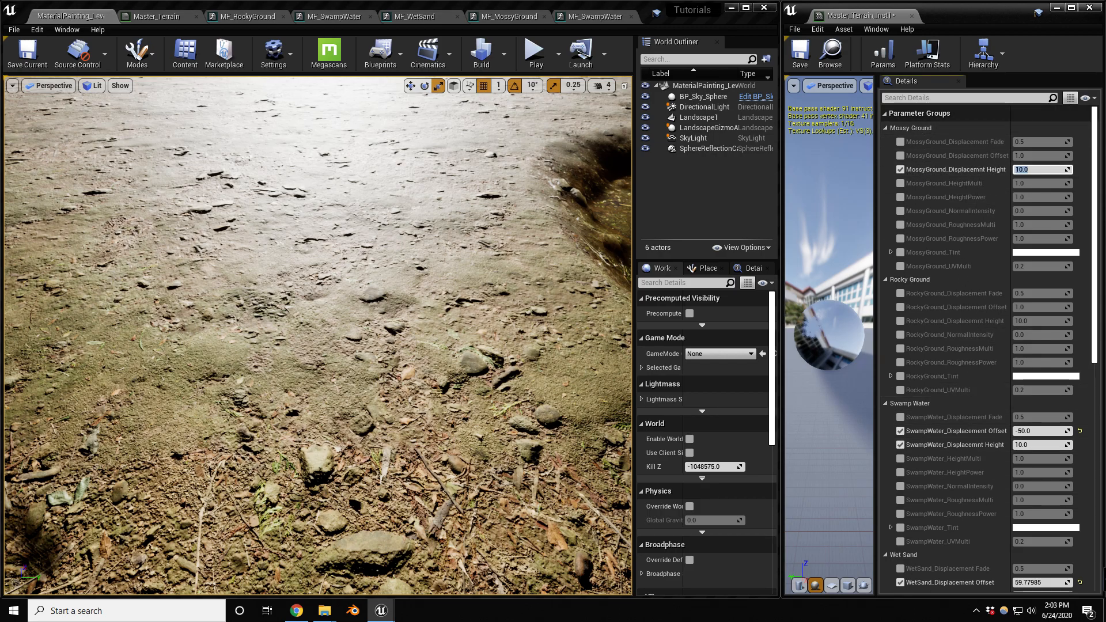
type("50")
key("Return")
right_click_drag(506, 247, 498, 213)
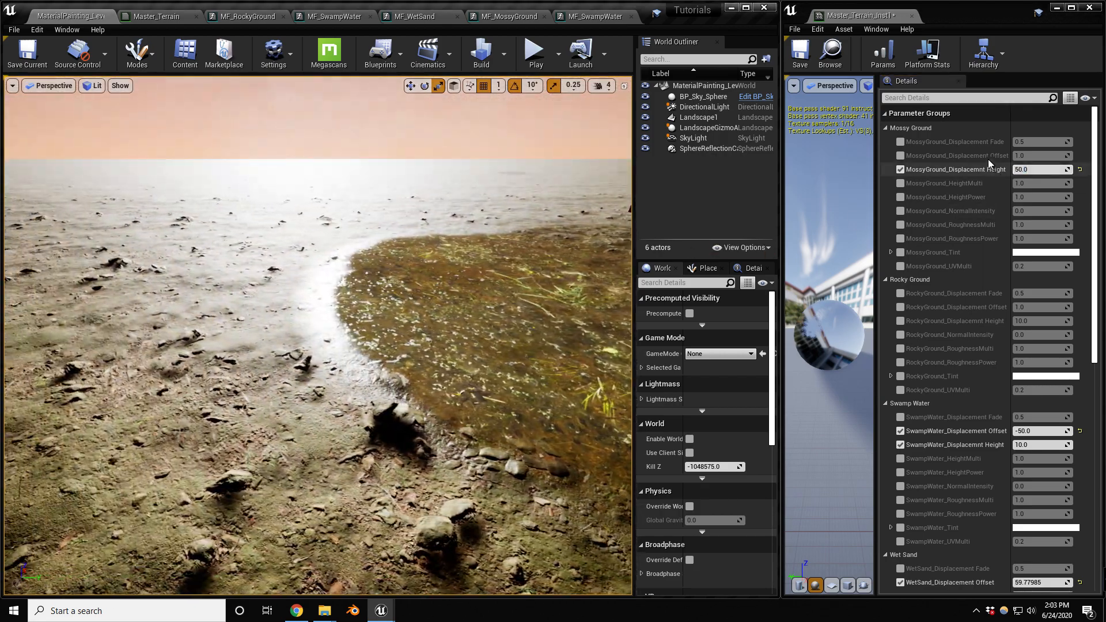
Step: Override MossyGround_Displacement Offset, try 20, and set it to 50
left_click(899, 156)
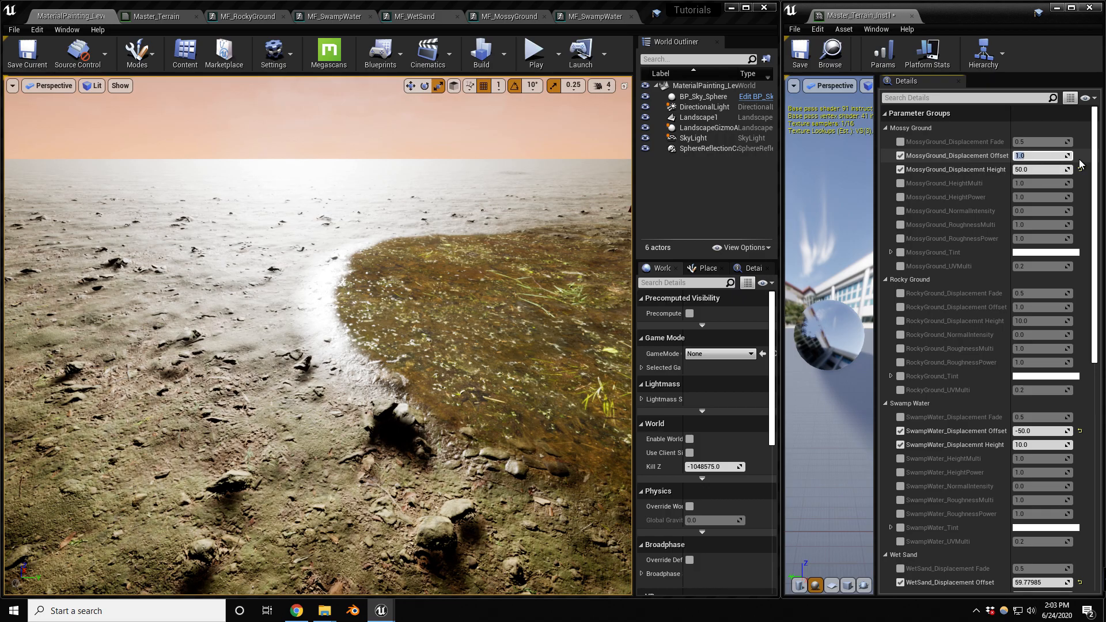
type("20")
key("Return")
type("50")
key("Return")
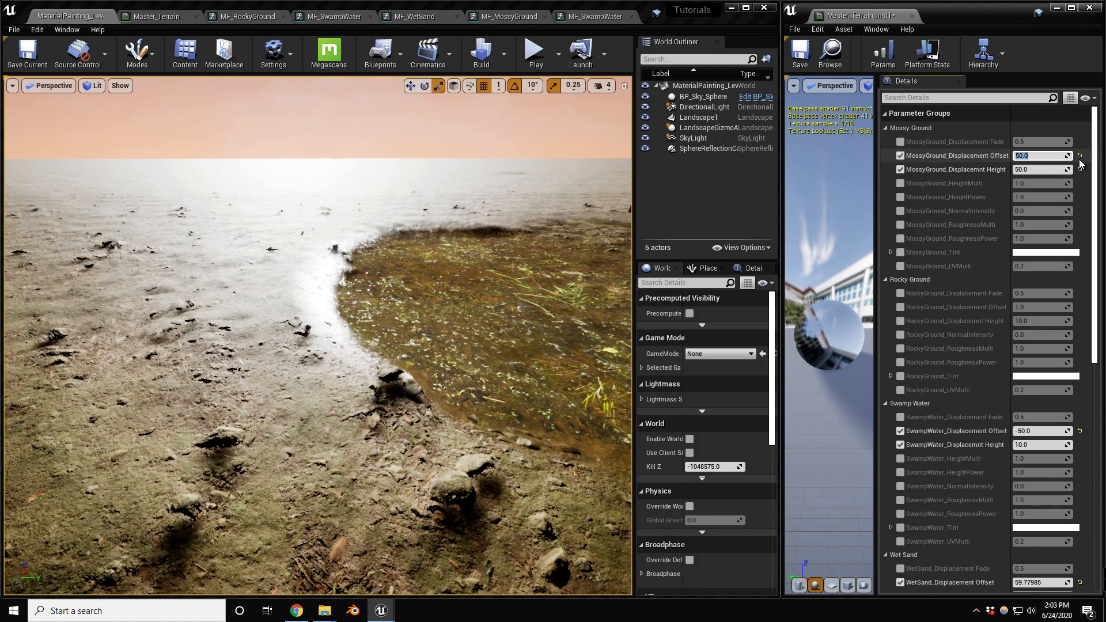
Step: Override RockyGround_Displacemnt Height, try 50, set it to 100, and check the rocky slope
right_click_drag(519, 277, 415, 238)
mouse_move(370, 272)
right_mouse_down()
mouse_move(409, 290)
mouse_move(370, 271)
right_mouse_up()
right_click_drag(343, 317, 406, 295)
scroll(1001, 440, "down", 10)
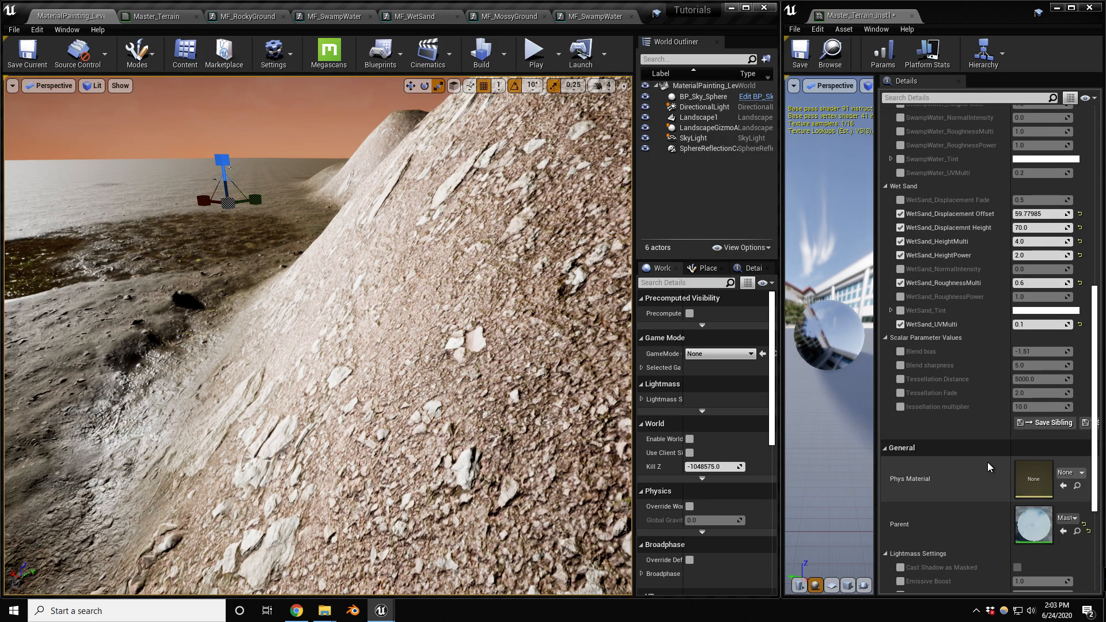
scroll(987, 462, "up", 8)
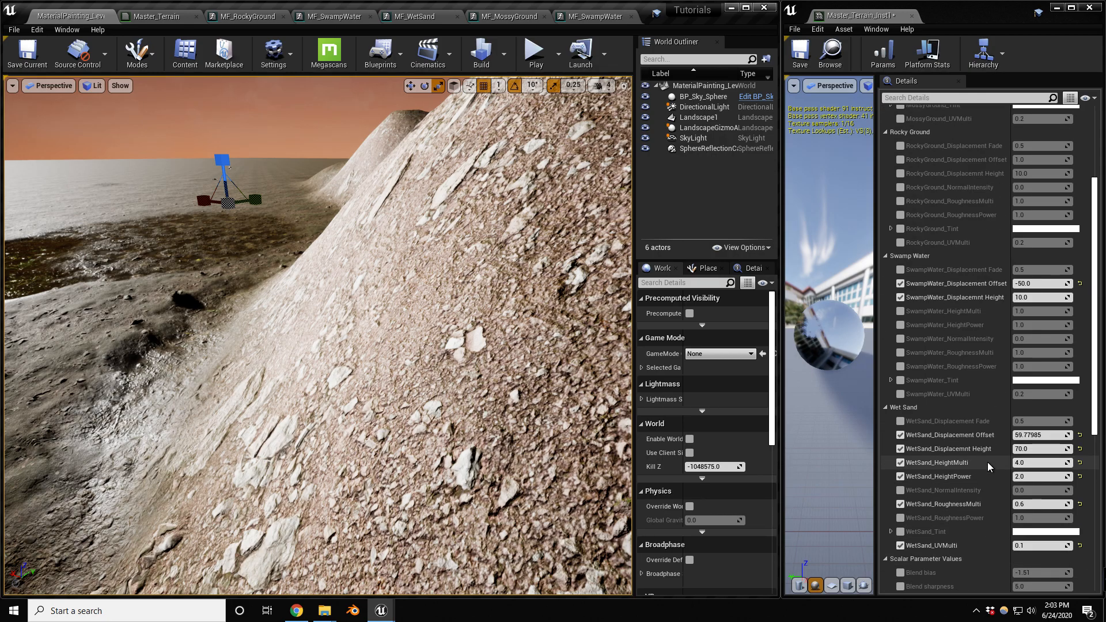
scroll(987, 462, "up", 2)
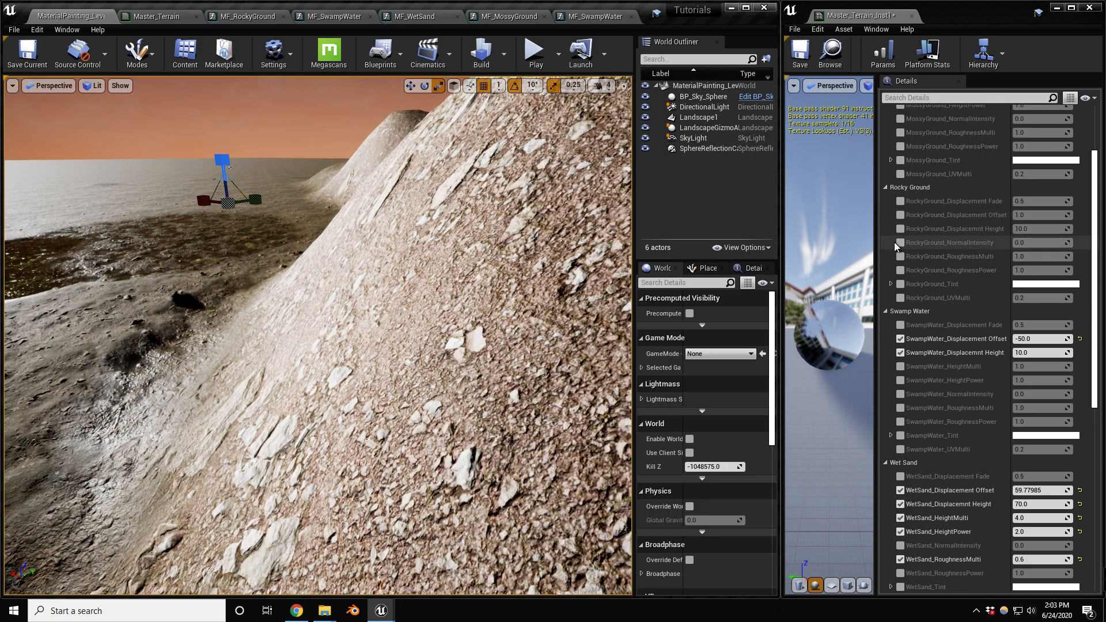
left_click(900, 229)
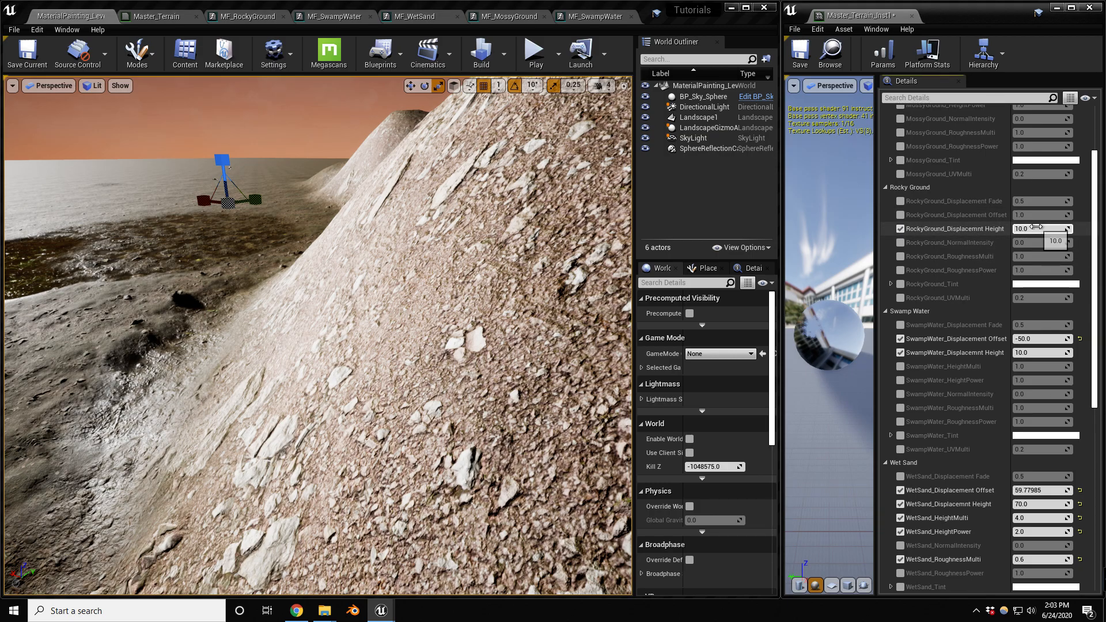
type("50")
key("Return")
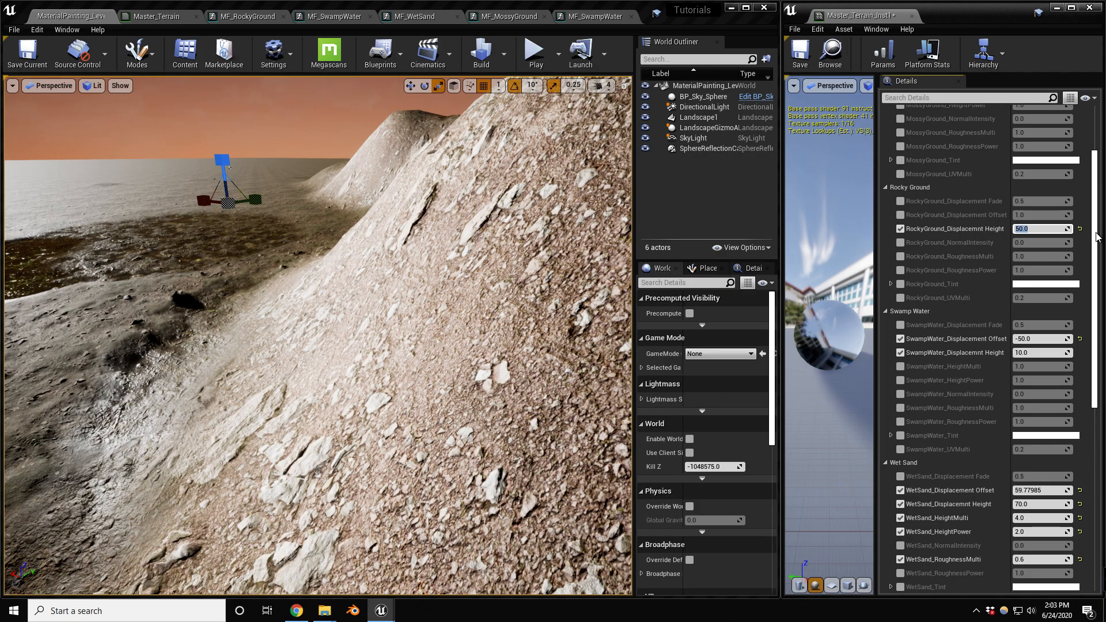
type("100")
key("Return")
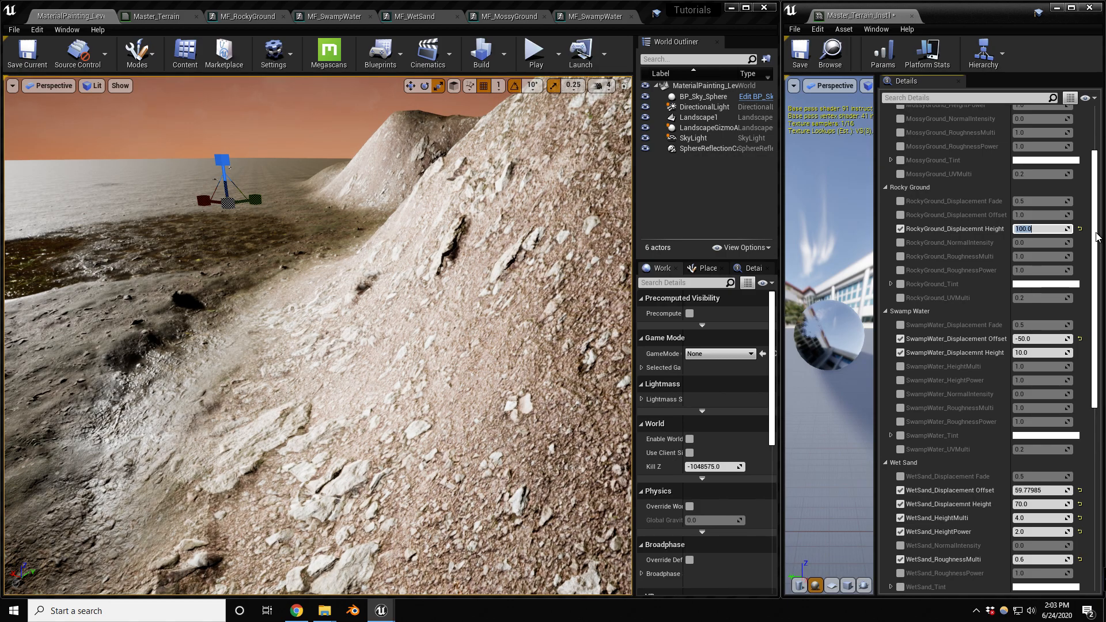
right_click_drag(285, 318, 293, 270)
Step: Inspect the displacement texture used by MF_RockyGround up close, close it, and return to the level
left_click(232, 17)
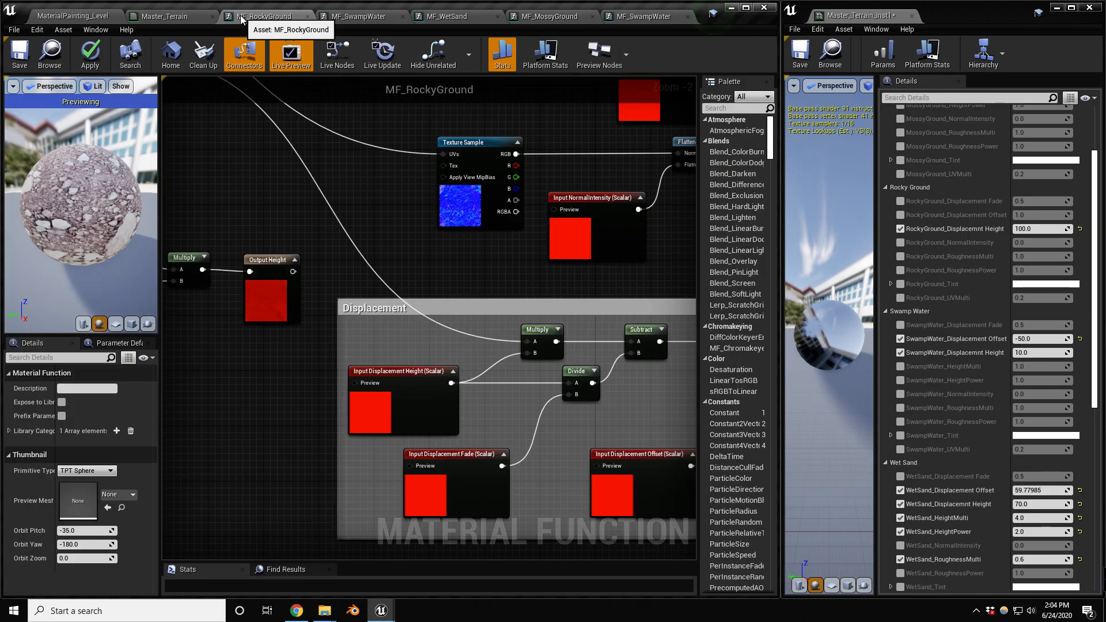
left_click(366, 227)
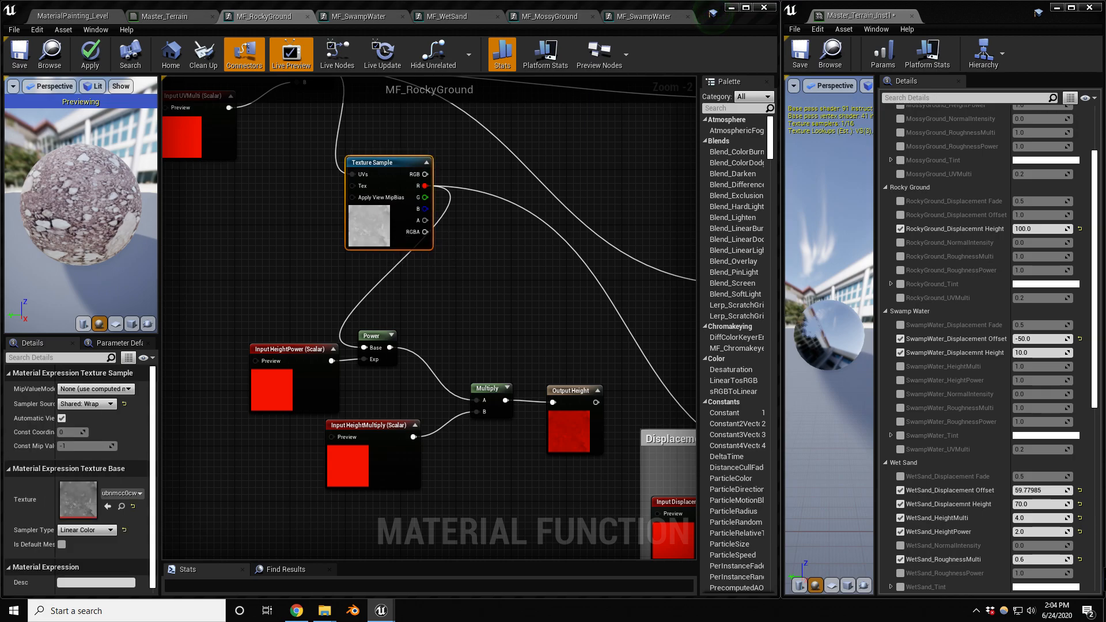
double_click(78, 500)
scroll(402, 289, "up", 3)
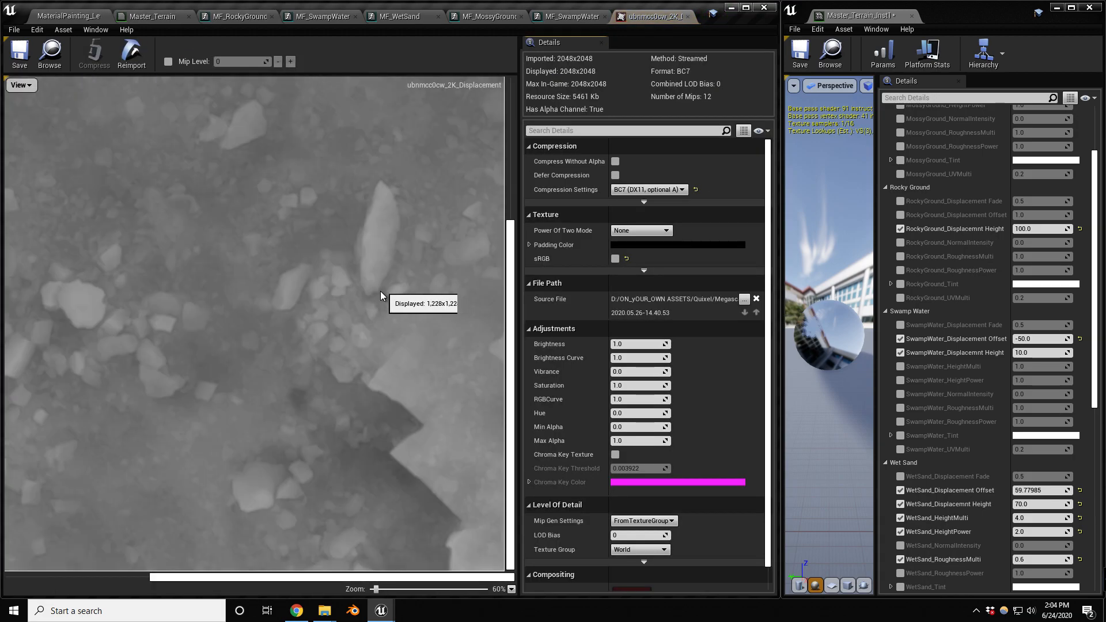
scroll(380, 292, "down", 4)
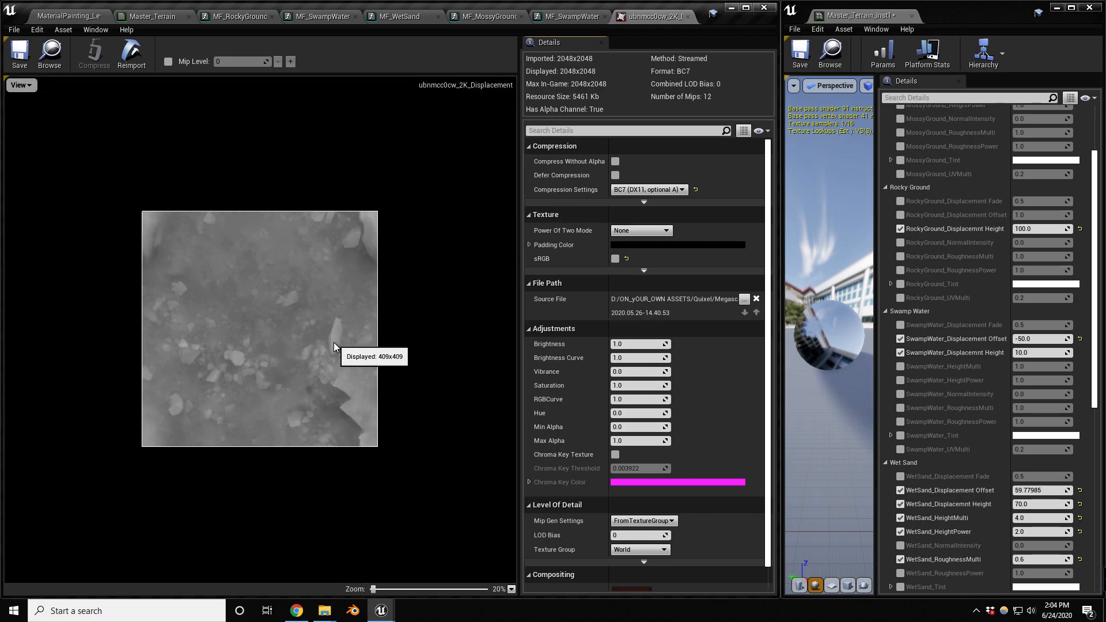
scroll(346, 362, "up", 2)
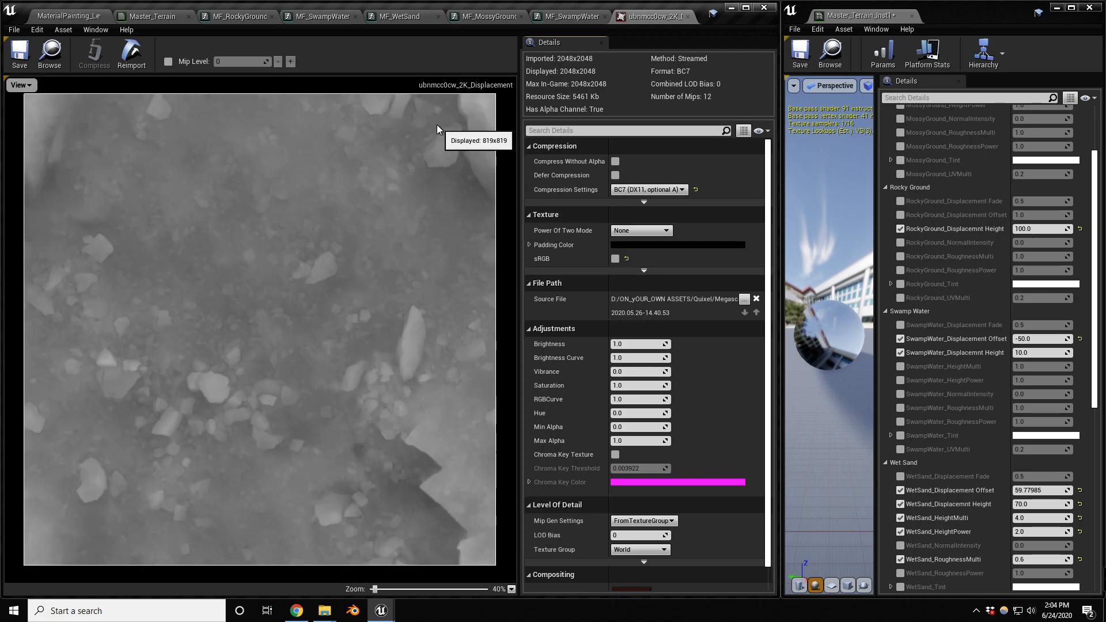
left_click(687, 18)
left_click(75, 16)
Step: Override RockyGround_Displacement Offset, try 20, and set it to 30
right_click_drag(318, 335, 372, 346)
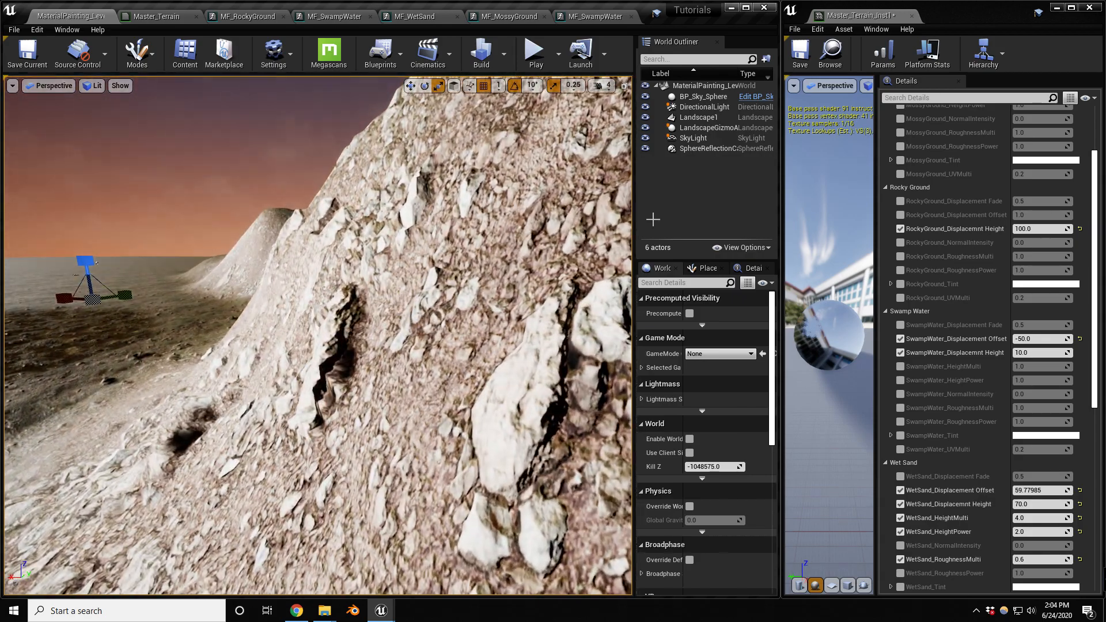
left_click(900, 214)
left_click(1064, 214)
type("20")
key("Return")
type("30")
key("Return")
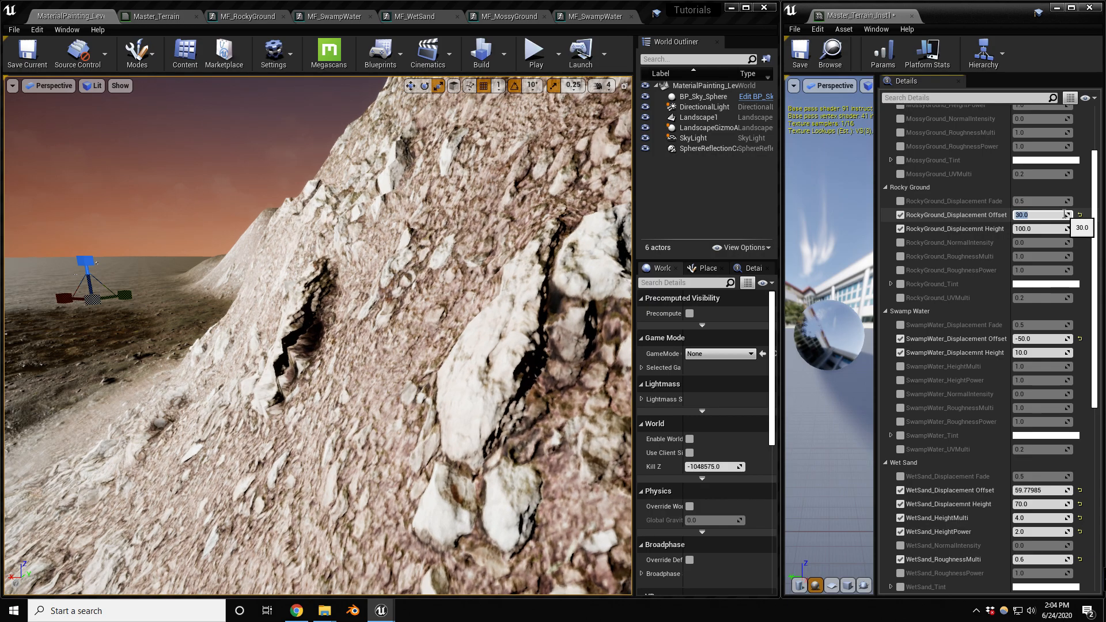
Step: Examine the displaced rocky ground on the hills from close range and from a distance
key("s")
right_click_drag(438, 241, 349, 279)
key("d")
key("w")
key("s")
key("s")
key("d")
key("w")
key("a")
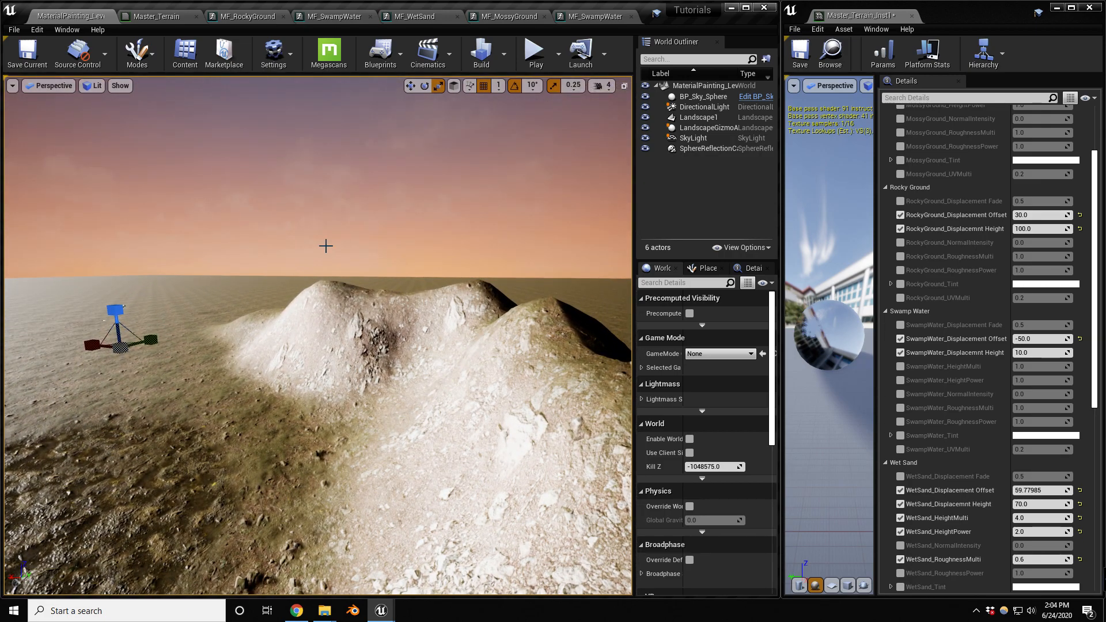
scroll(922, 426, "down", 10)
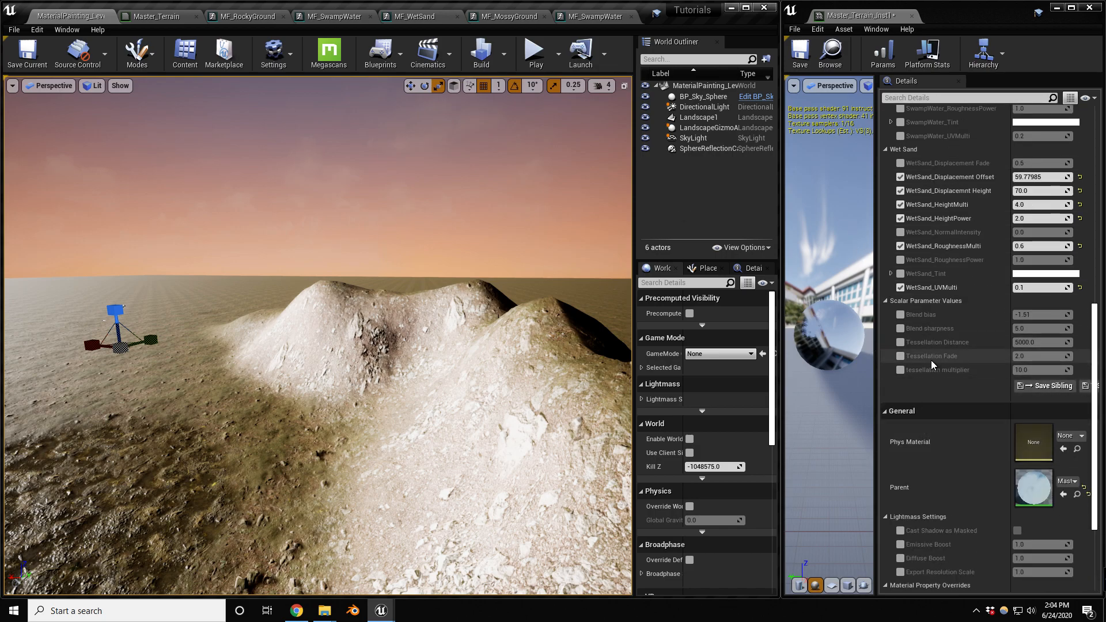
mouse_move(505, 416)
right_mouse_down()
mouse_move(487, 415)
mouse_move(507, 414)
right_mouse_up()
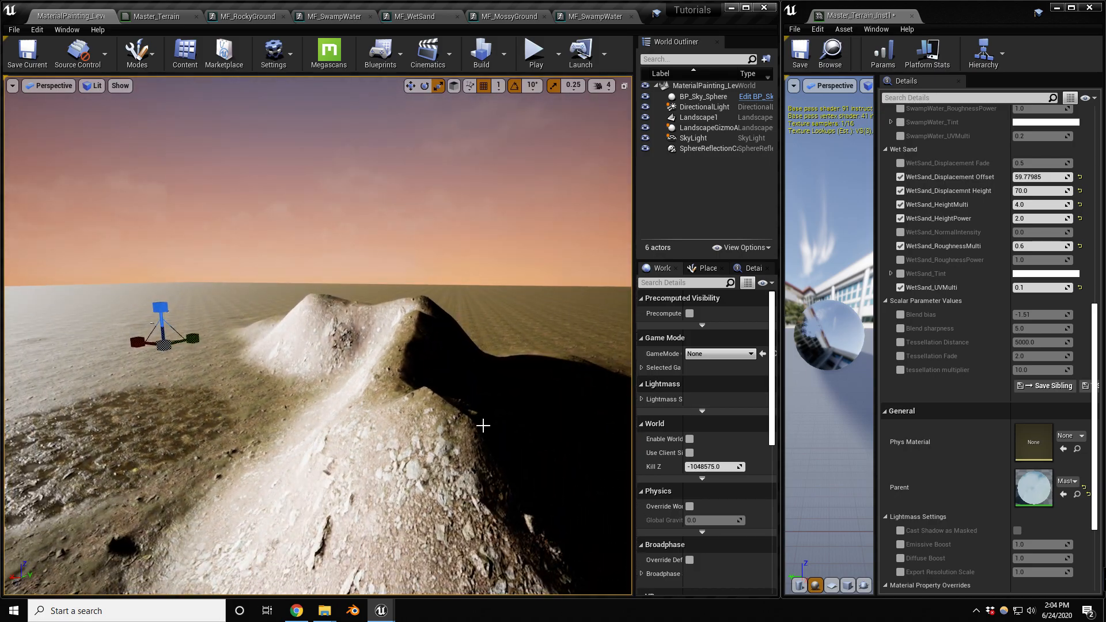
Step: Inspect the landscape's tessellation density in wireframe view and return to Lit view at the swamp
key("alt+1")
right_click_drag(372, 328, 368, 332)
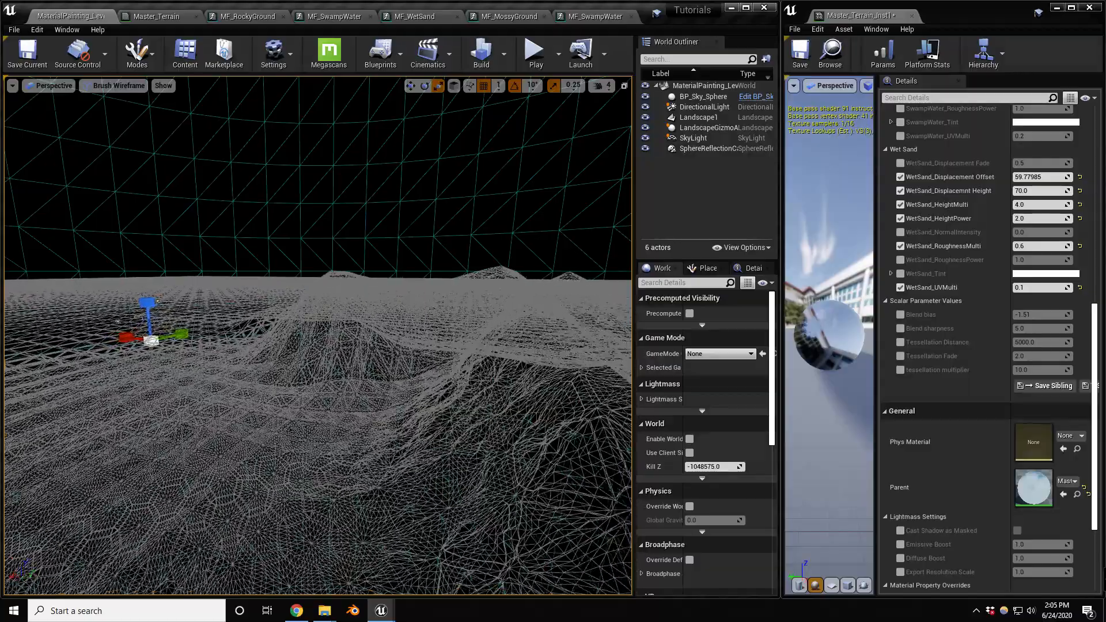
mouse_move(369, 333)
right_mouse_down()
mouse_move(379, 340)
mouse_move(214, 350)
mouse_move(100, 339)
right_mouse_up()
key("alt+4")
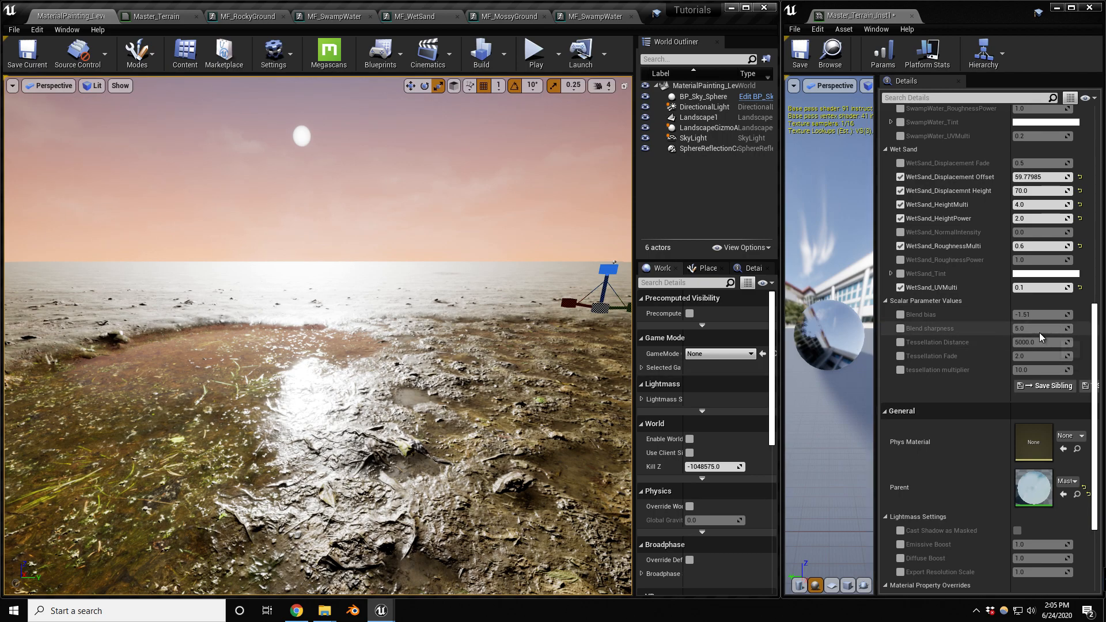
Step: Override the Tessellation Distance parameter, lower it to about 239, check the swamp, and set it to 500
right_click_drag(402, 391, 354, 415)
key("w")
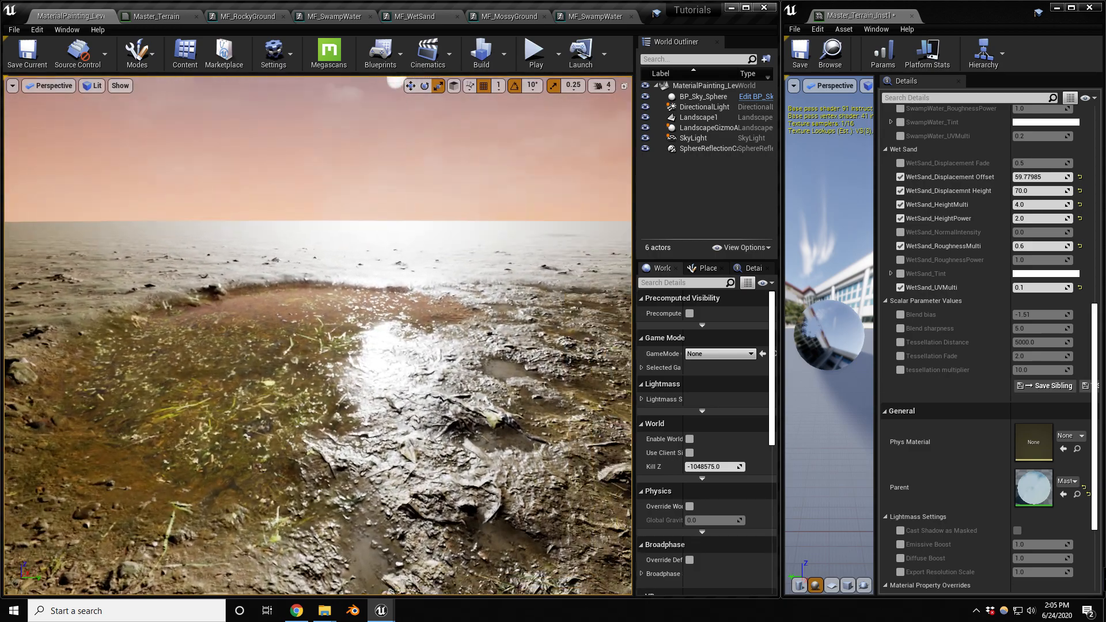
left_click(899, 342)
left_click_drag(1036, 342, 940, 342)
mouse_move(443, 412)
right_mouse_down()
mouse_move(456, 426)
mouse_move(441, 433)
right_mouse_up()
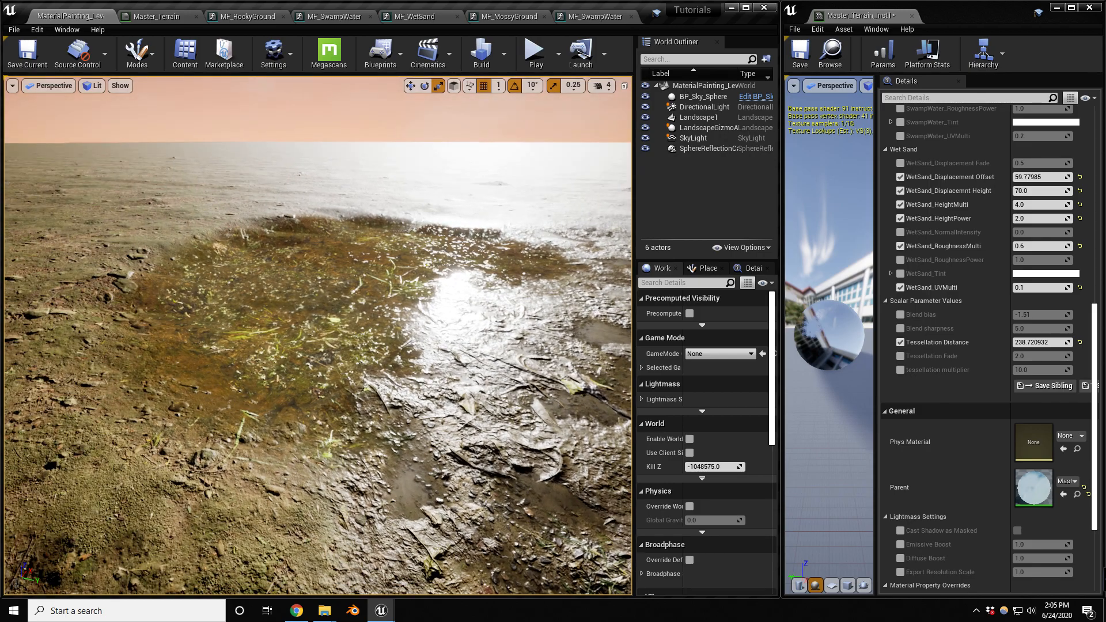
left_click(1038, 342)
type("500")
key("Return")
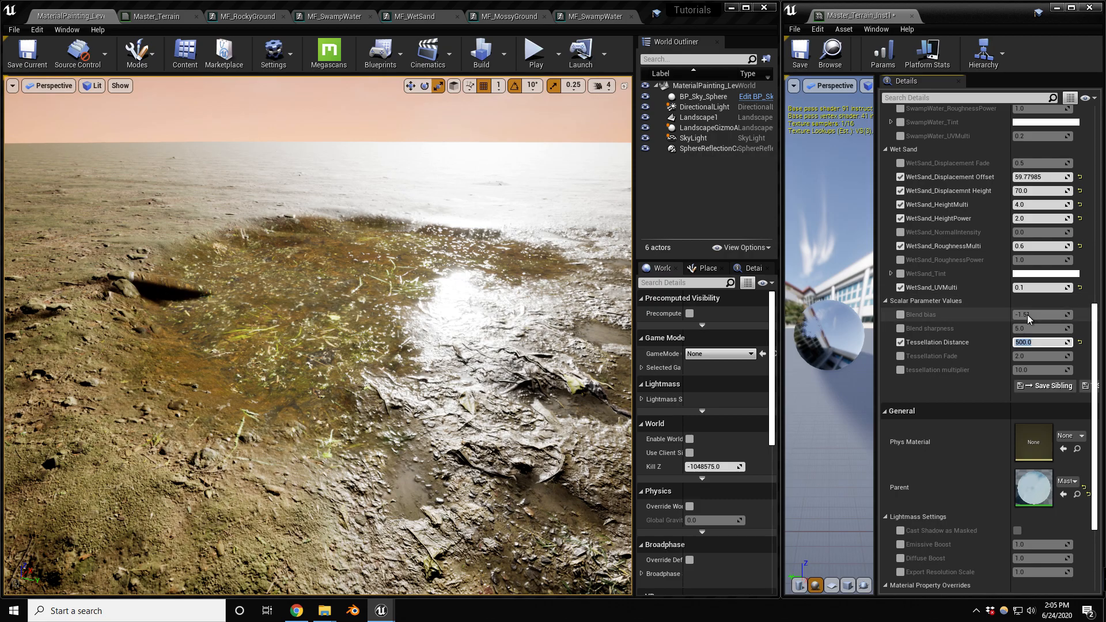
Step: Try Tessellation Distance values of 100 and 1000, and set it to 5000
type("100")
key("Return")
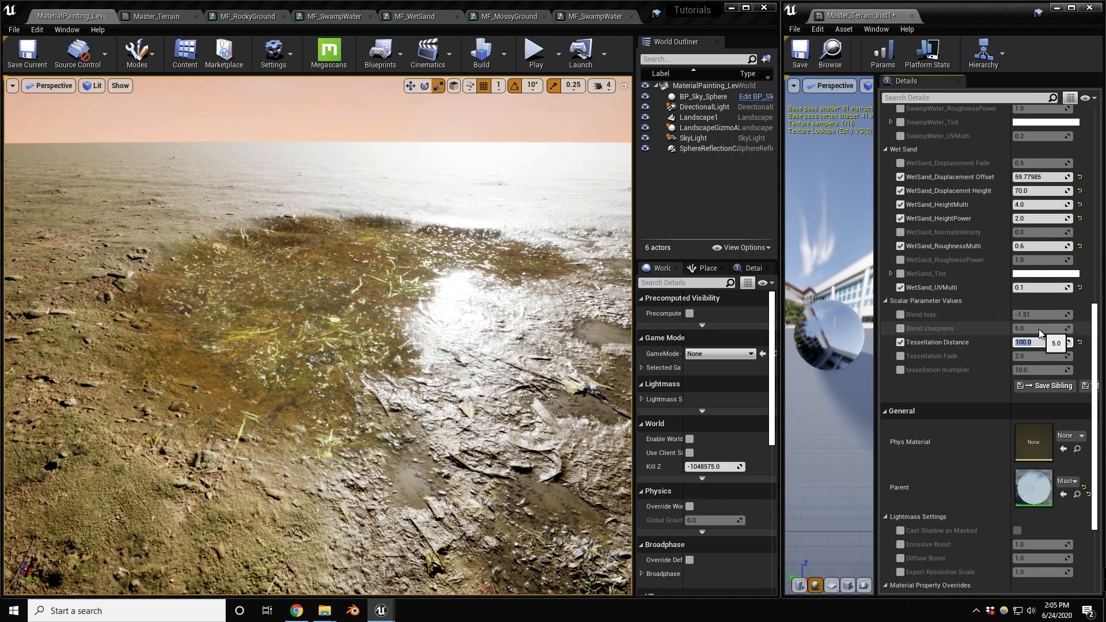
type("1000")
key("Return")
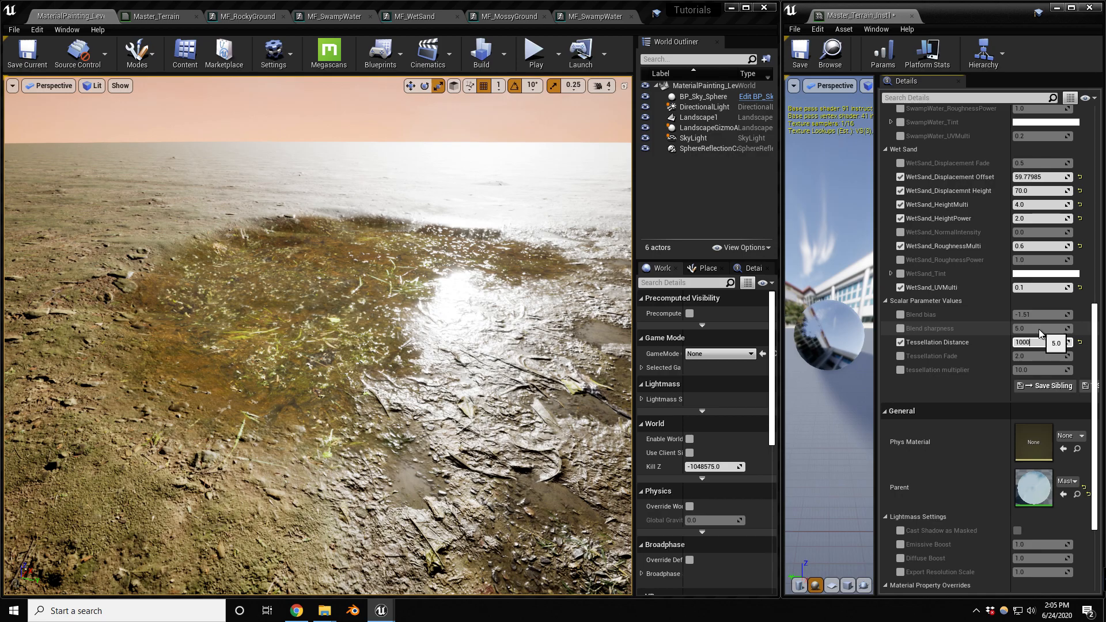
type("500")
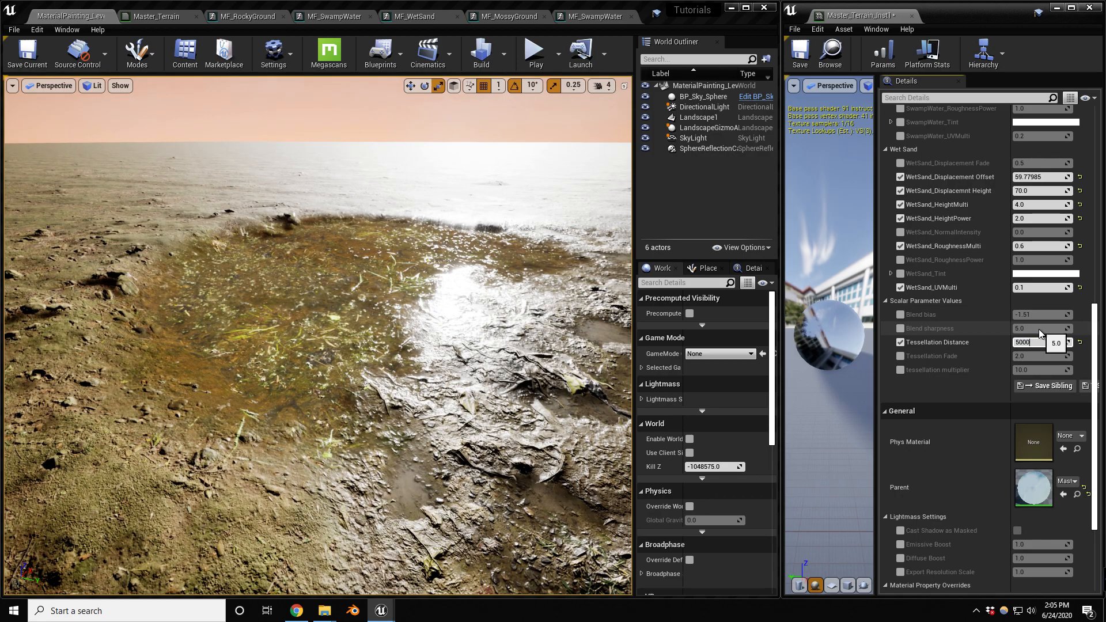
type("0")
key("Return")
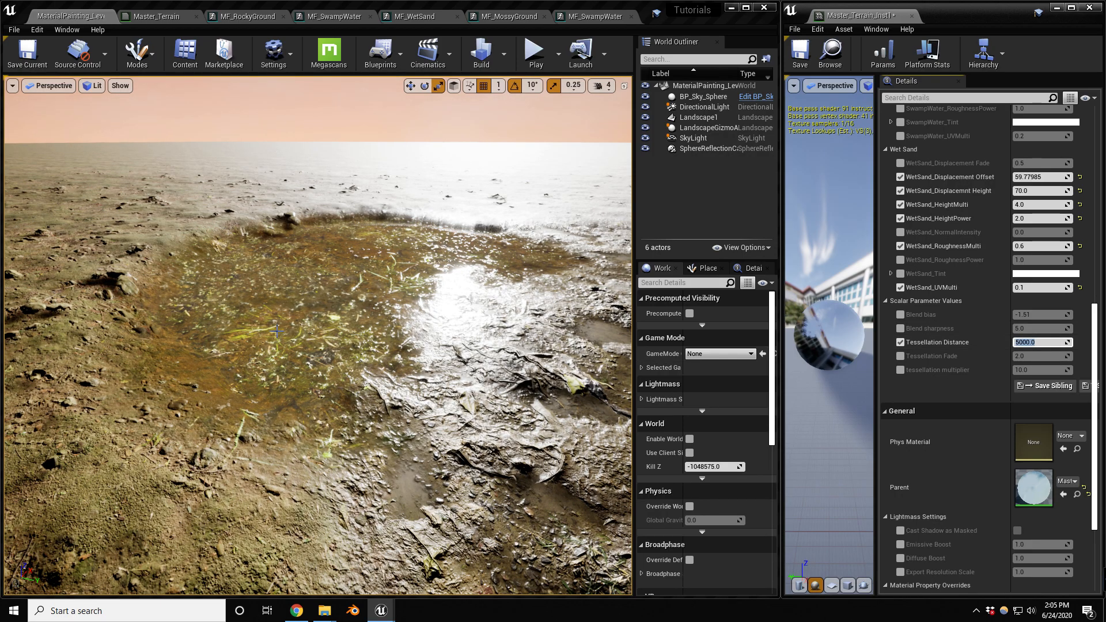
Step: Examine the displaced wet sand and the swamp's edge from several close angles
right_click_drag(318, 334, 269, 326)
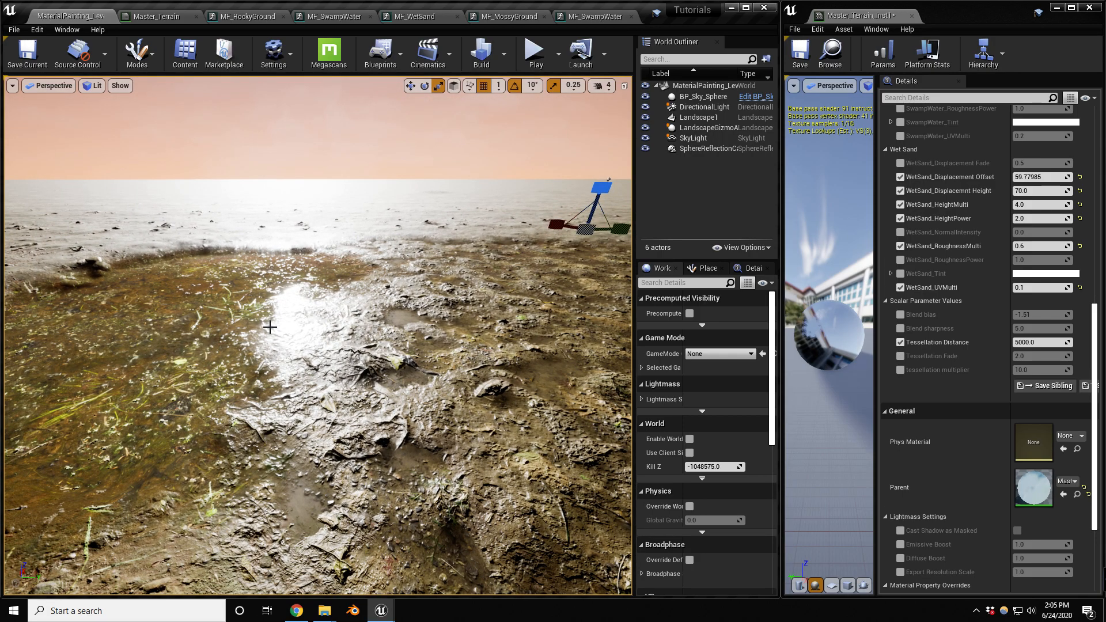
mouse_move(270, 327)
right_mouse_down()
mouse_move(214, 324)
mouse_move(277, 325)
right_mouse_up()
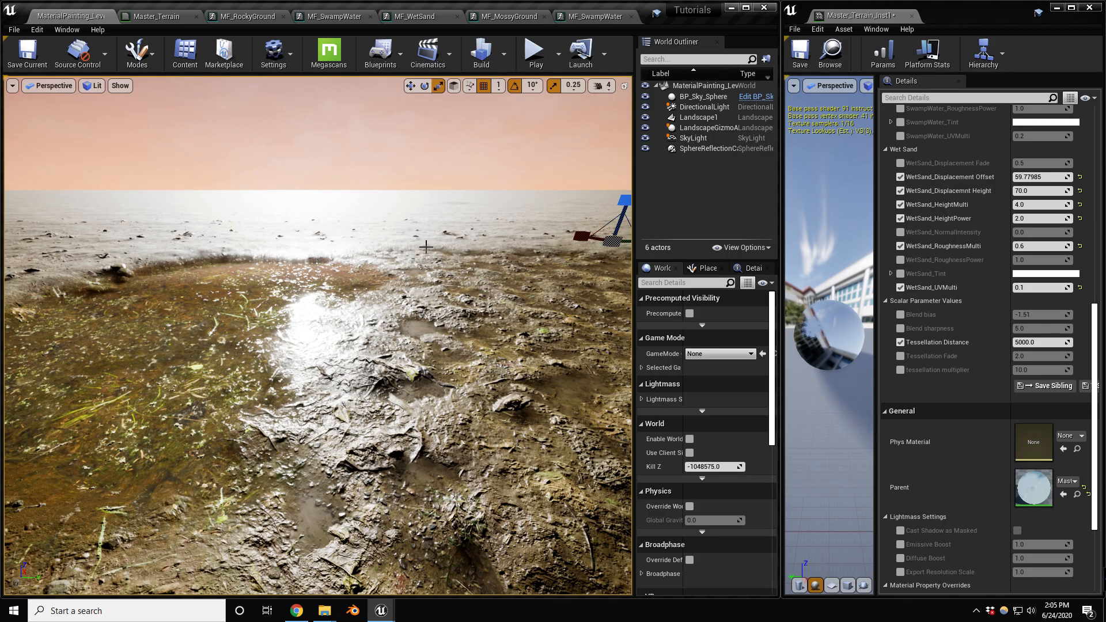
mouse_move(435, 257)
right_mouse_down()
mouse_move(392, 263)
mouse_move(440, 278)
mouse_move(423, 276)
mouse_move(431, 258)
right_mouse_up()
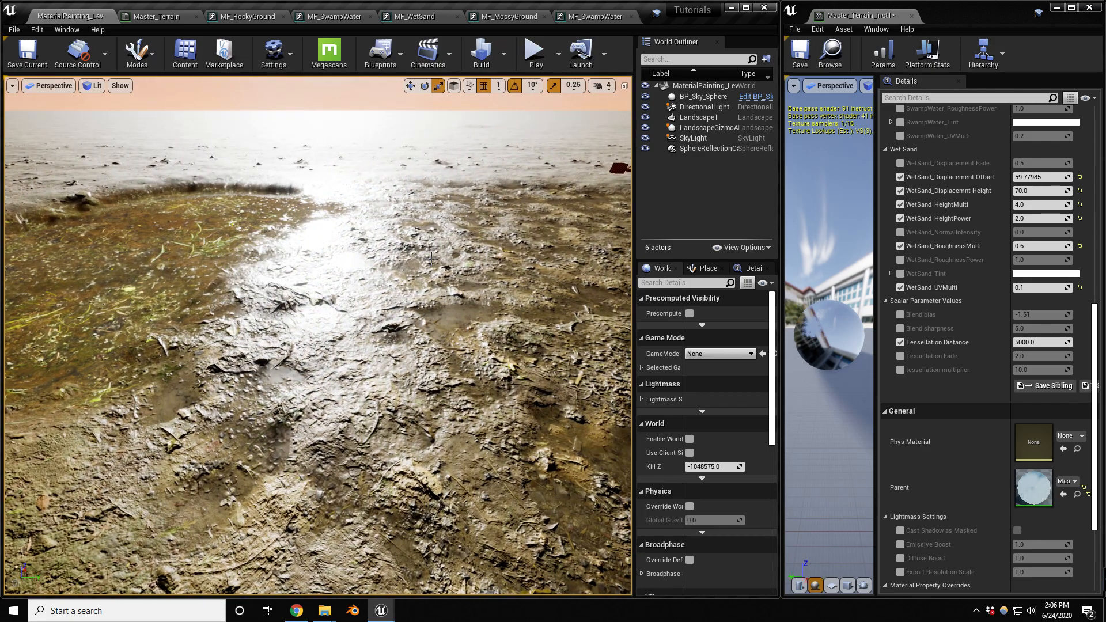